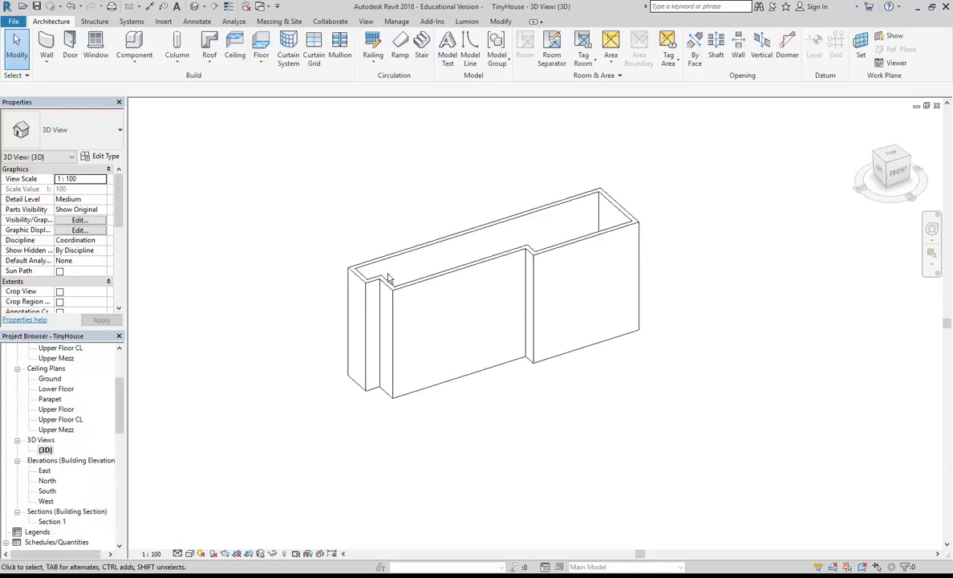
Open the Lower Floor plan view and frame the stepped end of the perimeter walls
scroll(422, 317, "down", 3)
scroll(437, 323, "down", 2)
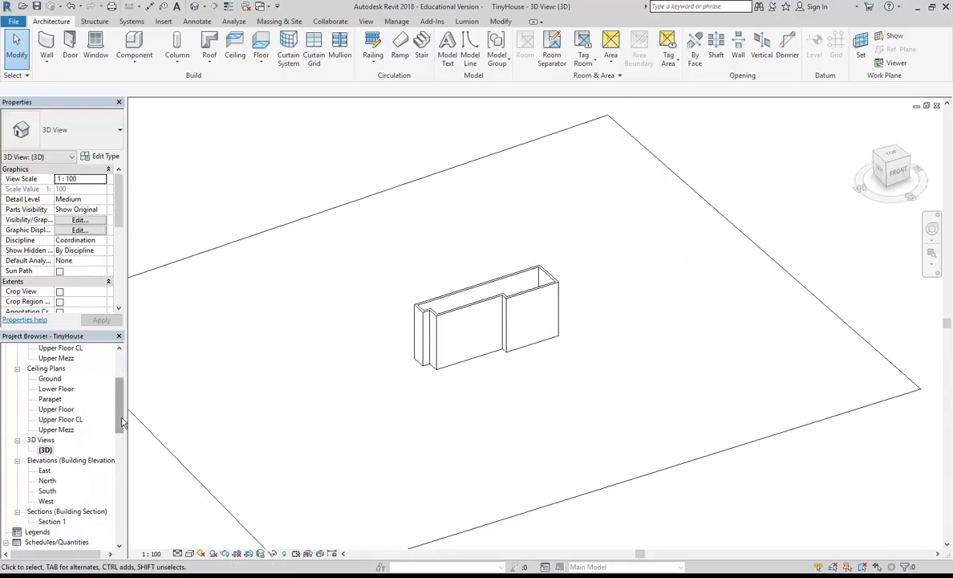
scroll(120, 376, "up", 3)
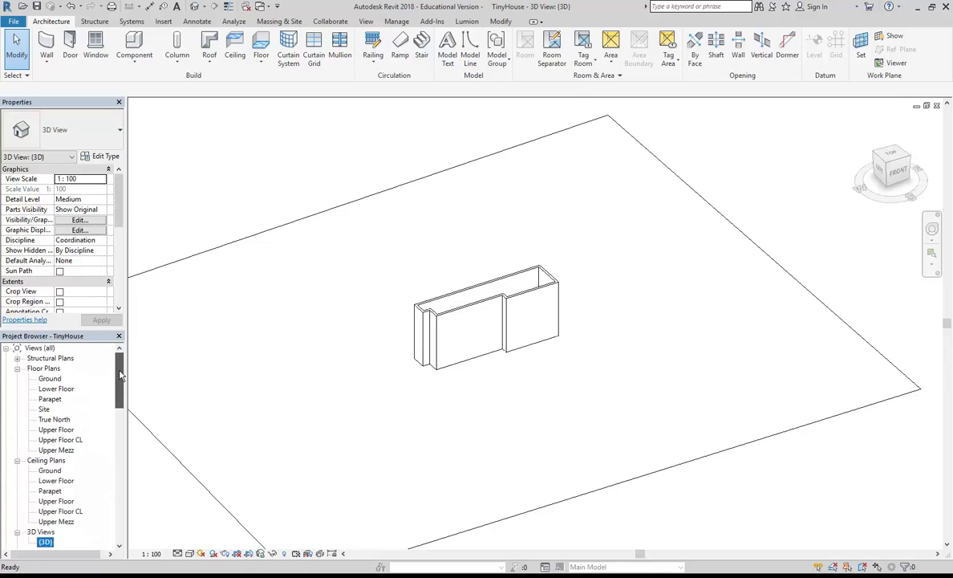
double_click(56, 389)
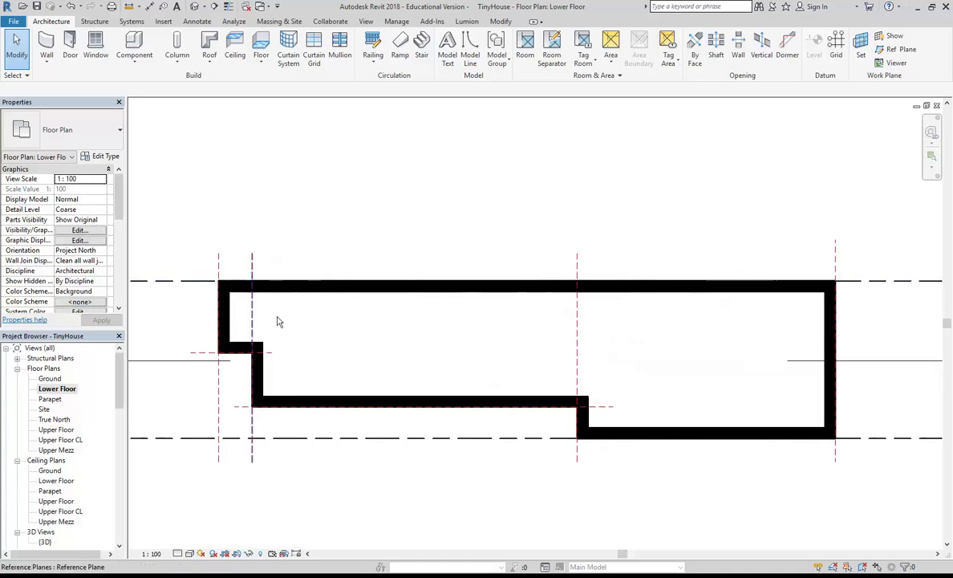
middle_click_drag(212, 221, 224, 211)
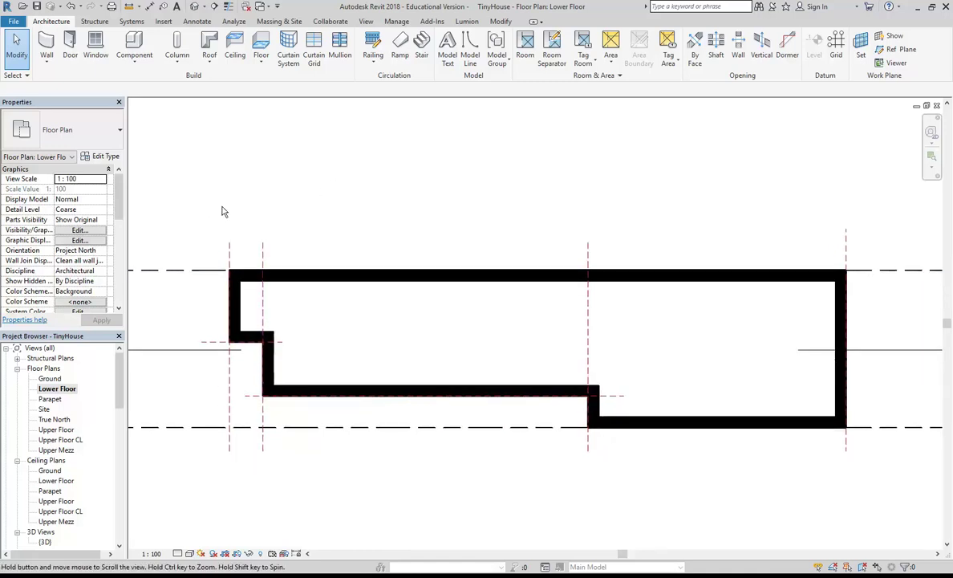
scroll(228, 206, "up", 1)
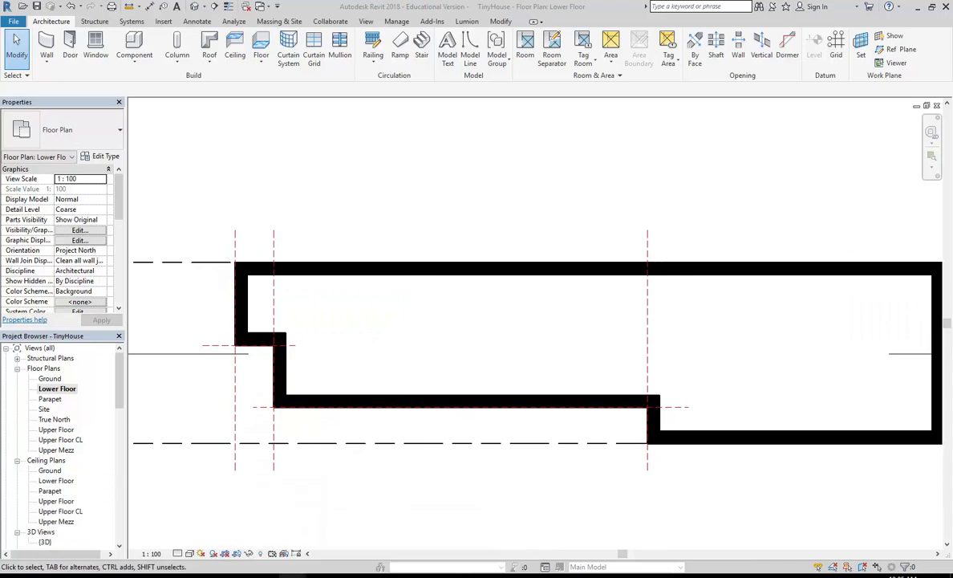
Switch to the TinyHouseVideos File Explorer window and go to the Resources folder under CAD 2
mouse_move(293, 574)
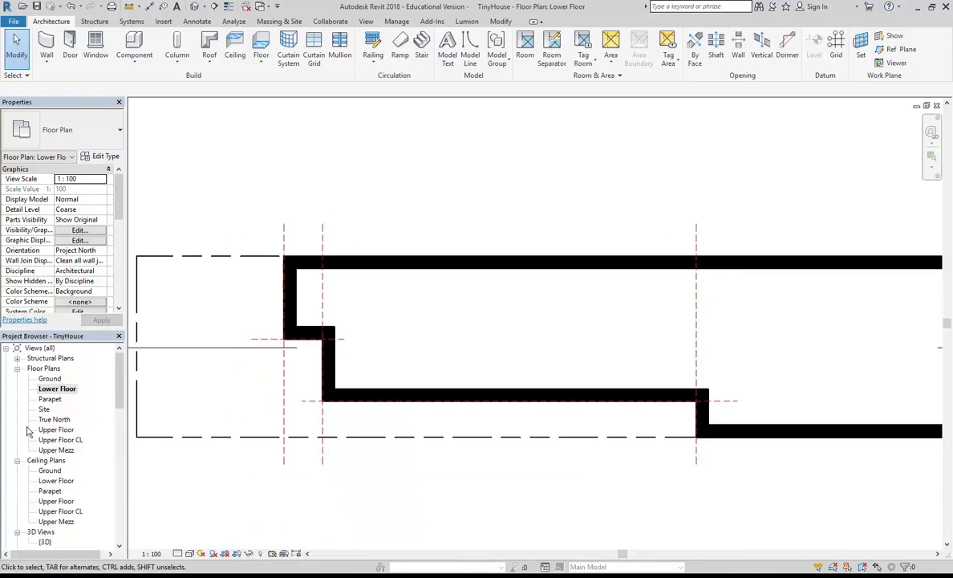
mouse_move(34, 574)
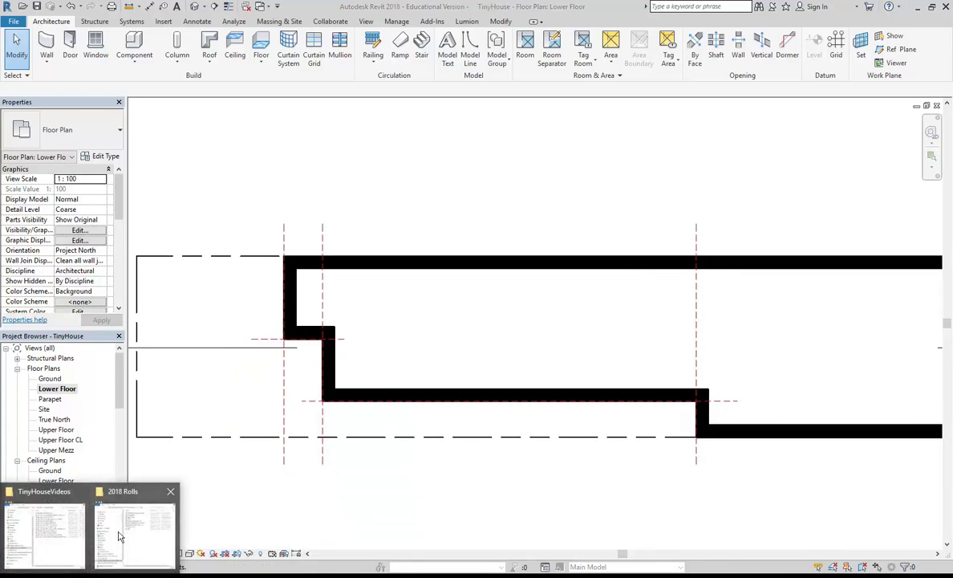
mouse_move(119, 536)
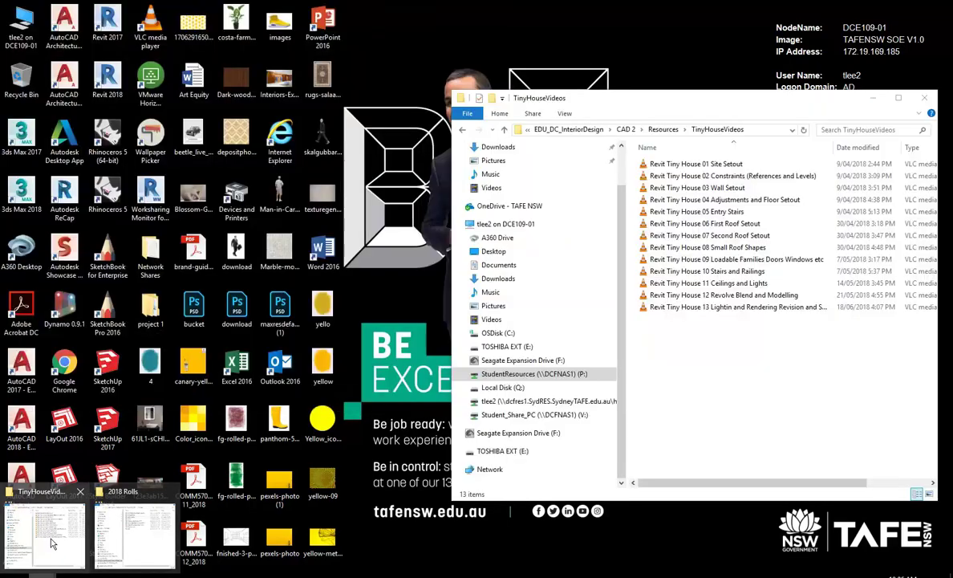
left_click(51, 544)
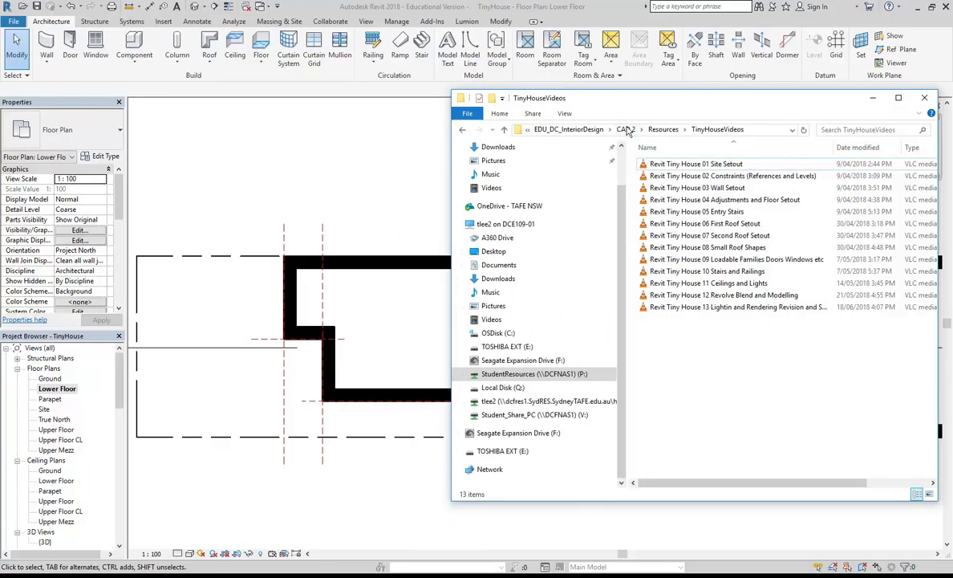
left_click(663, 130)
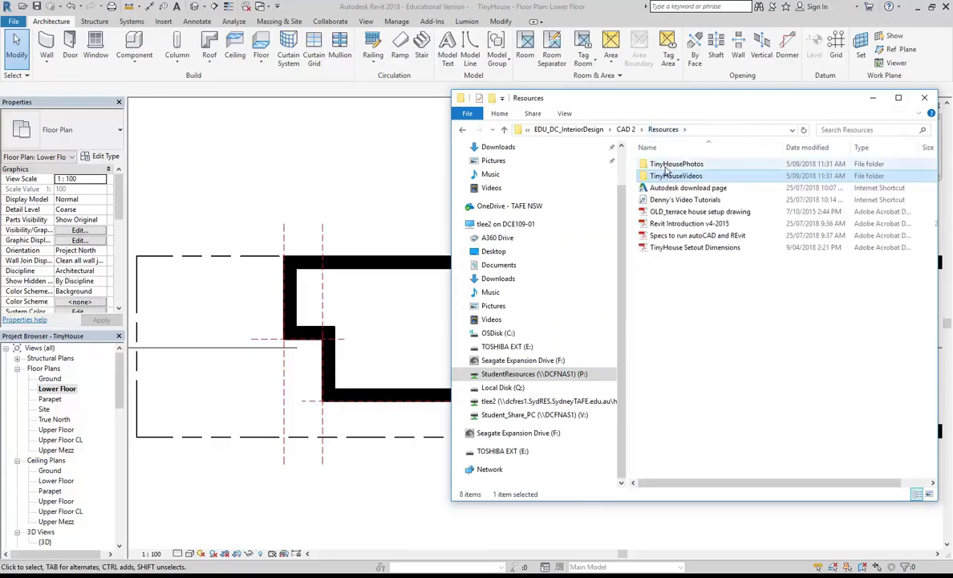
left_click(624, 130)
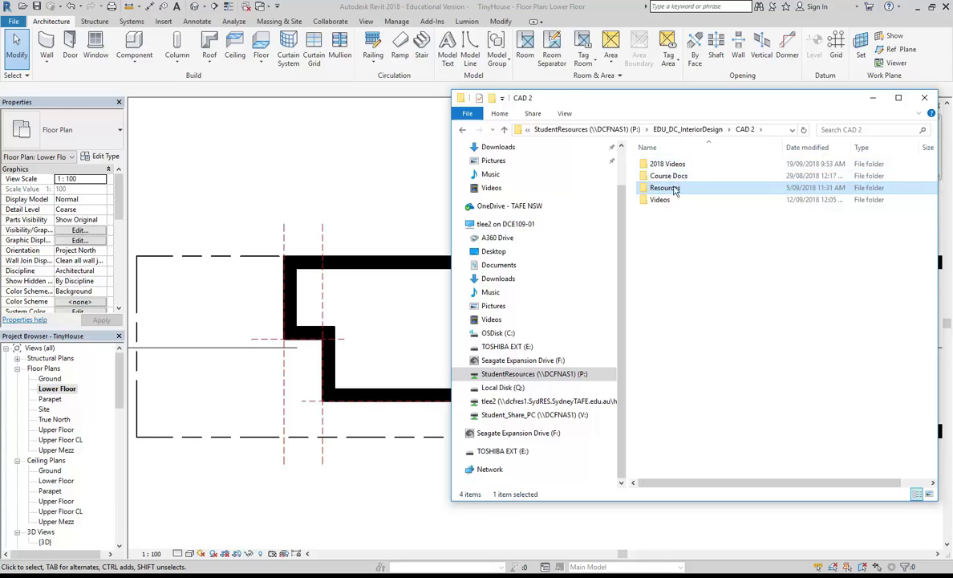
double_click(674, 190)
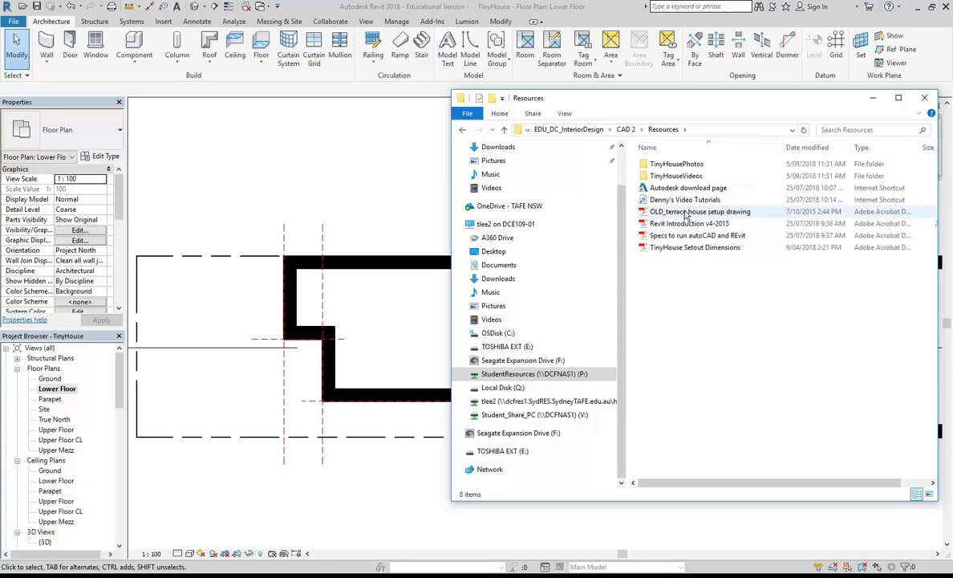
View the TinyHouse Setout Dimensions PDF in Adobe Acrobat, then close it and return to the Resources folder
left_click(665, 253)
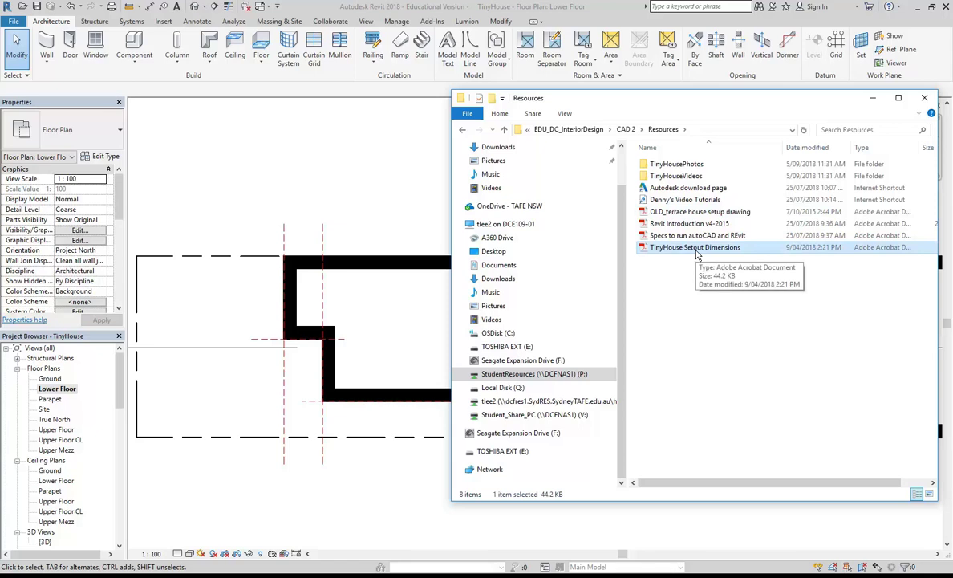
double_click(697, 249)
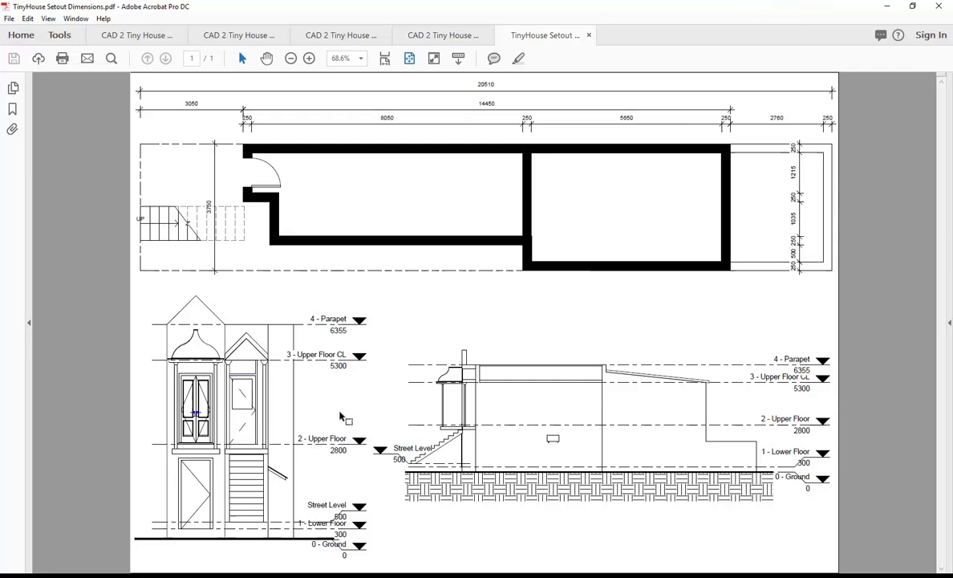
left_click(590, 37)
left_click(887, 5)
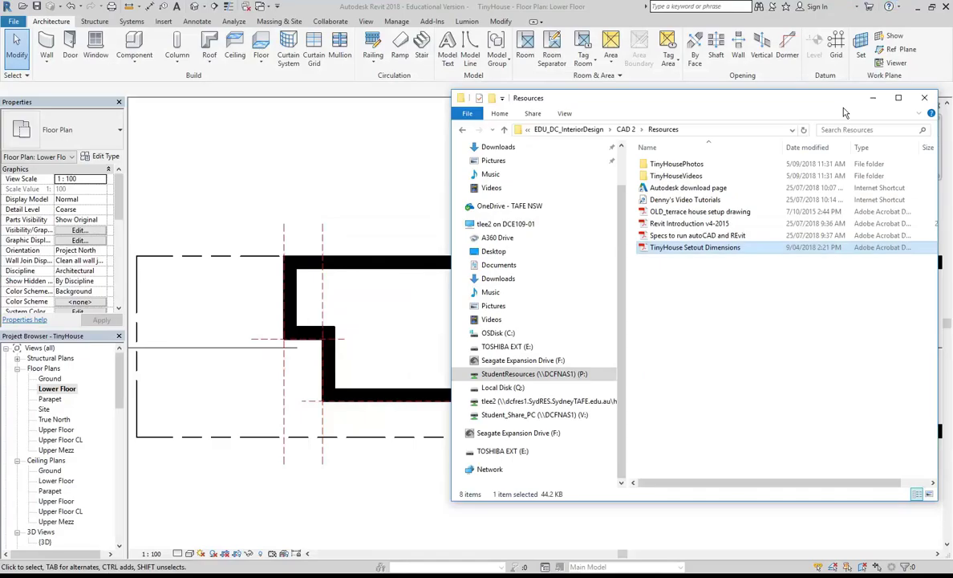
Open the OLD_terrace house setup drawing PDF and look through its pages, ending on the lower floor plan steps 4 to 6
left_click(693, 212)
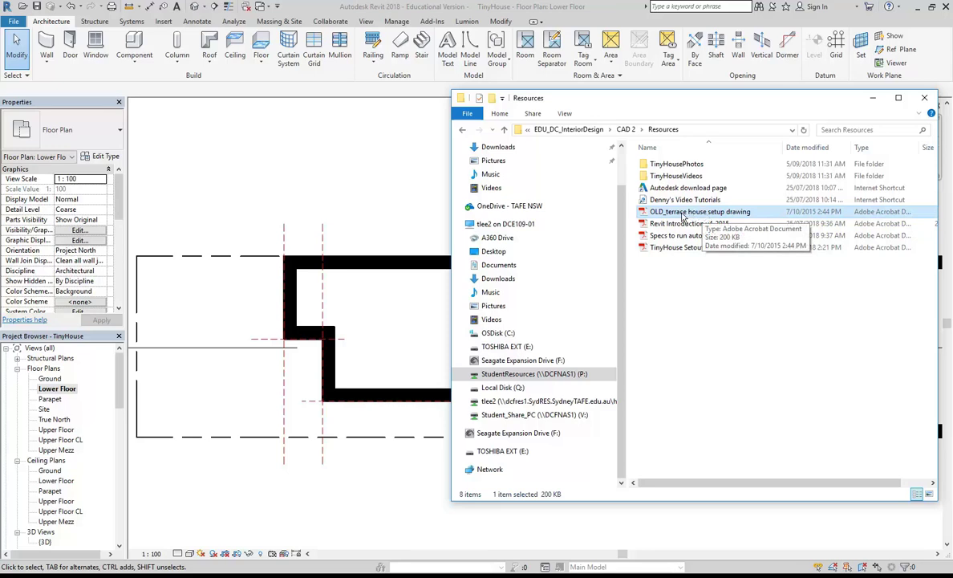
double_click(683, 213)
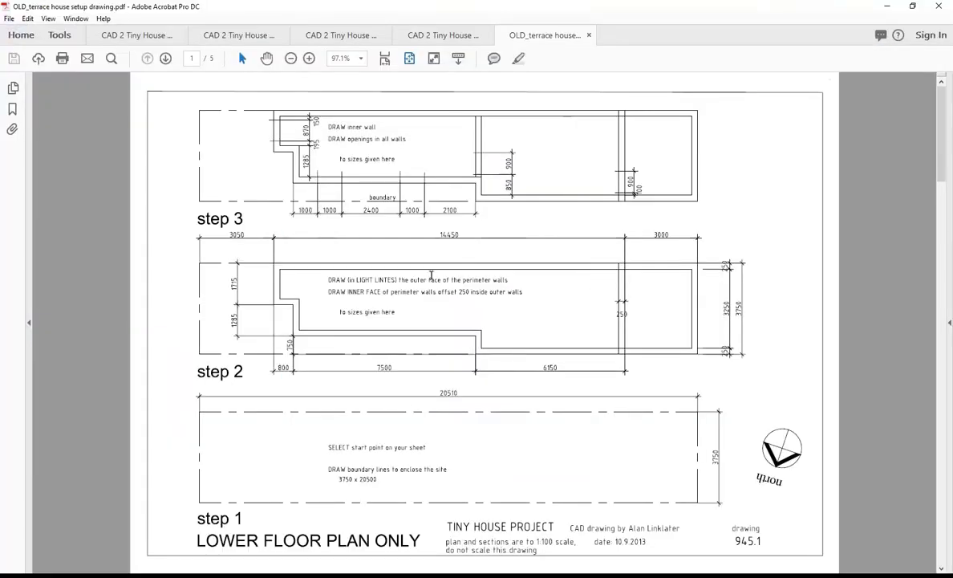
scroll(431, 275, "down", 3)
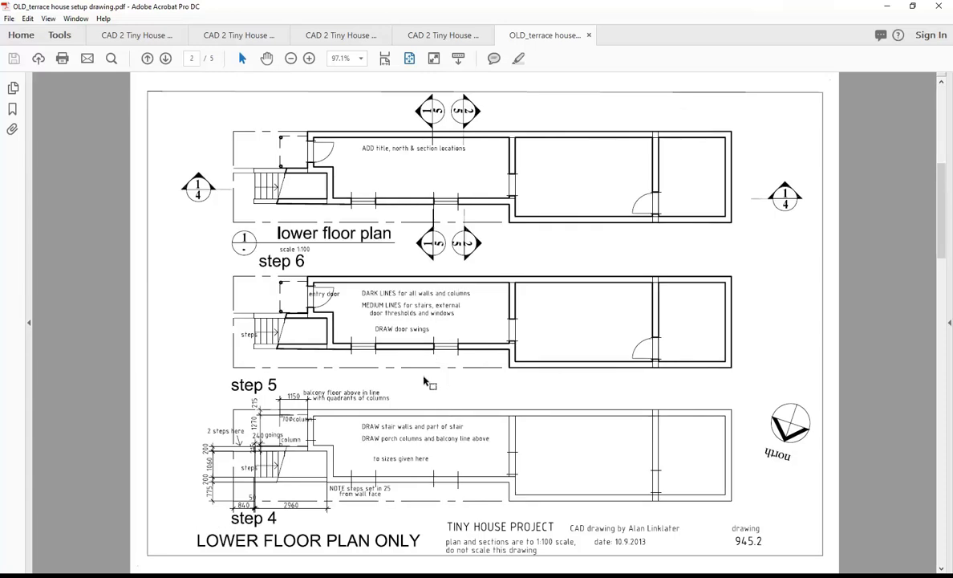
scroll(425, 382, "down", 3)
scroll(424, 376, "down", 3)
scroll(425, 382, "up", 9)
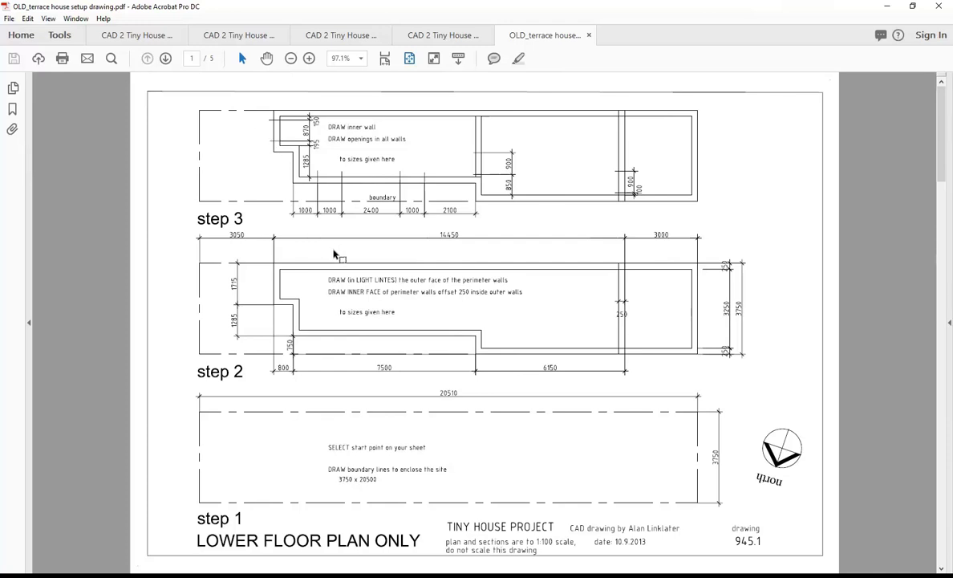
scroll(315, 237, "down", 3)
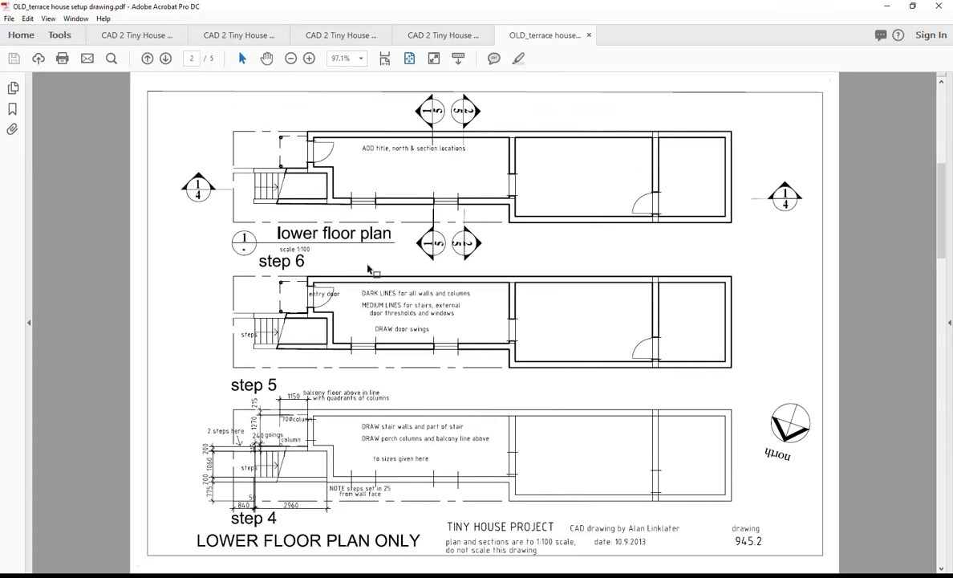
From File Explorer's TinyHousePhotos folder, open WP_20131023_10_24_48_Pro__highres with Windows Photo Viewer
mouse_move(48, 560)
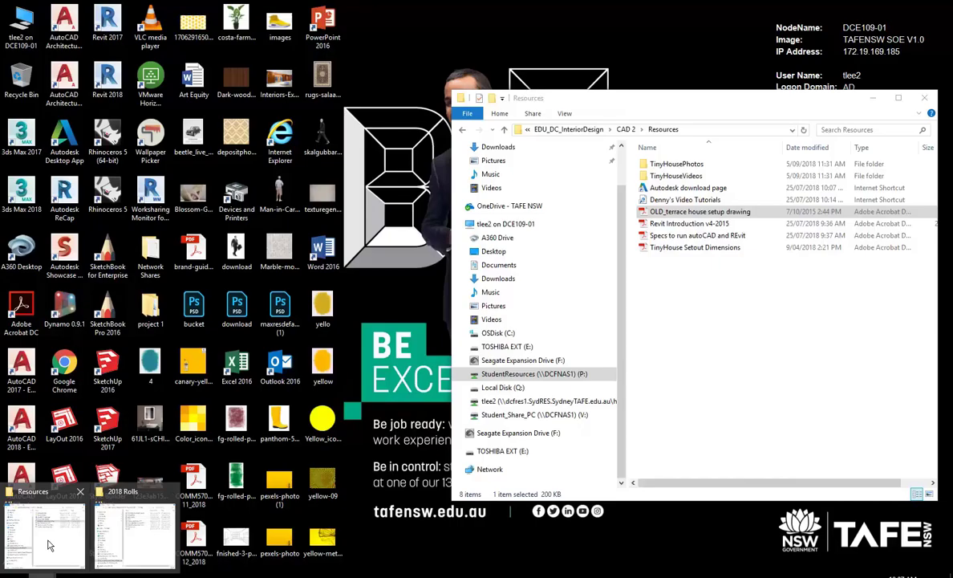
left_click(47, 545)
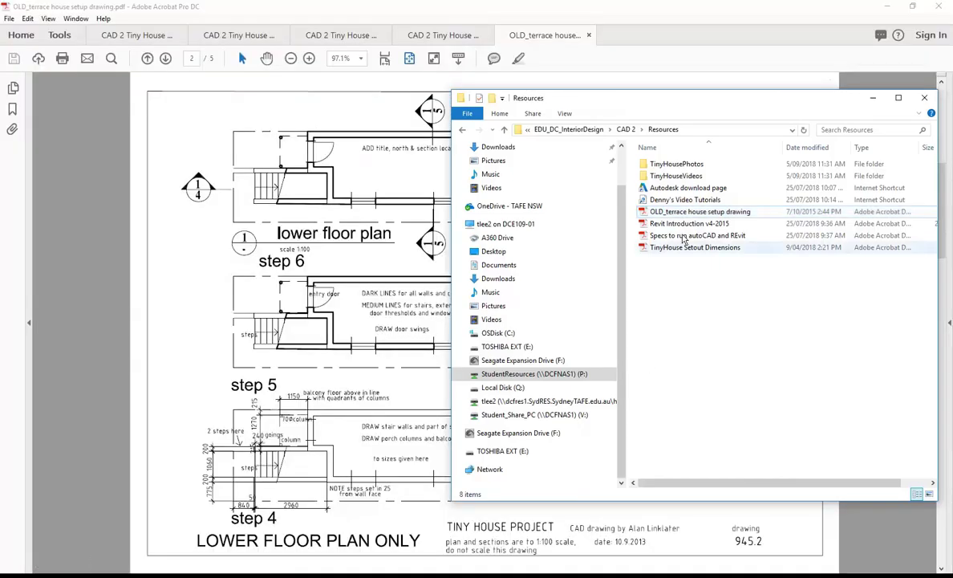
double_click(676, 164)
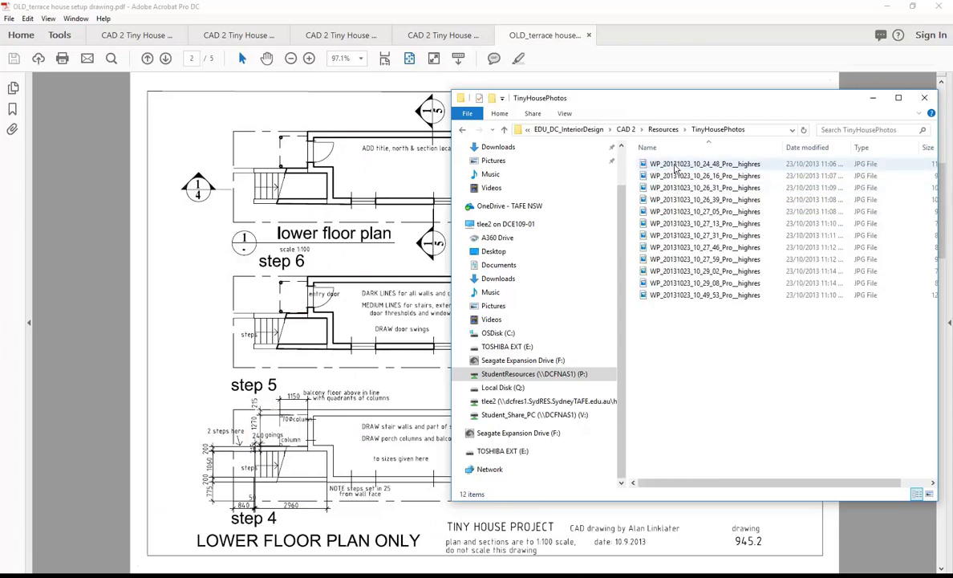
left_click(674, 164)
right_click(674, 164)
mouse_move(730, 354)
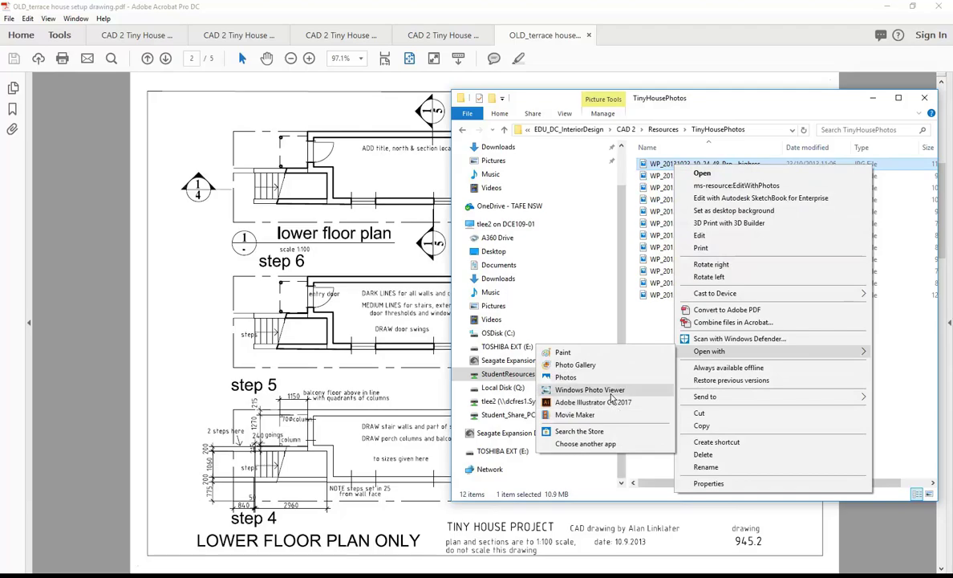
left_click(609, 391)
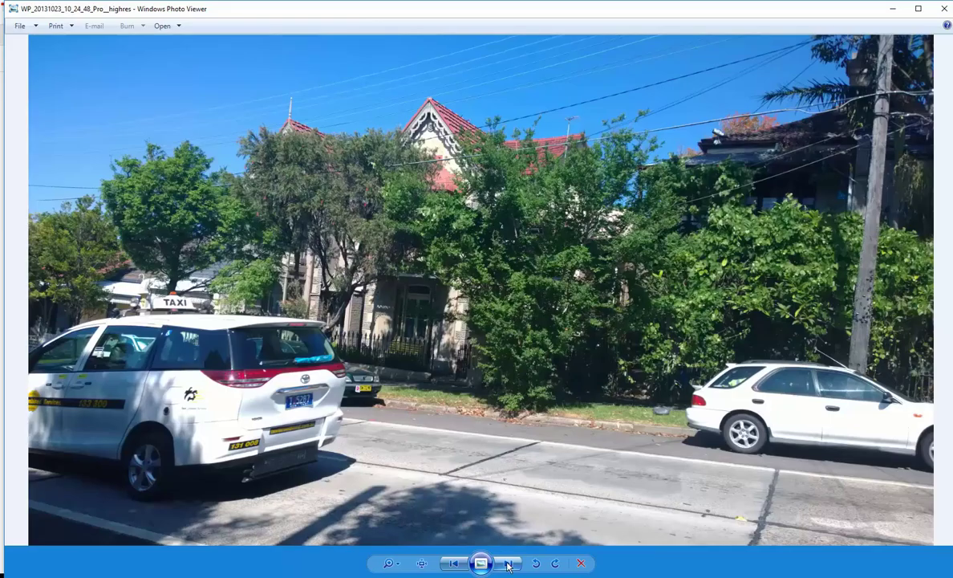
Browse the following house photos to study the front balcony, columns and entry stair, then minimize the photo viewer
left_click(508, 563)
left_click(508, 563)
left_click(508, 564)
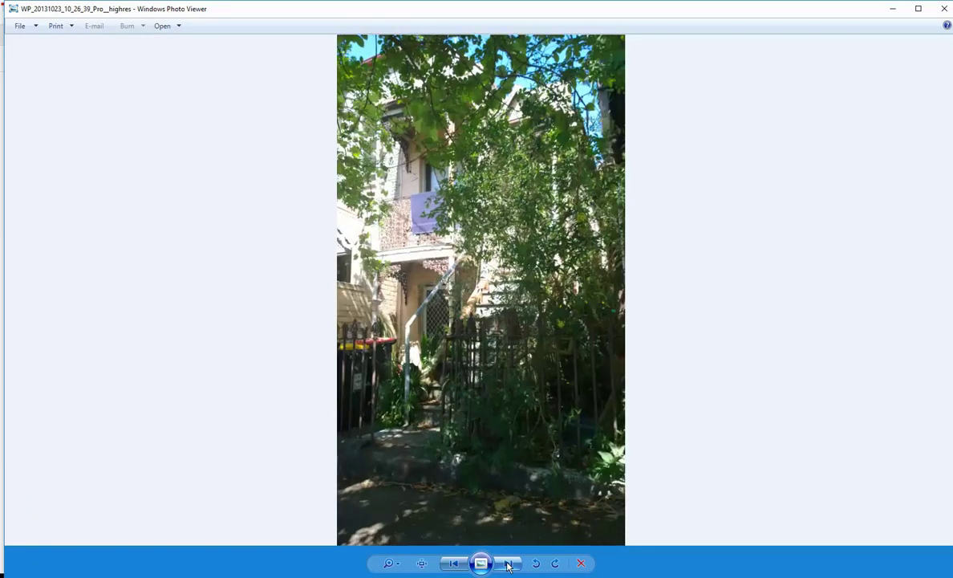
left_click(508, 563)
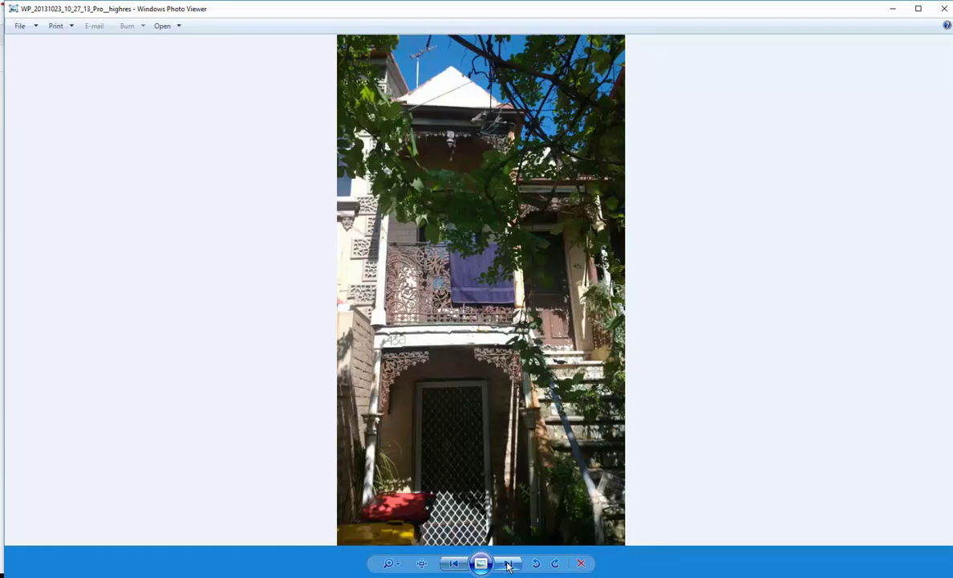
left_click(508, 564)
key("Left")
left_click(892, 8)
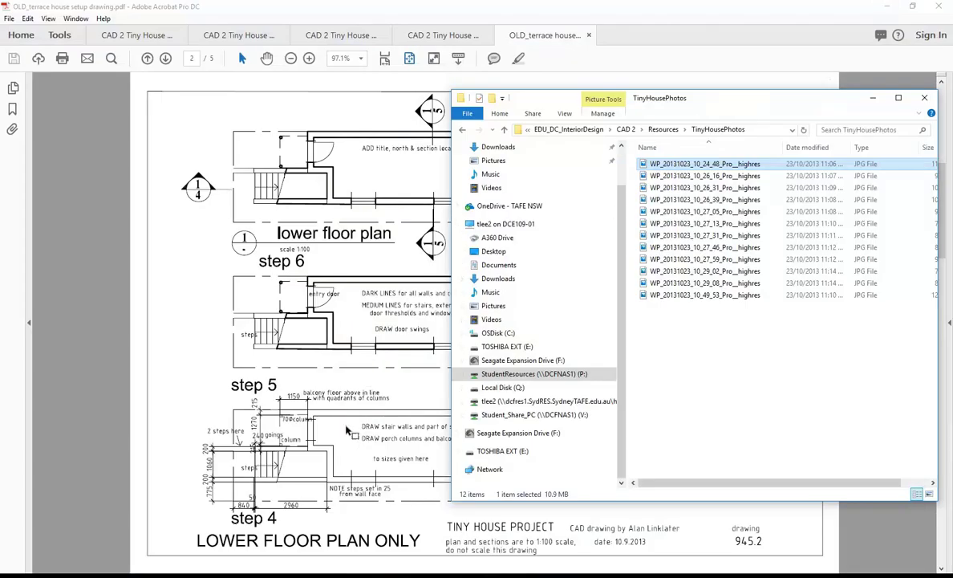
Return to the terrace house setup PDF, compare the lower and upper floor plans, and examine step 4's porch column and stair dimensions
left_click(317, 180)
scroll(359, 408, "down", 3)
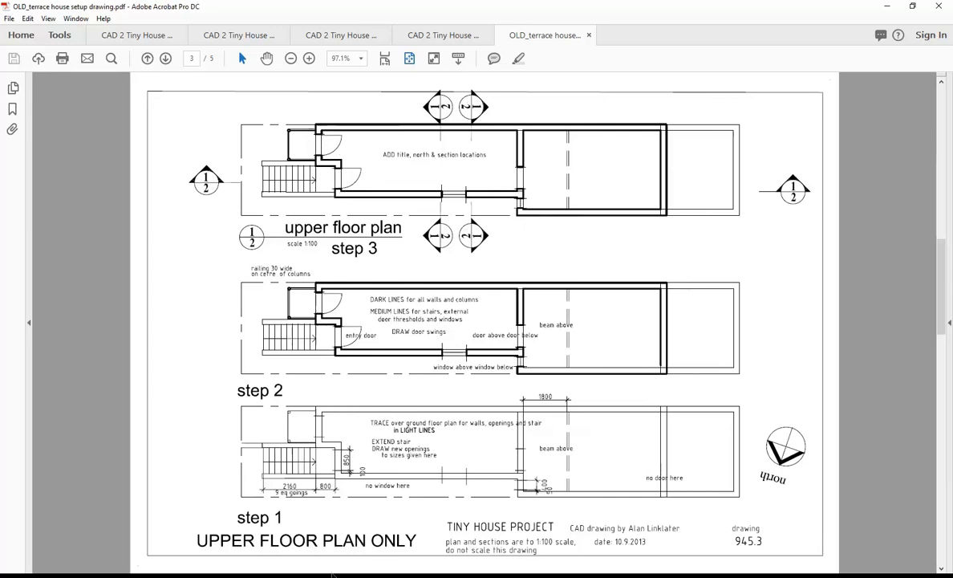
scroll(337, 382, "up", 2)
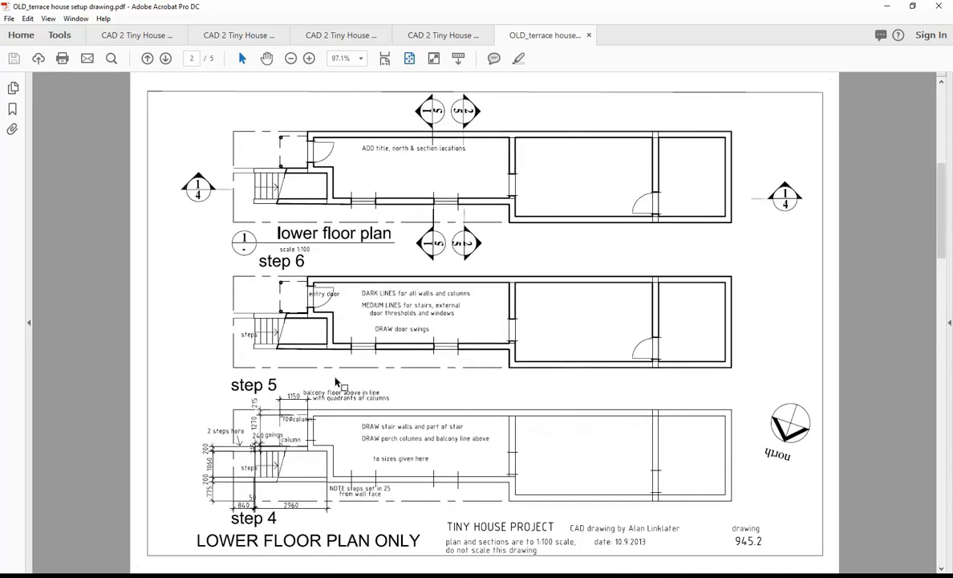
scroll(337, 382, "down", 2)
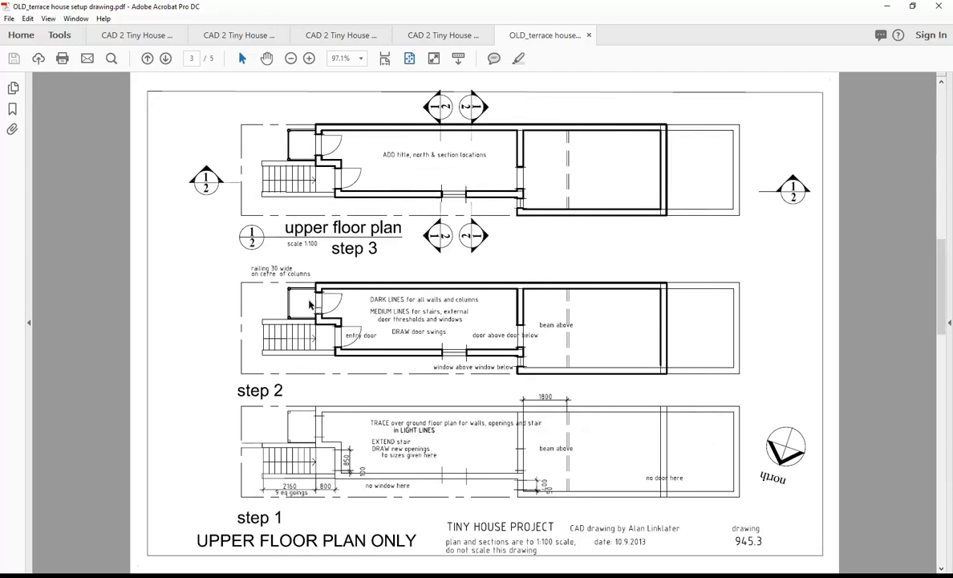
scroll(338, 336, "up", 2)
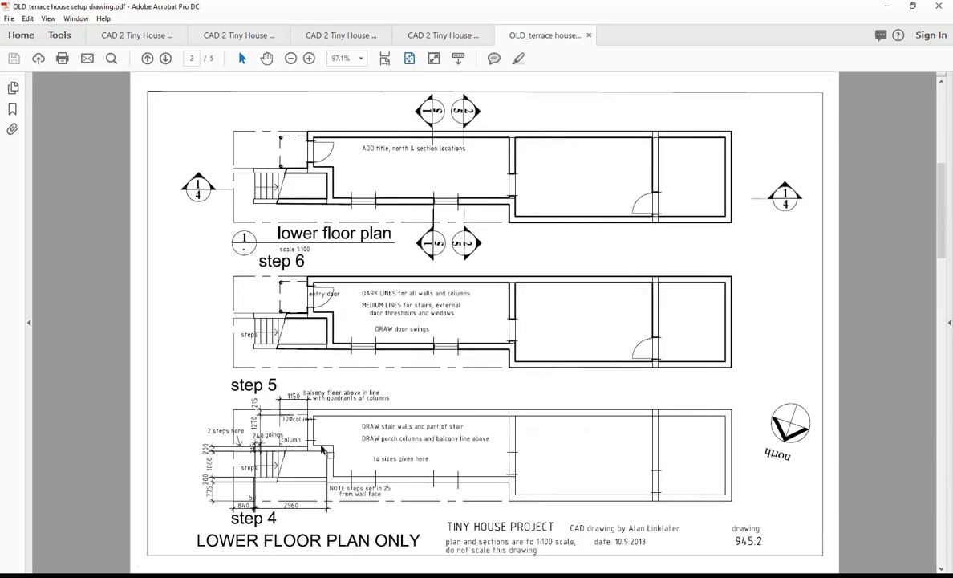
scroll(257, 463, "up", 3, "ctrl")
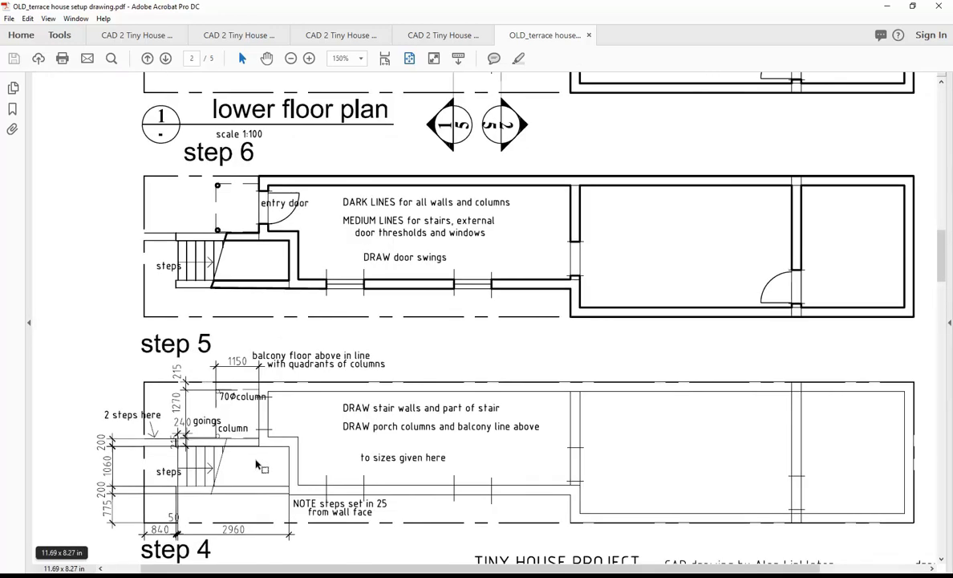
scroll(172, 419, "up", 2, "ctrl")
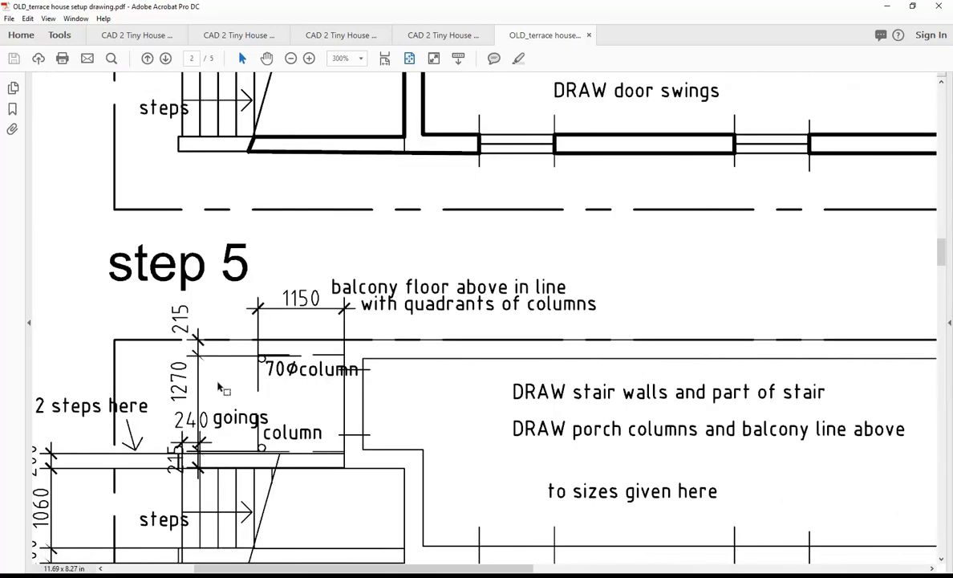
scroll(218, 386, "down", 2, "ctrl")
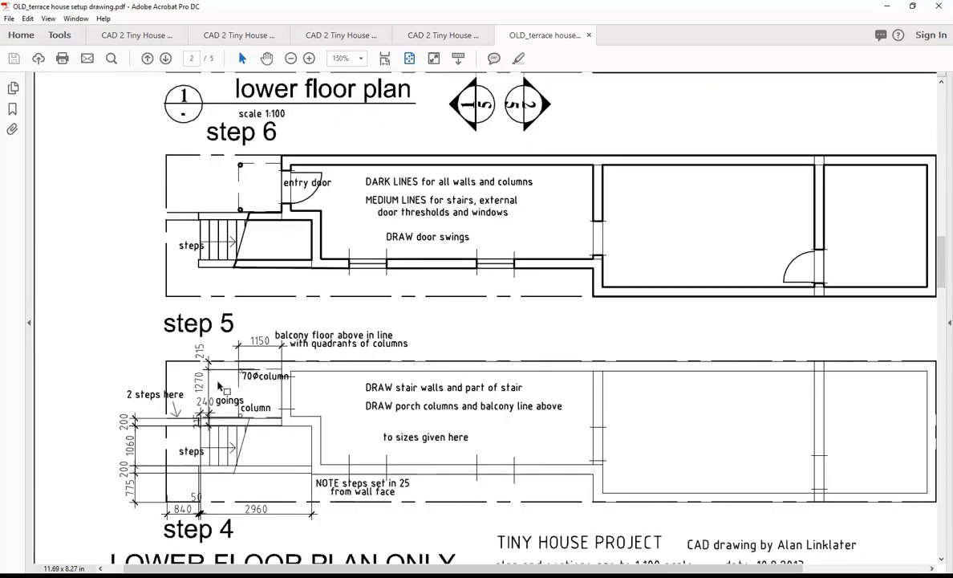
Look through the terrace house setup PDF from the lower floor plan to the long section
scroll(218, 386, "down", 1, "ctrl")
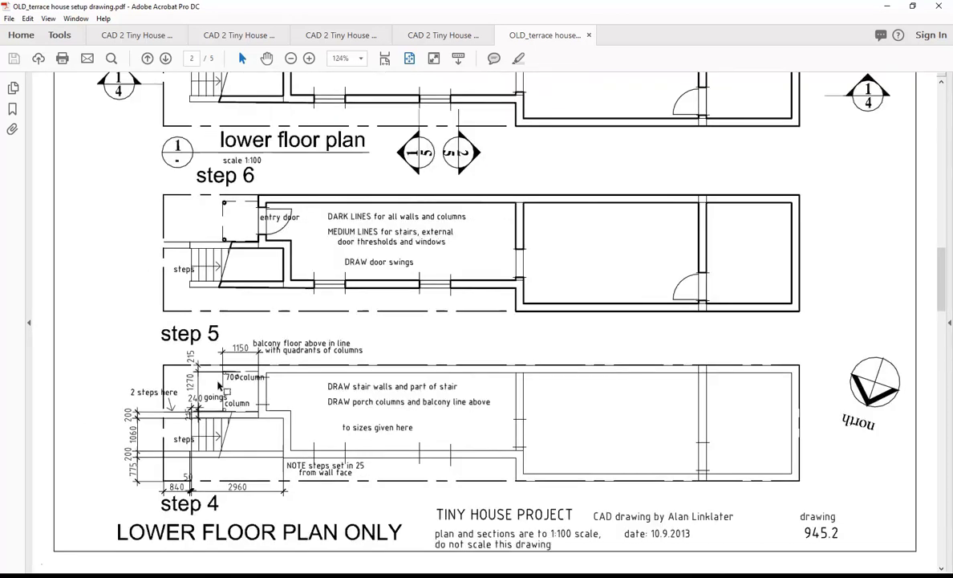
scroll(218, 386, "down", 1, "ctrl")
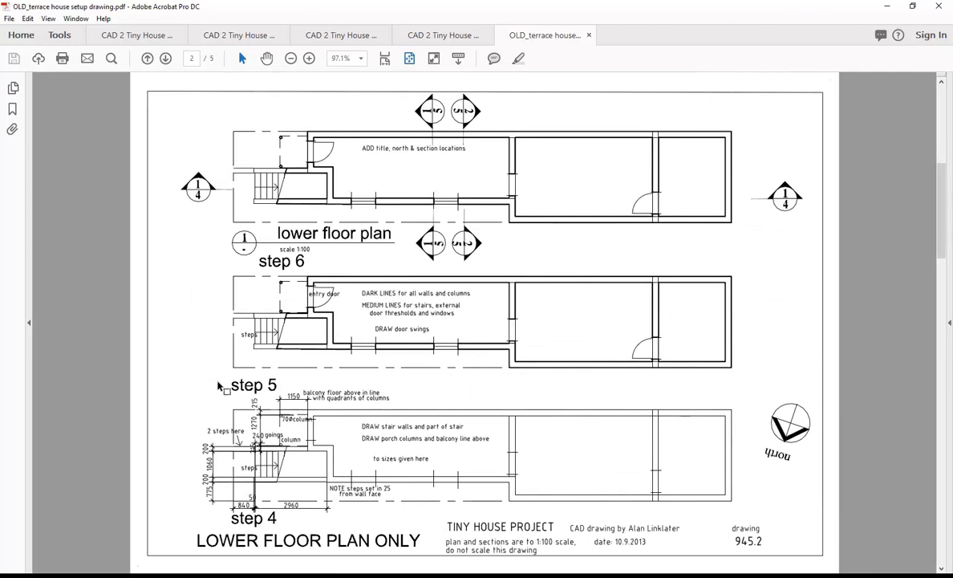
scroll(218, 386, "down", 1)
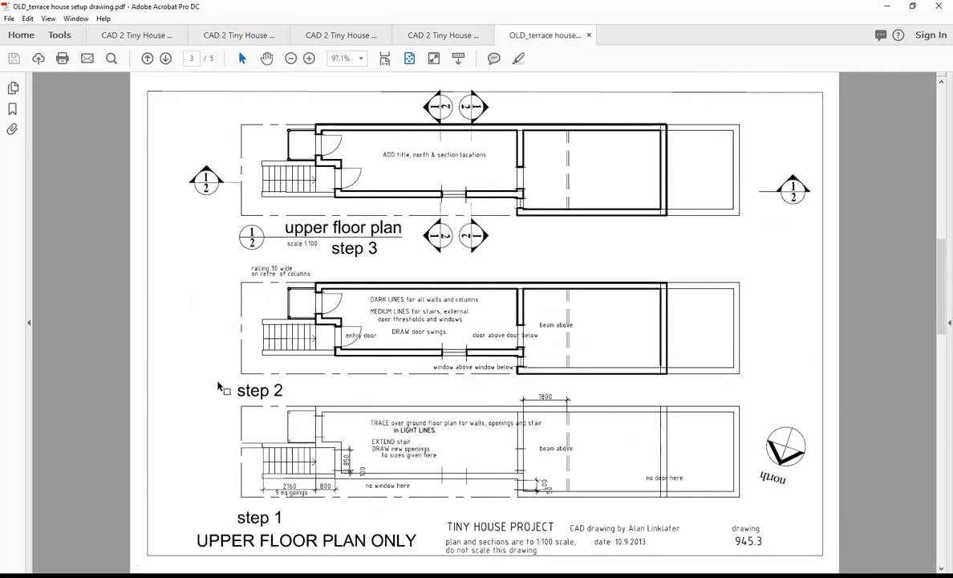
scroll(344, 470, "down", 1)
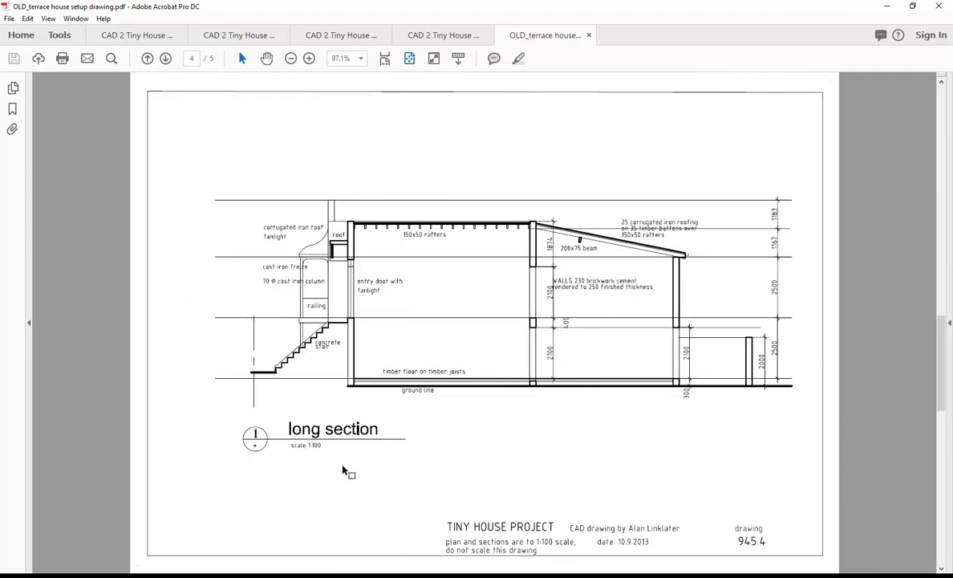
scroll(344, 470, "down", 1)
Examine the balcony, columns, stair and entry door openings in steps 1 and 2 of the upper floor plan
scroll(344, 470, "up", 2)
scroll(343, 470, "up", 3, "ctrl")
scroll(300, 461, "up", 1, "ctrl")
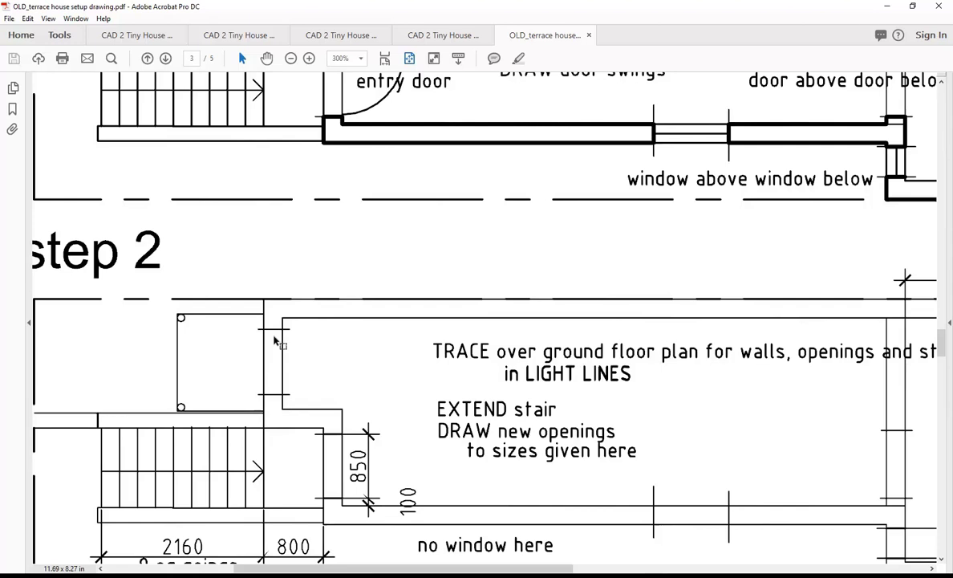
scroll(276, 232, "down", 1, "ctrl")
scroll(278, 231, "up", 3)
scroll(280, 230, "down", 2, "ctrl")
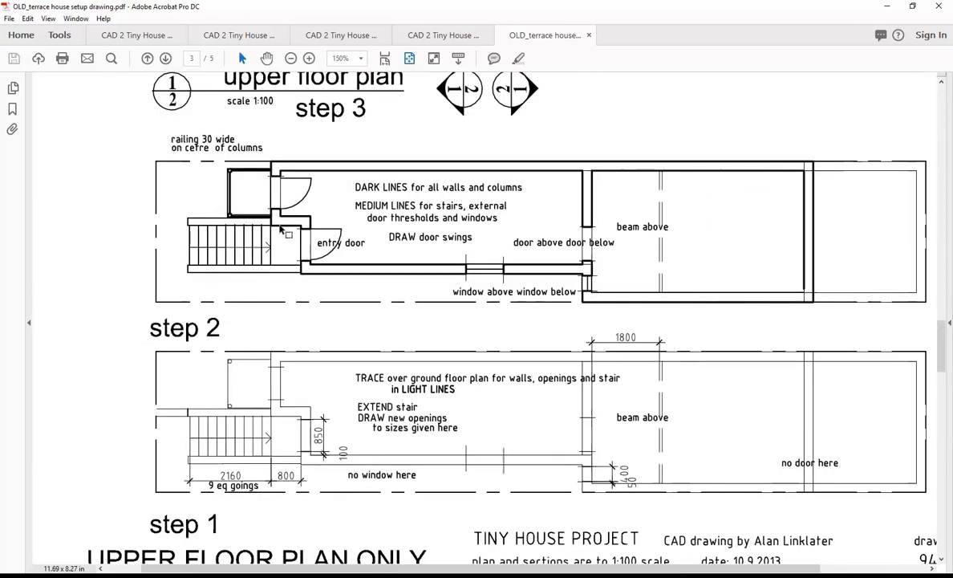
scroll(309, 265, "up", 3)
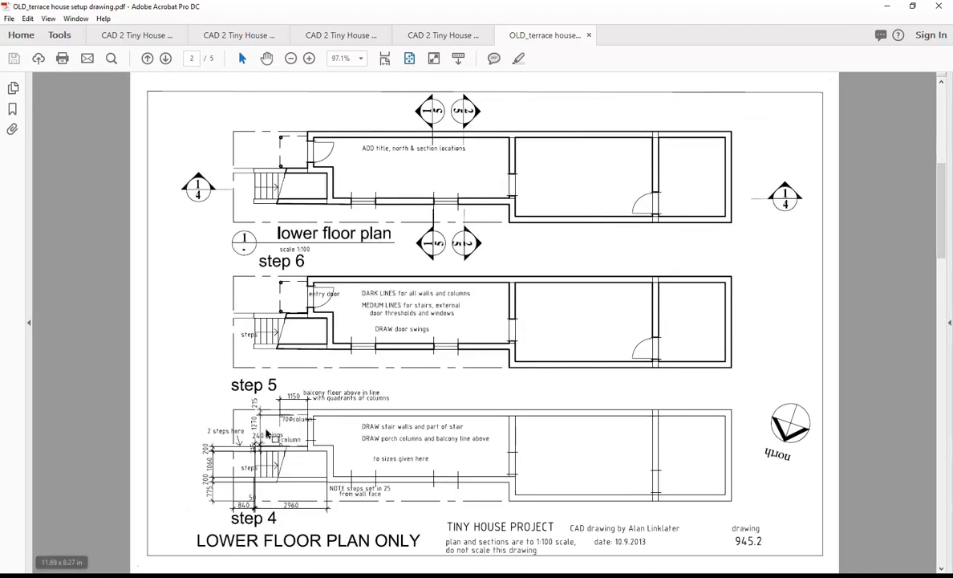
Examine the porch column and stair dimensions in step 4 of the lower floor plan, comparing them with the upper floor plan
scroll(248, 423, "up", 1, "ctrl")
scroll(259, 436, "up", 4, "ctrl")
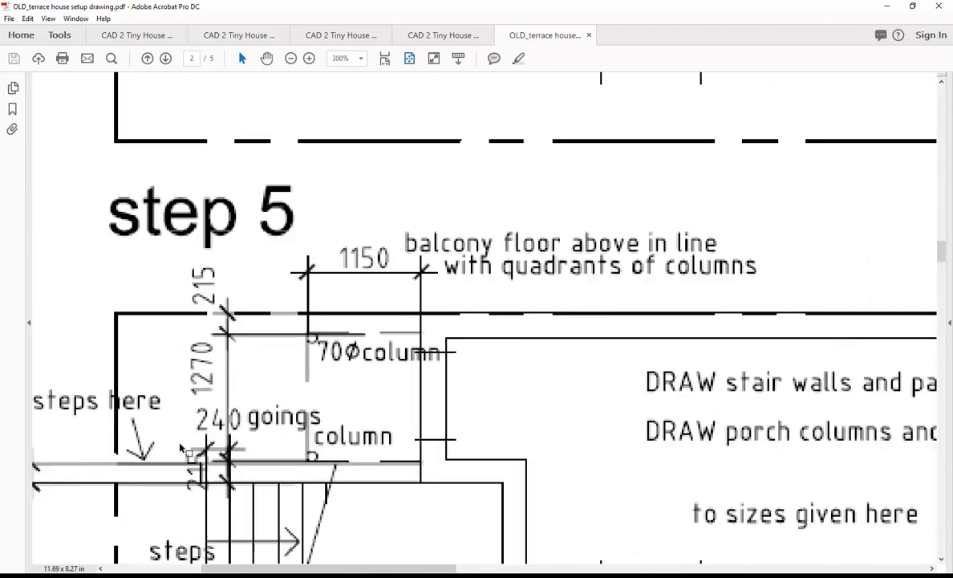
scroll(181, 449, "down", 4, "ctrl")
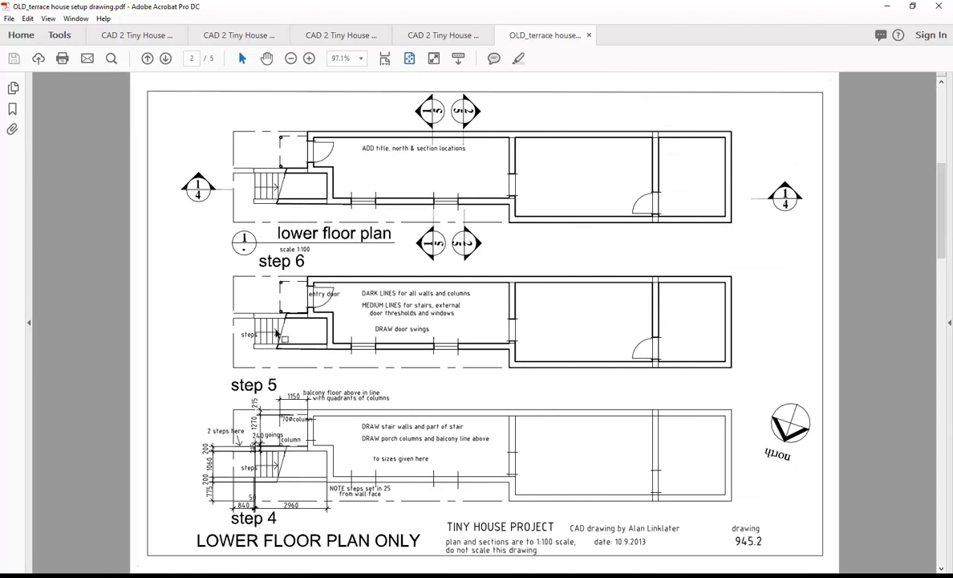
scroll(277, 333, "down", 1)
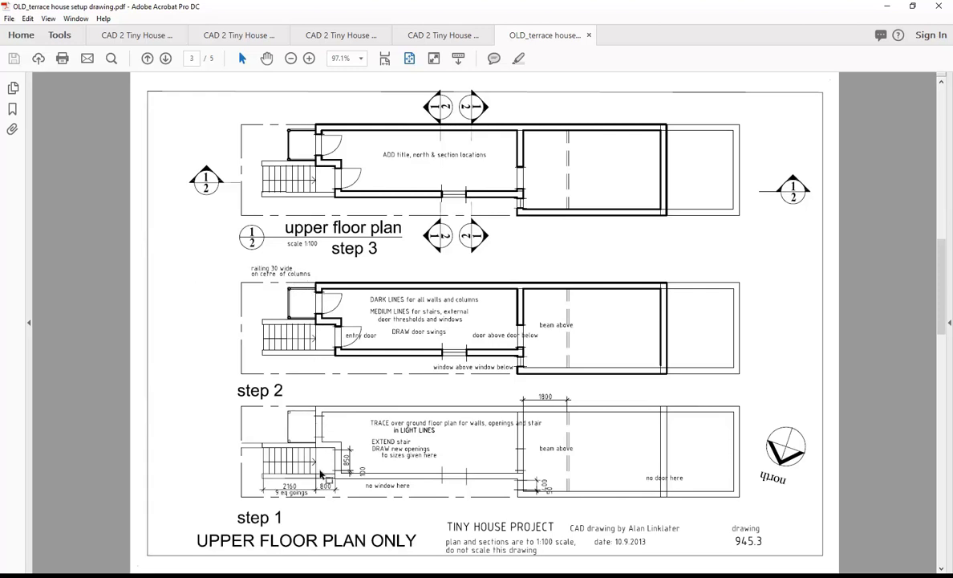
scroll(350, 392, "down", 1)
scroll(347, 393, "up", 1)
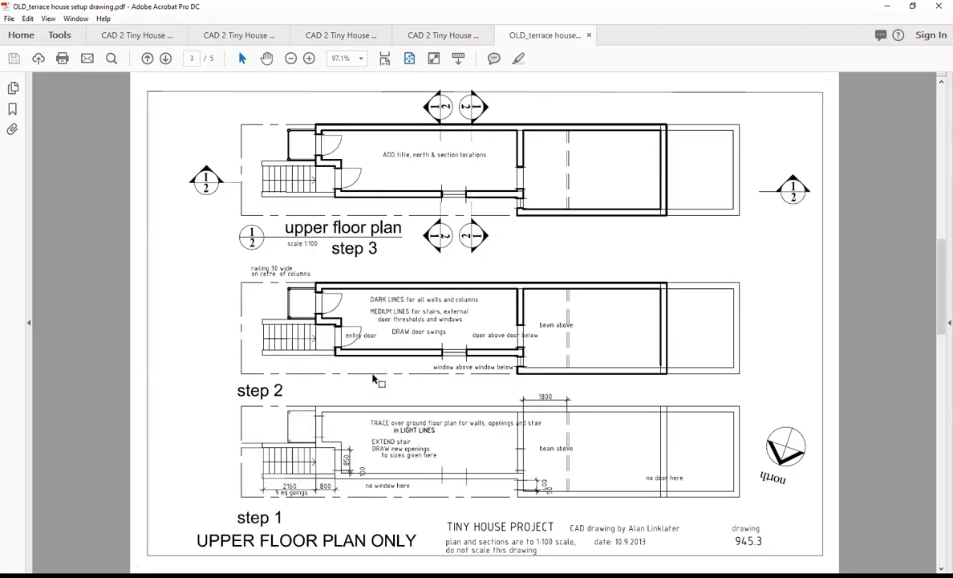
Switch from the PDF to the TinyHouse model in Revit, showing the front end of the Lower Floor plan
left_click(886, 7)
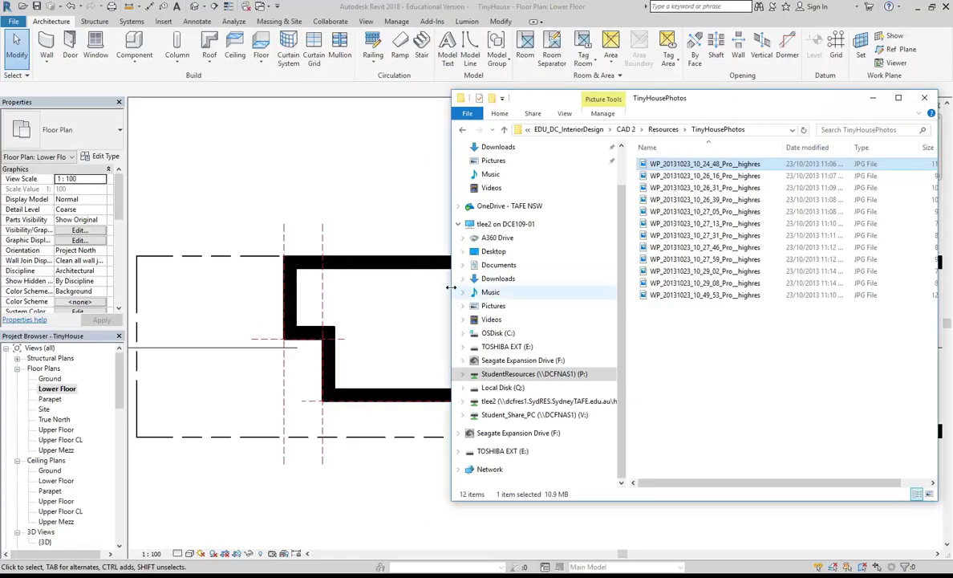
left_click(365, 222)
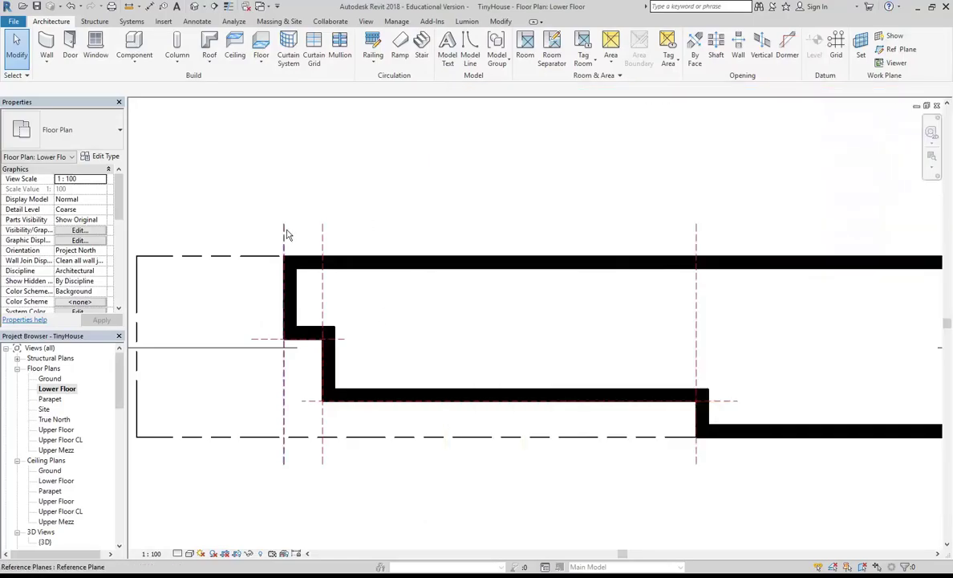
scroll(290, 265, "up", 3)
middle_click_drag(285, 329, 308, 330)
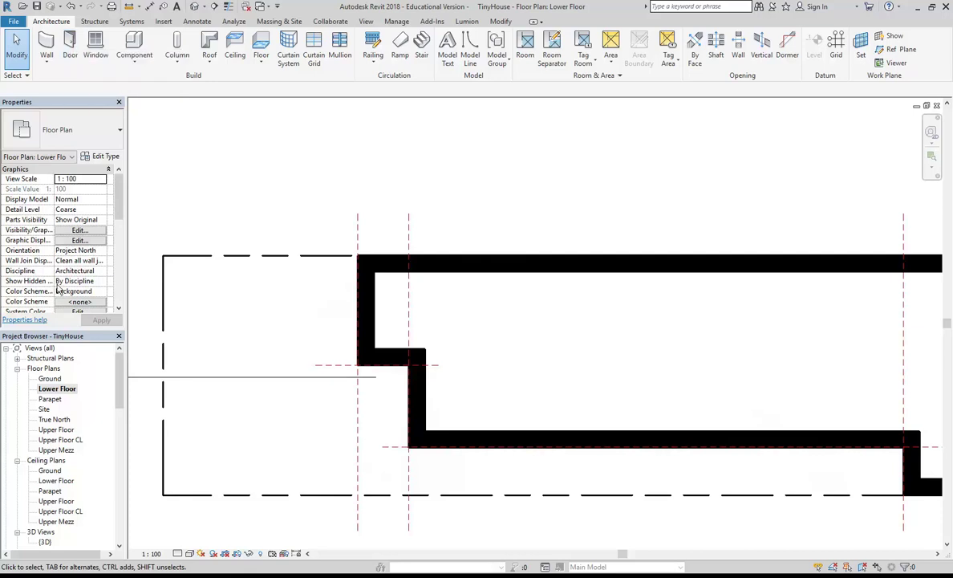
Start placing a door and review the available M_Single-Flush sizes
left_click(70, 43)
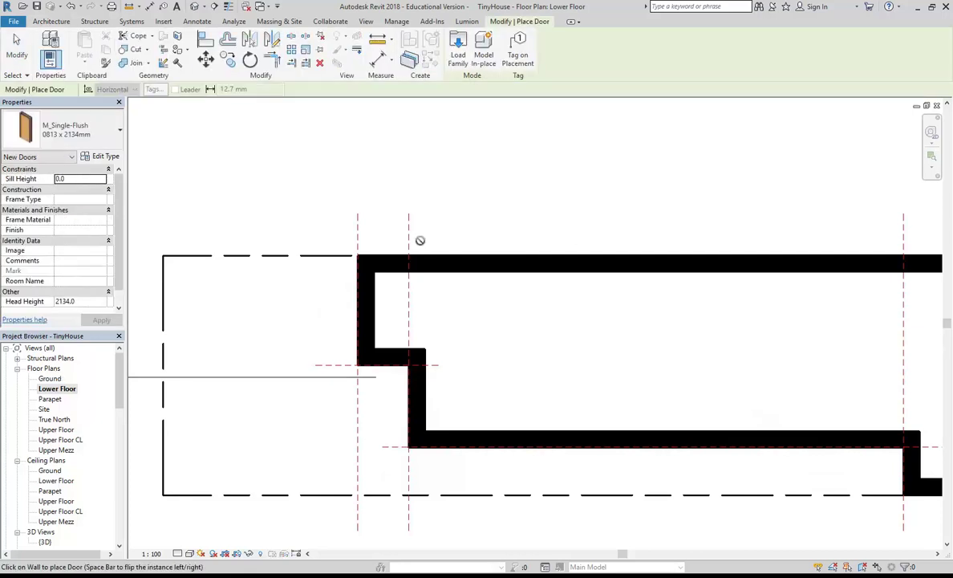
left_click(95, 130)
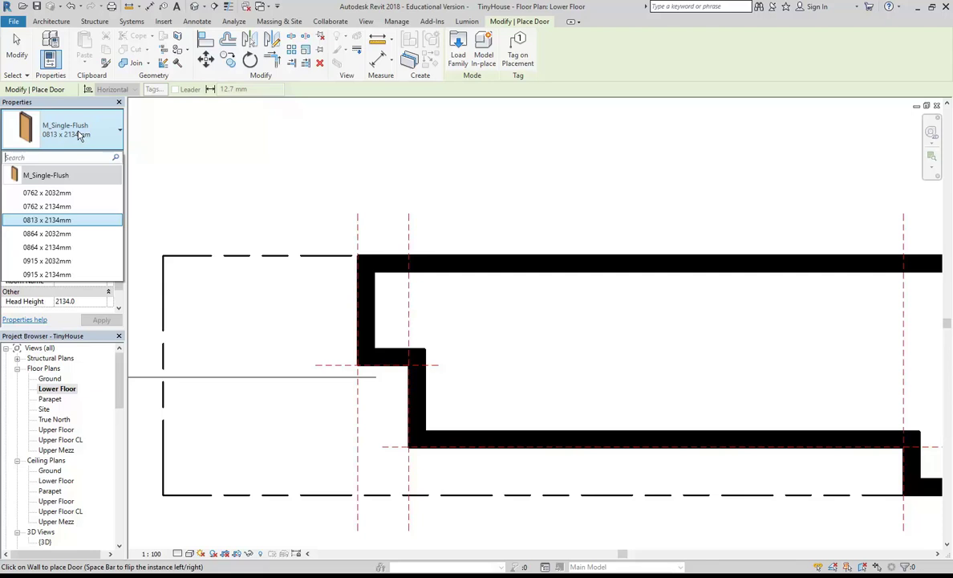
left_click(79, 135)
left_click(58, 134)
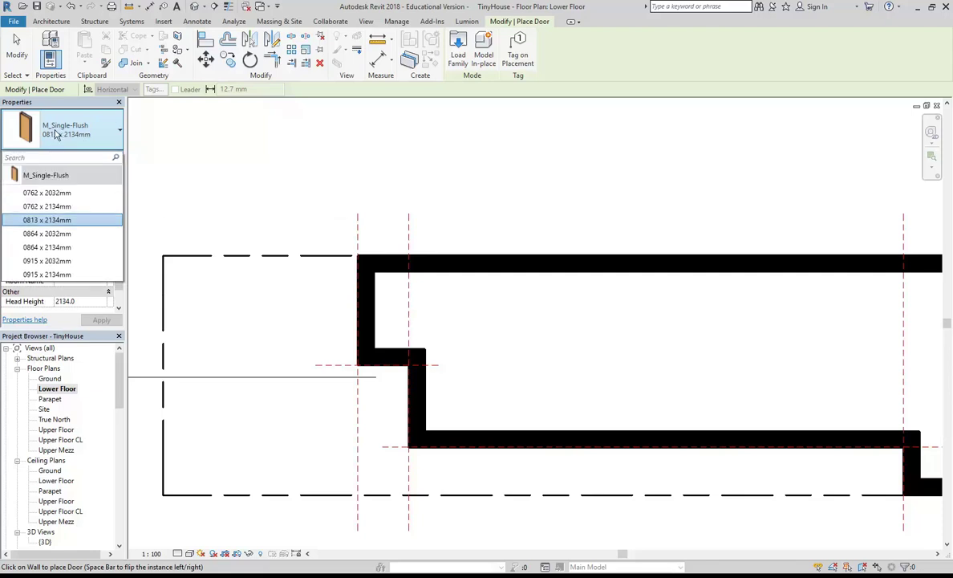
Start loading a door family and browse StudentResources (P:) to the Doors folder in EDU_DC_InteriorDesign's Revit Library
left_click(459, 57)
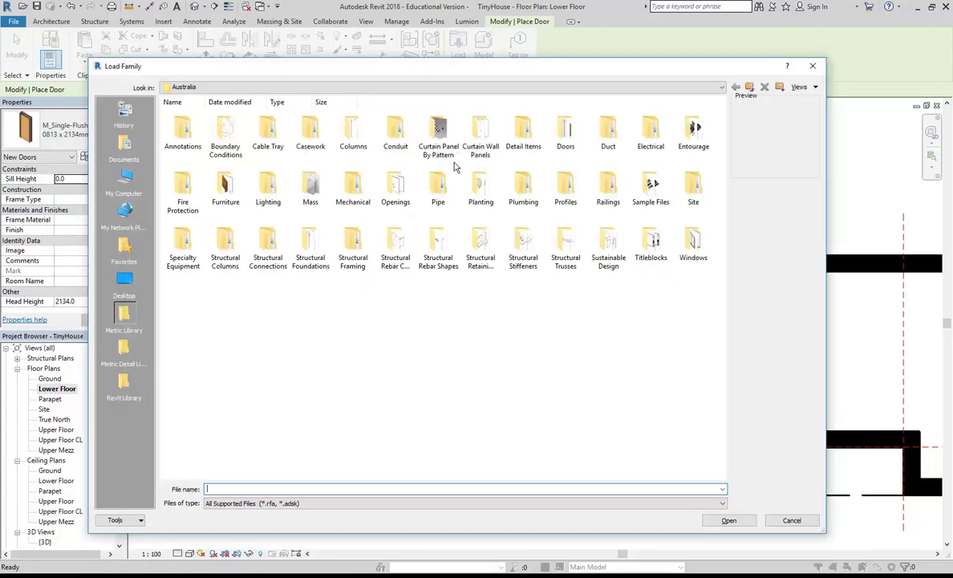
left_click(279, 87)
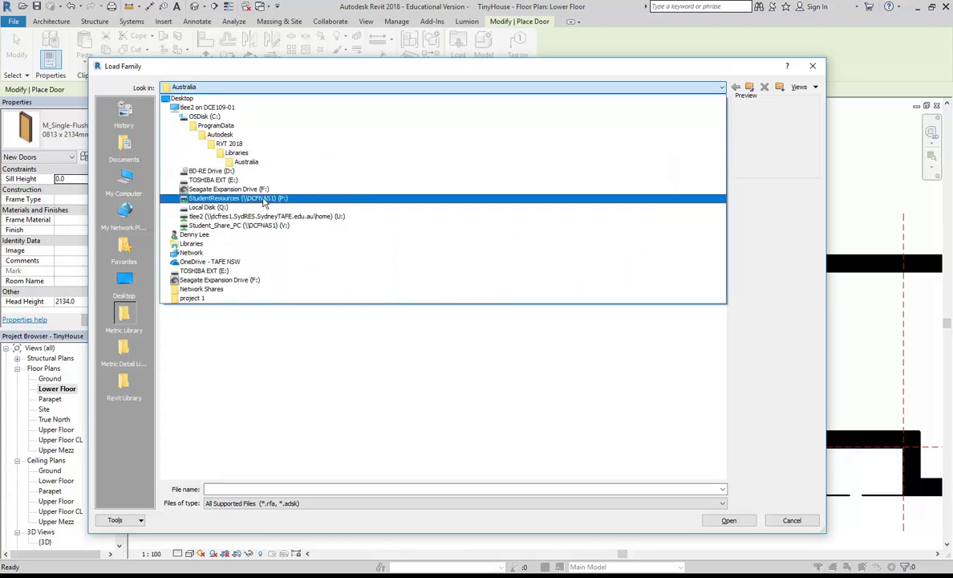
left_click(264, 200)
double_click(222, 144)
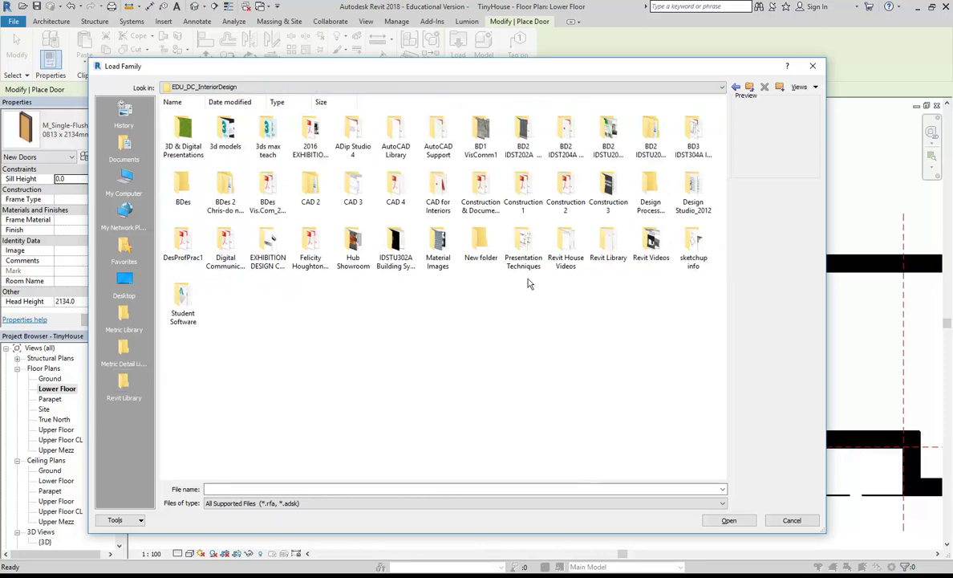
double_click(609, 253)
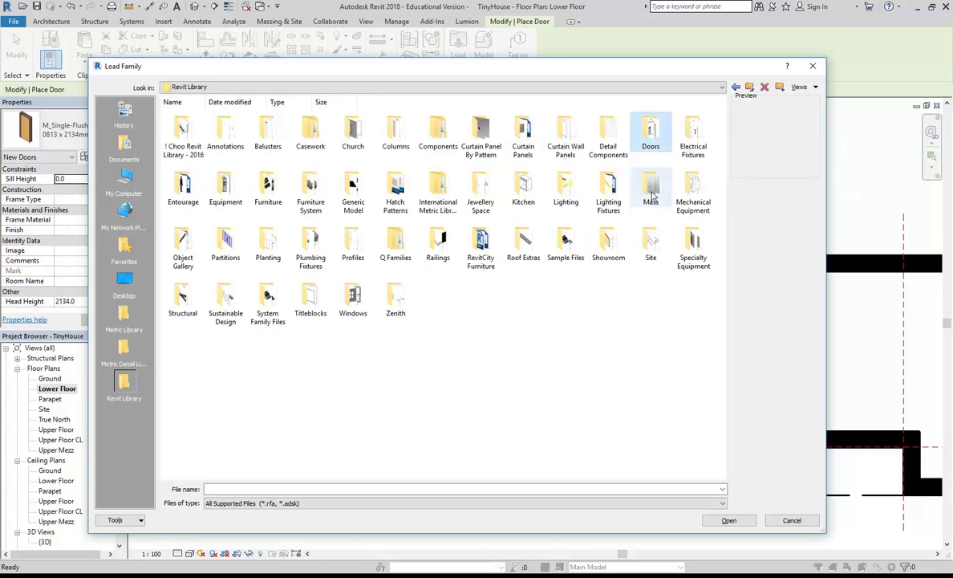
double_click(651, 130)
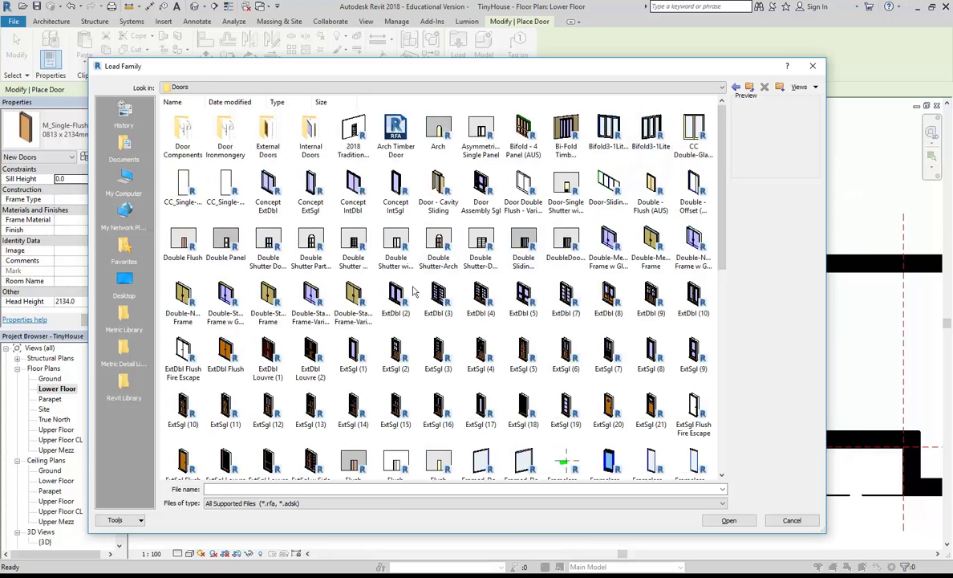
Look through the external door families and check the front doors in house photo WP_20131023_10_27_05_Pro__highres
scroll(395, 298, "down", 2)
scroll(395, 299, "down", 2)
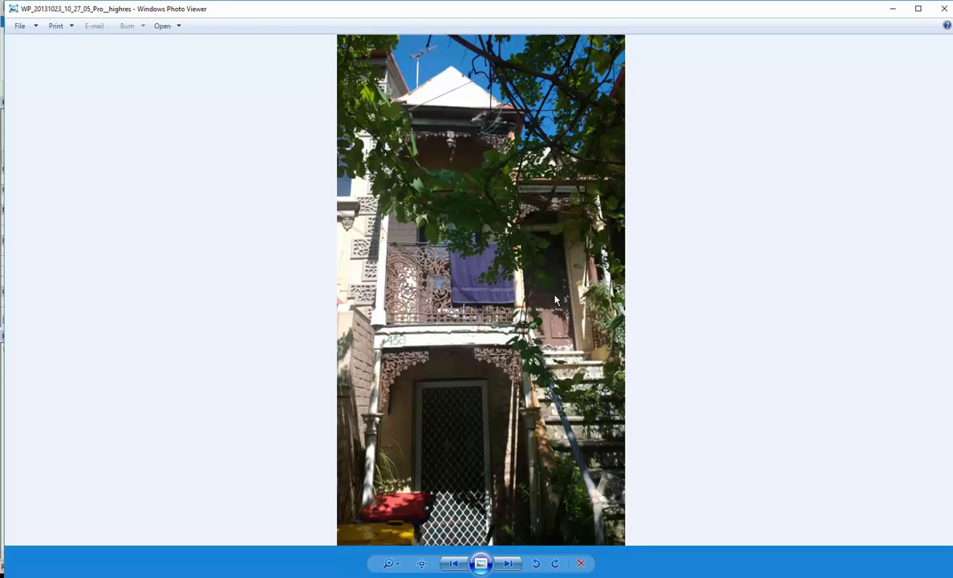
left_click(893, 8)
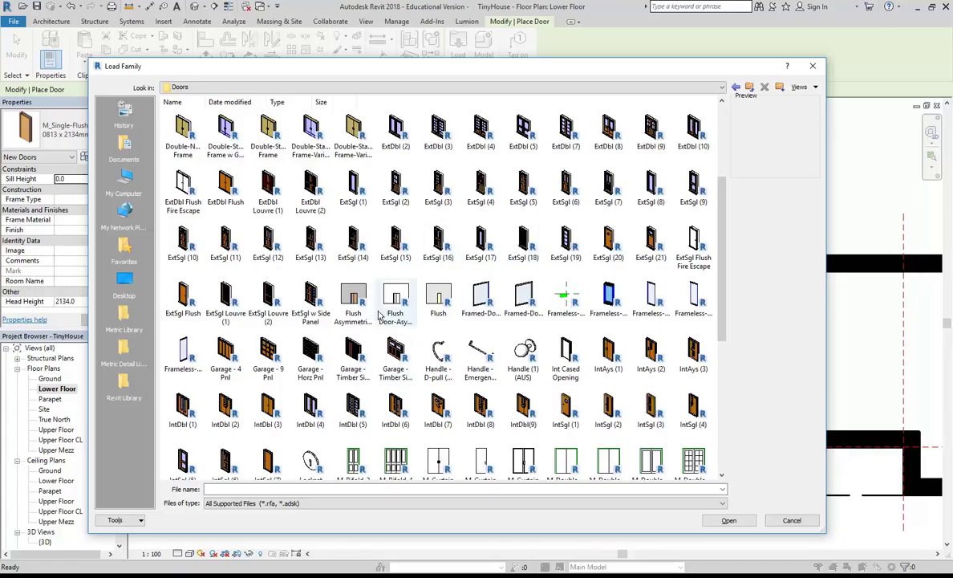
Preview external door families including ExtSgl (10), ExtDbl Flush, ExtDbl Louvre (1), ExtSgl (4) and ExtSgl (5)
left_click(184, 240)
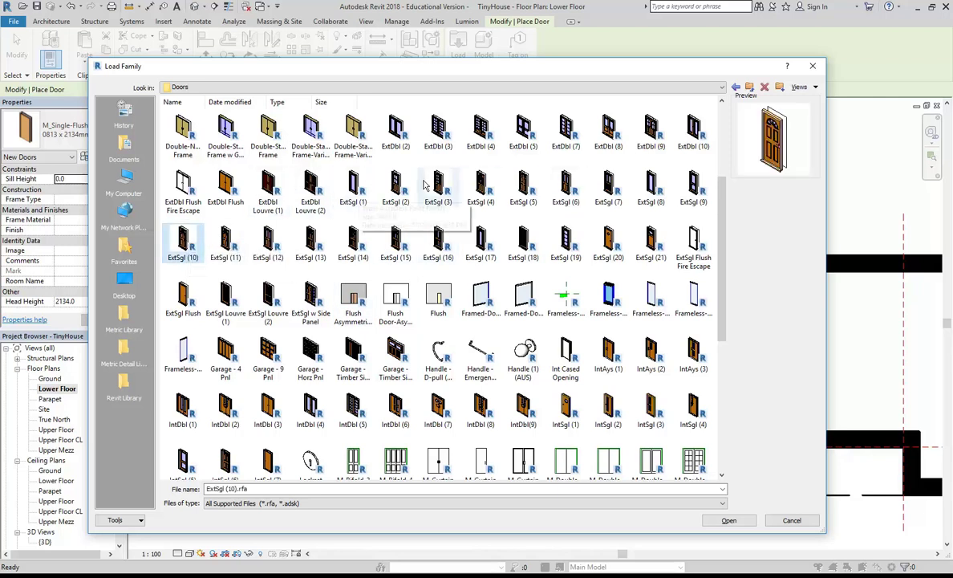
left_click(225, 191)
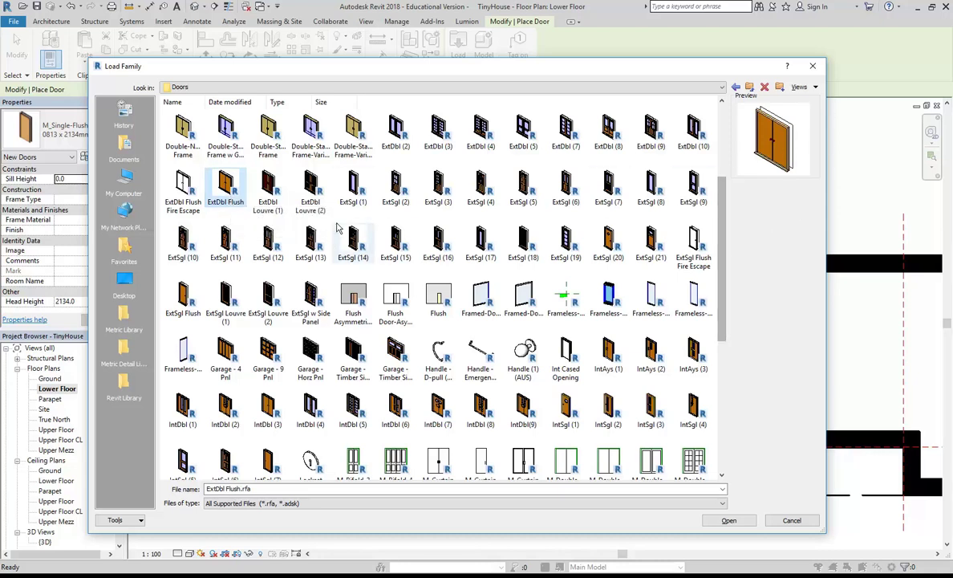
left_click(265, 193)
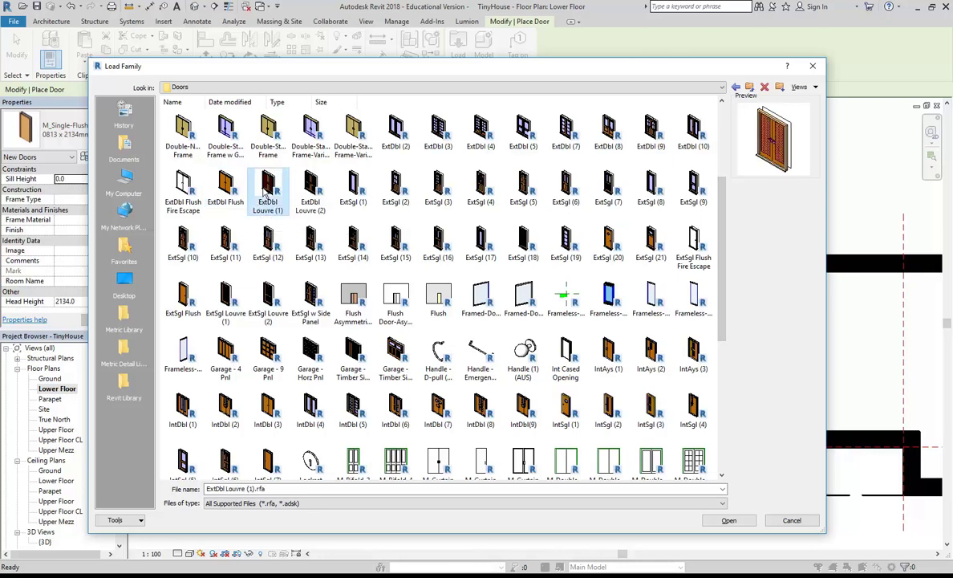
left_click(340, 195)
left_click(395, 191)
left_click(491, 189)
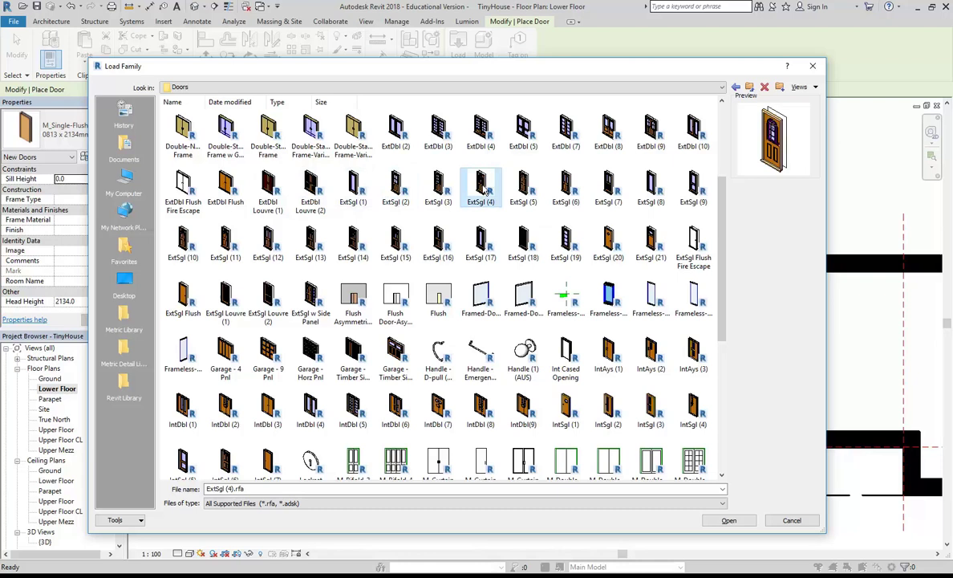
left_click(529, 194)
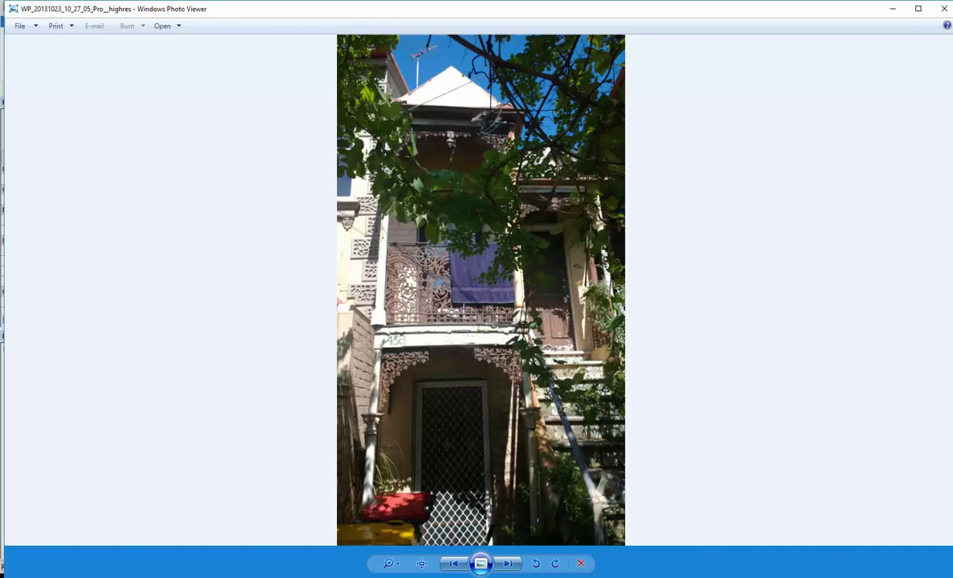
Examine the front door closely in the house photo and compare it with the ExtSgl (4) and ExtSgl (7) door families
scroll(522, 237, "up", 2)
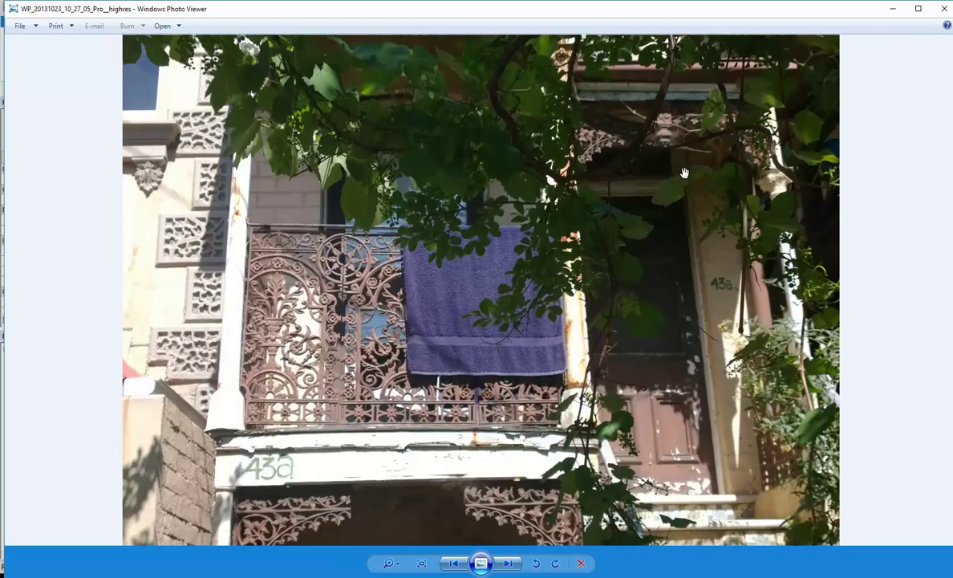
left_click(894, 7)
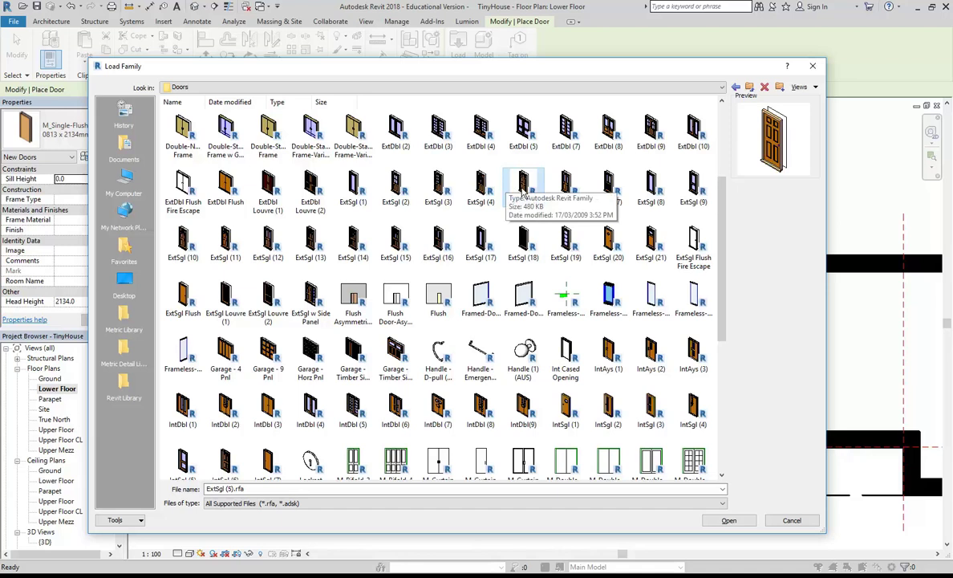
left_click(480, 184)
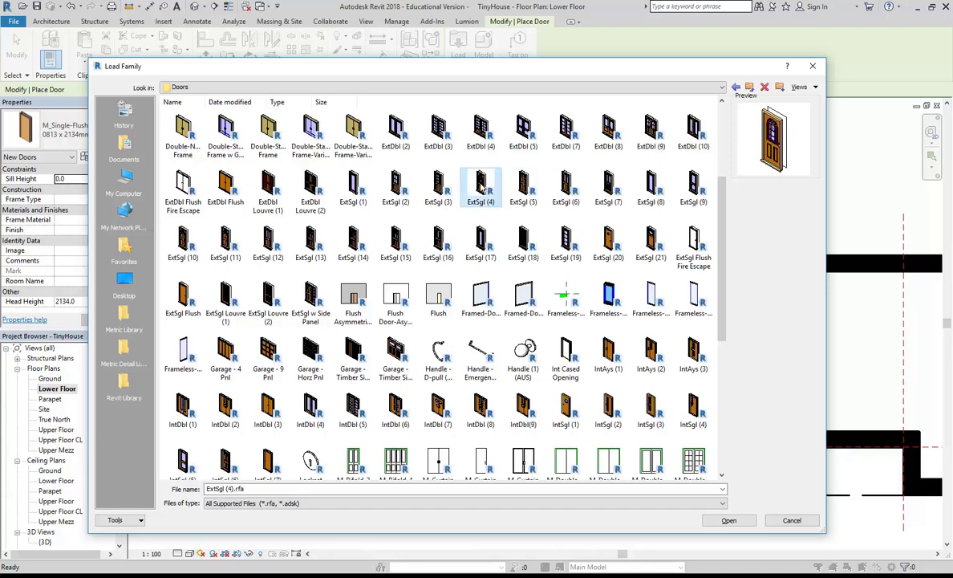
left_click(609, 185)
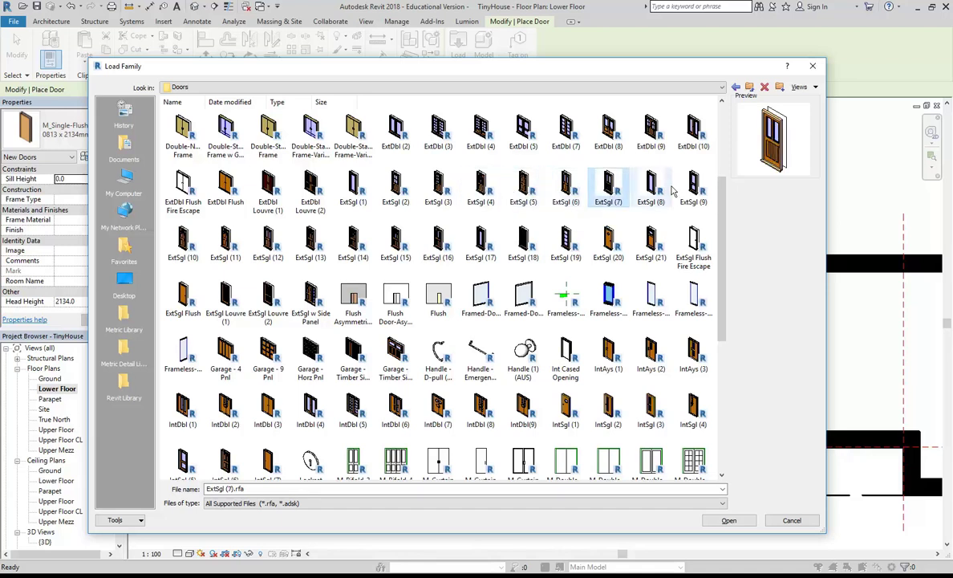
Preview the single external door families from ExtSgl (10) through ExtSgl (21), accepting the Vision request to connect the joining student computer
left_click(189, 249)
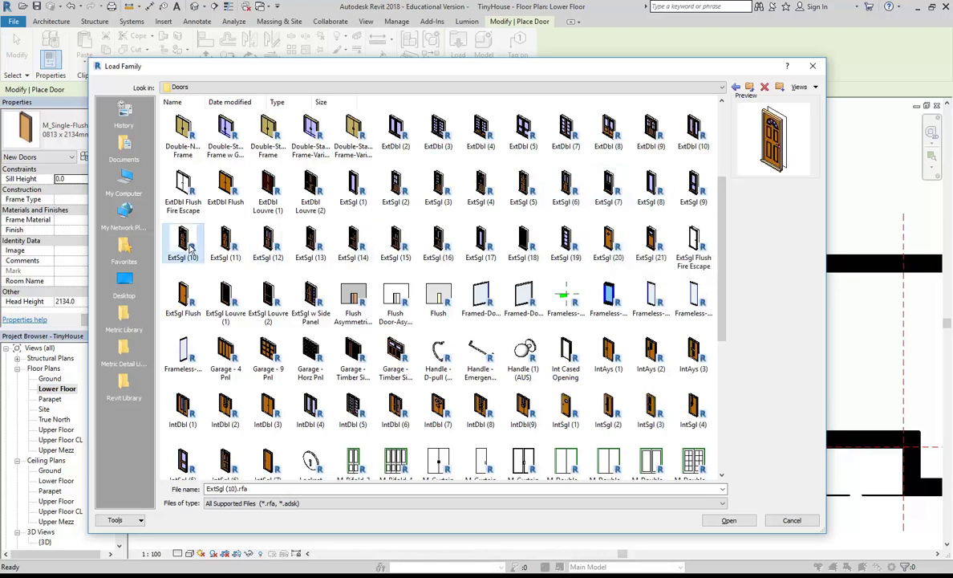
left_click(226, 251)
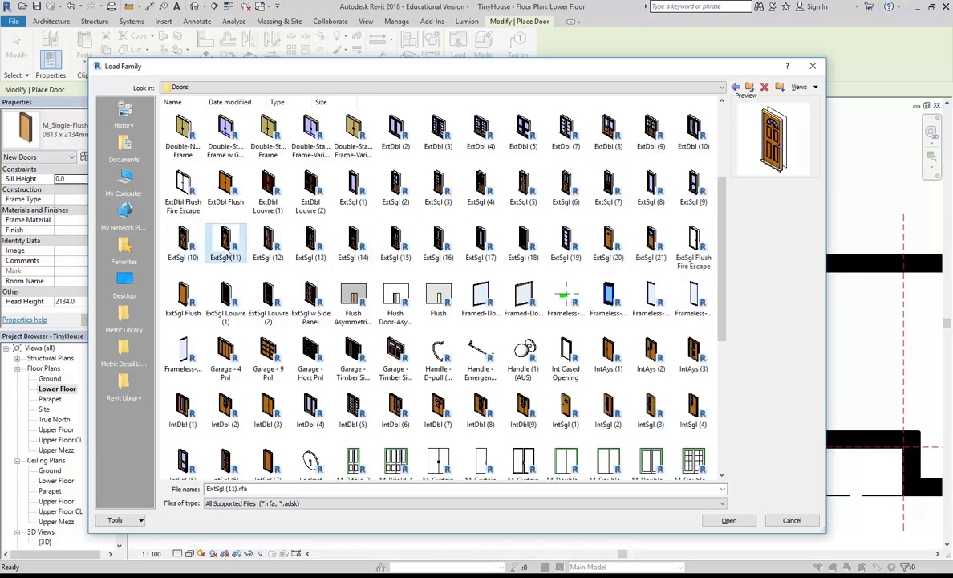
left_click(268, 249)
left_click(311, 248)
left_click(353, 245)
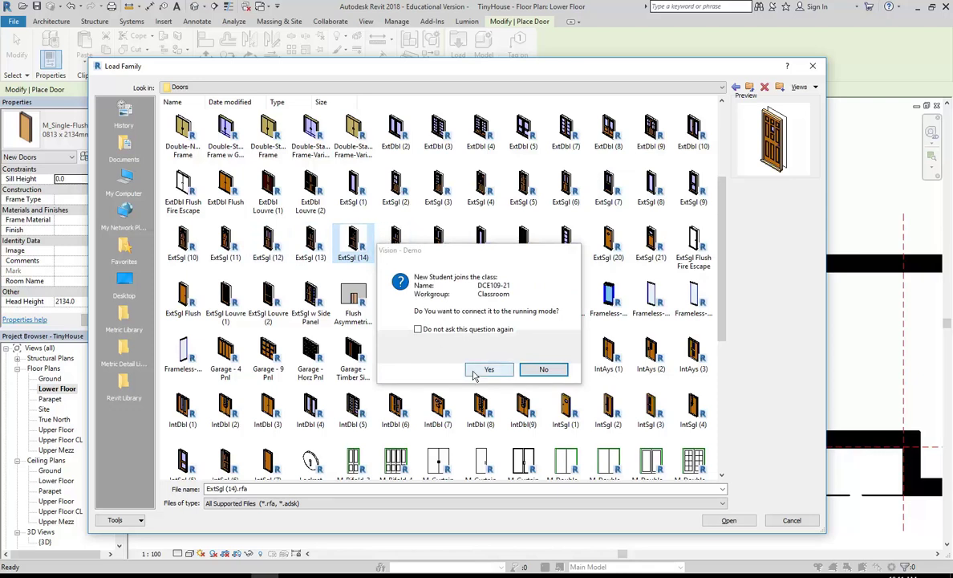
left_click(489, 369)
left_click(396, 245)
left_click(437, 247)
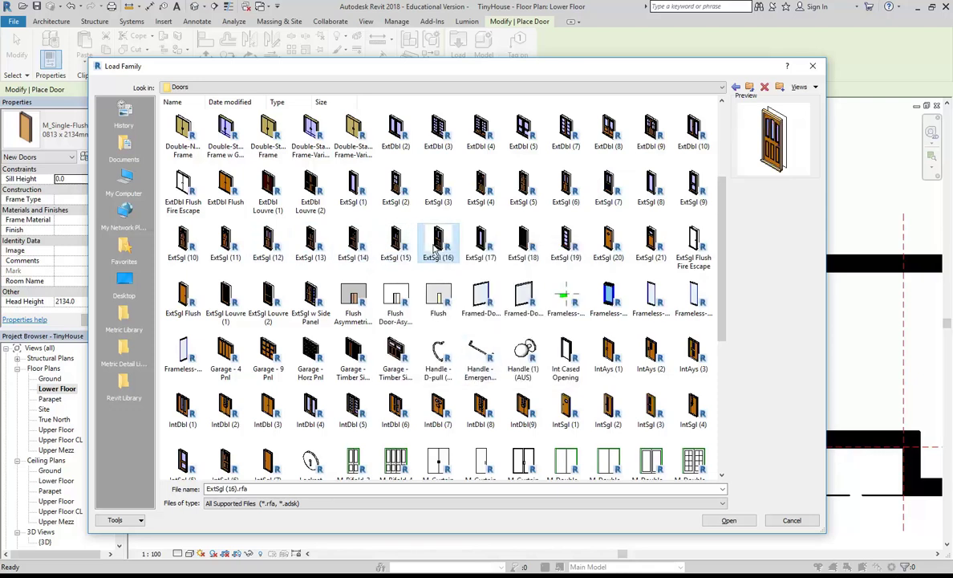
left_click(481, 245)
left_click(526, 247)
left_click(566, 243)
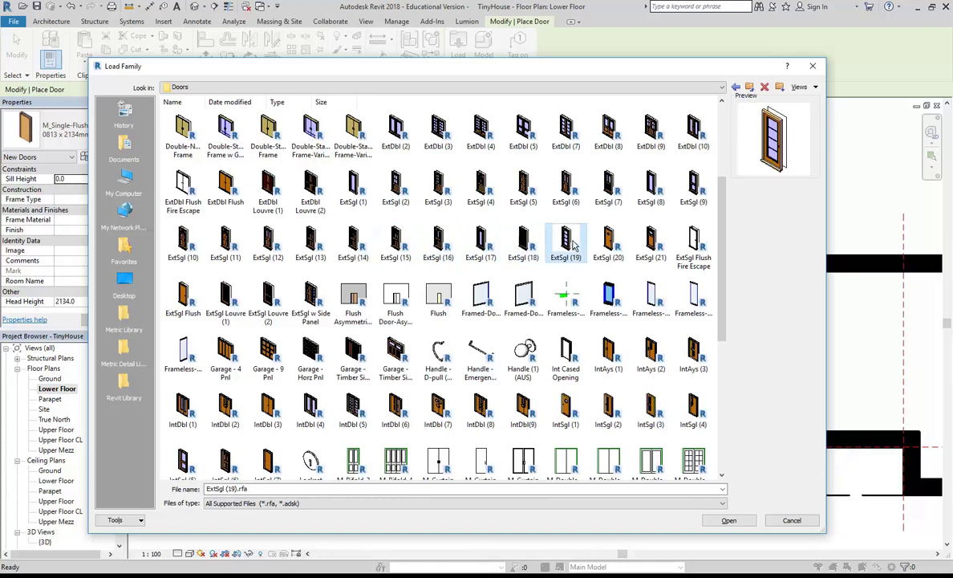
left_click(609, 243)
left_click(646, 240)
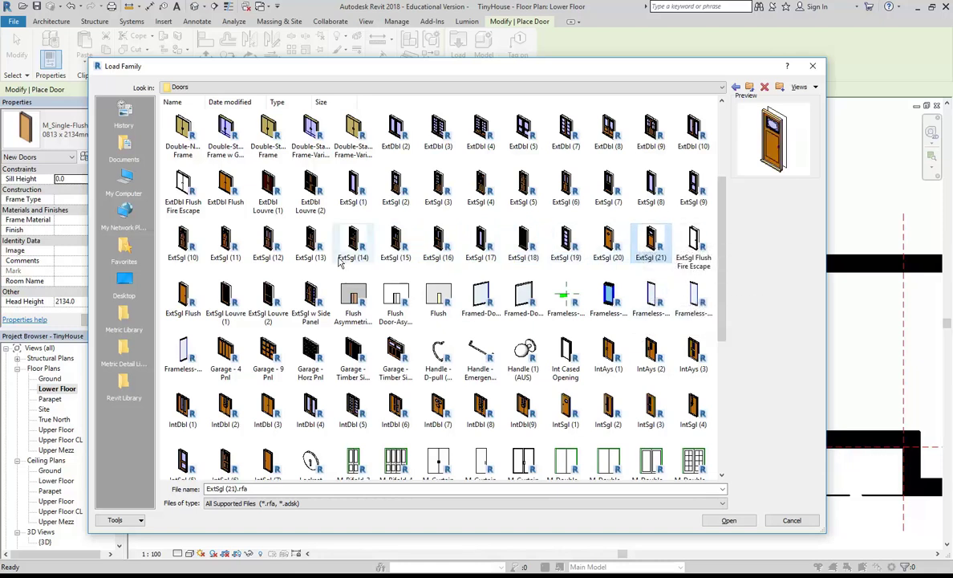
Preview the ExtSgl Flush, both ExtSgl Louvre, ExtSgl w Side Panel and IntSgl (6) door families
left_click(183, 297)
left_click(231, 298)
left_click(259, 297)
left_click(311, 299)
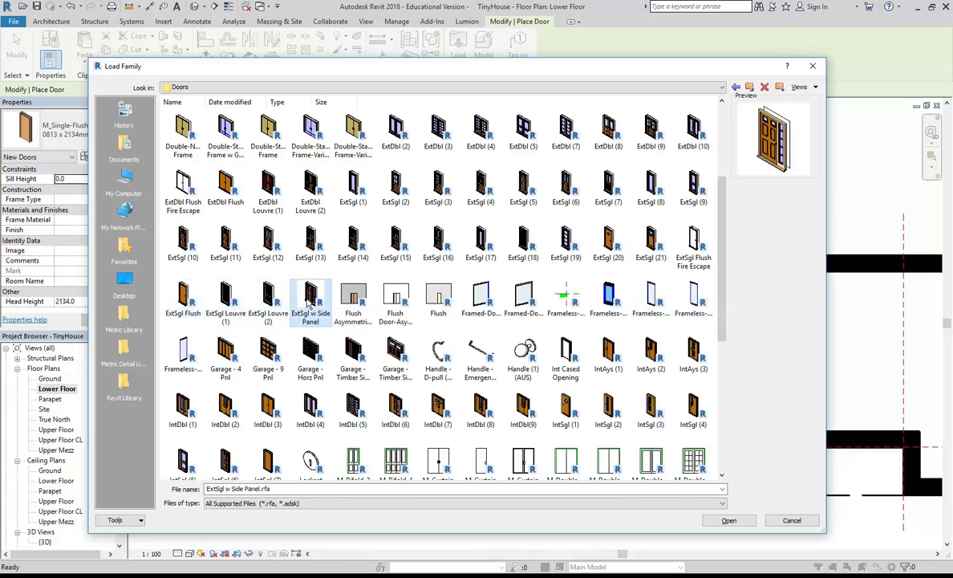
scroll(437, 389, "down", 2)
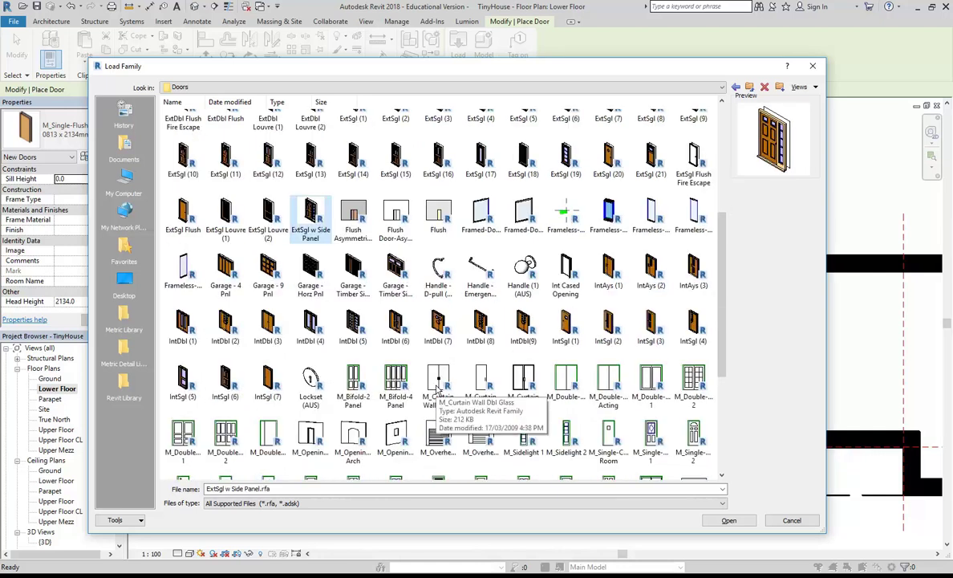
left_click(227, 382)
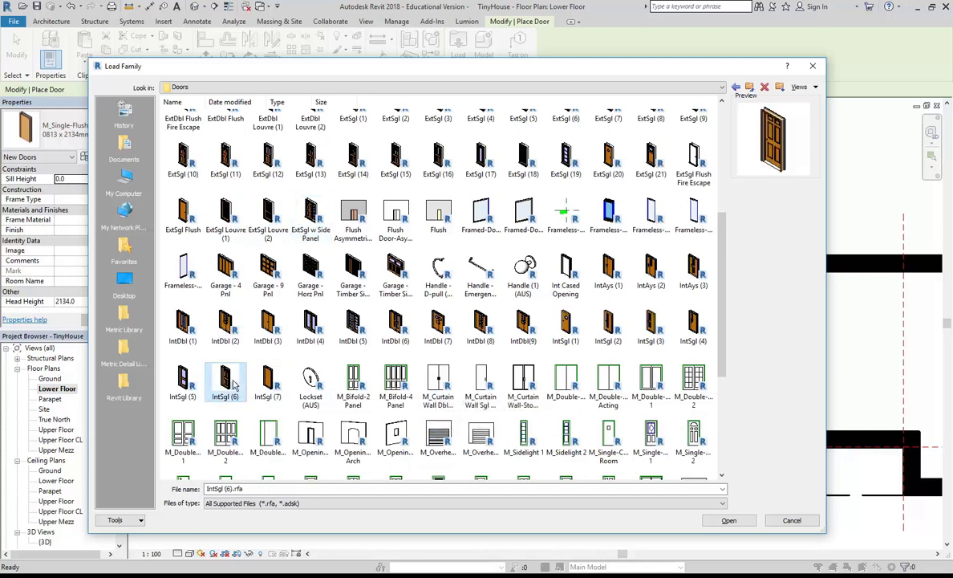
scroll(482, 241, "up", 2)
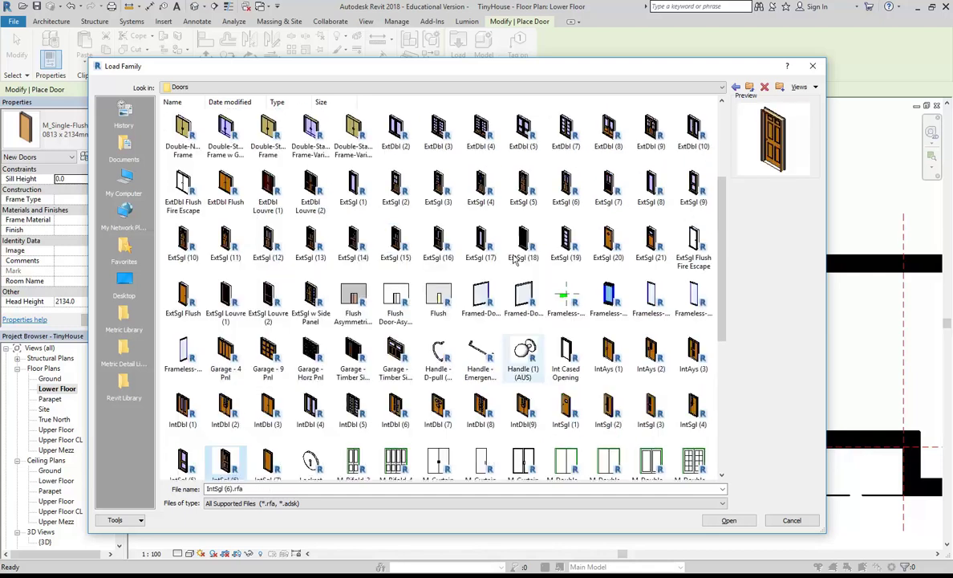
Compare ExtSgl (4) and ExtSgl (3) with ExtSgl (5), and load the ExtSgl (5) door family into the project
left_click(474, 188)
left_click(454, 186)
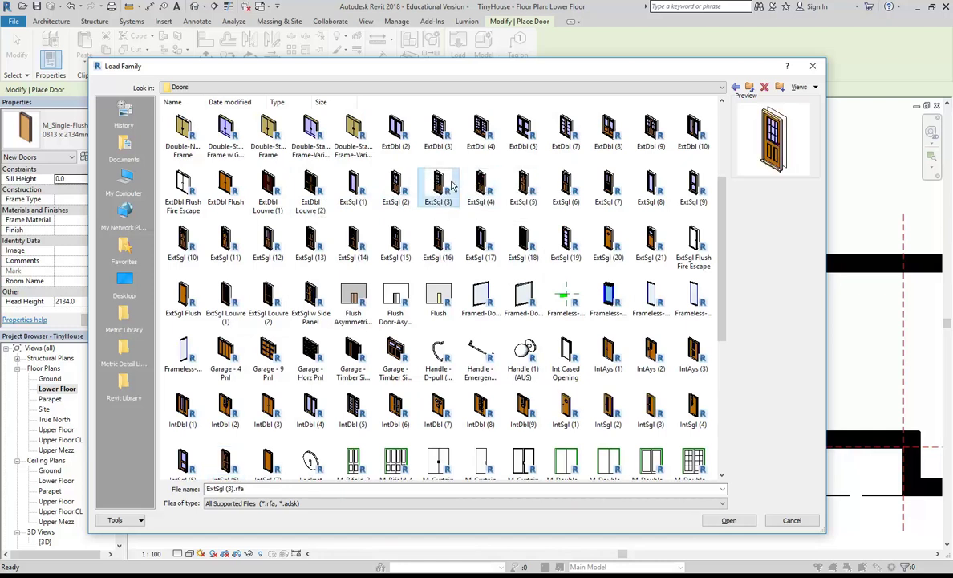
left_click(522, 190)
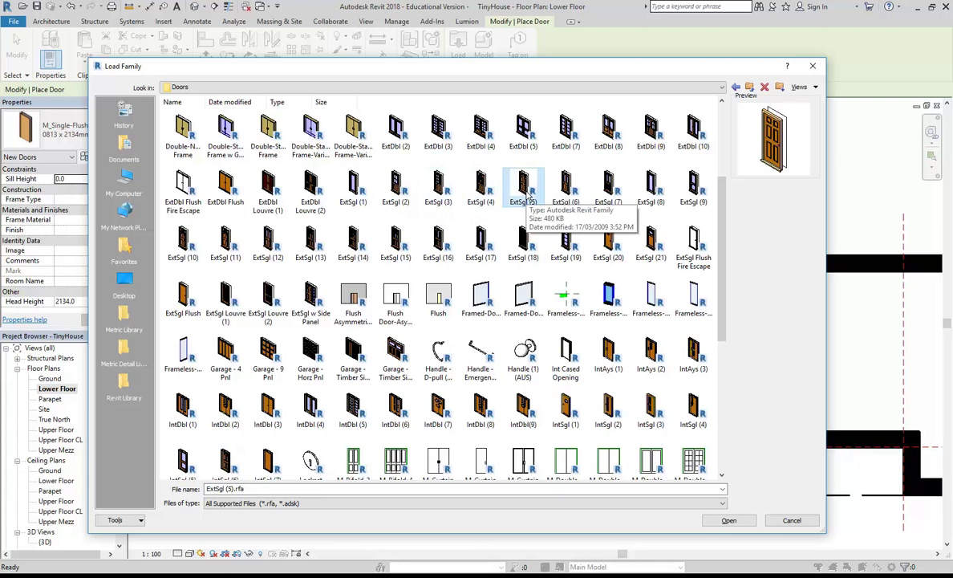
scroll(527, 195, "down", 6)
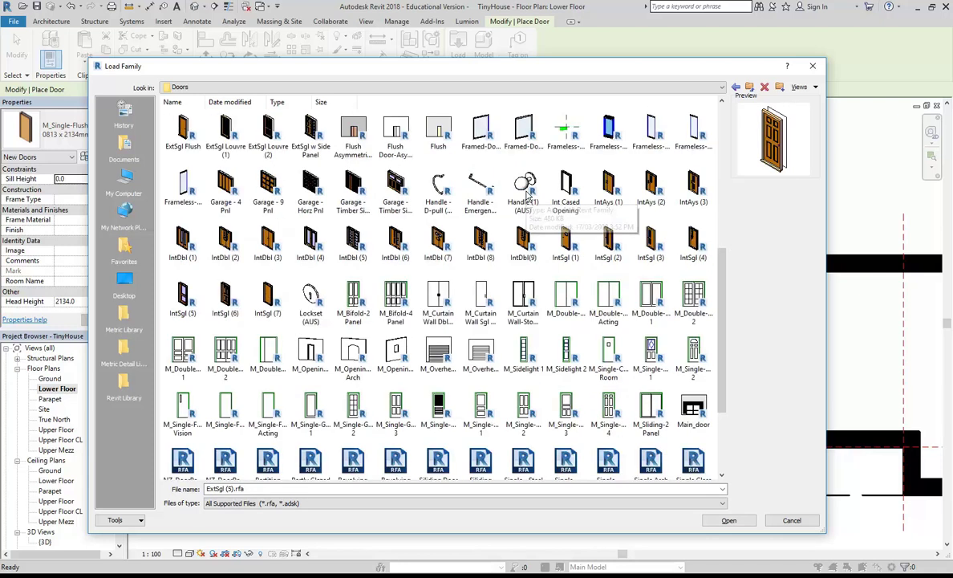
scroll(528, 196, "up", 5)
scroll(527, 196, "up", 3)
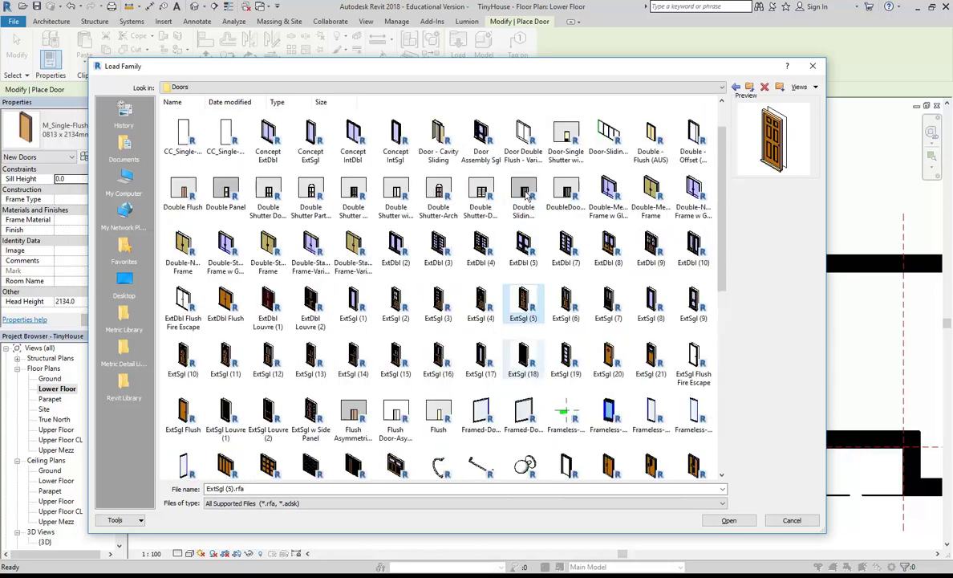
double_click(526, 305)
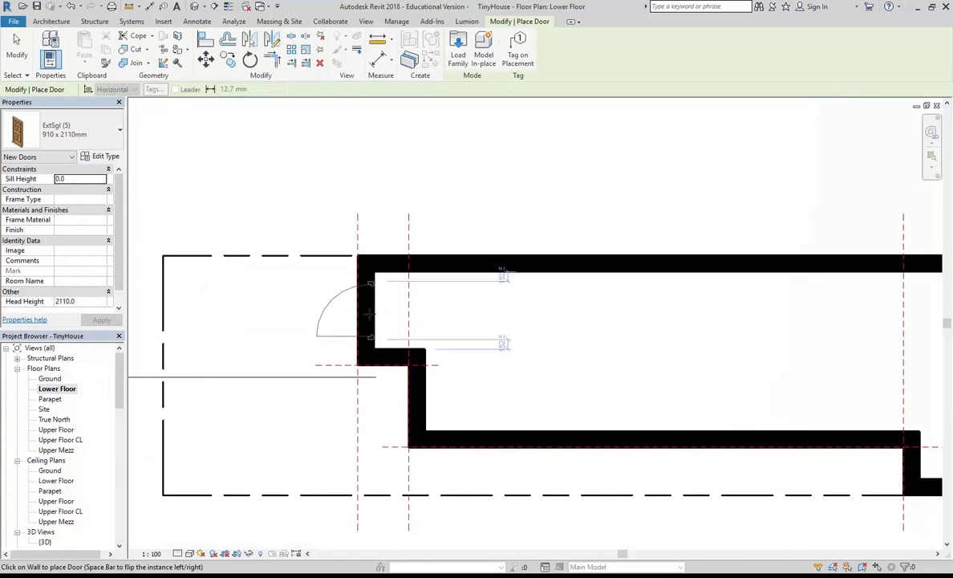
Review the available ExtSgl (5) sizes and duplicate the 910 x 2110mm type as "850 door"
left_click(67, 130)
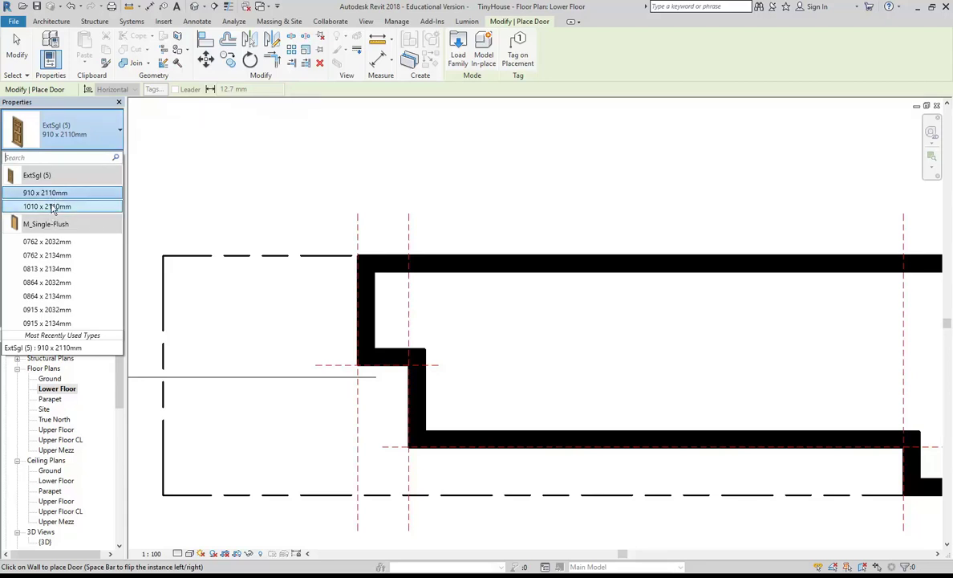
mouse_move(53, 196)
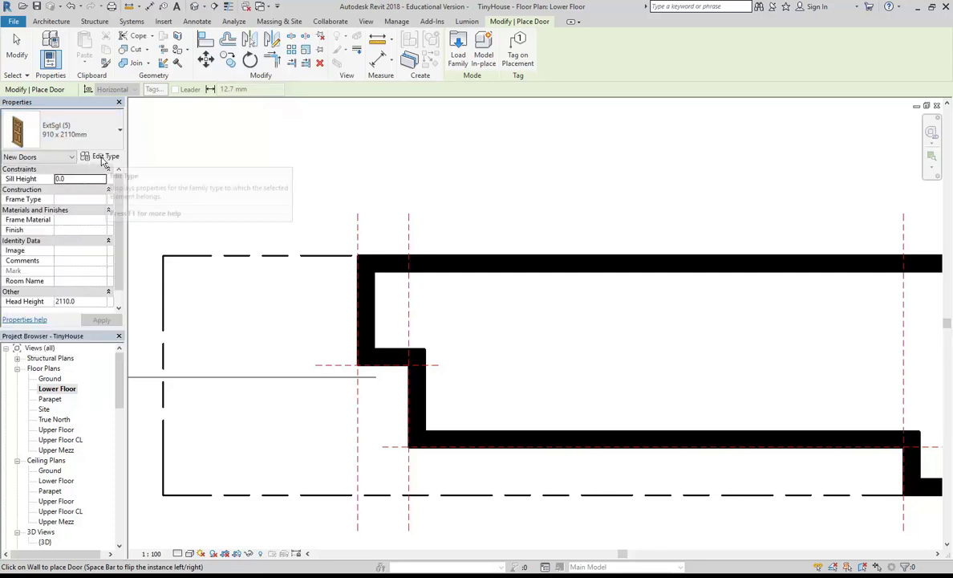
left_click(102, 159)
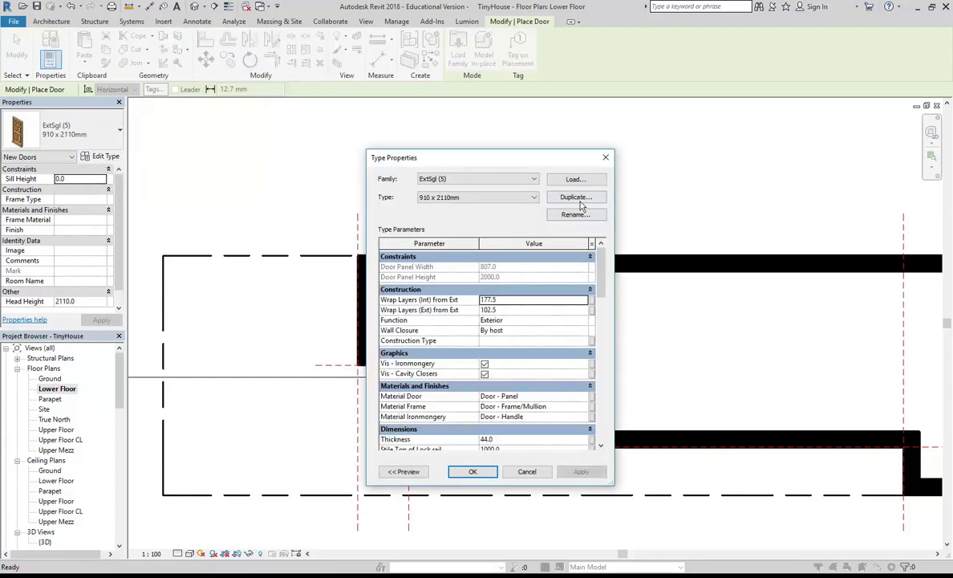
left_click(574, 198)
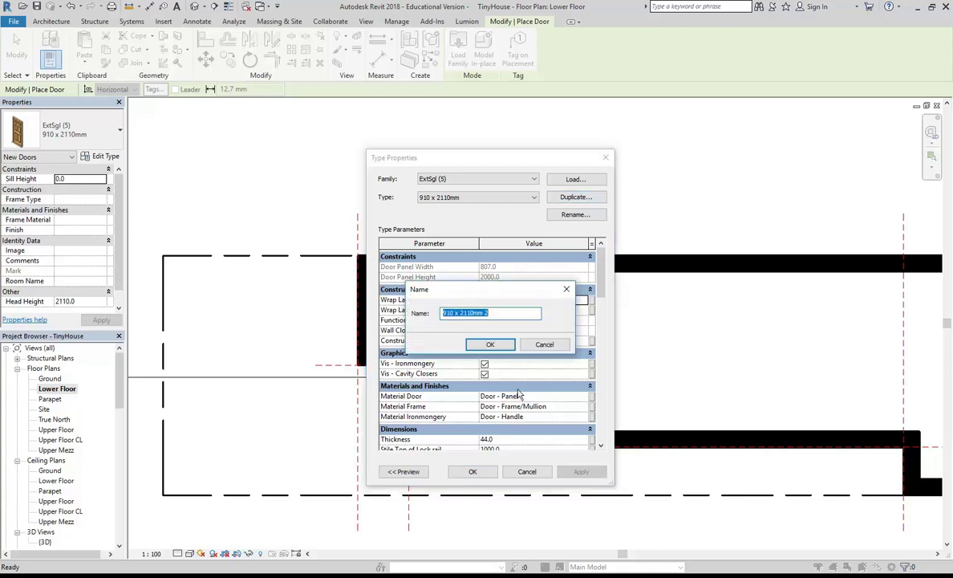
type("850 door")
left_click(488, 346)
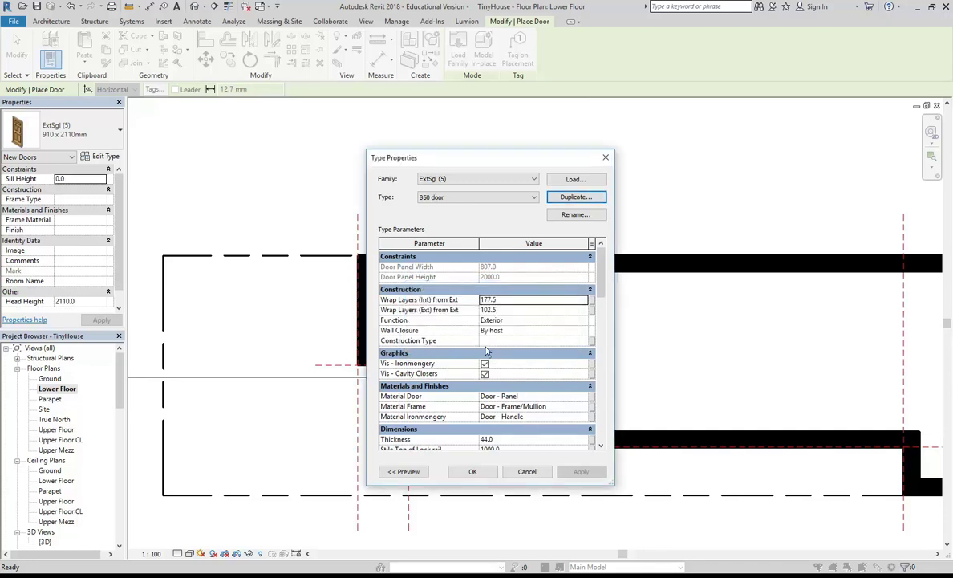
Set the Rough Width of the 850 door type to 850 and apply the type properties
scroll(605, 304, "down", 3)
left_click_drag(603, 304, 604, 321)
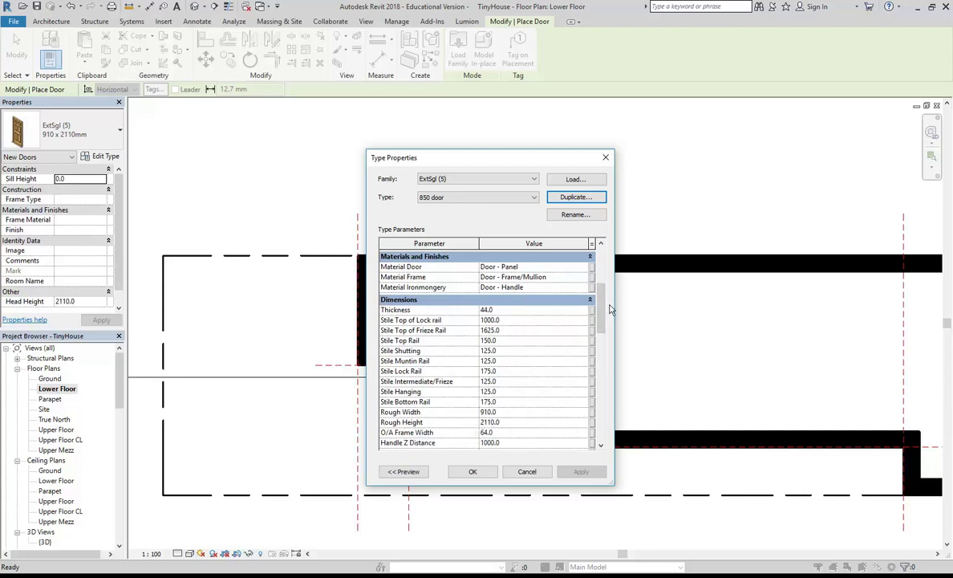
scroll(554, 319, "down", 2)
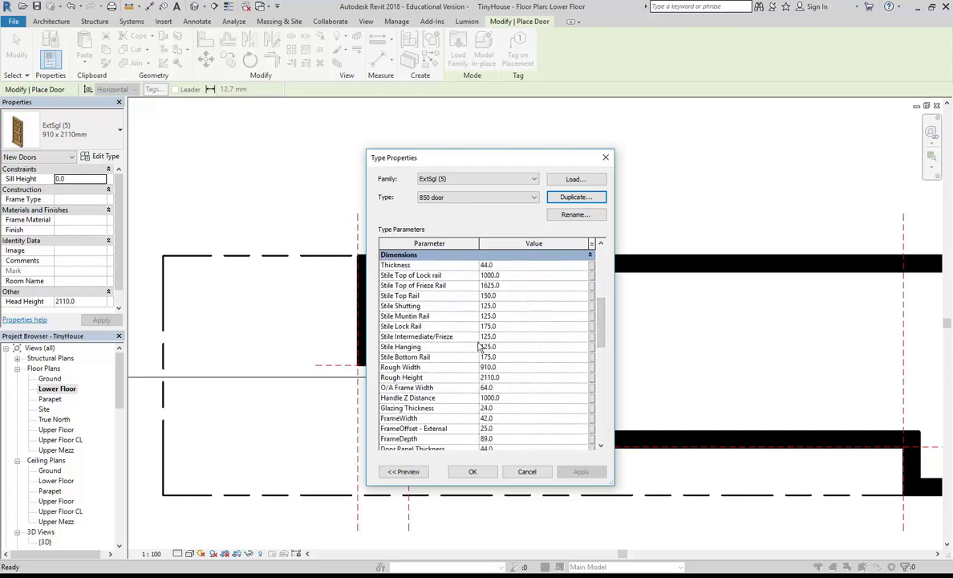
left_click(504, 367)
type("850")
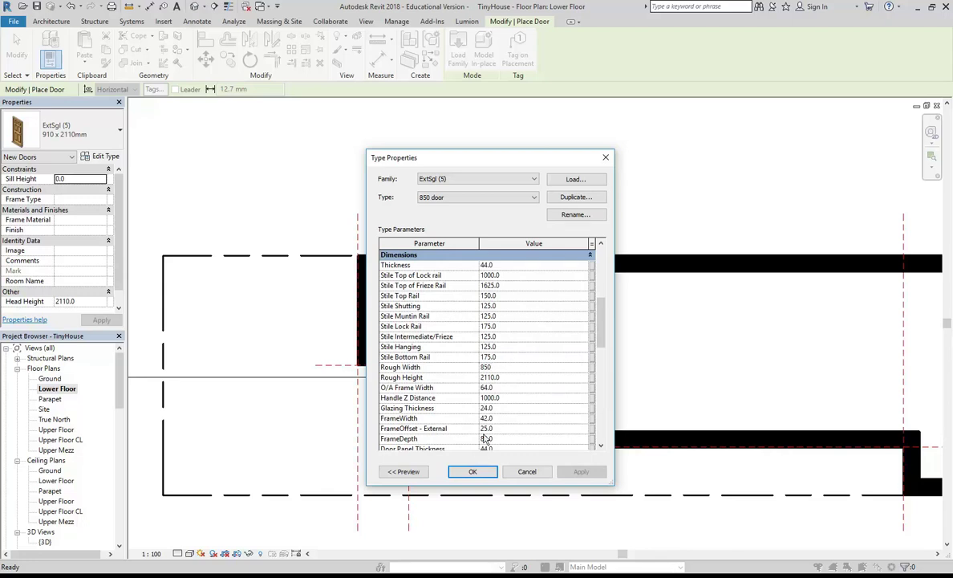
left_click(473, 471)
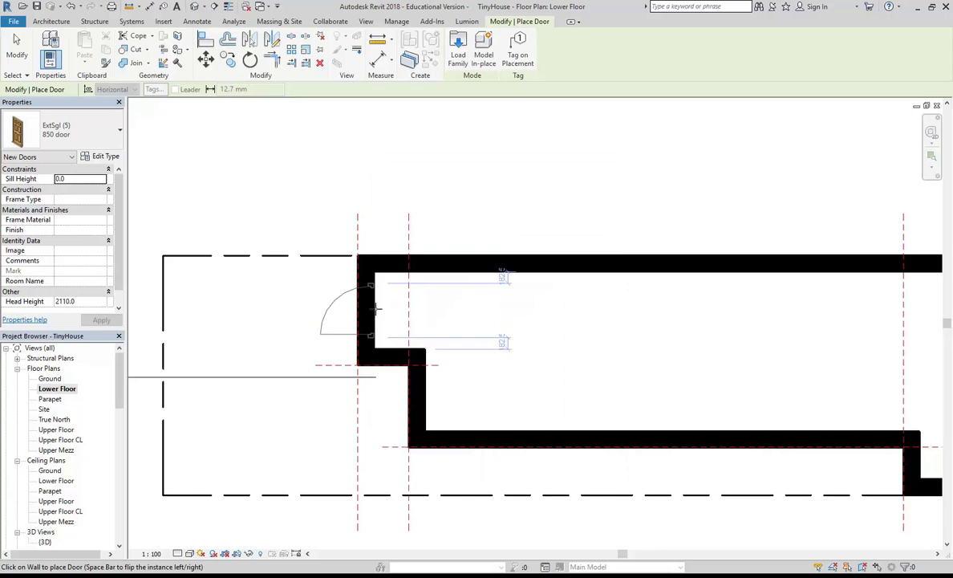
Place the 850 door centred in the short wall at the plan's left end, swinging into the house, and finish door placement
scroll(377, 308, "up", 2)
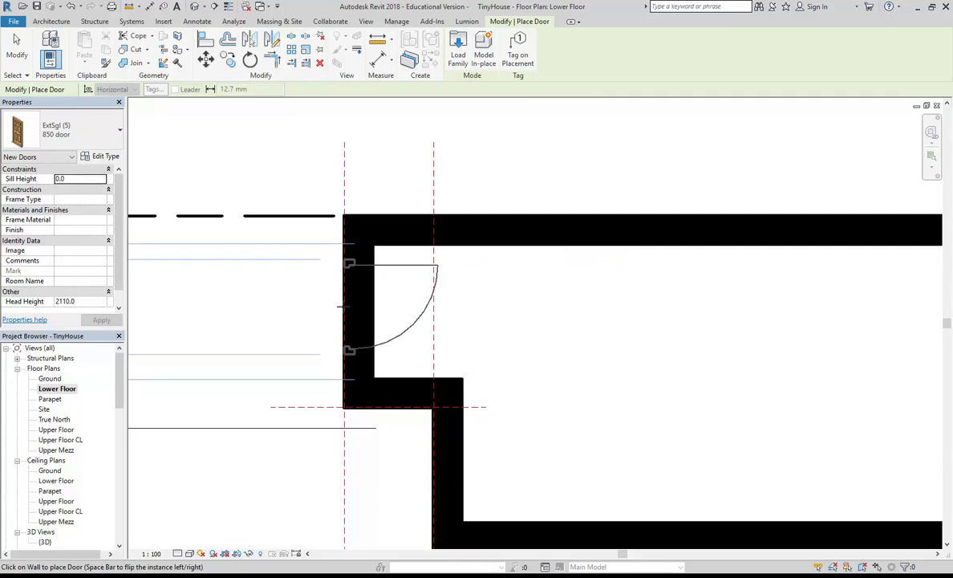
scroll(341, 306, "down", 1)
middle_click_drag(341, 306, 529, 324)
scroll(530, 324, "up", 1)
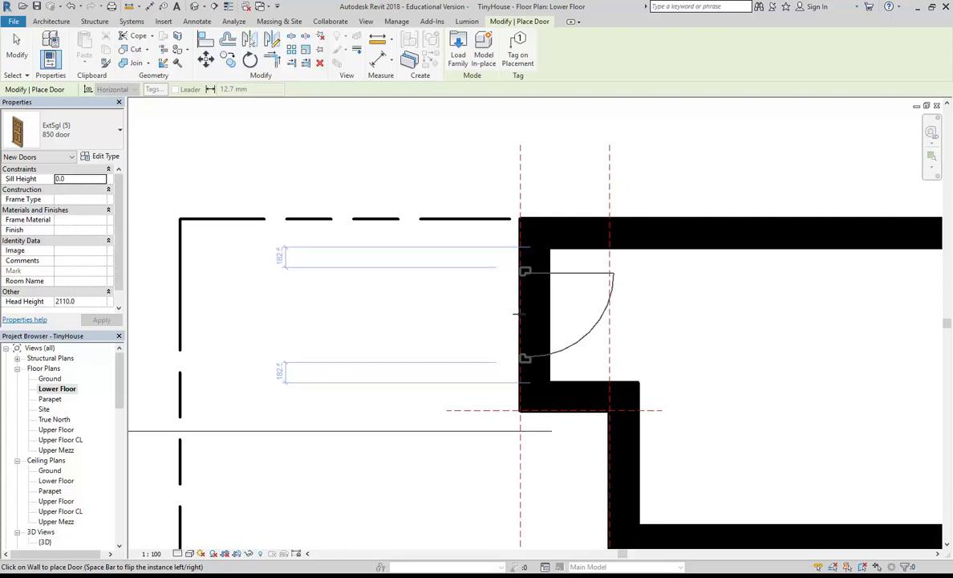
left_click(516, 314)
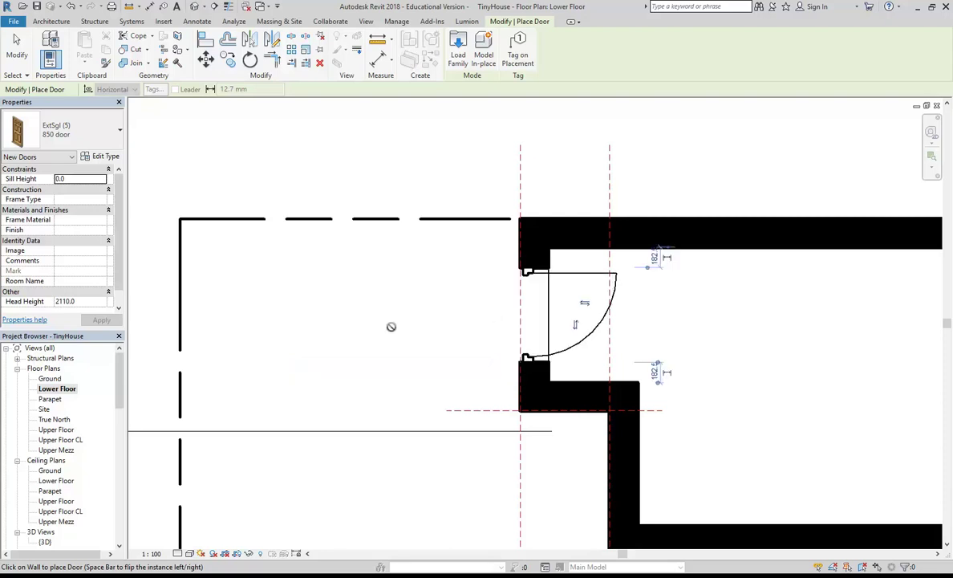
scroll(514, 314, "up", 3)
scroll(518, 377, "down", 1)
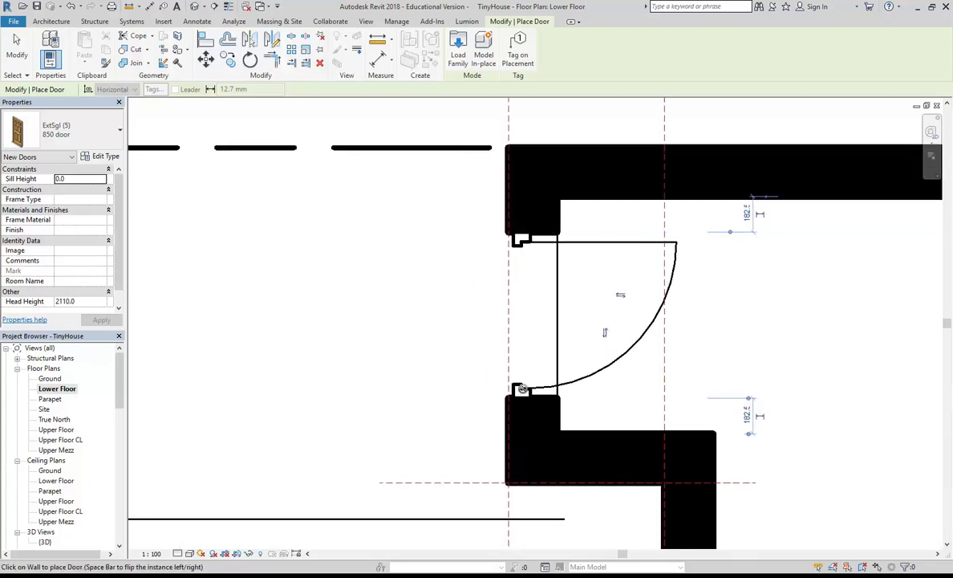
scroll(345, 299, "down", 1)
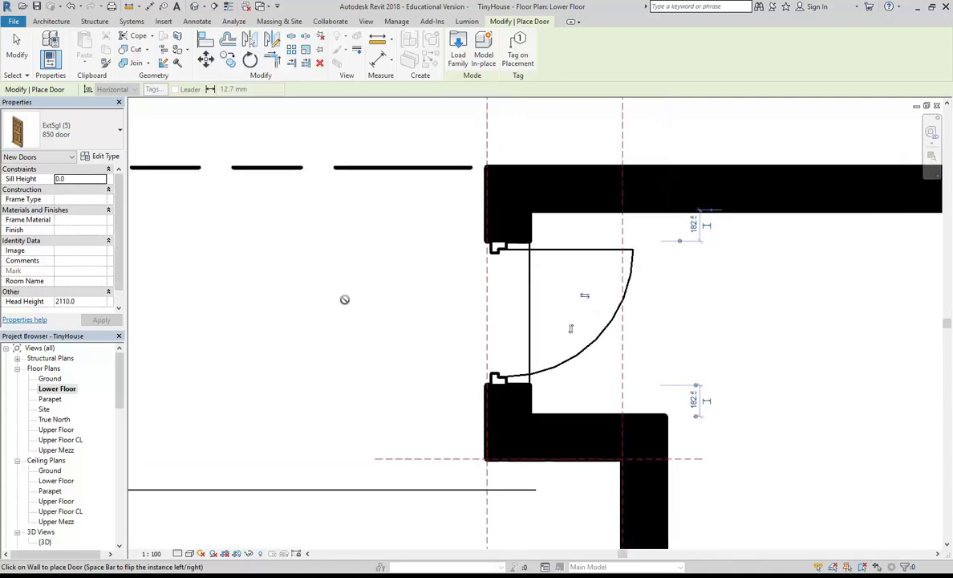
scroll(273, 318, "down", 3)
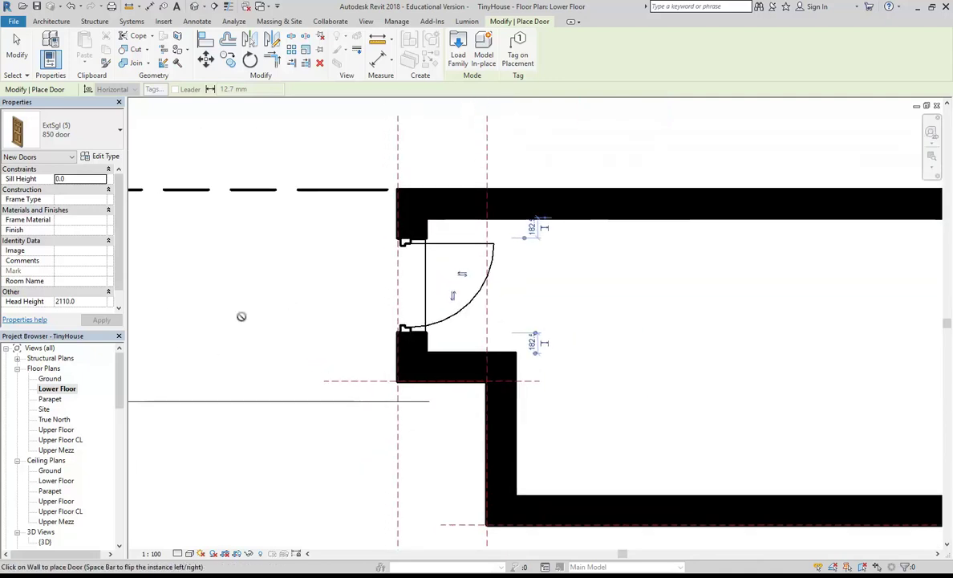
key("Escape")
key("Escape")
Open the Upper Floor plan at the entrance end of the house and save the project
left_click_drag(110, 353, 121, 387)
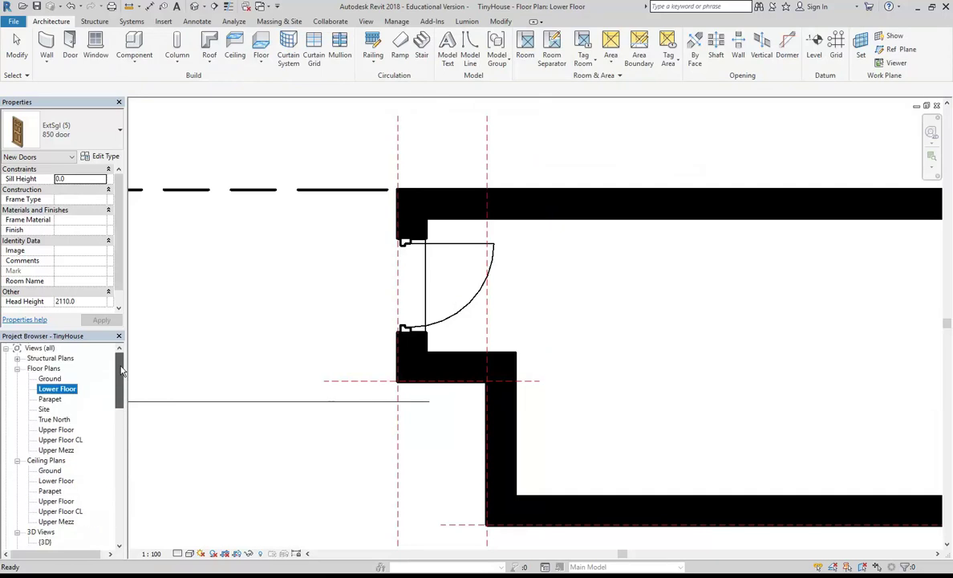
double_click(55, 430)
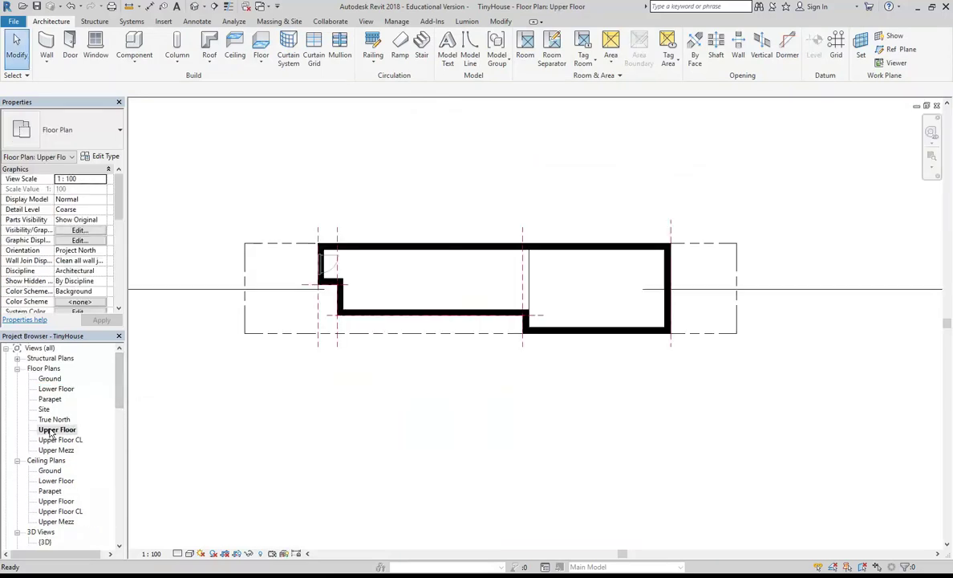
scroll(273, 249, "up", 4)
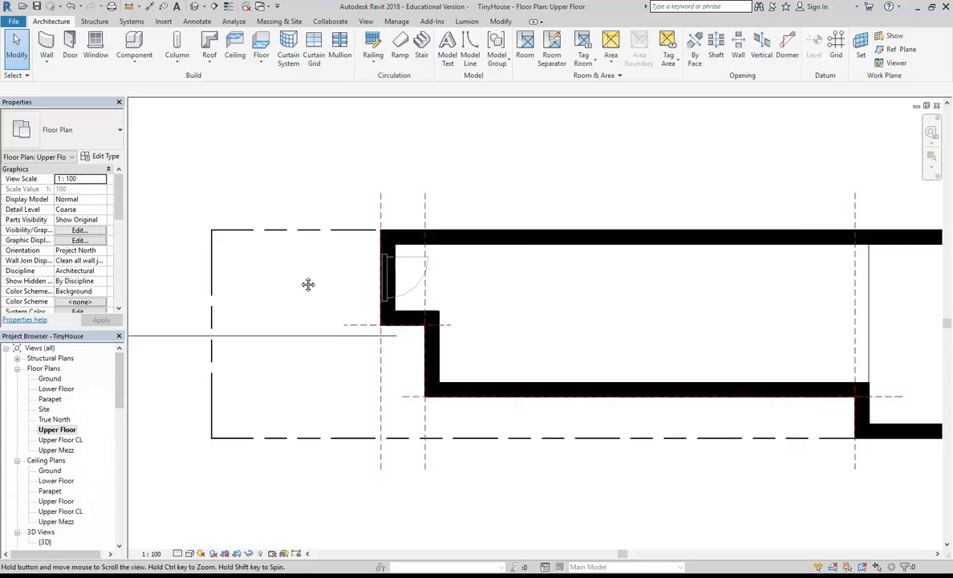
middle_click_drag(275, 287, 255, 298)
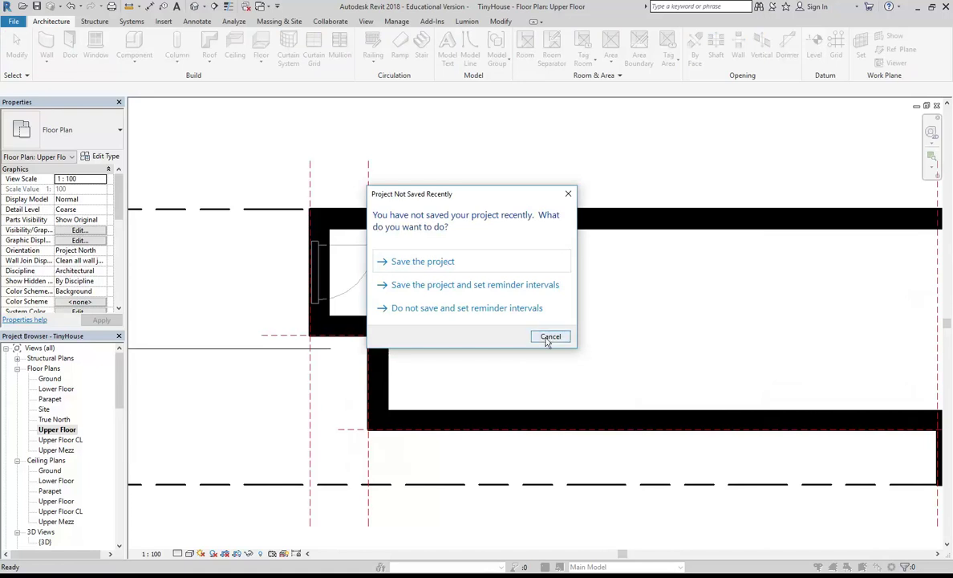
left_click(426, 261)
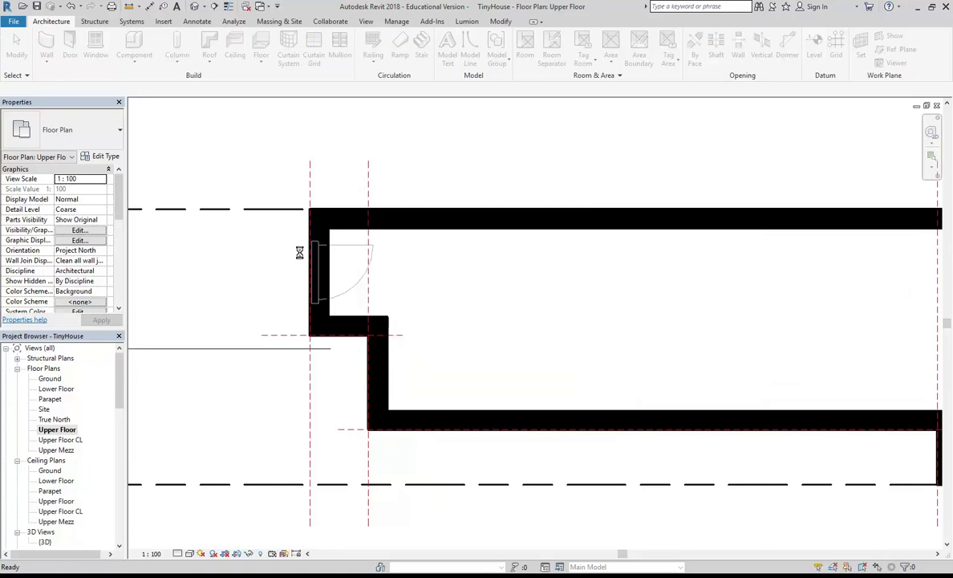
Place inward-swinging 850 doors in the short end wall above the lower-floor door and centred in the adjacent stepped-back wall
key("d")
key("r")
scroll(296, 271, "up", 2)
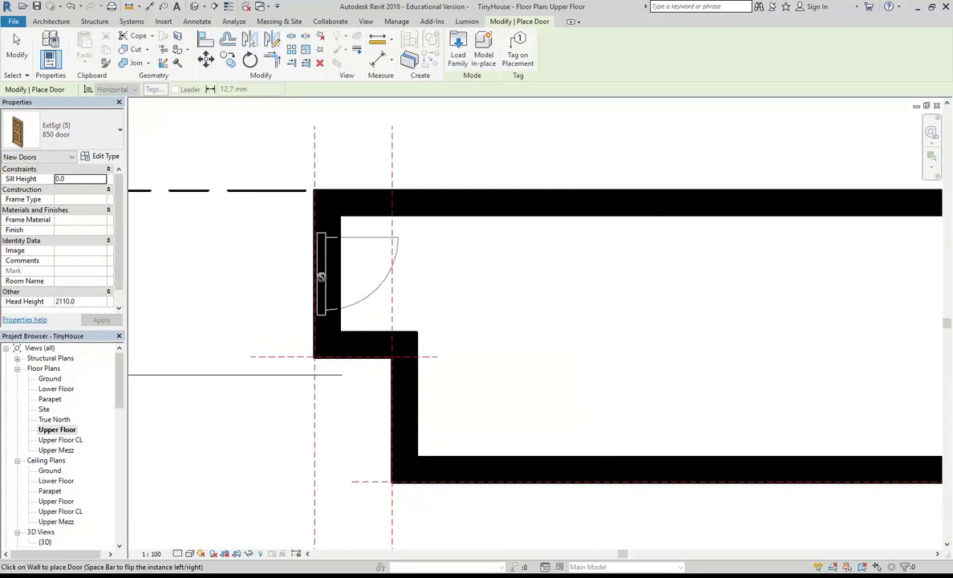
middle_click_drag(311, 277, 461, 291)
left_click(462, 290)
middle_click_drag(367, 304, 268, 254)
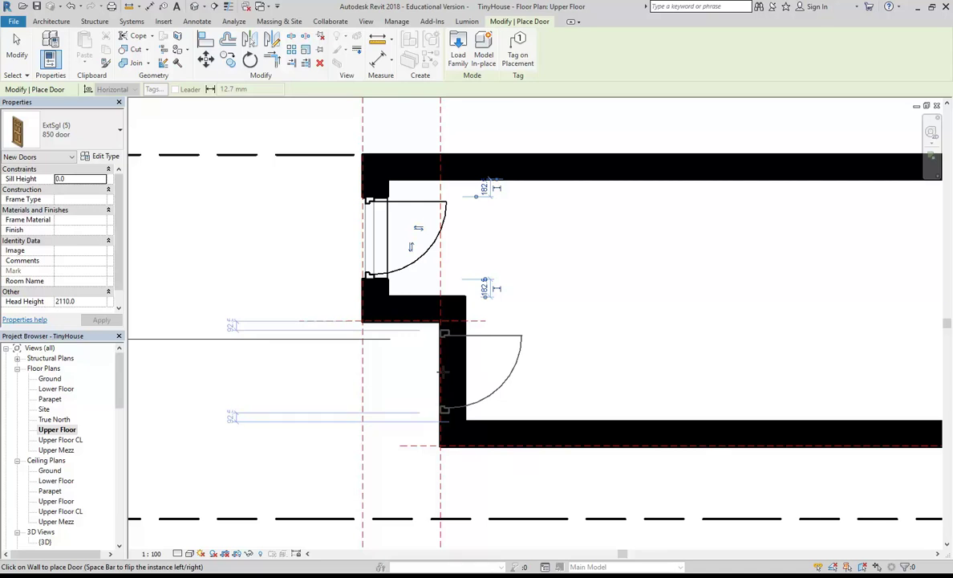
left_click(443, 372)
Switch to Windows Photo Viewer and examine the house-front photo's balcony, upper entry door and lower door, then return to Revit
key("alt+Tab")
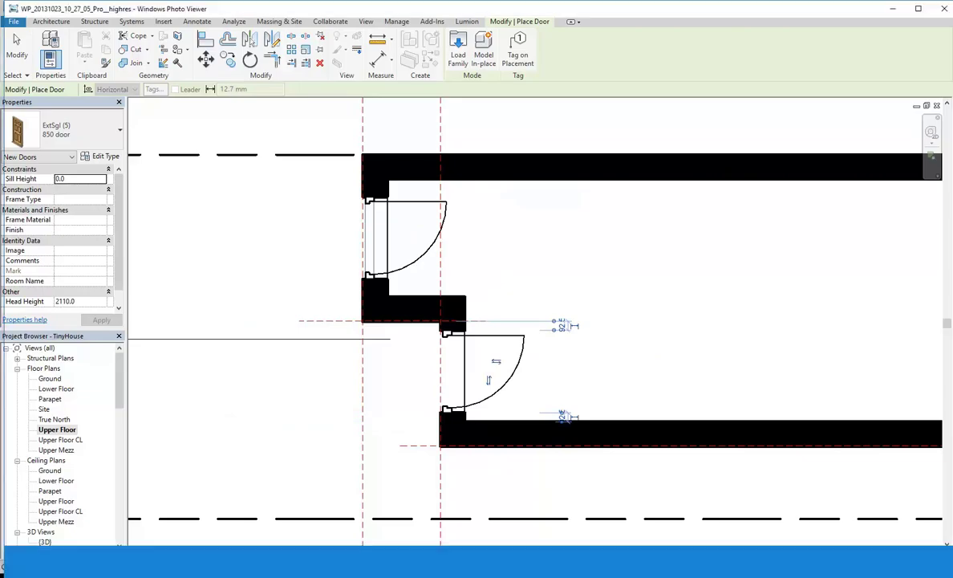
scroll(576, 313, "down", 3)
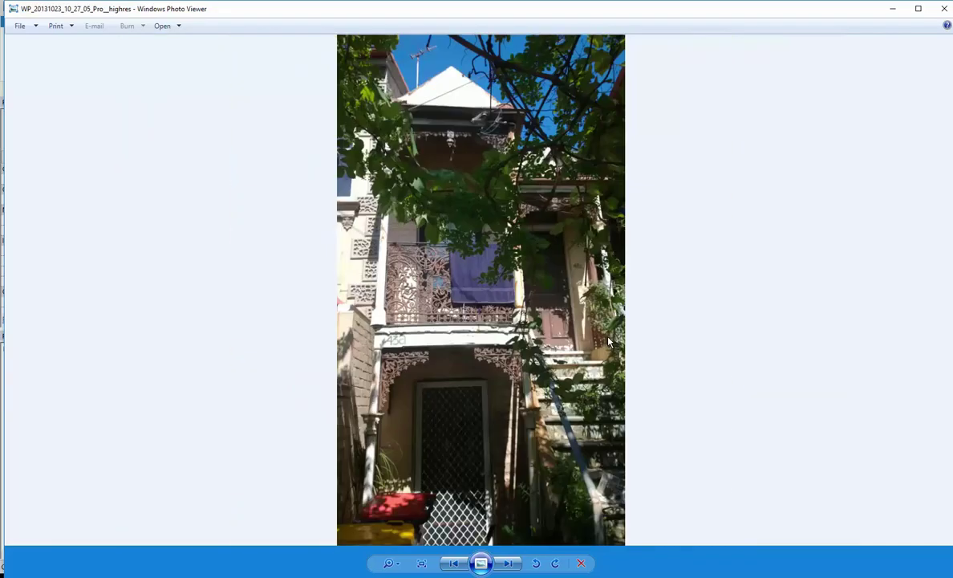
scroll(571, 350, "up", 5)
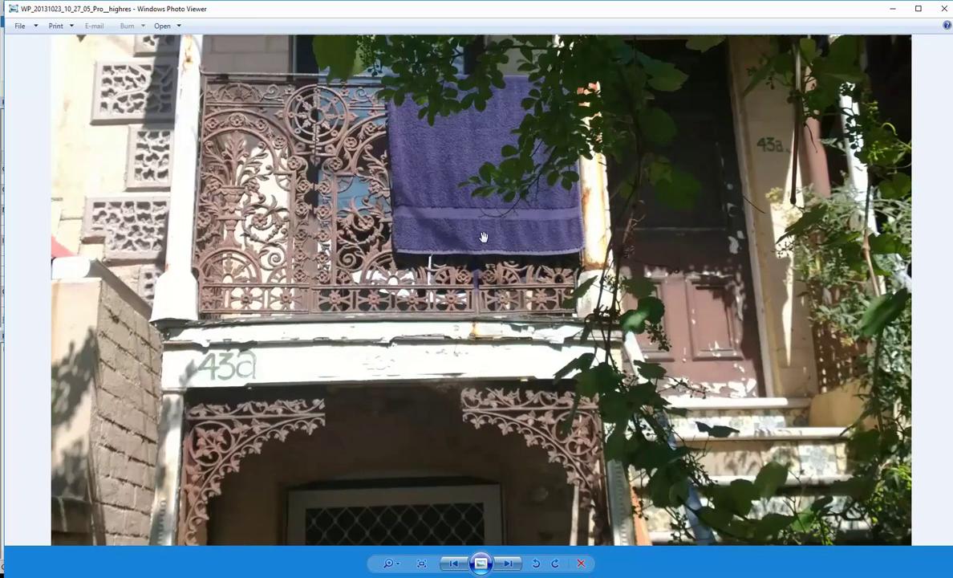
scroll(486, 229, "down", 5)
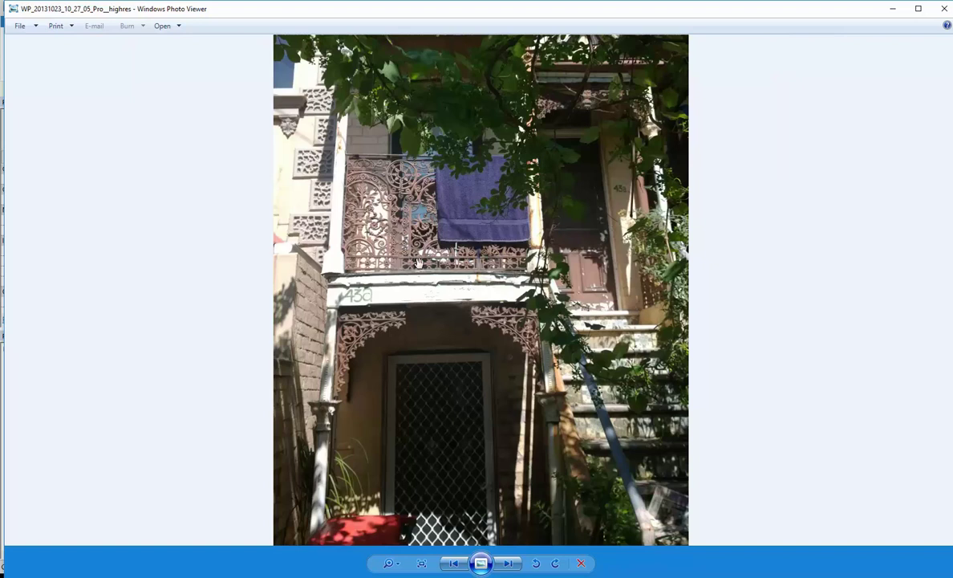
scroll(424, 261, "down", 2)
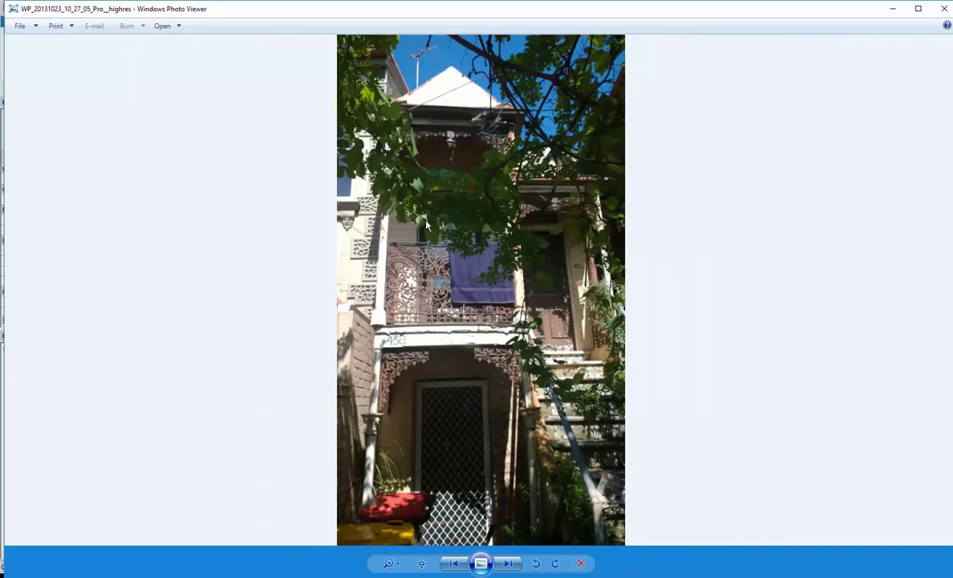
scroll(631, 297, "up", 1)
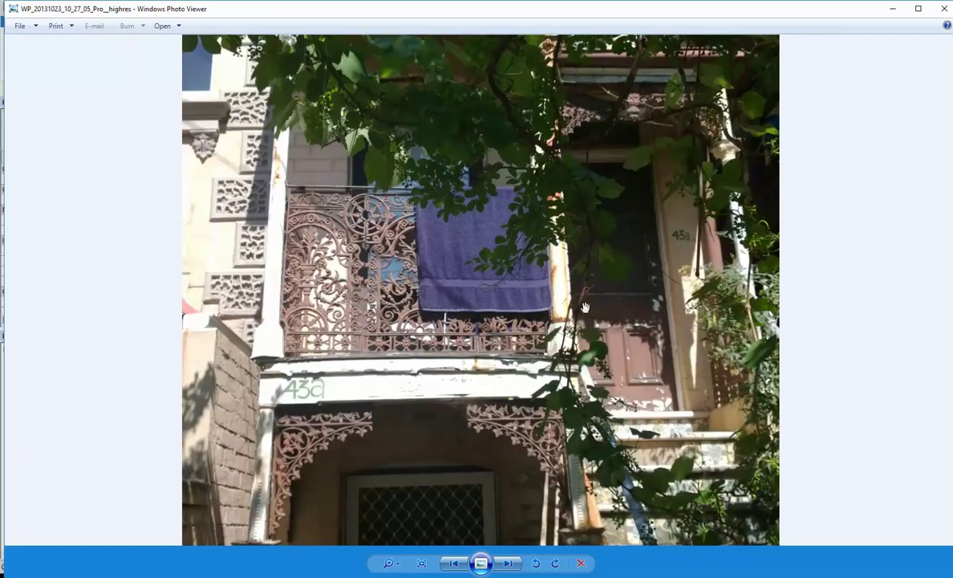
scroll(618, 253, "up", 1)
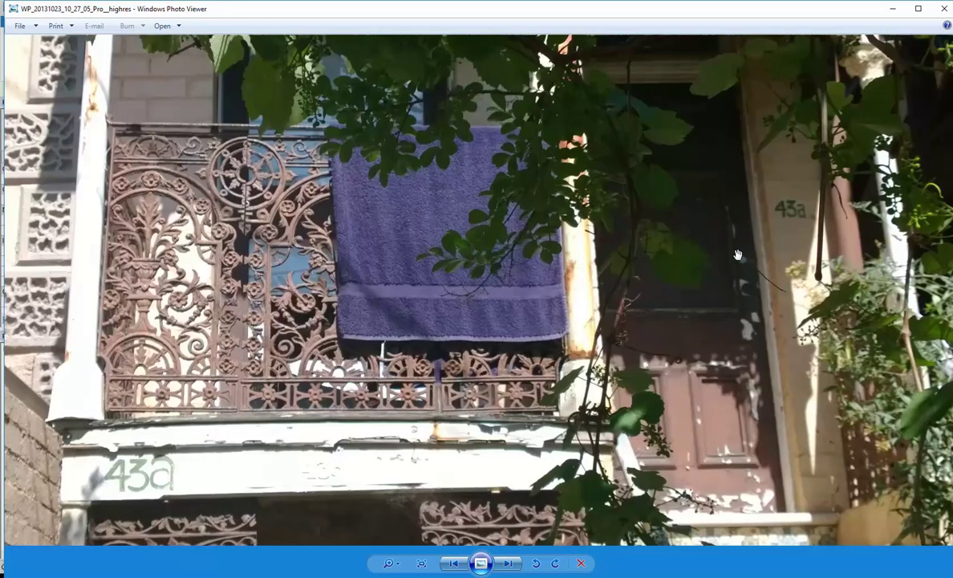
scroll(706, 256, "up", 1)
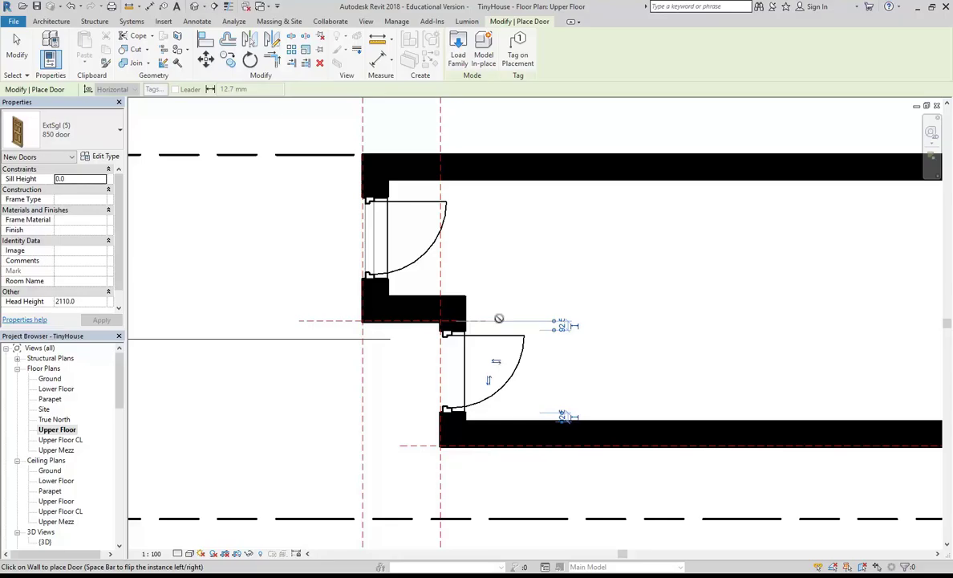
Try the stepped-back wall's door swinging outward, flip it back inward, and finish door placement
scroll(465, 370, "up", 3)
middle_click_drag(387, 378, 313, 405)
scroll(307, 396, "up", 1)
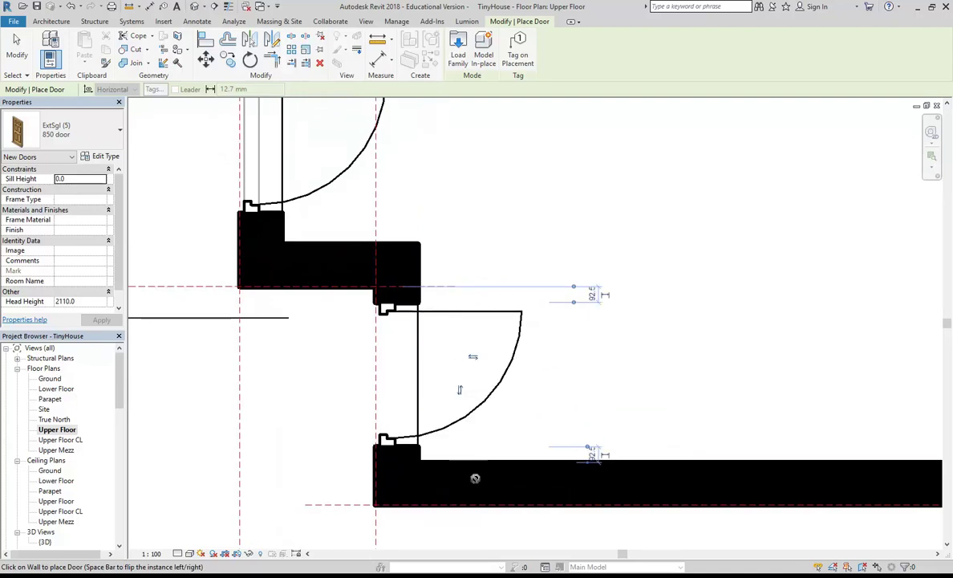
key("space")
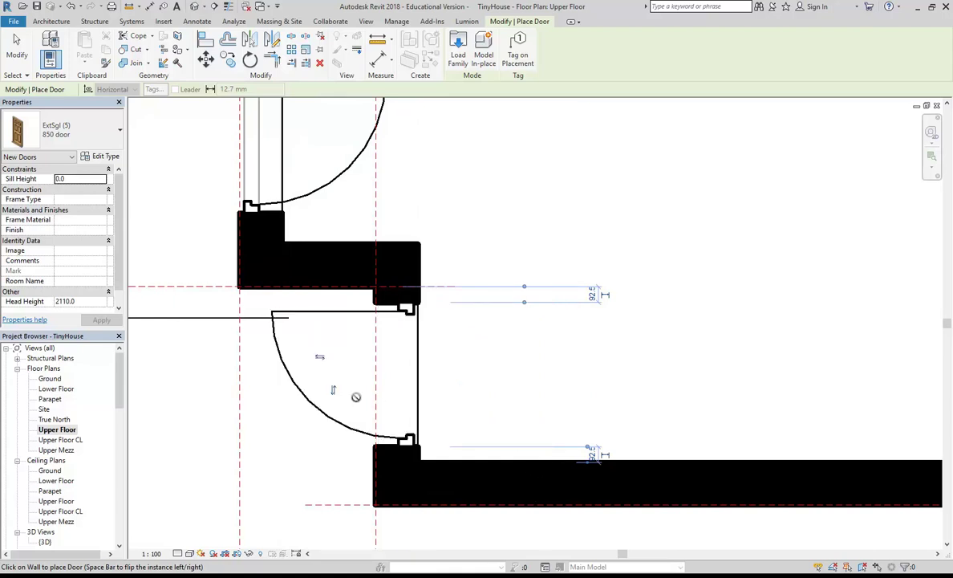
key("space")
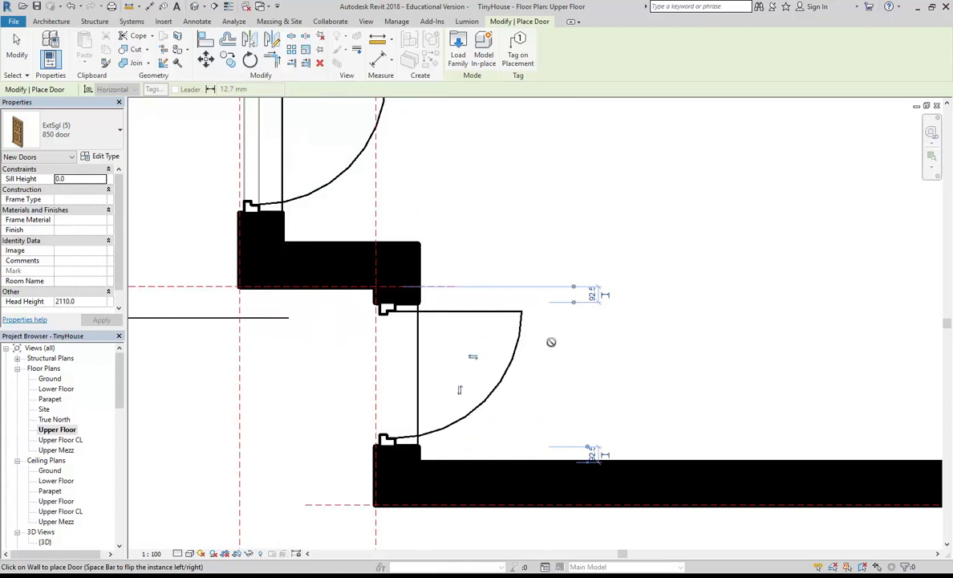
scroll(496, 383, "down", 2)
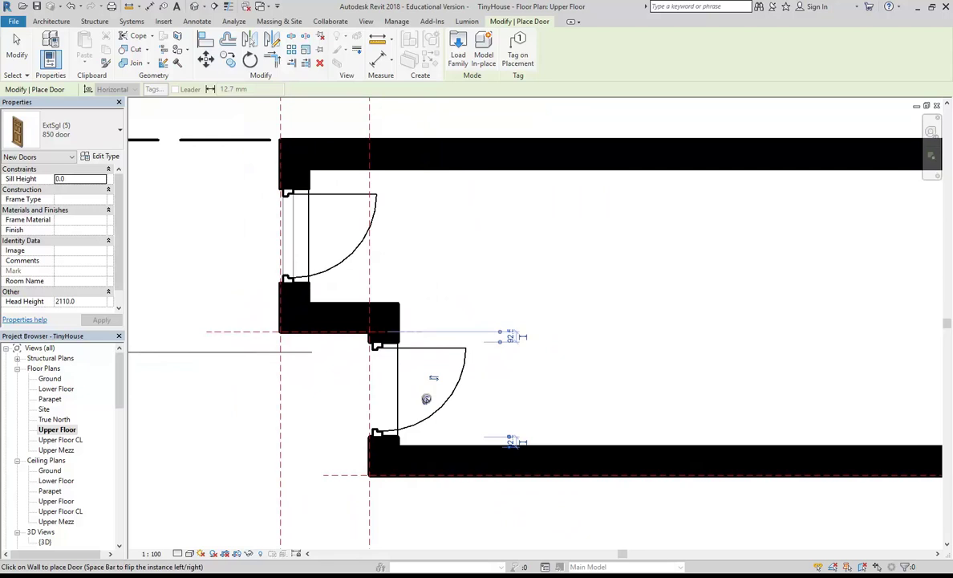
right_click(460, 205)
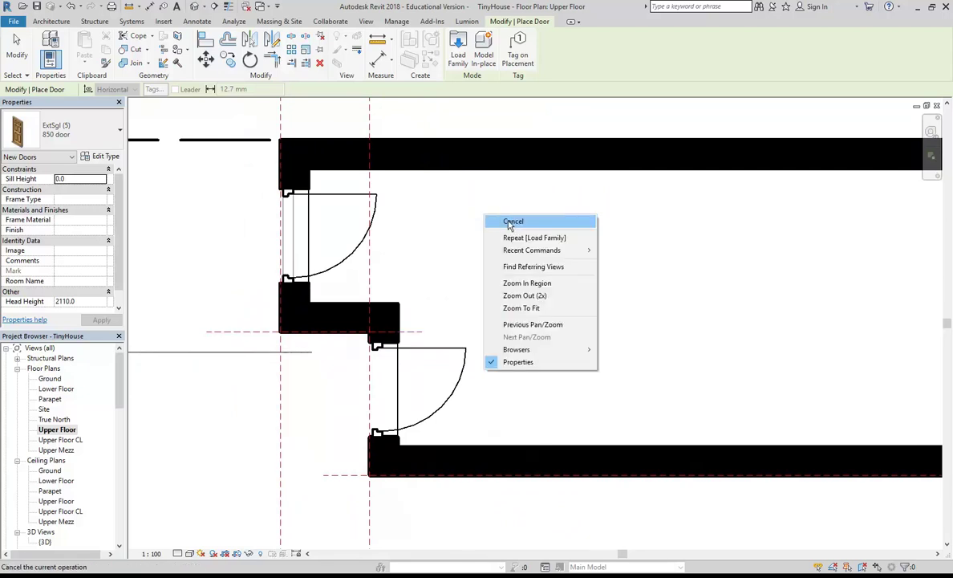
left_click(487, 211)
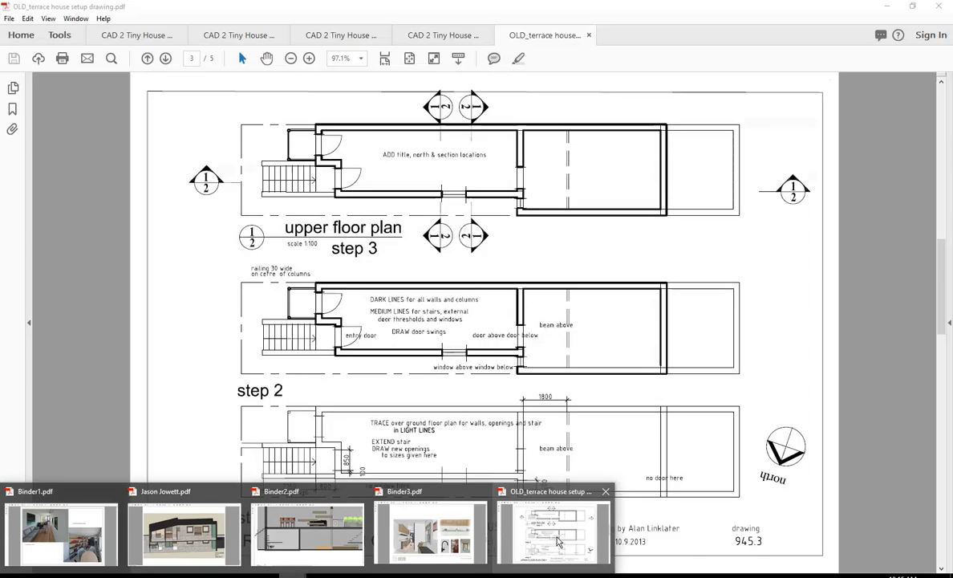
Switch to the terrace house setup drawing PDF in Acrobat and compare the door swings on the upper and lower floor plans
left_click(559, 542)
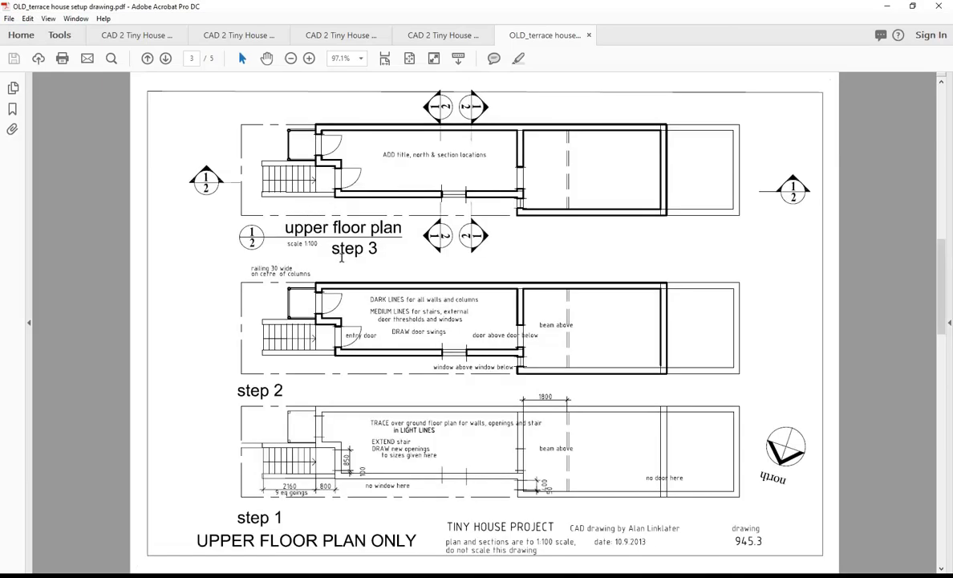
scroll(327, 188, "up", 2)
scroll(343, 263, "down", 1)
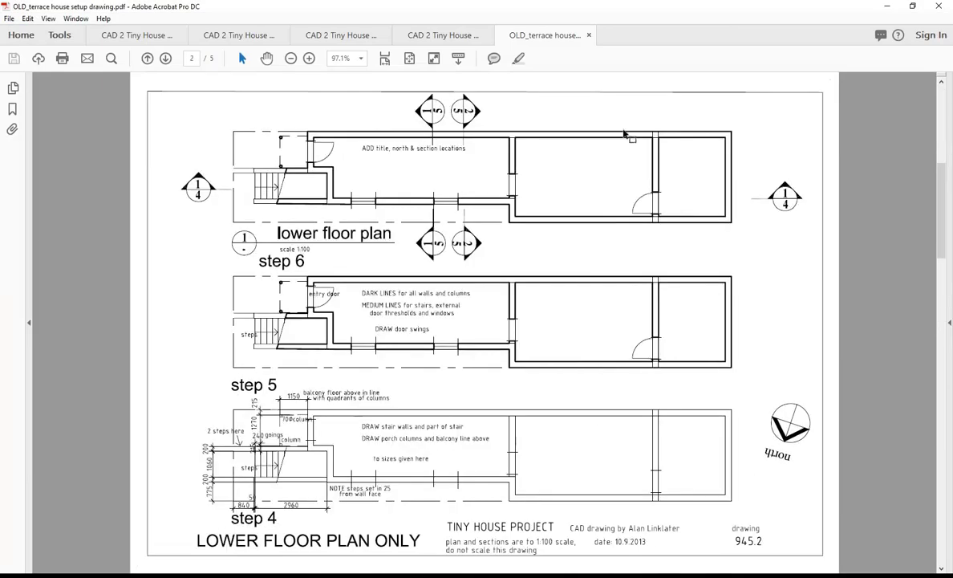
left_click(886, 5)
Return to Revit and open the {3D} view to examine the three doors on the end walls from outside
middle_click_drag(469, 247, 379, 341)
scroll(367, 318, "up", 1)
scroll(367, 319, "down", 2)
scroll(393, 328, "up", 1)
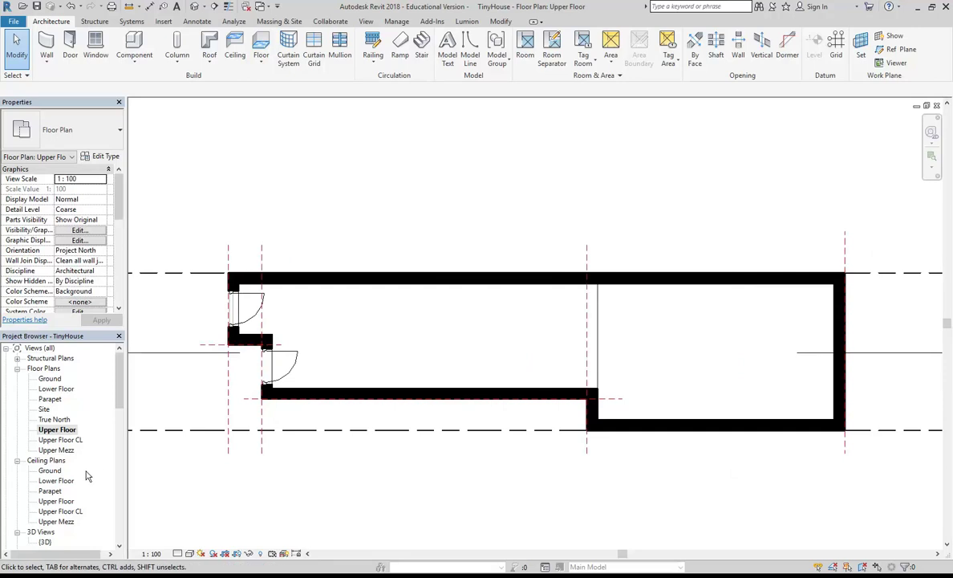
left_click_drag(118, 357, 123, 401)
double_click(45, 471)
middle_click_drag(506, 276, 592, 358, "shift")
scroll(593, 359, "up", 10)
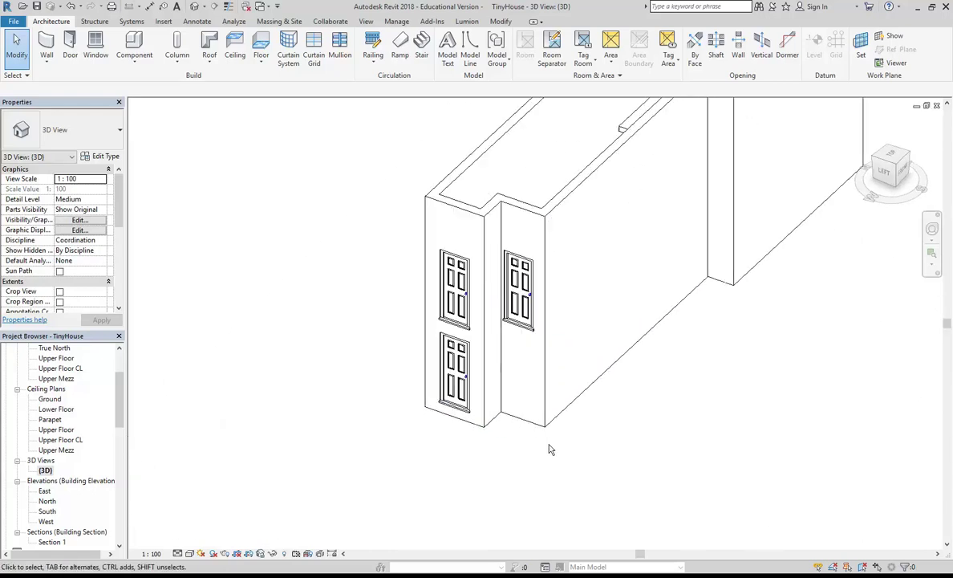
scroll(550, 366, "up", 8)
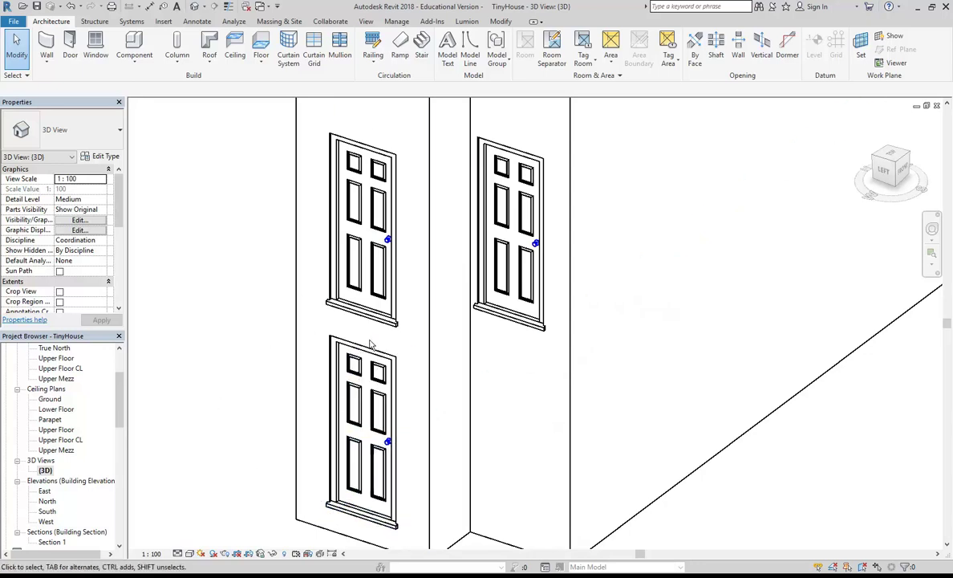
scroll(549, 157, "down", 3)
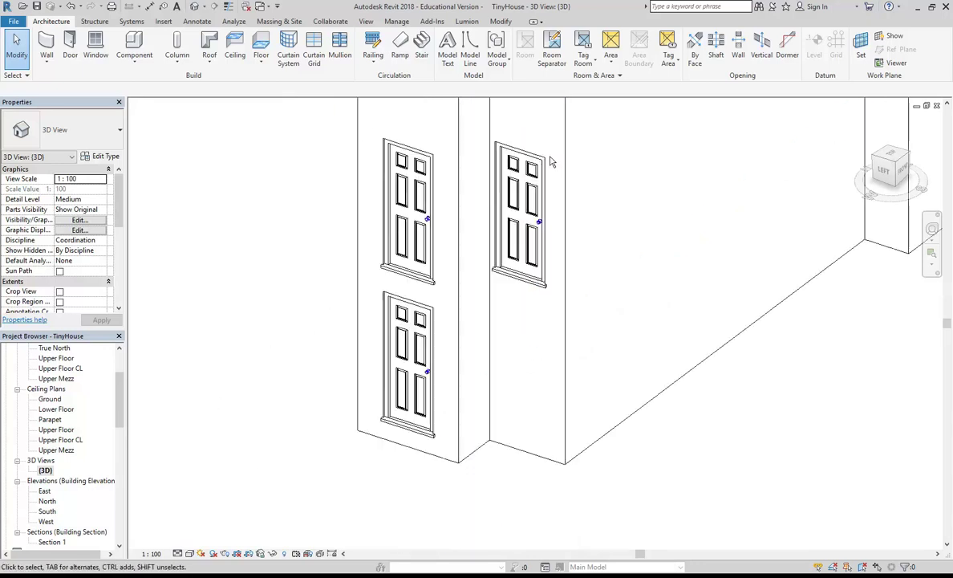
Inspect the door thresholds and their fit in the walls from inside the house
middle_click_drag(549, 158, 380, 276, "shift")
scroll(381, 275, "up", 3)
scroll(390, 357, "up", 2)
middle_click_drag(334, 383, 351, 421)
scroll(373, 330, "up", 4)
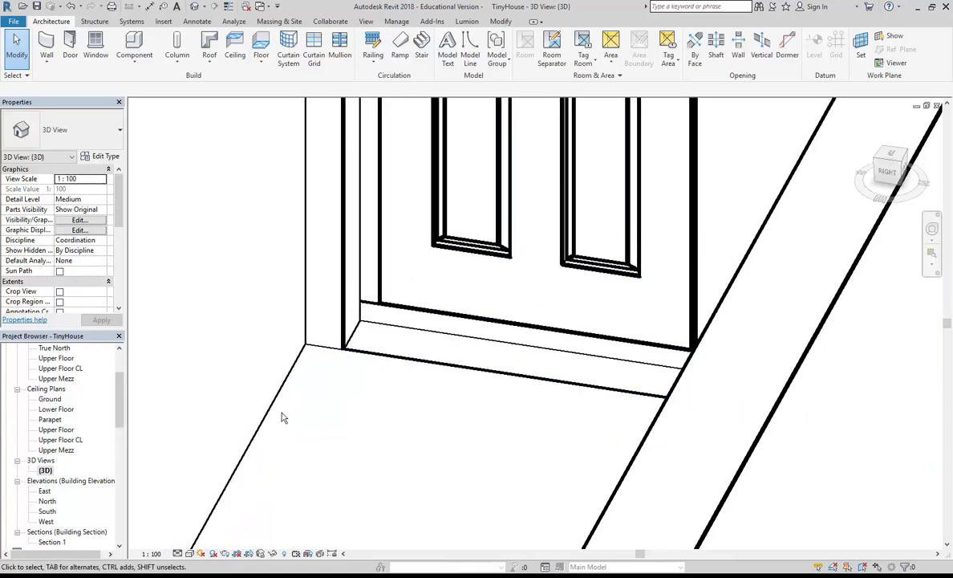
scroll(286, 418, "down", 6)
middle_click_drag(317, 365, 340, 345, "shift")
scroll(340, 345, "up", 5)
scroll(311, 366, "down", 5)
middle_click_drag(315, 438, 402, 351, "shift")
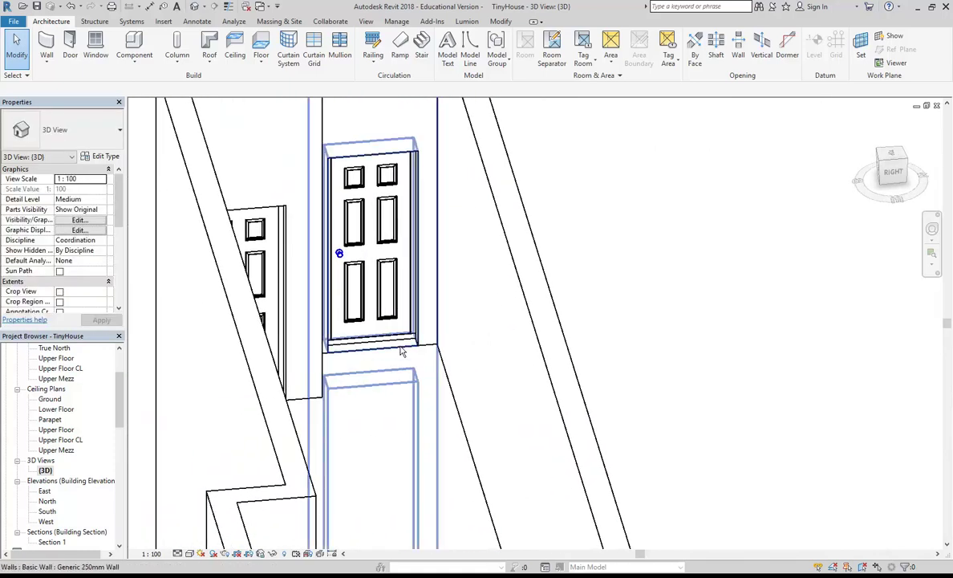
scroll(402, 350, "up", 6)
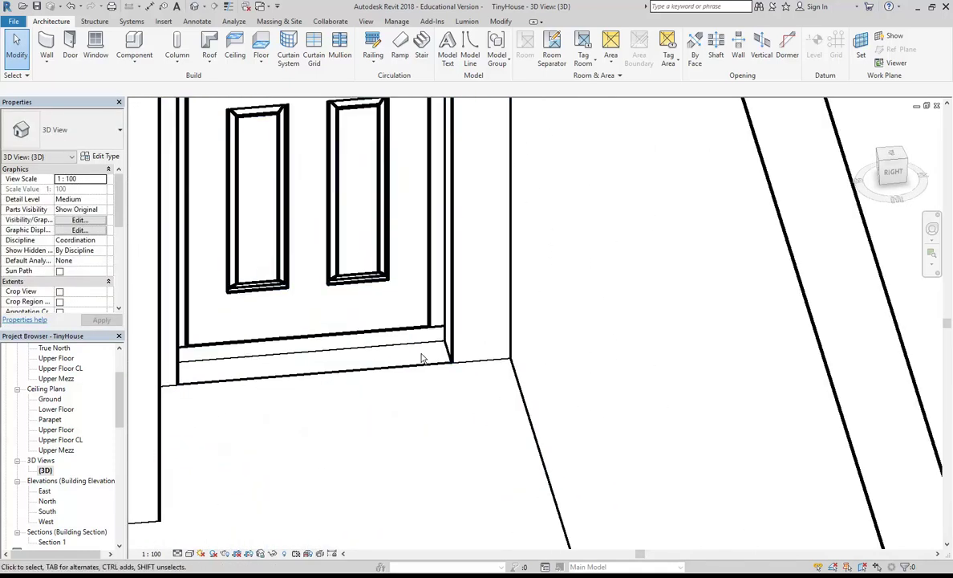
scroll(406, 361, "up", 3)
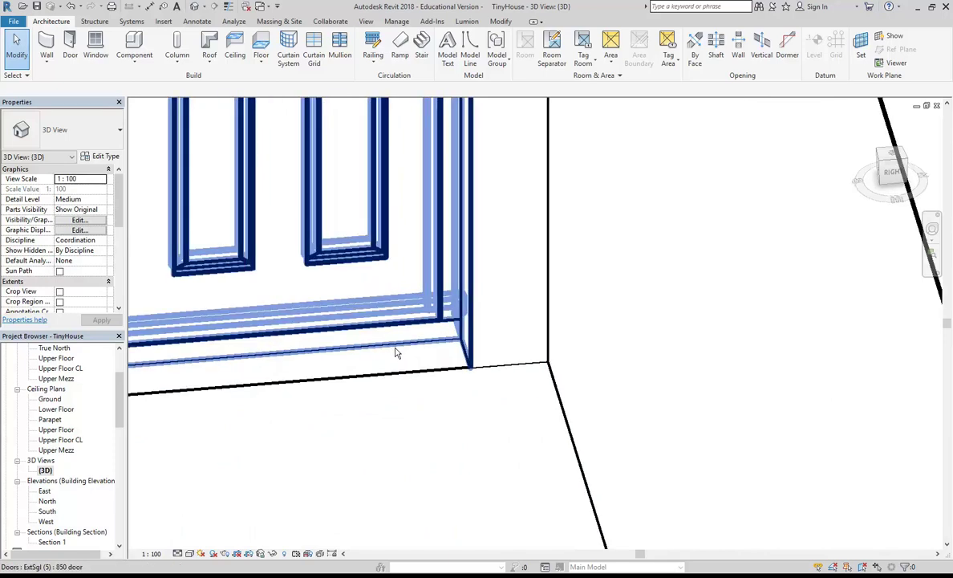
Set the 3D view's visual style to Shaded and view the doors from outside
left_click(190, 554)
left_click(205, 506)
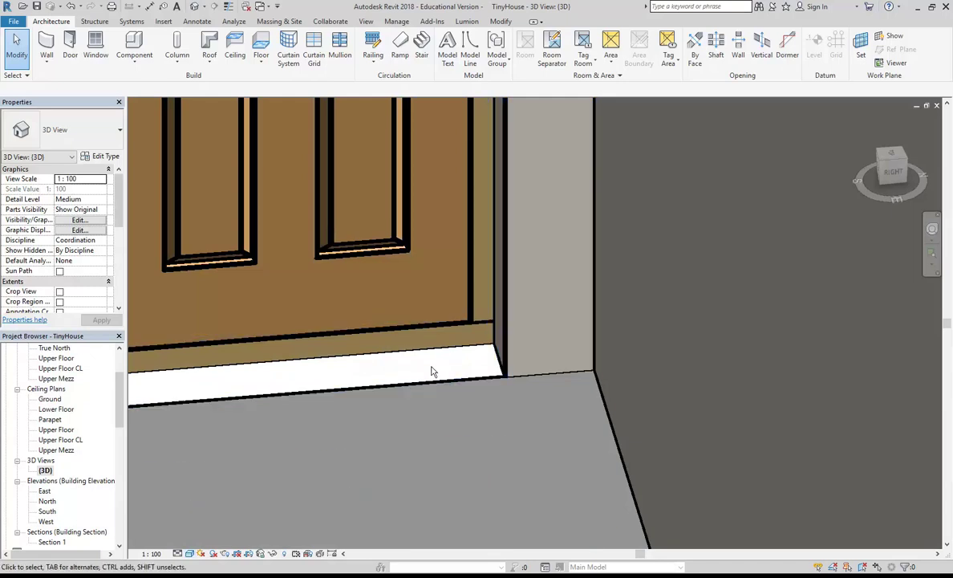
scroll(440, 402, "down", 5)
middle_click_drag(436, 401, 510, 327, "shift")
scroll(506, 340, "up", 3)
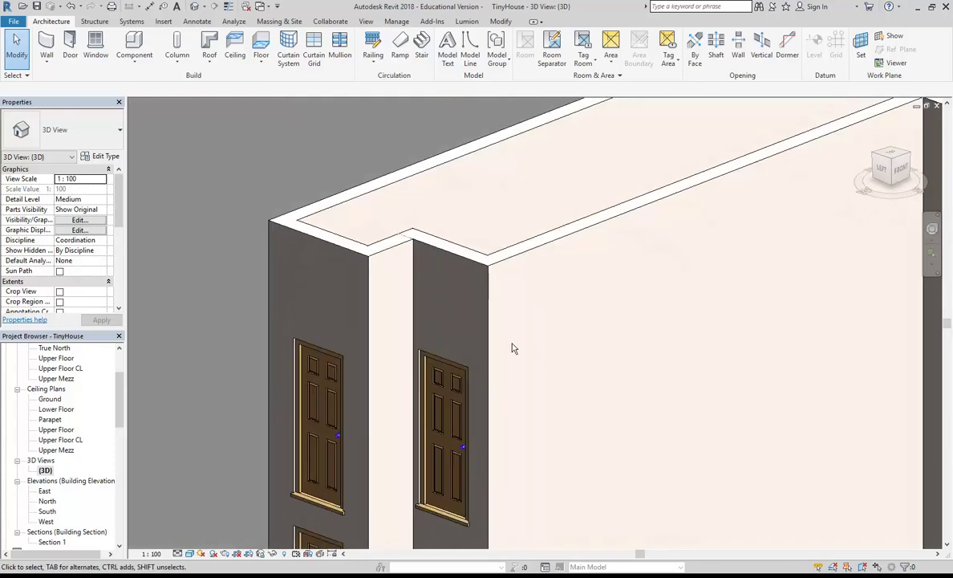
Check the level and sill height of the upper door in the stepped-back wall, and clear the selection
scroll(506, 269, "up", 2)
left_click(444, 323)
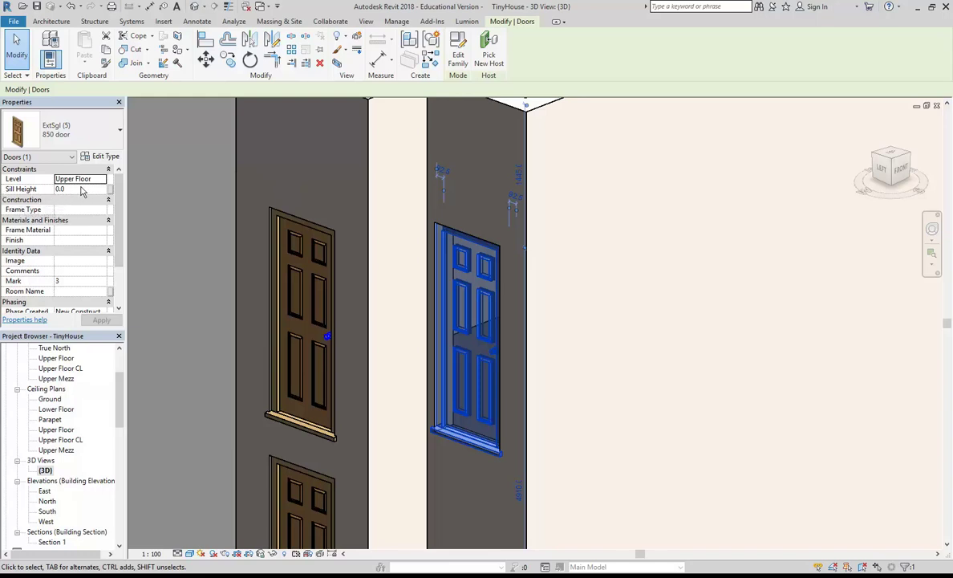
scroll(80, 385, "up", 5)
key("Escape")
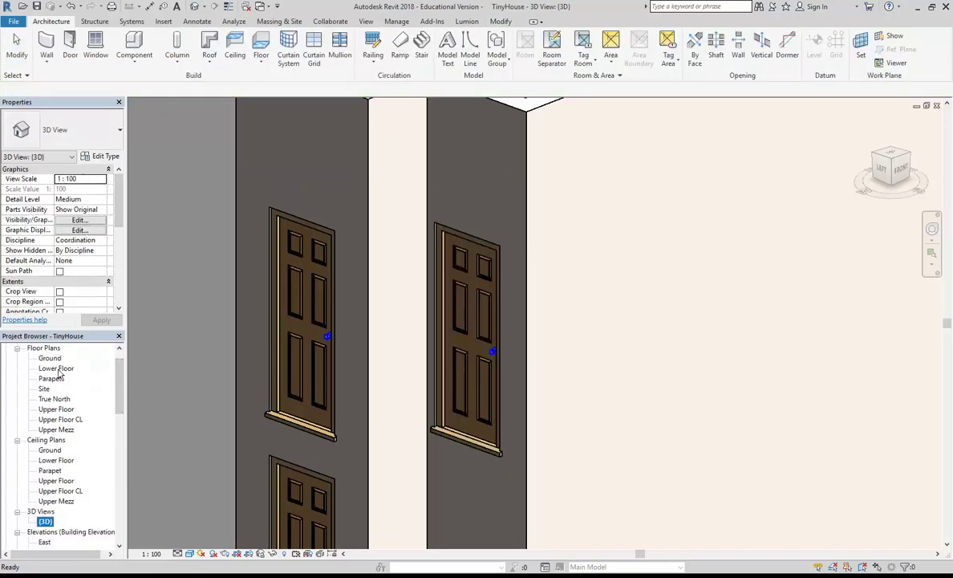
Open the Lower Floor plan and bring the entry door and the long side wall into view
double_click(56, 369)
left_click(595, 347)
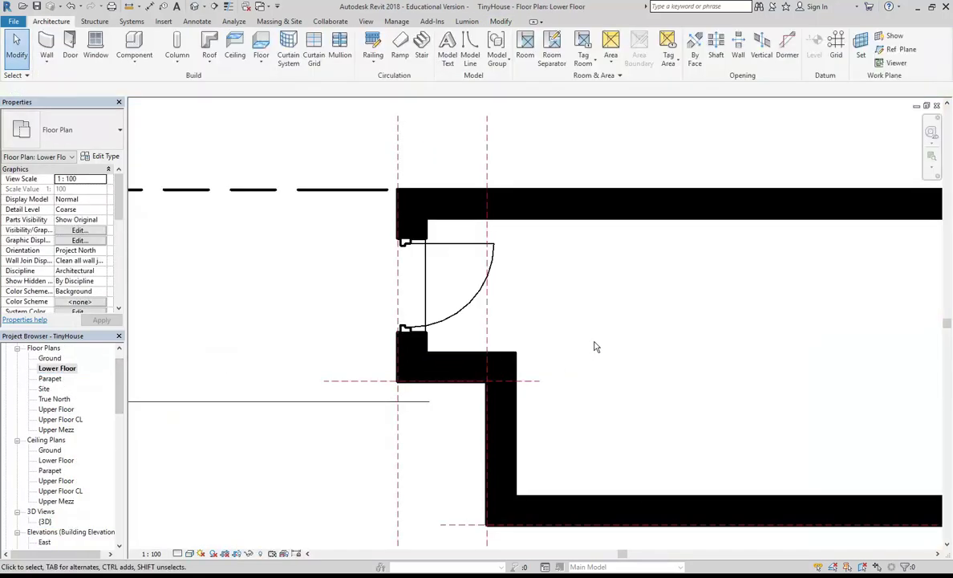
scroll(447, 313, "down", 4)
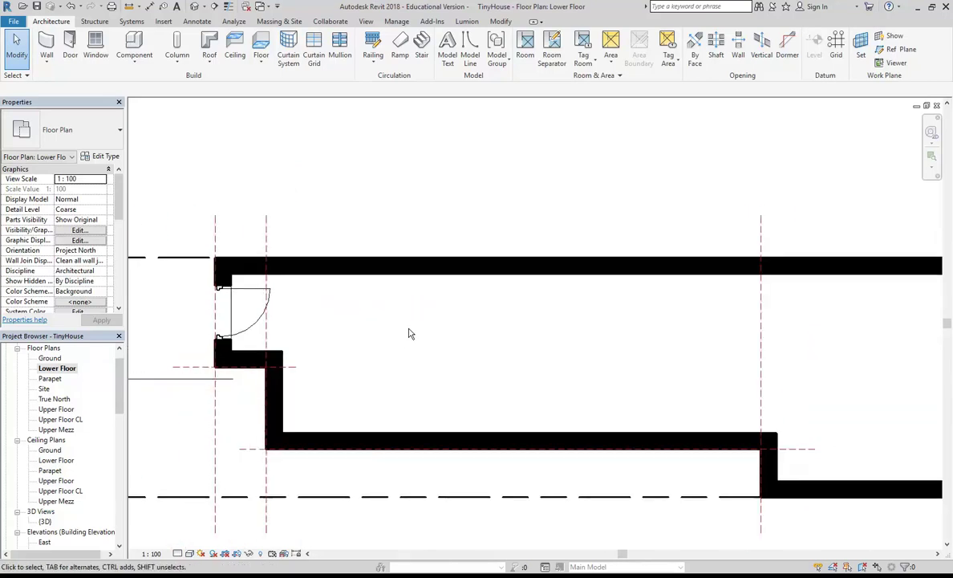
scroll(307, 189, "down", 1)
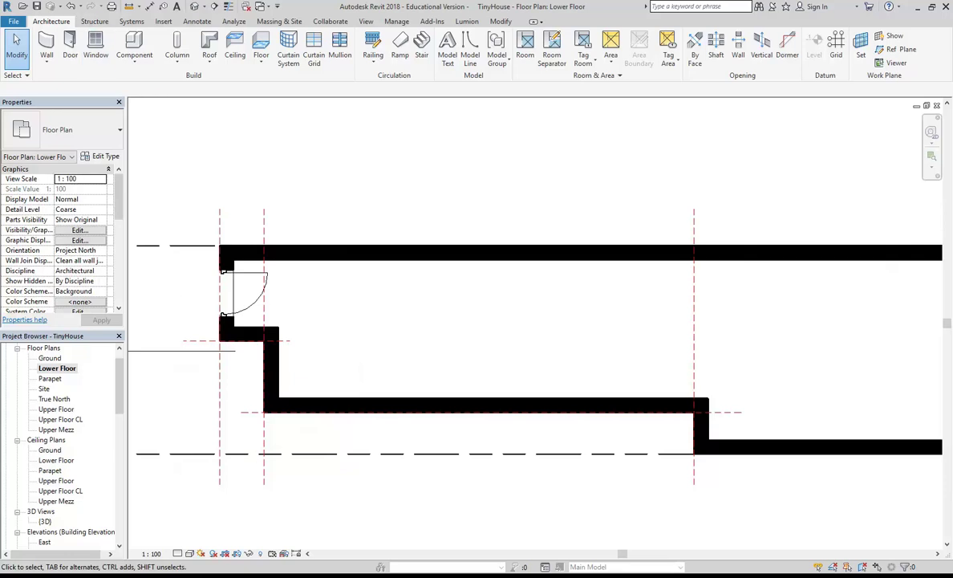
Switch to the OLD_terrace house setup drawing PDF and examine the side-wall openings in the floor plans and long section
mouse_move(289, 574)
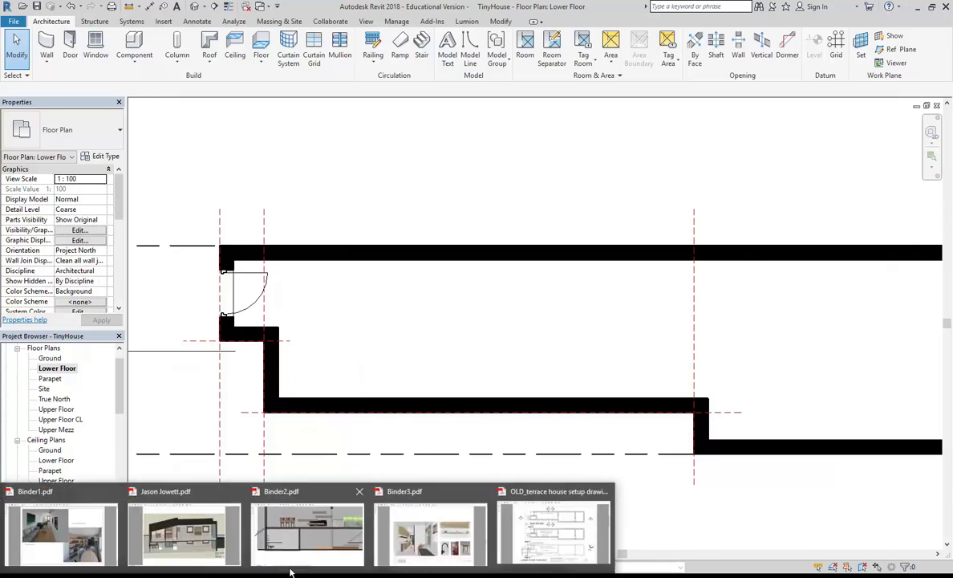
left_click(523, 540)
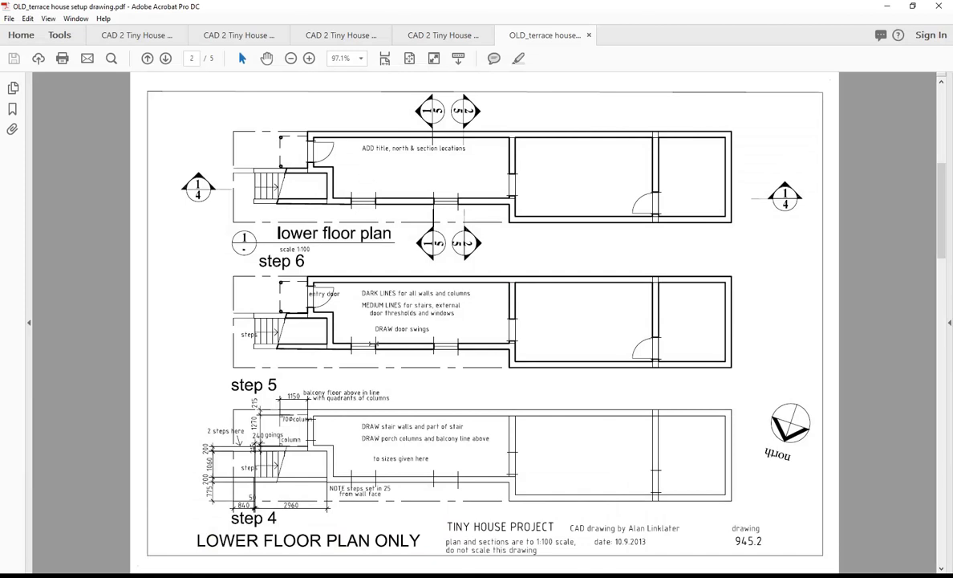
scroll(378, 332, "down", 3)
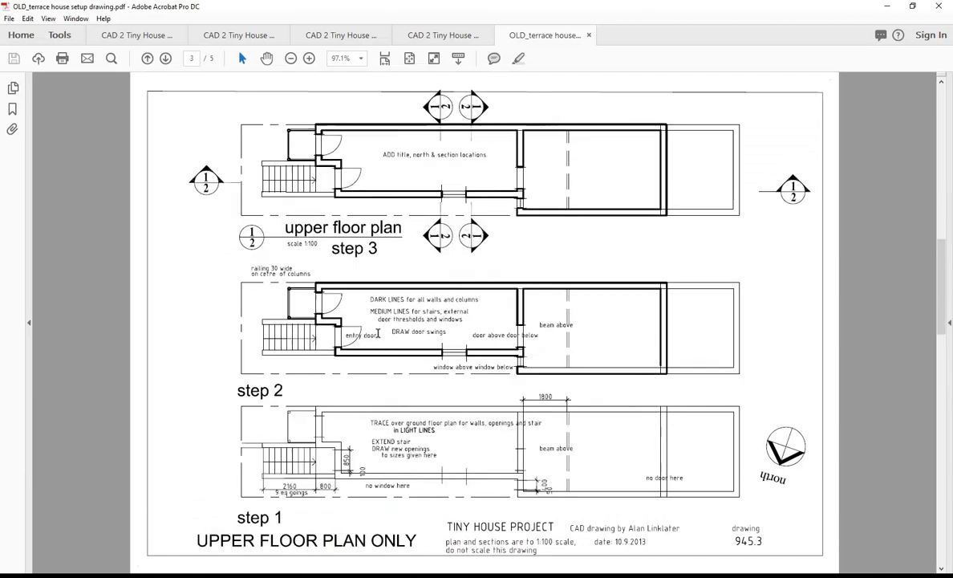
scroll(378, 336, "down", 2)
scroll(378, 335, "up", 5)
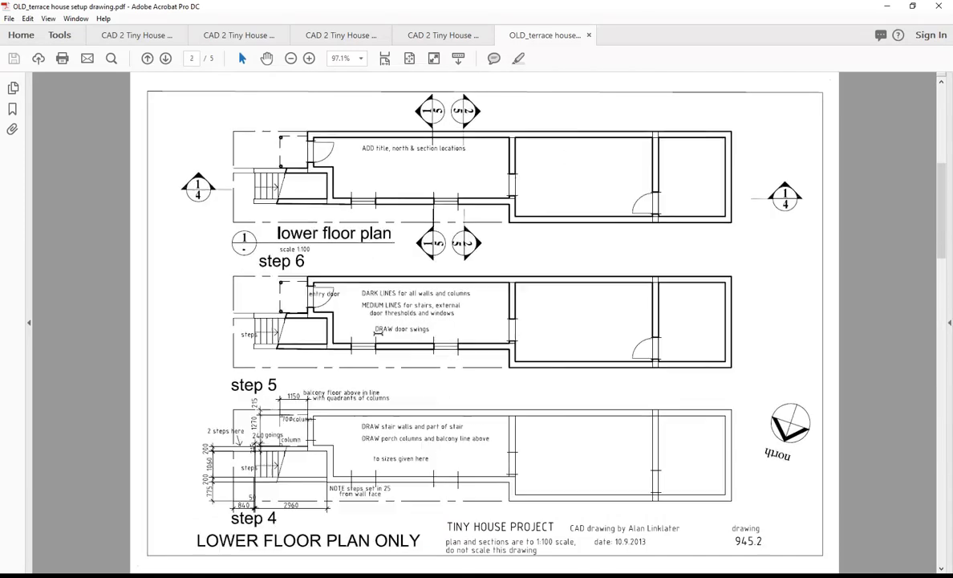
scroll(378, 337, "down", 2)
scroll(380, 337, "up", 2)
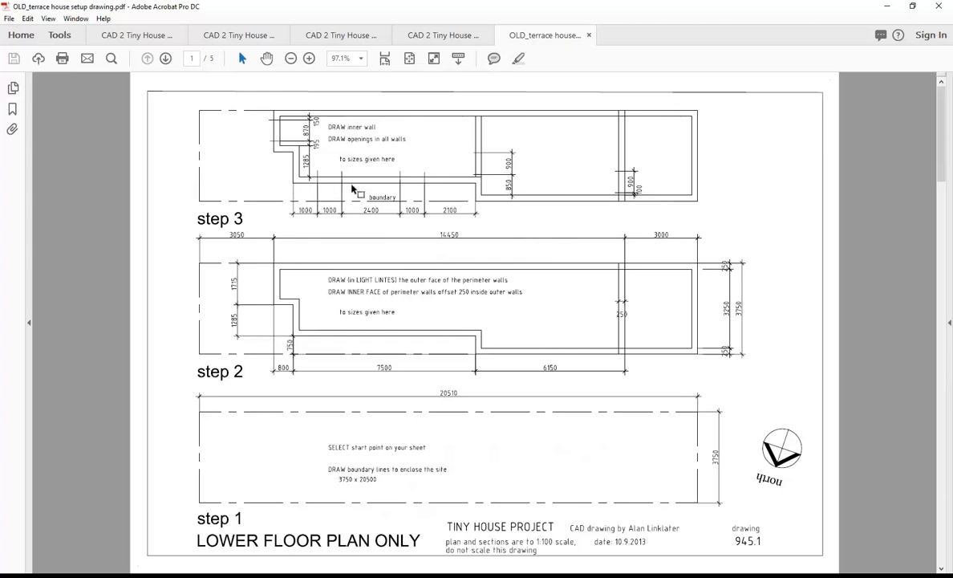
scroll(337, 331, "down", 4)
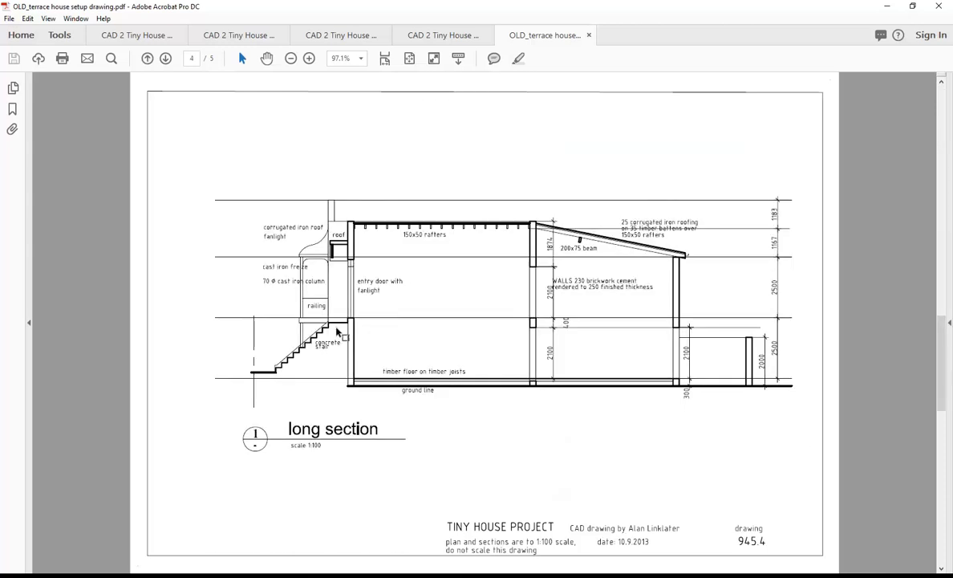
scroll(337, 330, "up", 4)
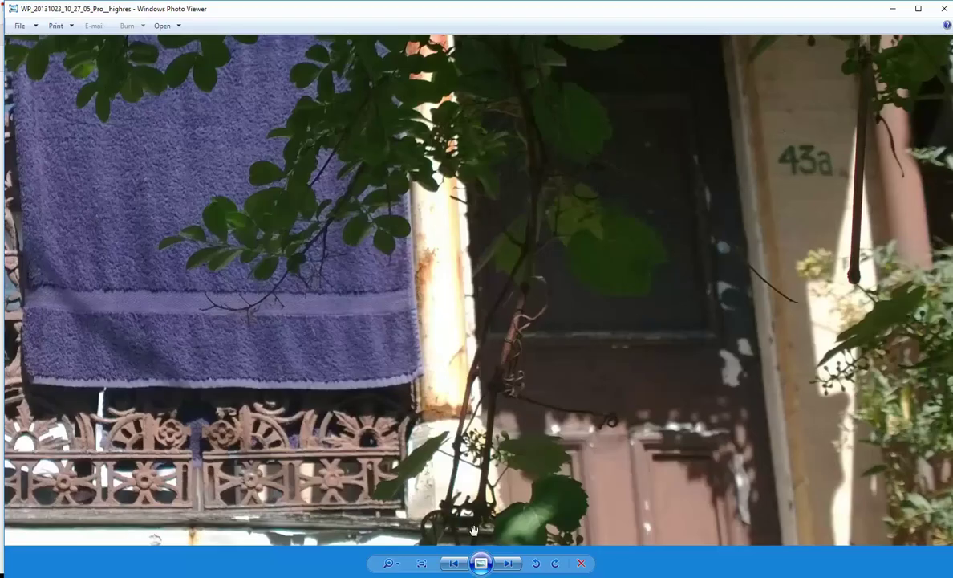
Browse the house photos in Windows Photo Viewer and examine the side wall's opening beneath the small awning
scroll(289, 303, "down", 5)
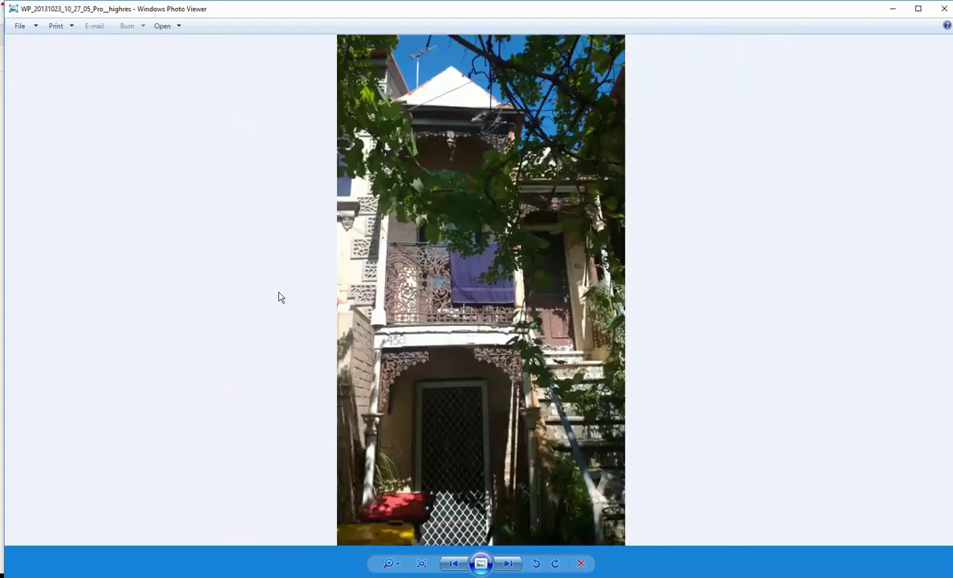
left_click(508, 564)
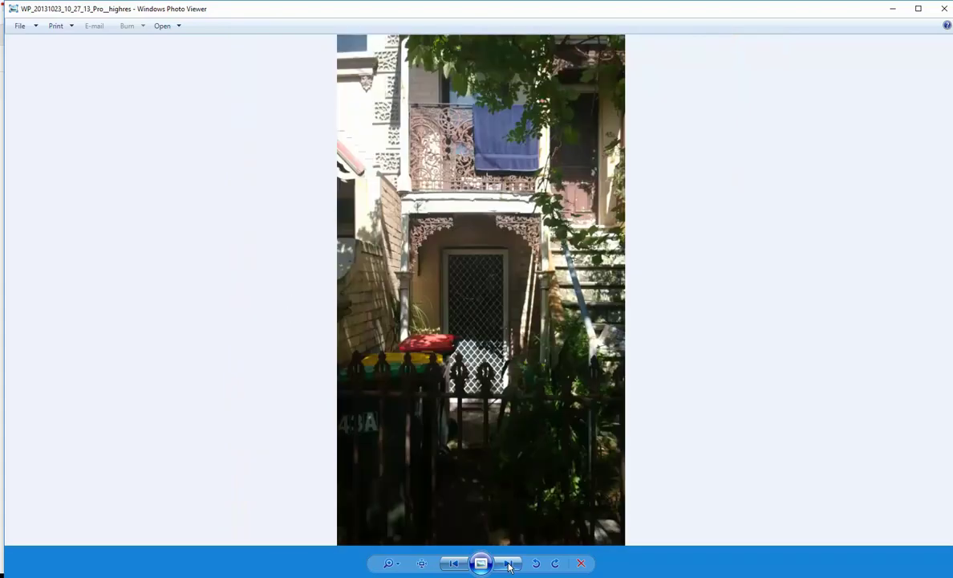
left_click(509, 564)
left_click(509, 565)
left_click(508, 564)
left_click(509, 564)
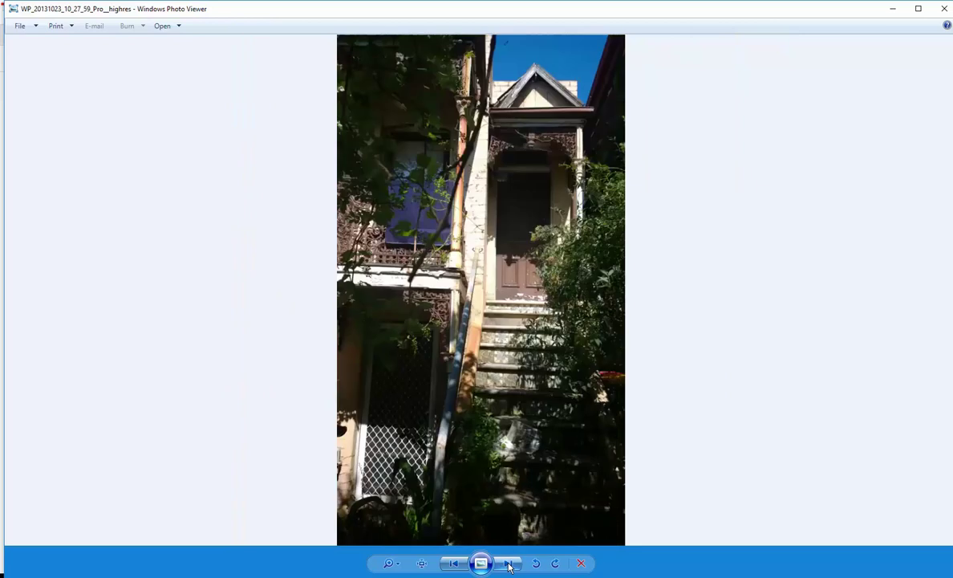
left_click(508, 564)
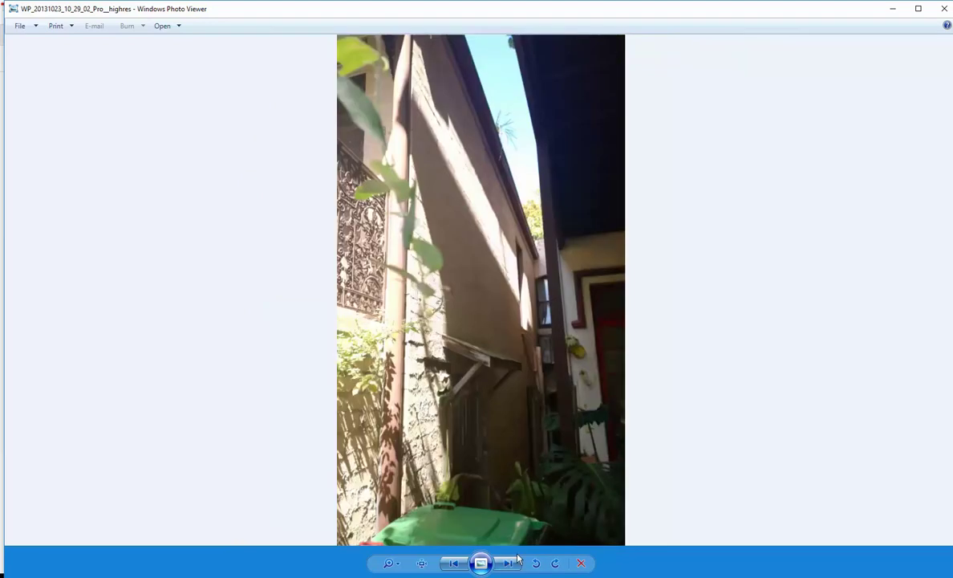
scroll(462, 461, "up", 2)
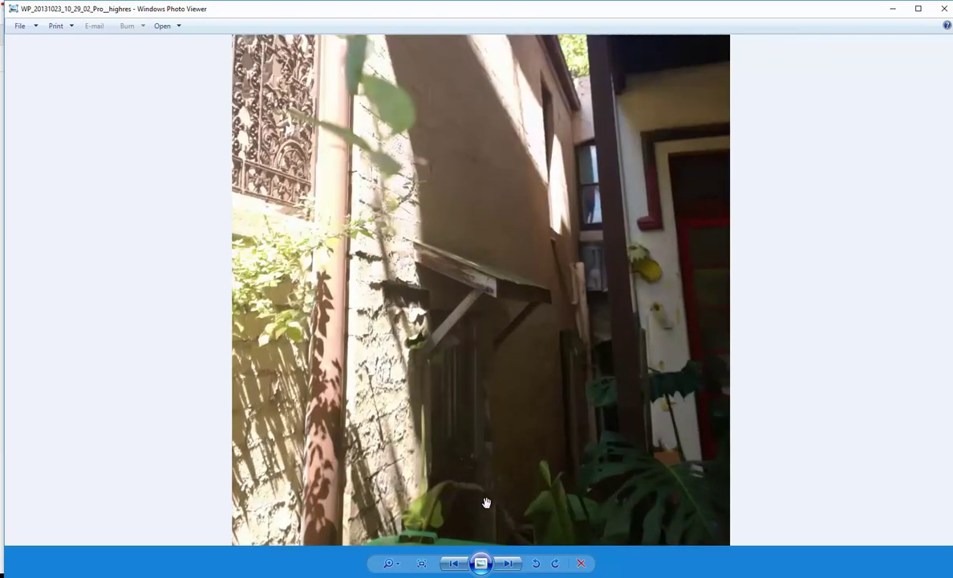
left_click_drag(457, 471, 454, 347)
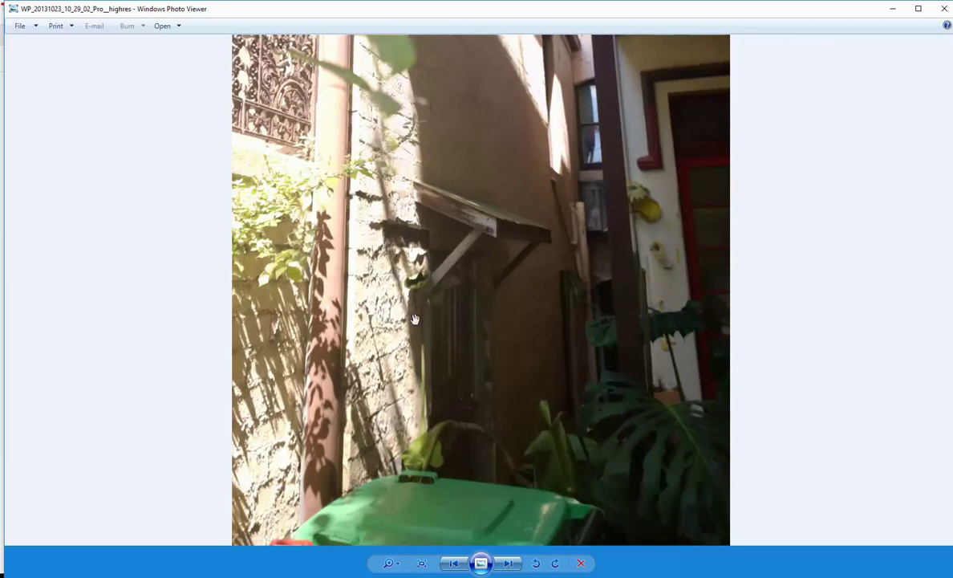
scroll(461, 339, "down", 2)
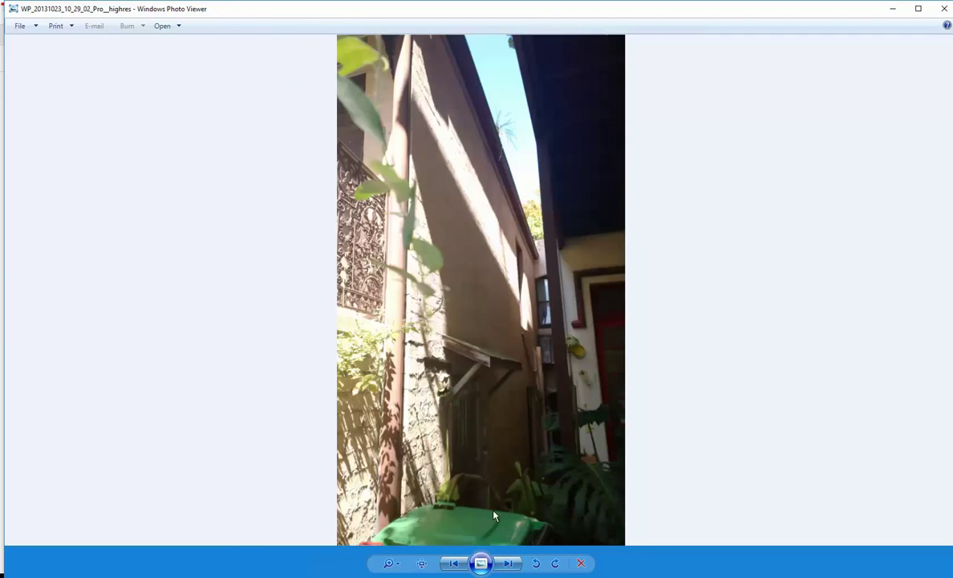
Go through the remaining photos back to the one of the side wall, and return to the Lower Floor plan in Revit
left_click(508, 564)
left_click(509, 564)
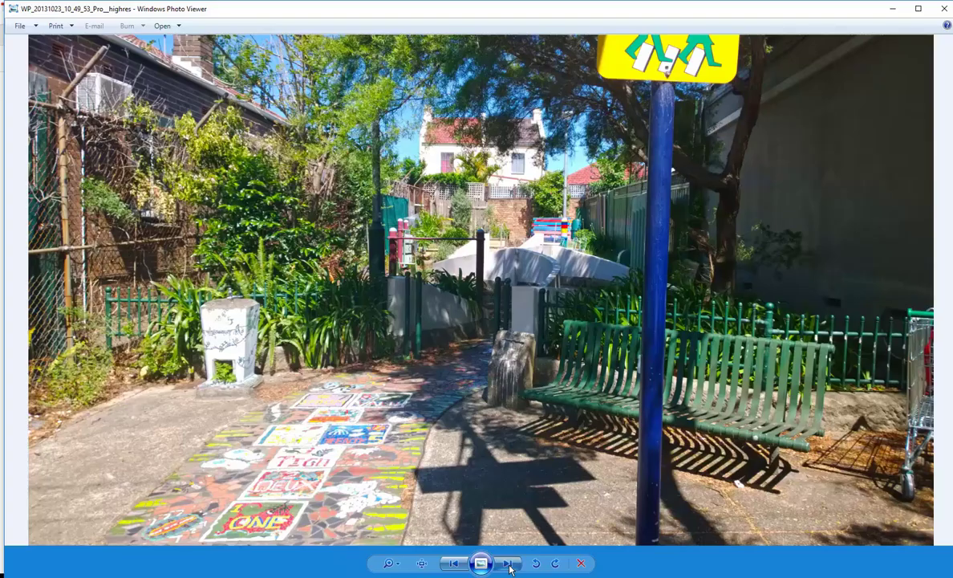
left_click(508, 564)
left_click(509, 564)
left_click(510, 563)
left_click(509, 563)
left_click(509, 564)
left_click(510, 563)
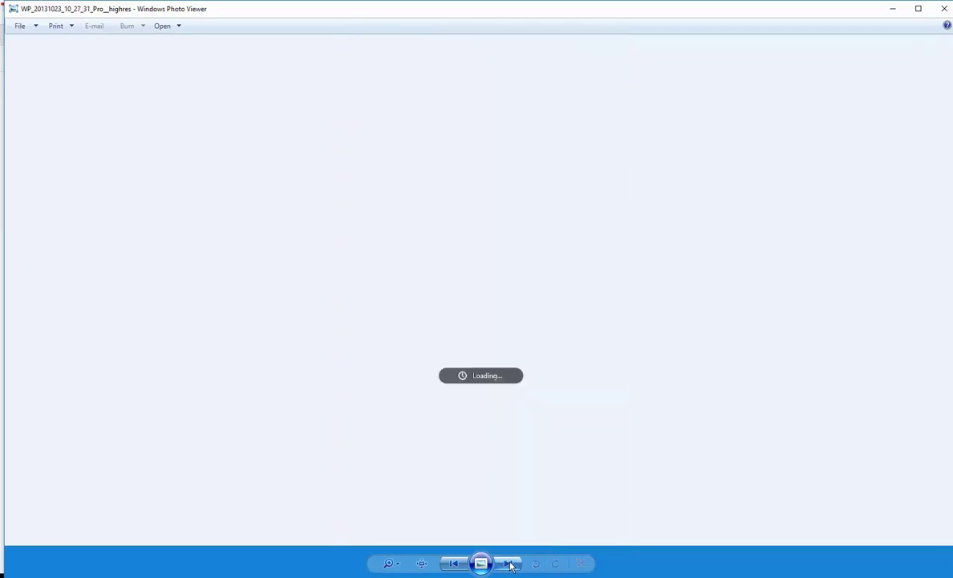
left_click(510, 563)
left_click(510, 564)
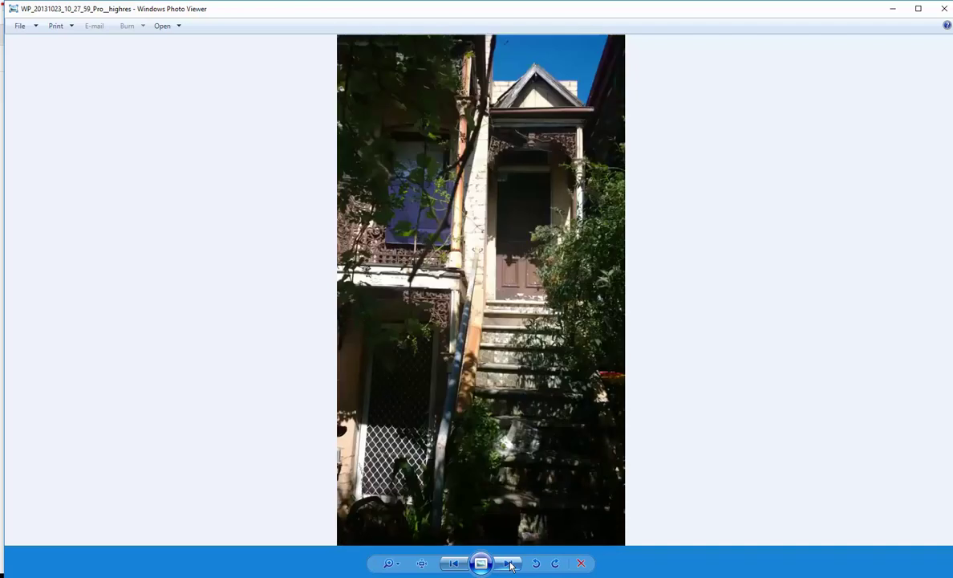
left_click(509, 563)
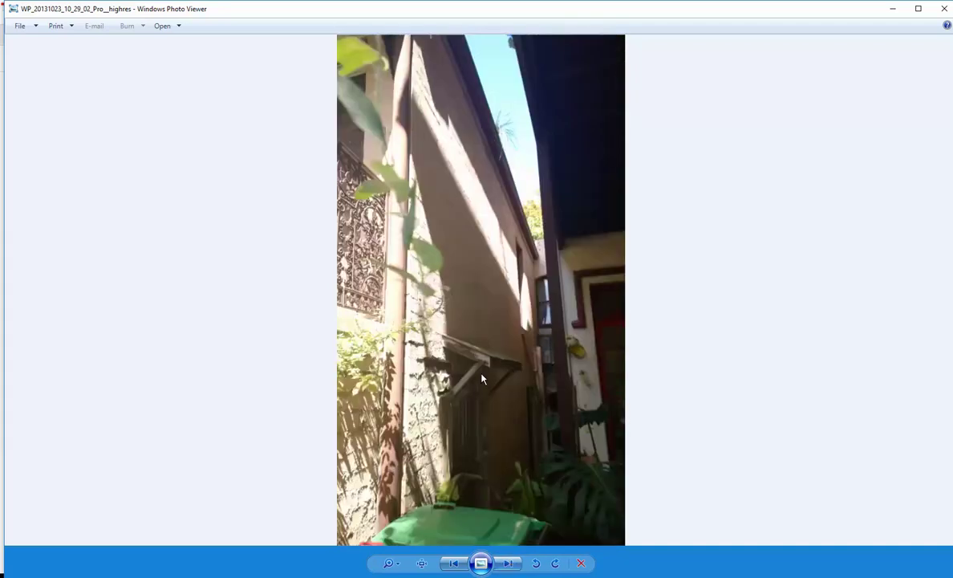
left_click(893, 8)
left_click(277, 575)
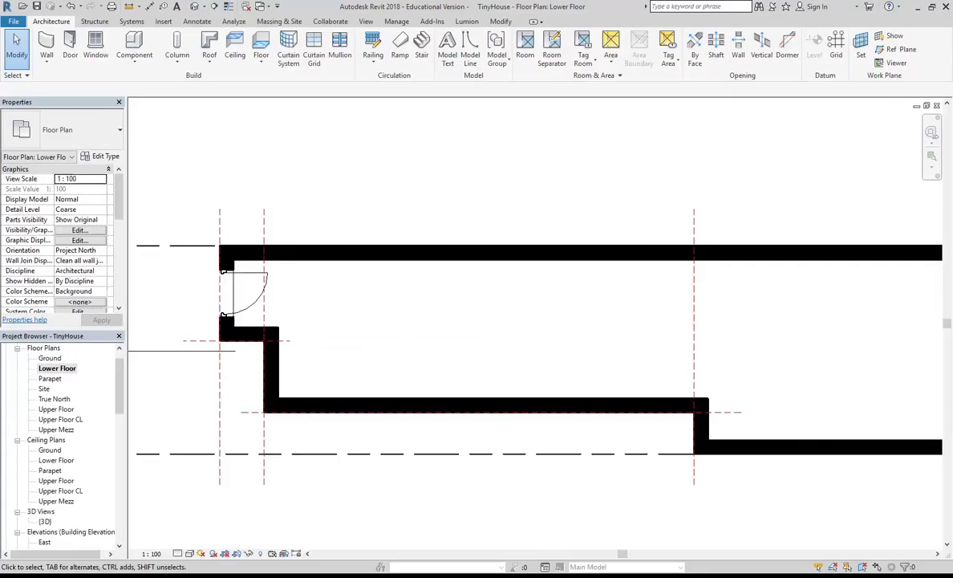
Start the Door command and duplicate the 850 door type under the name 1000 door
left_click(68, 44)
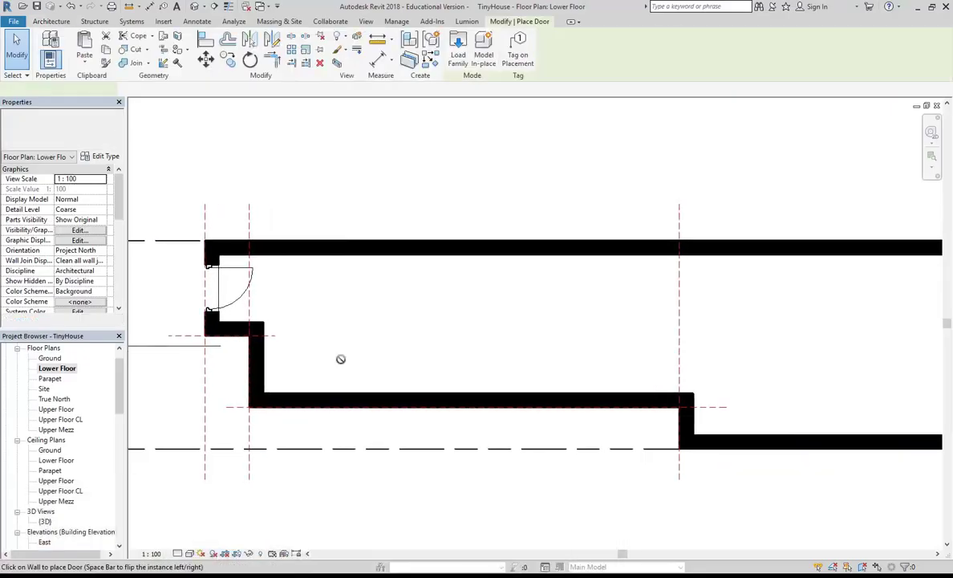
middle_click_drag(330, 394, 375, 368)
scroll(385, 358, "up", 3)
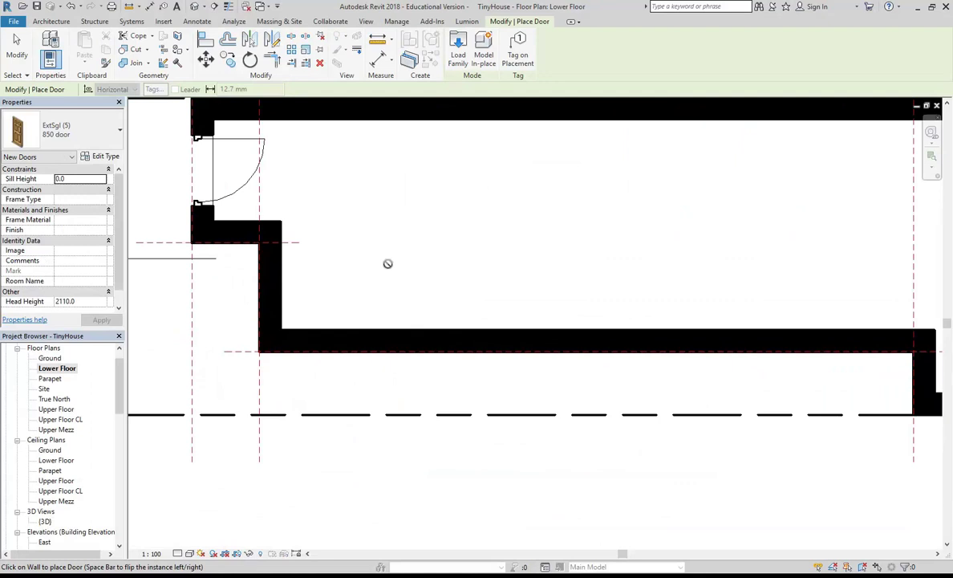
scroll(353, 393, "down", 1)
middle_click_drag(391, 302, 348, 326)
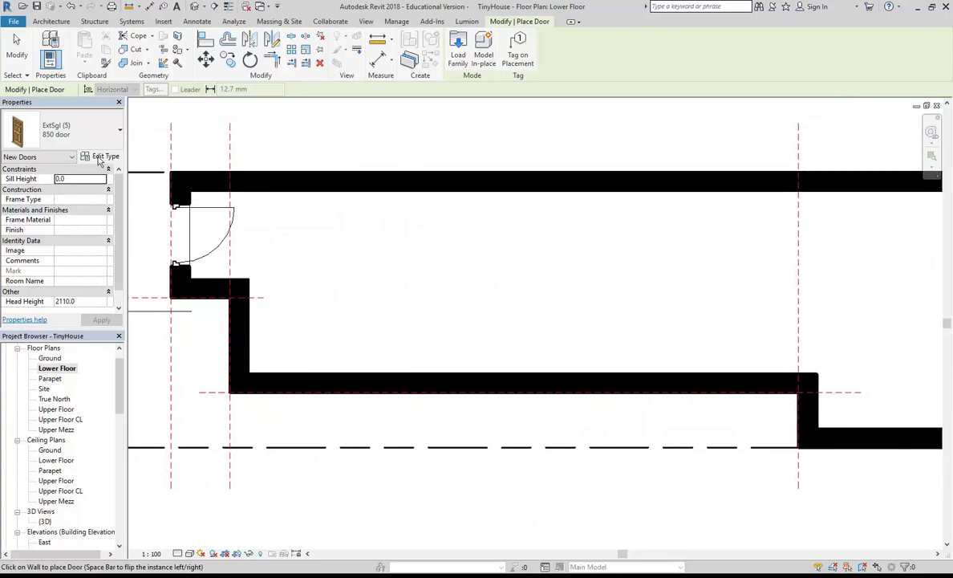
left_click(100, 158)
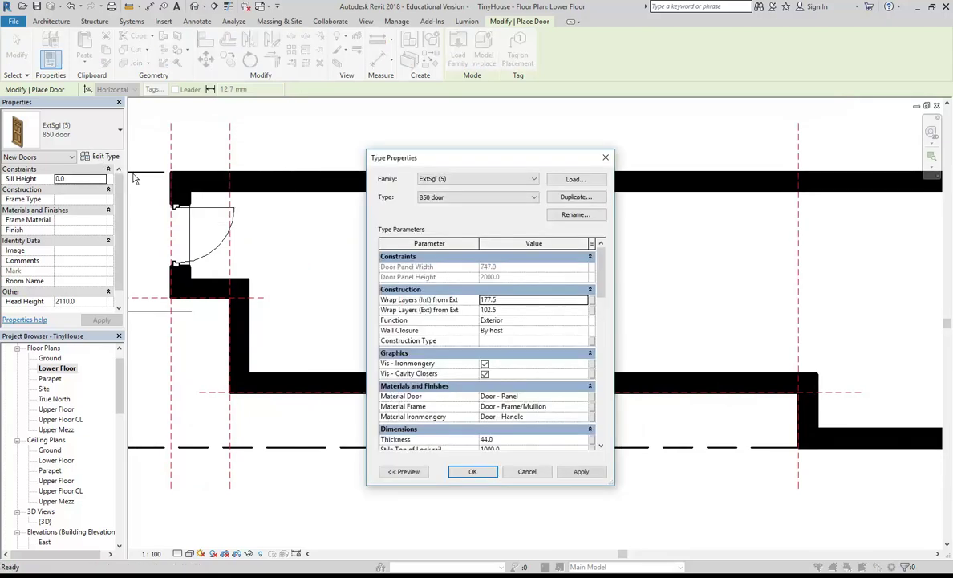
left_click(583, 199)
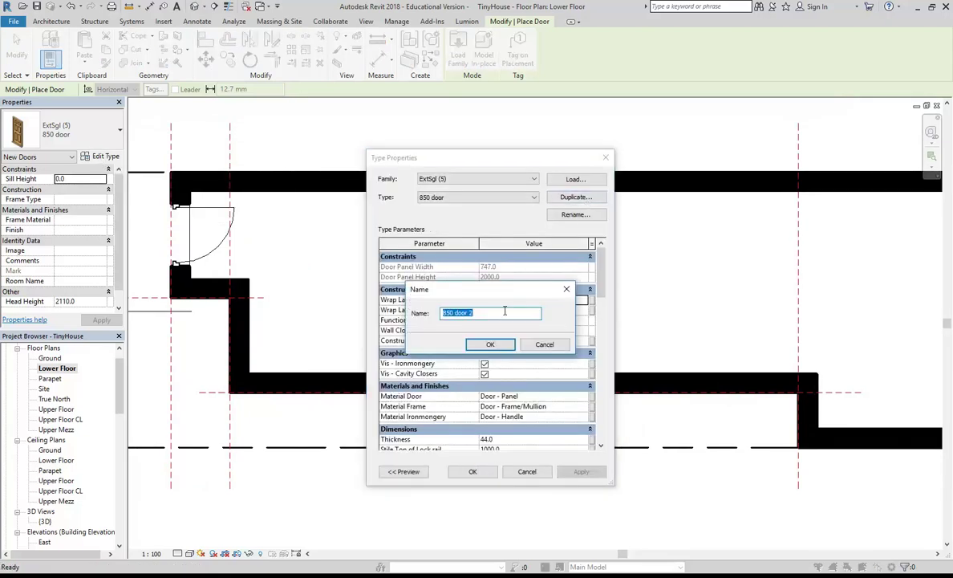
type("10")
left_click(488, 344)
Set the new door type's Rough Width to 1000 and accept the type properties
left_click_drag(601, 269, 601, 329)
left_click(517, 369)
type("1")
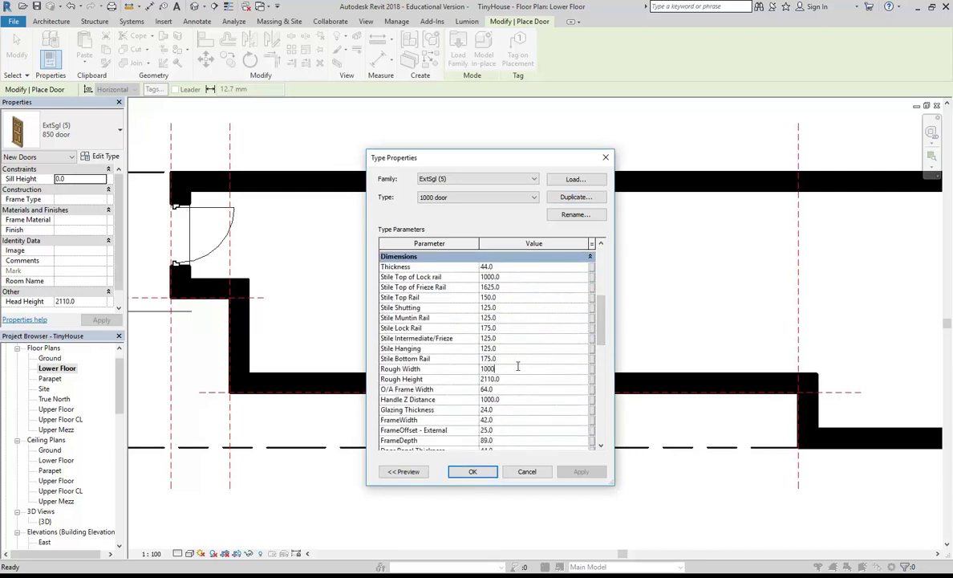
left_click(480, 472)
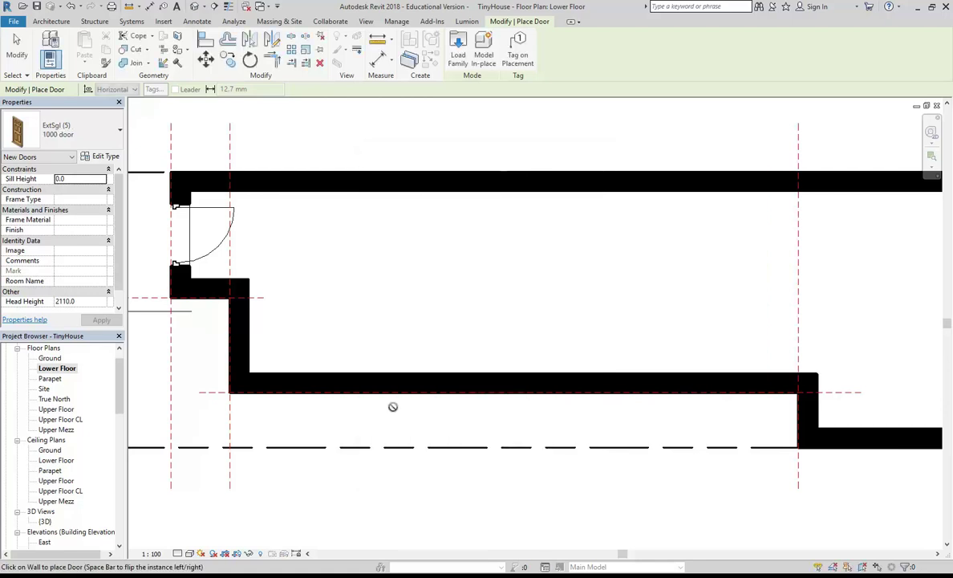
Place a 1000 door in the long lower side wall, opening inward, about 900 mm from the stepped wall's inner face
middle_click_drag(340, 383, 437, 297)
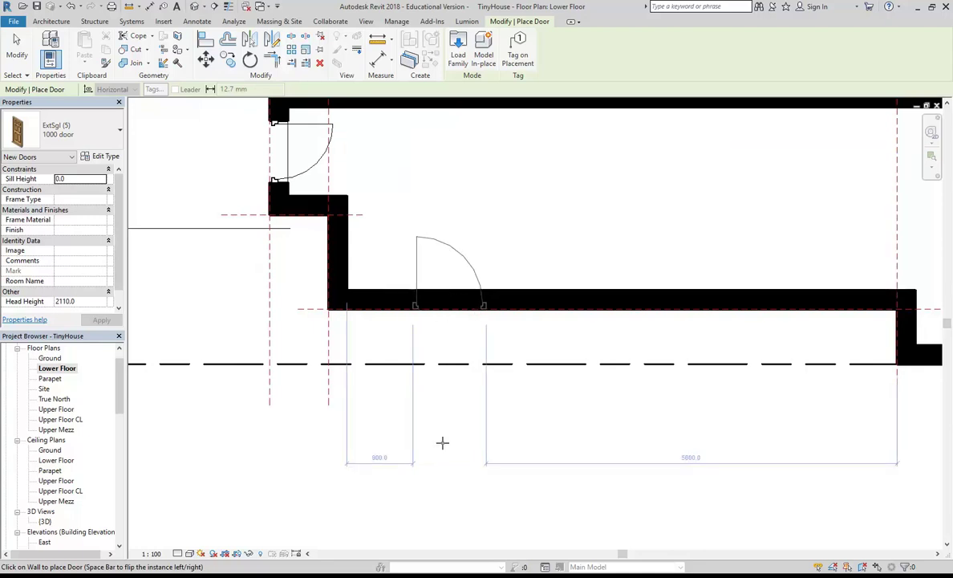
left_click(443, 323)
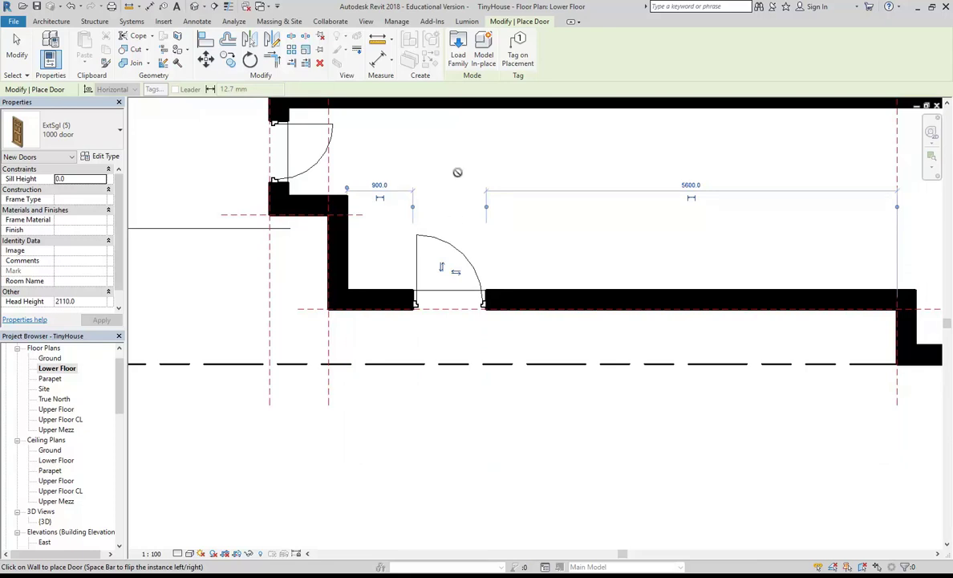
right_click(458, 172)
left_click(479, 182)
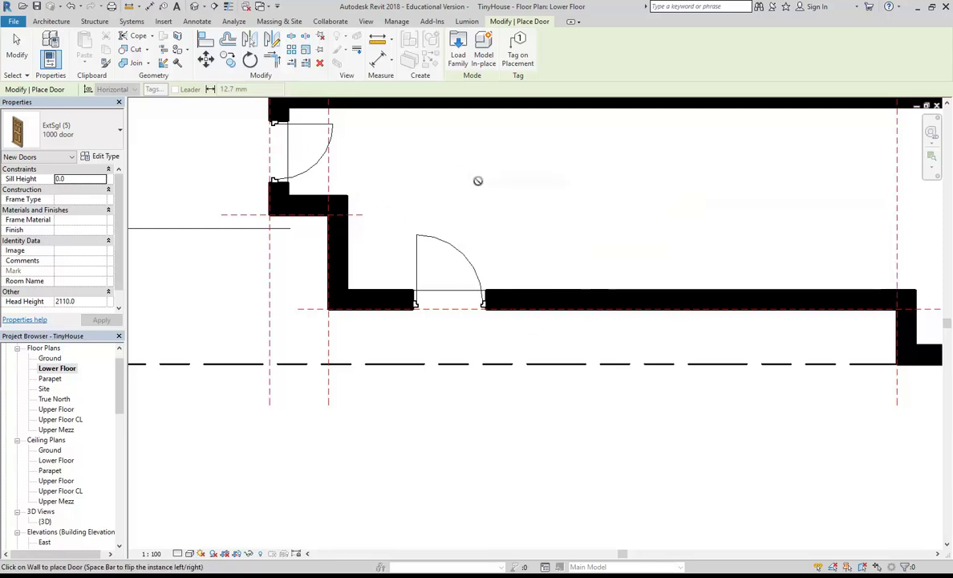
right_click(465, 175)
left_click(488, 189)
scroll(475, 219, "up", 4)
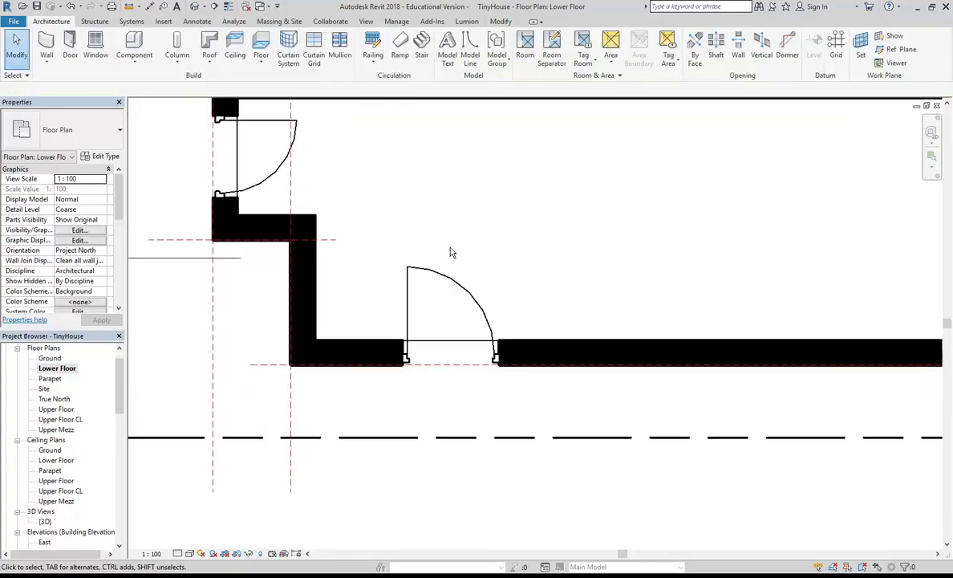
Move the 1000 door's left reference to the stepped wall's outer face and set the offset from it to 1000 mm
left_click(418, 279)
middle_click_drag(418, 279, 394, 324)
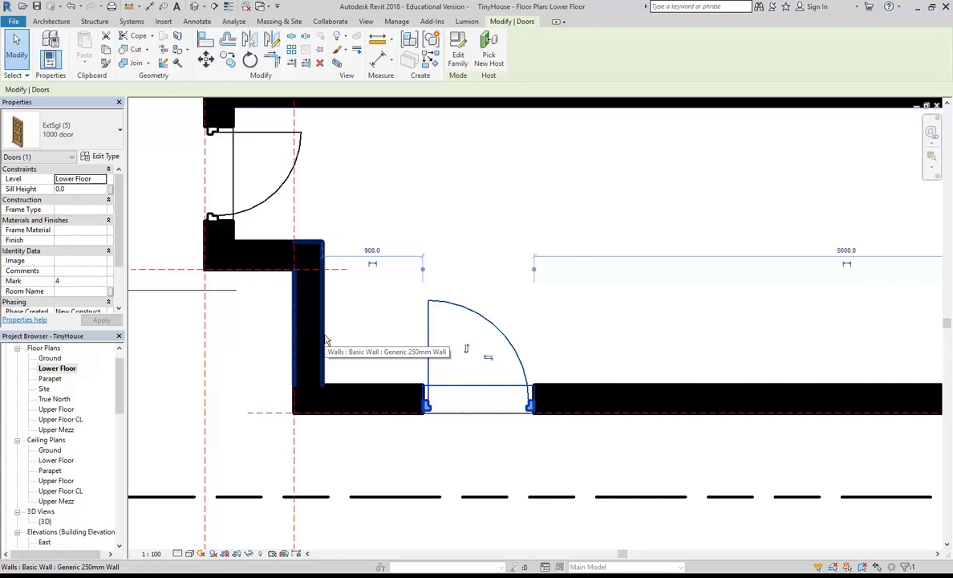
left_click(371, 257)
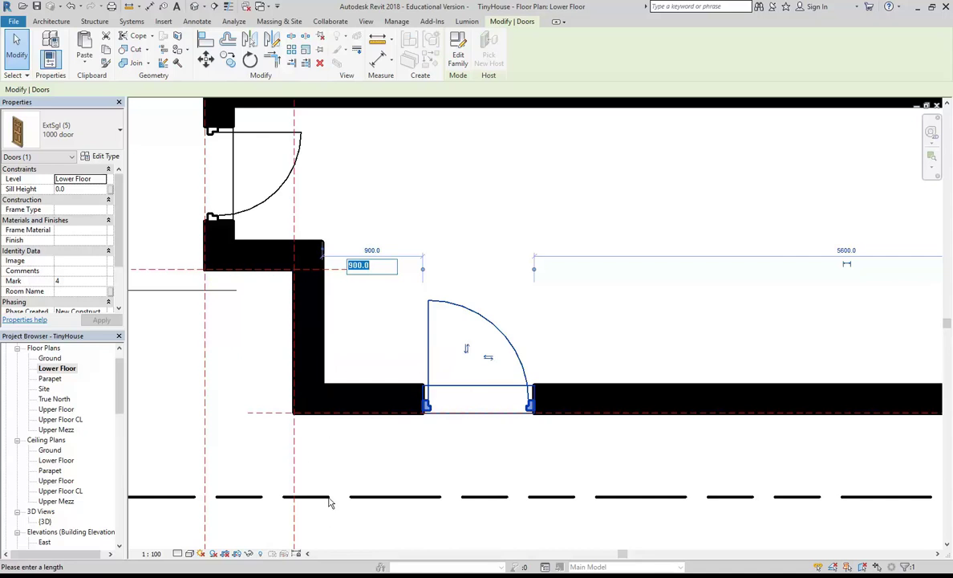
key("Escape")
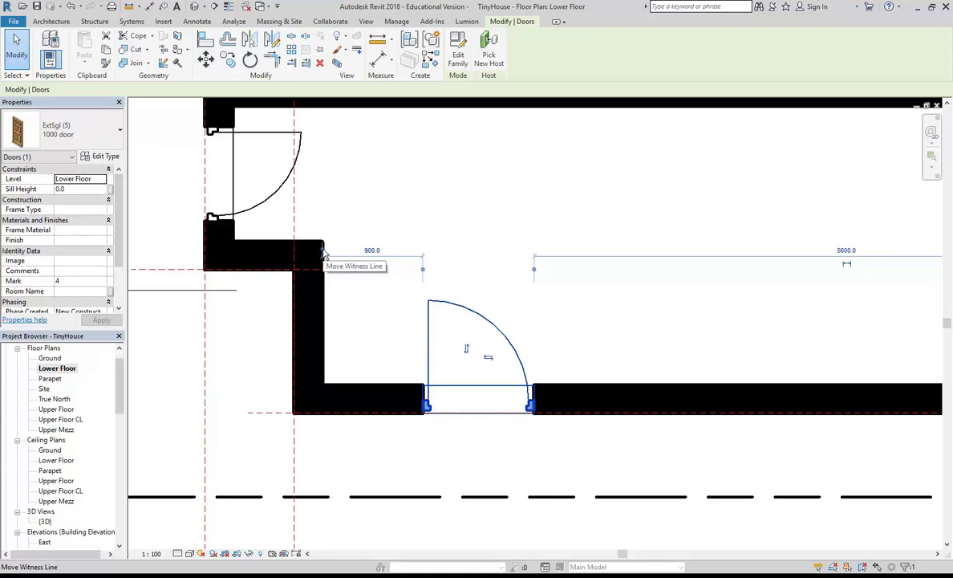
left_click_drag(323, 254, 294, 323)
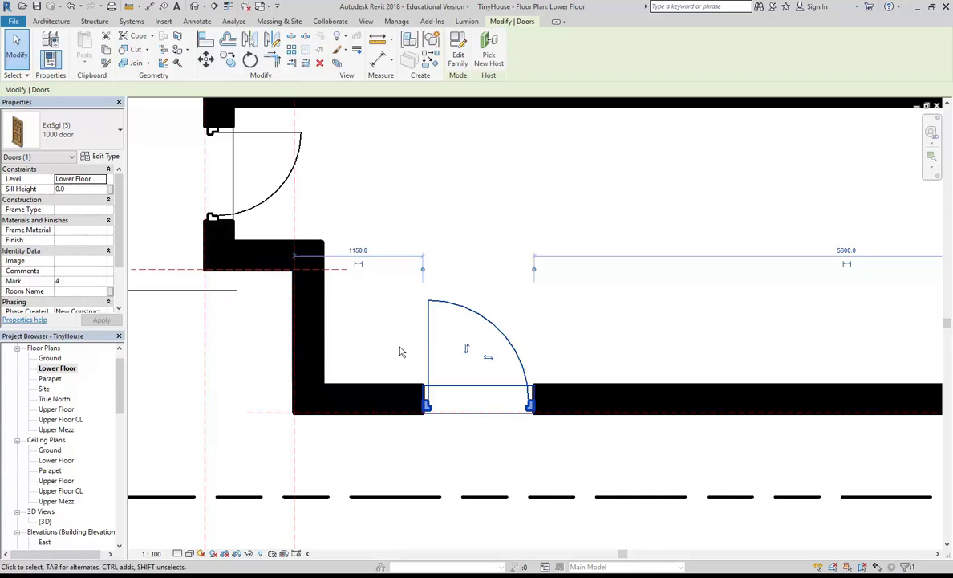
left_click(357, 266)
type("1000")
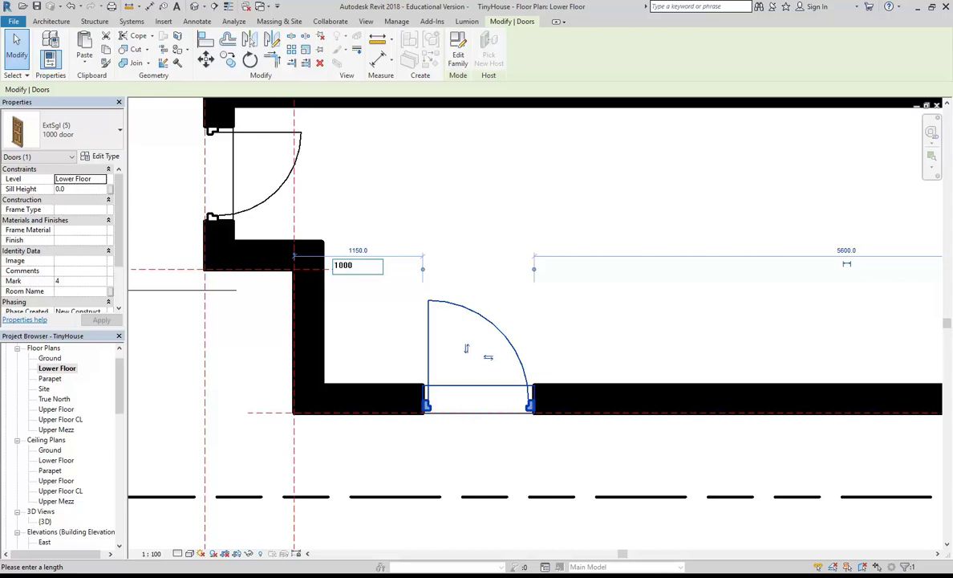
key("Return")
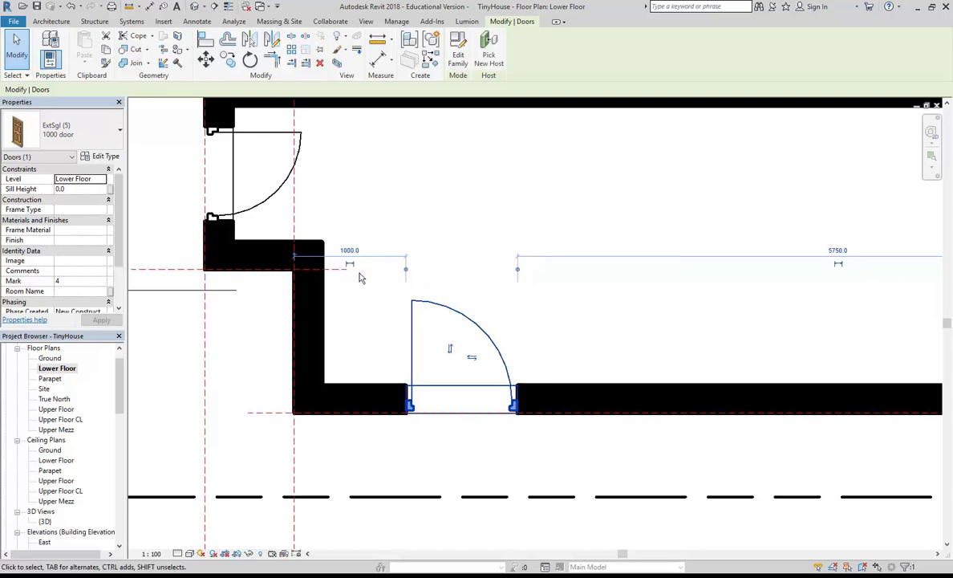
left_click(465, 207)
Examine the side wall photo up close for its window openings and return to the Lower Floor plan in Revit
scroll(464, 206, "down", 1)
scroll(453, 212, "down", 1)
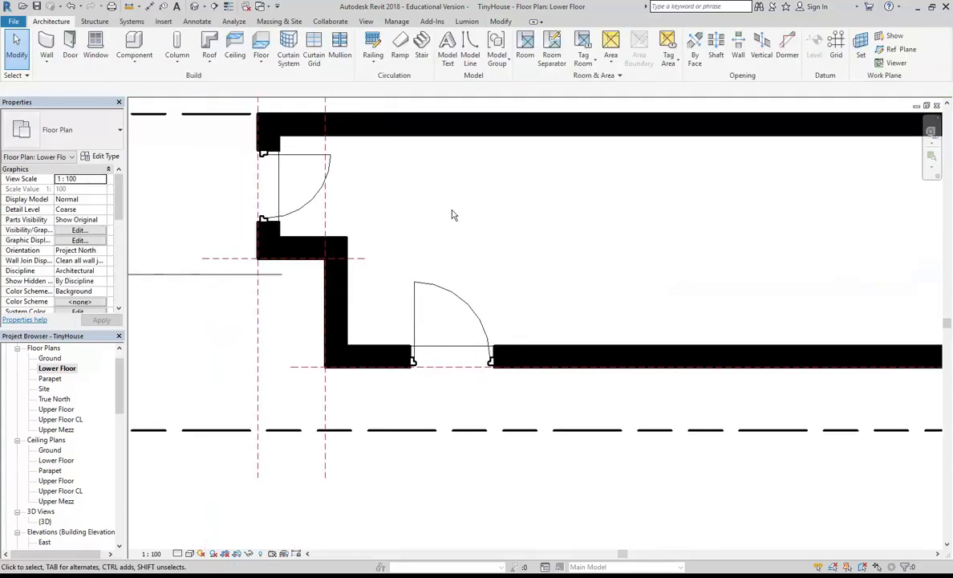
scroll(468, 233, "up", 1)
scroll(513, 237, "down", 1)
middle_click_drag(500, 244, 485, 255)
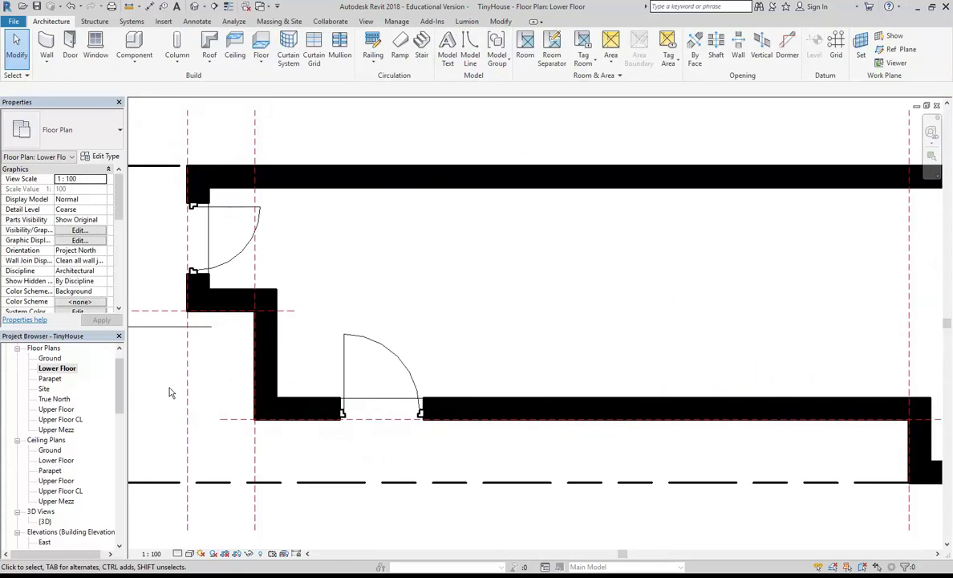
key("alt+Tab")
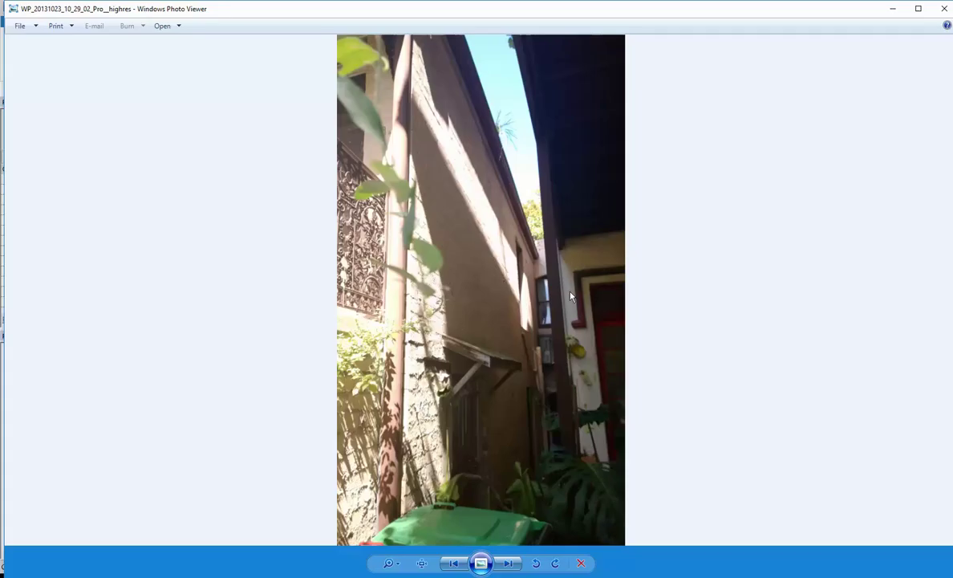
scroll(566, 346, "up", 2)
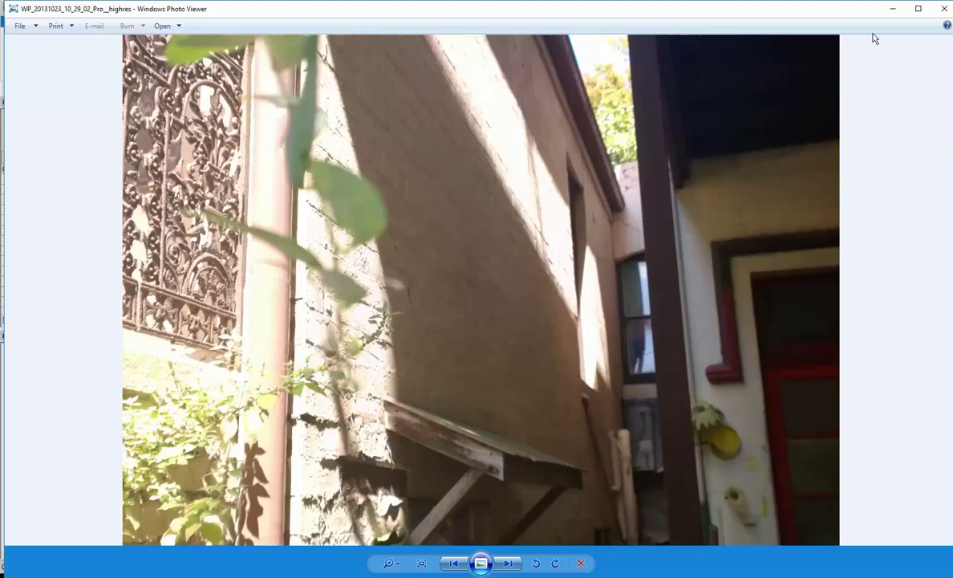
left_click(893, 9)
Start the Window command and choose the Double Hung - 1L (AUS) family for loading from the Revit Library's Windows folder
middle_click_drag(431, 282, 305, 305)
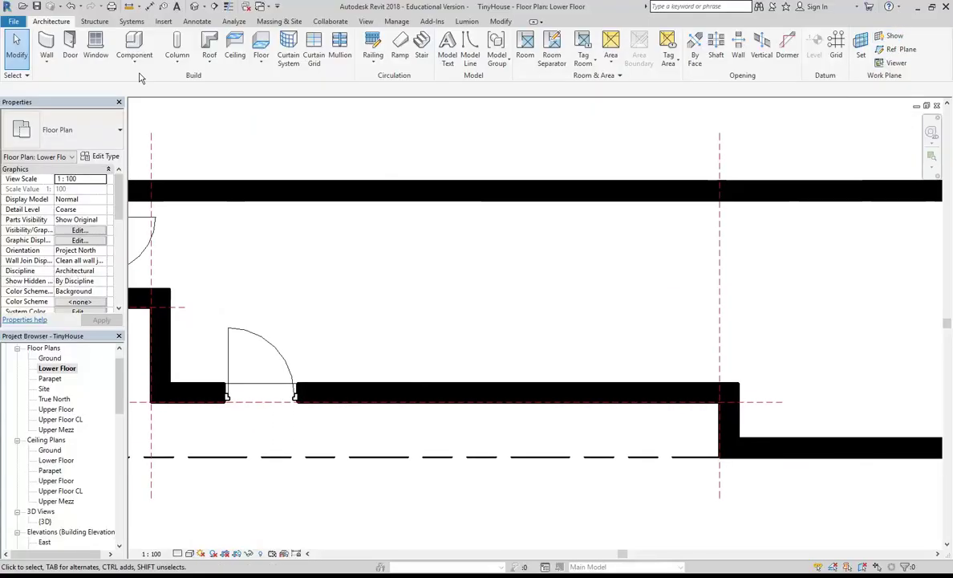
left_click(93, 50)
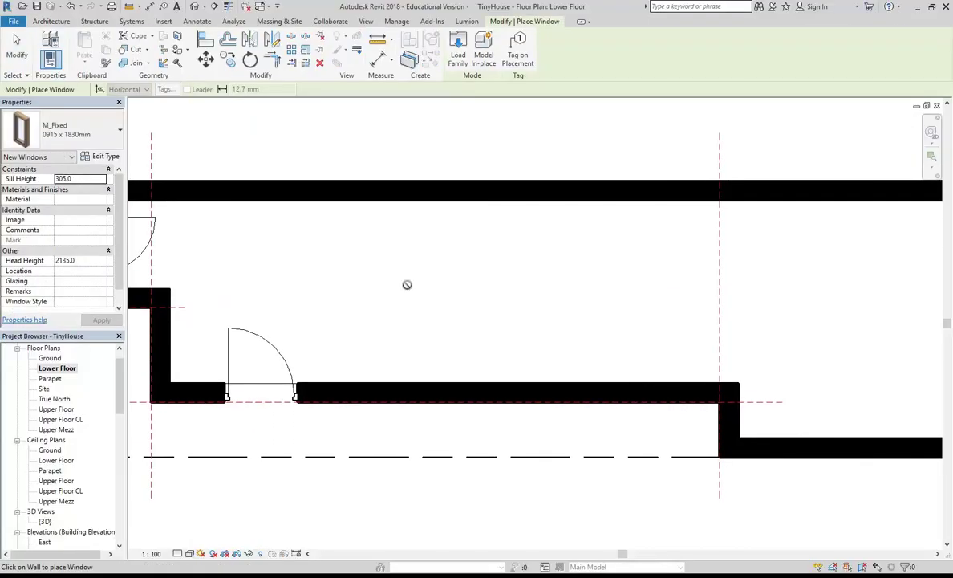
left_click(460, 46)
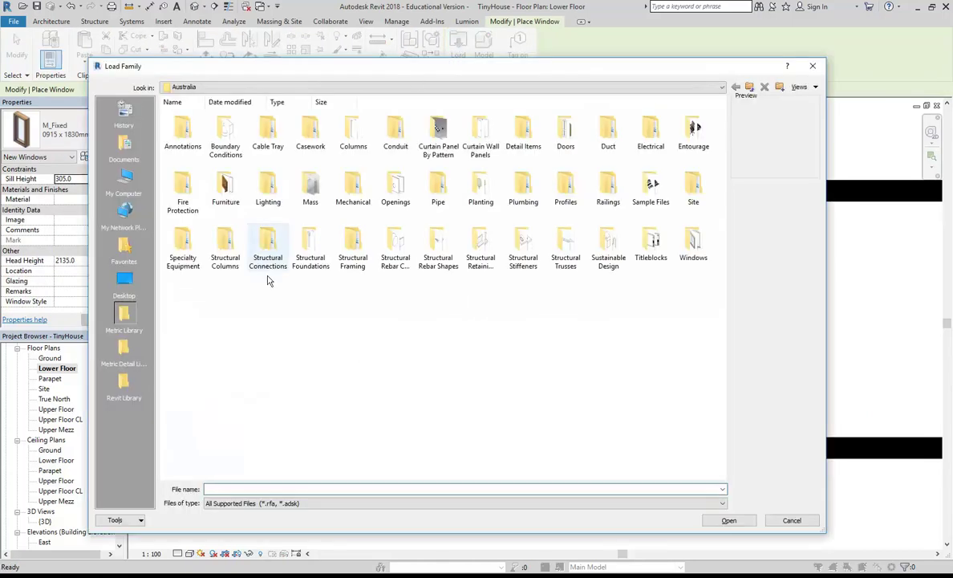
left_click(124, 382)
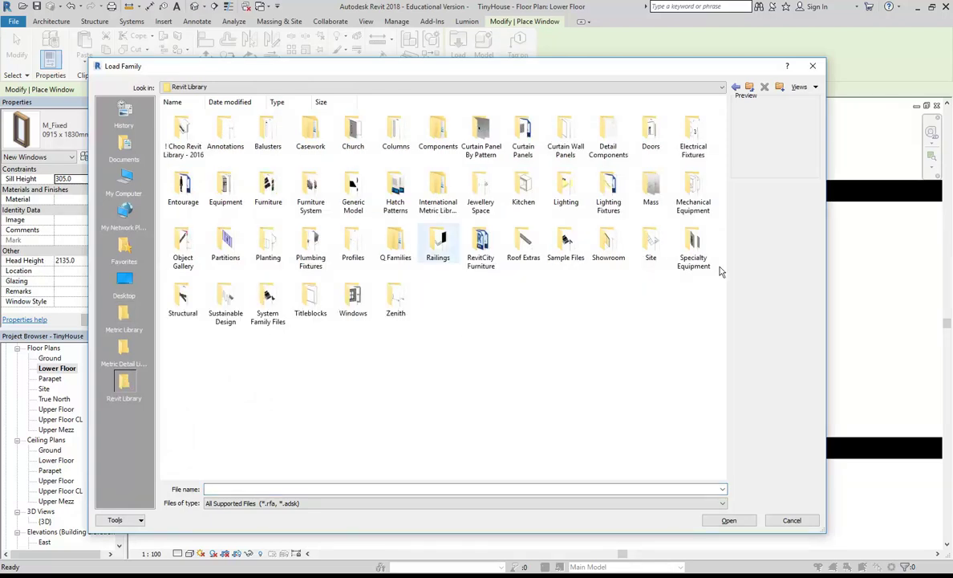
left_click(355, 299)
double_click(354, 298)
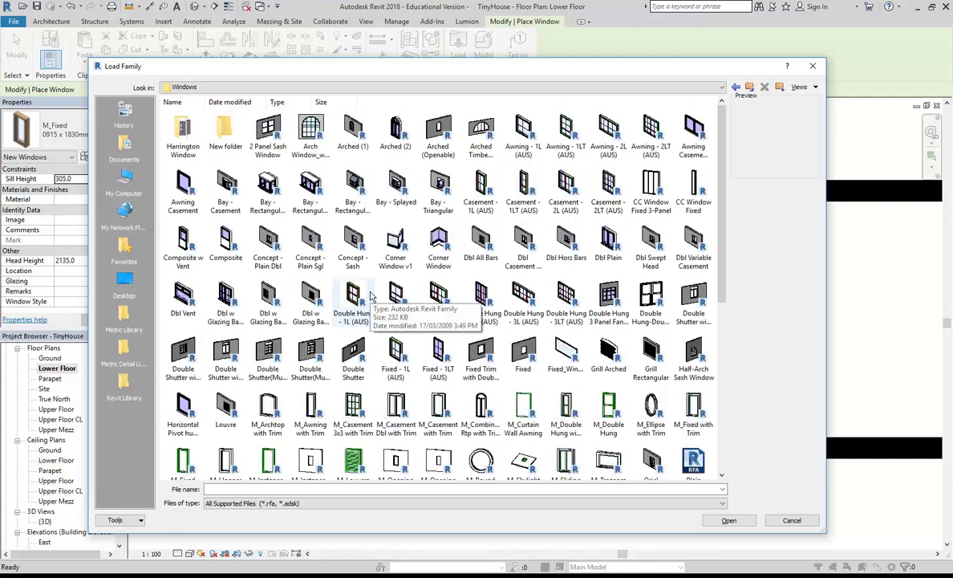
left_click(355, 299)
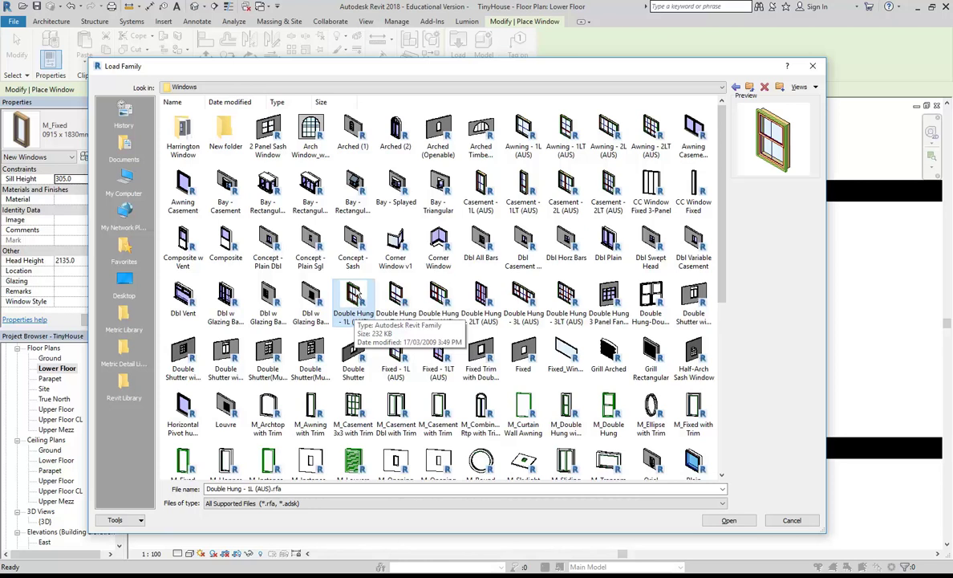
double_click(354, 304)
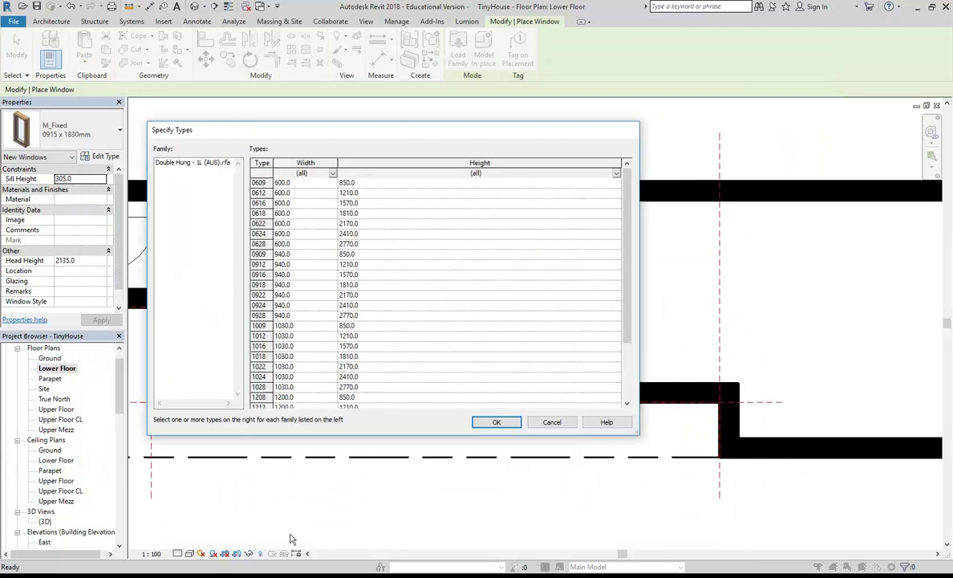
Consult the terrace house setup drawing's lower floor plans and sections for the side window's dimensions, and return to Revit
mouse_move(289, 573)
left_click(551, 543)
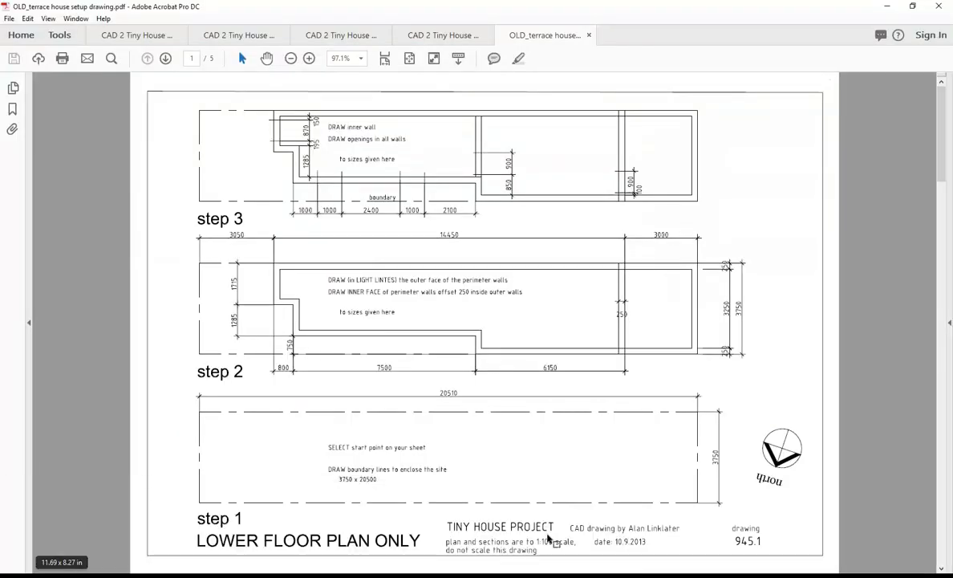
scroll(412, 358, "down", 3)
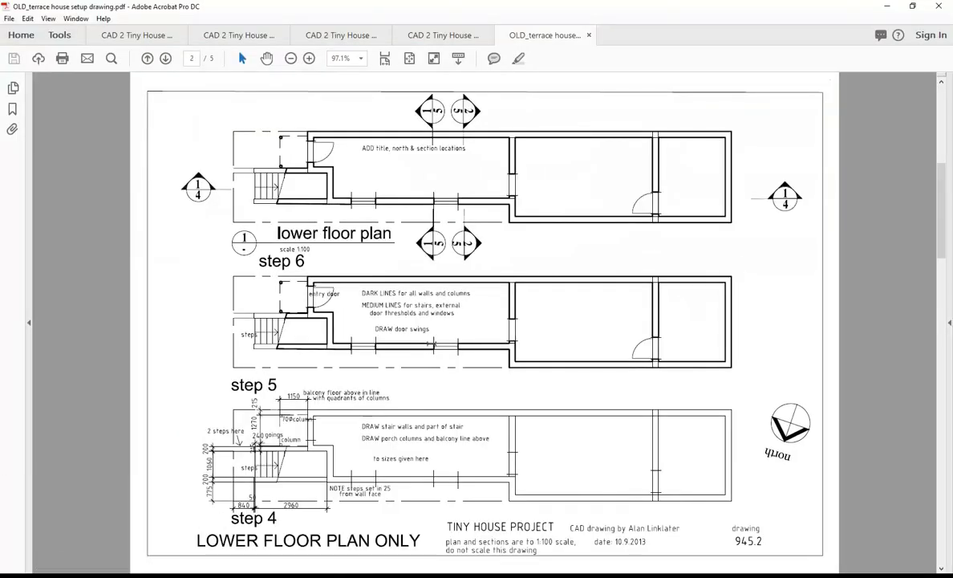
scroll(416, 333, "up", 3)
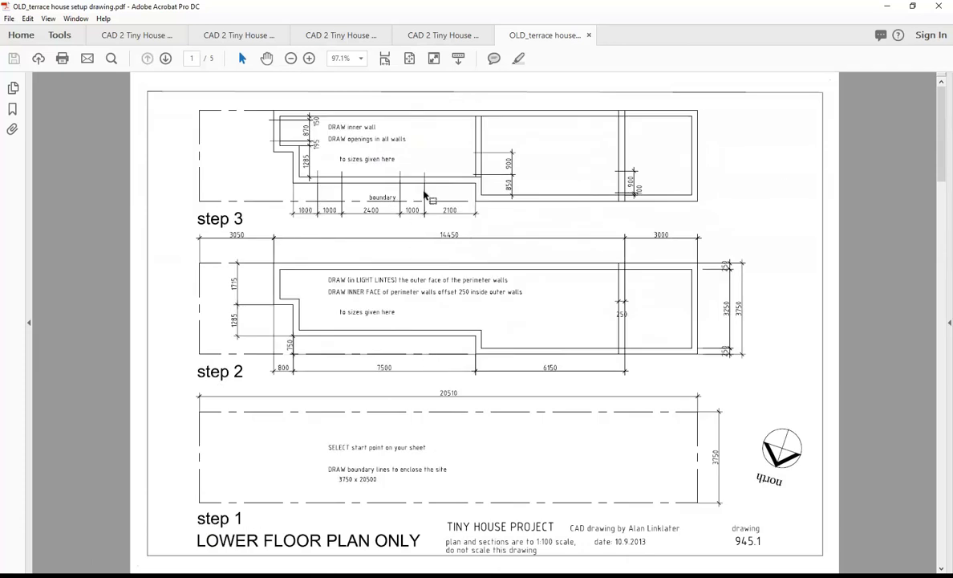
scroll(434, 253, "down", 3)
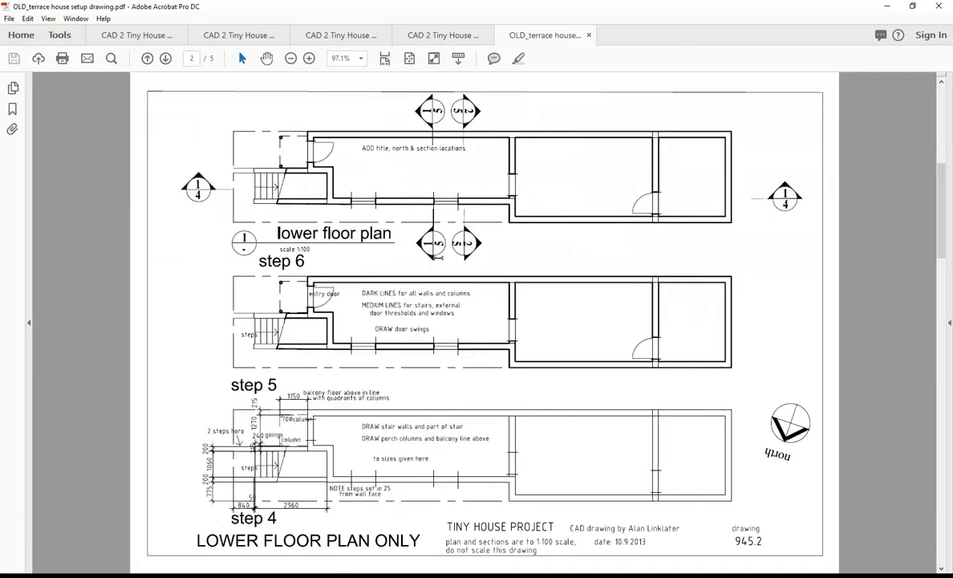
scroll(445, 298, "down", 9)
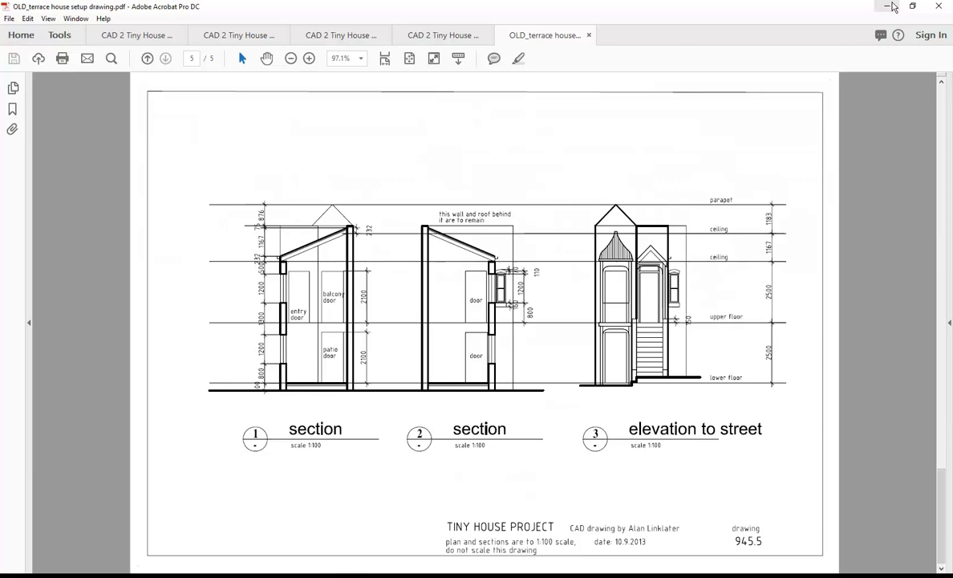
left_click(889, 7)
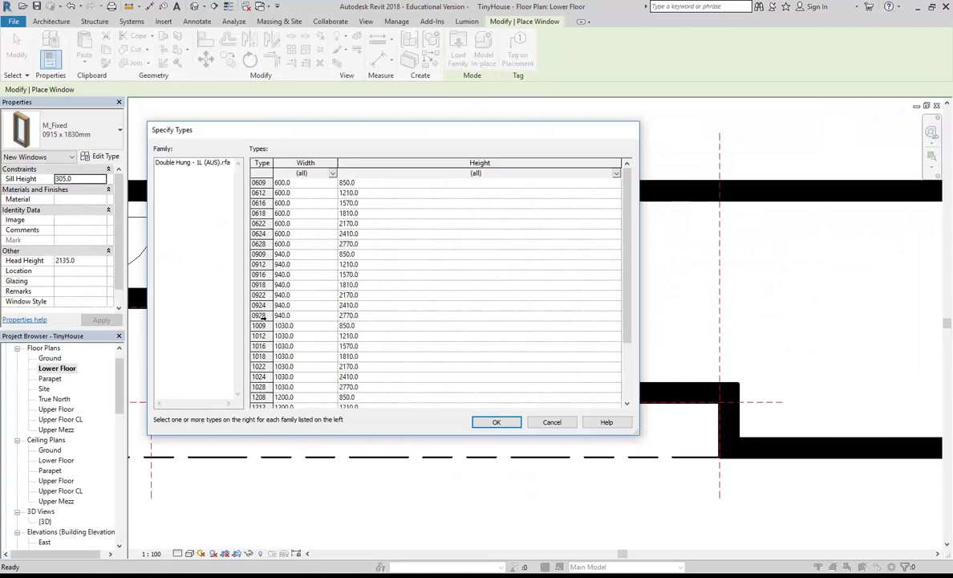
Load type 1022, 1030 wide by 2170 high, of the double-hung window family and review its instance properties
scroll(261, 327, "down", 2)
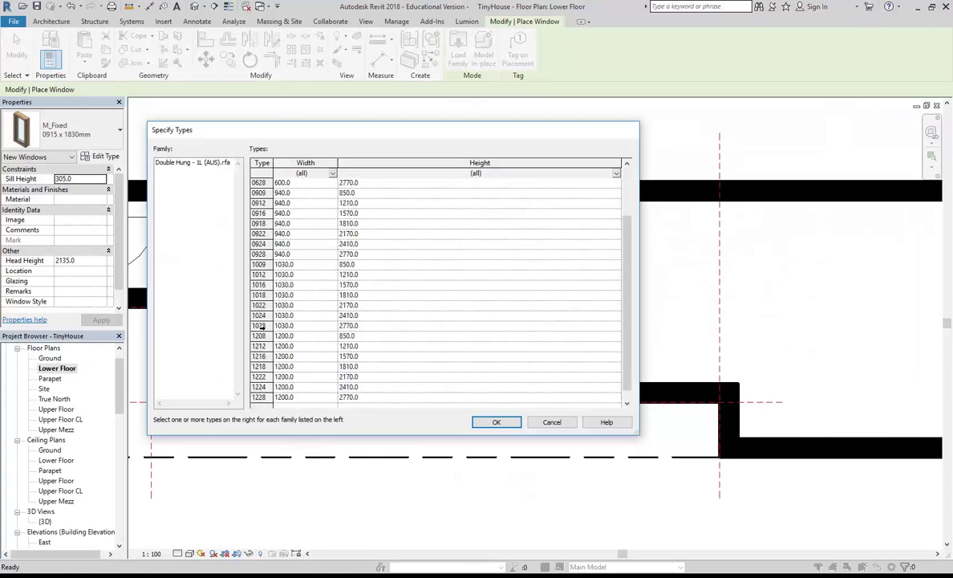
scroll(261, 327, "up", 1)
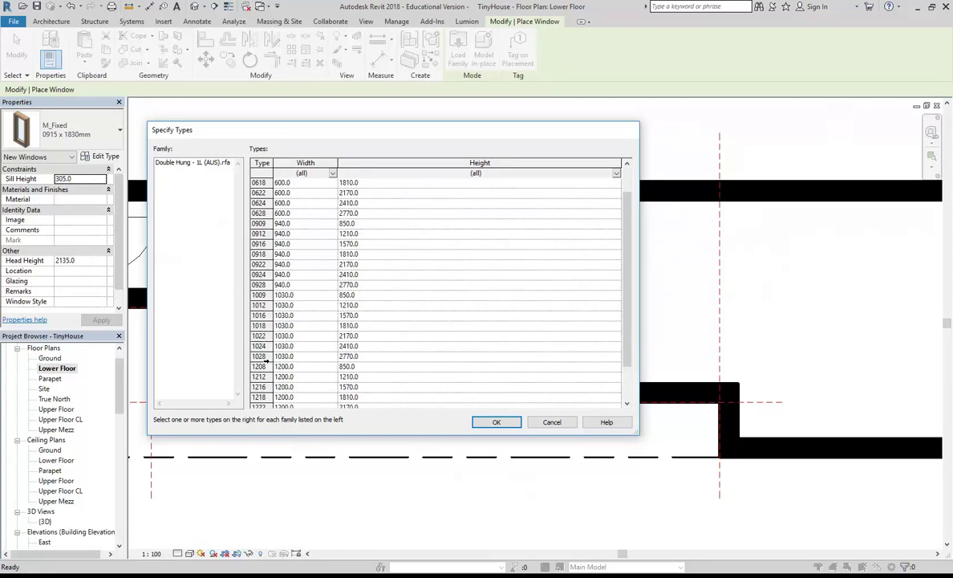
left_click(258, 336)
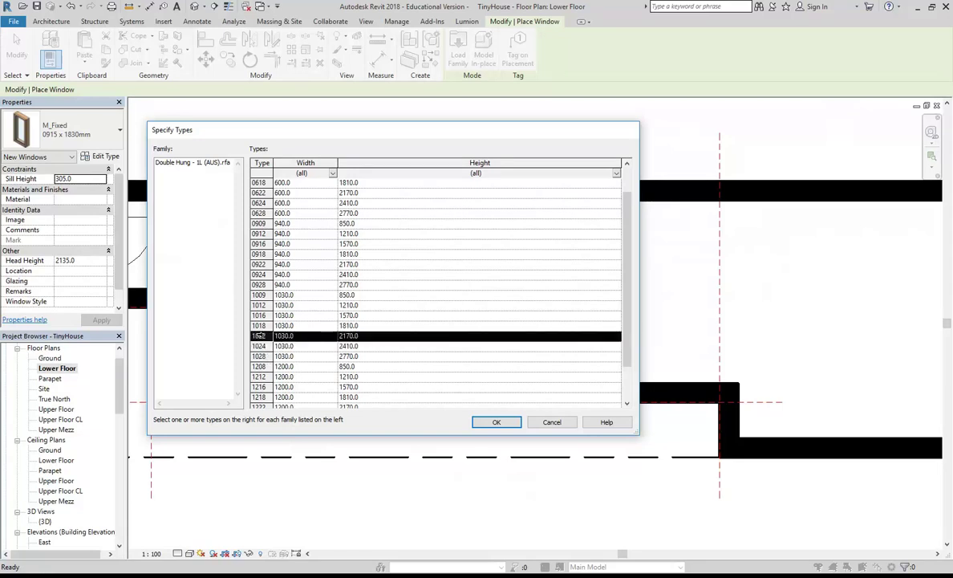
left_click(495, 422)
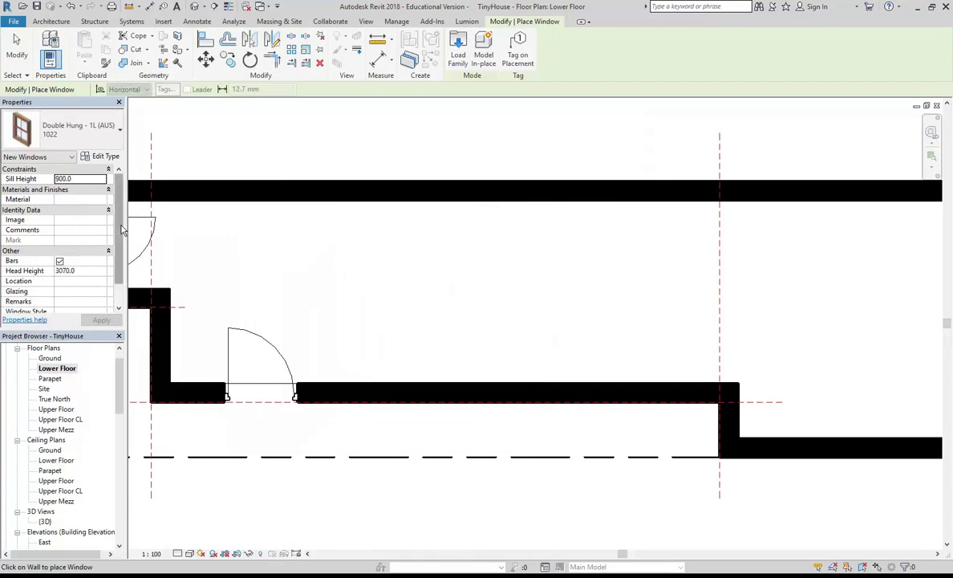
scroll(122, 230, "down", 2)
scroll(121, 232, "up", 2)
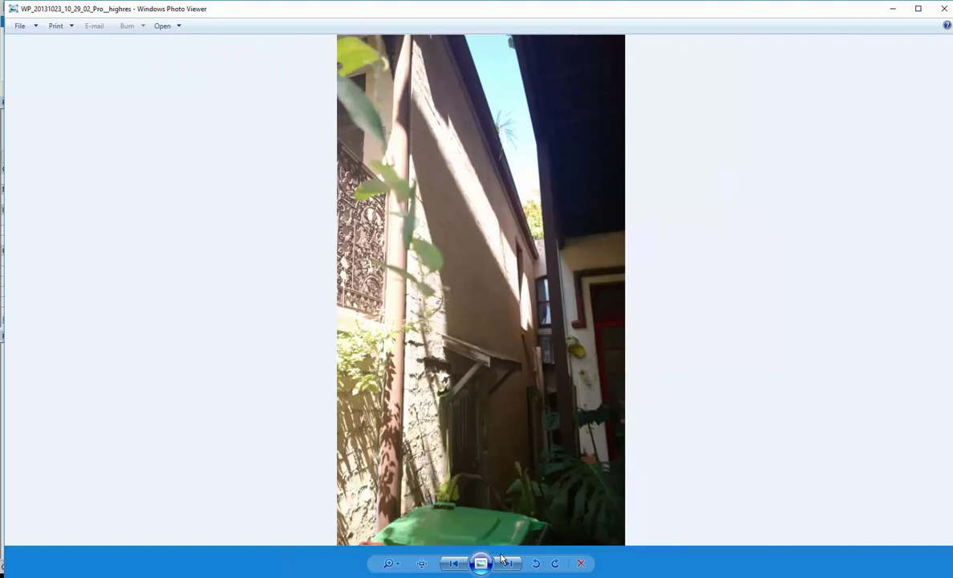
Page through the house reference photos to the front facade shot and examine its balcony and doorways up close
left_click(508, 564)
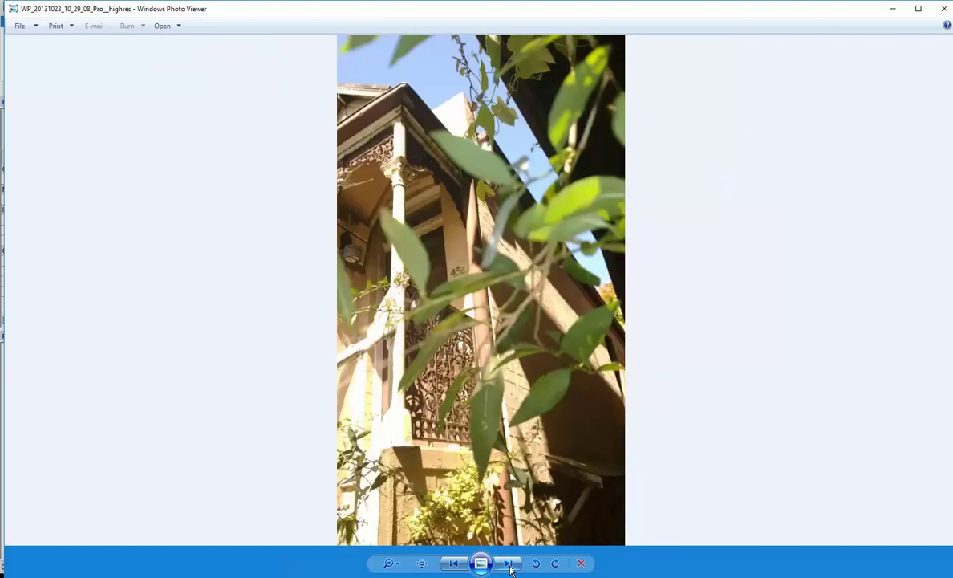
left_click(508, 563)
left_click(508, 563)
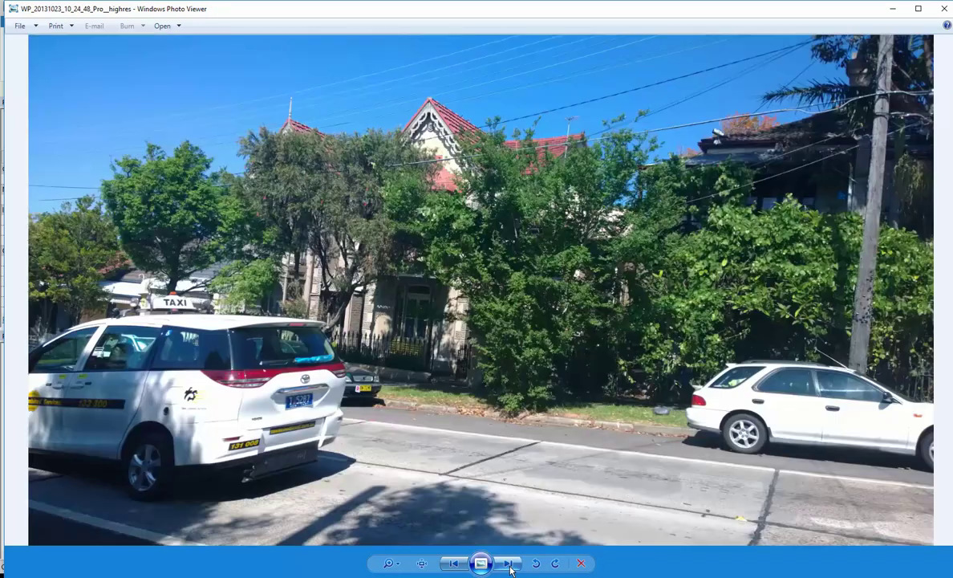
left_click(508, 564)
left_click(508, 564)
left_click(508, 563)
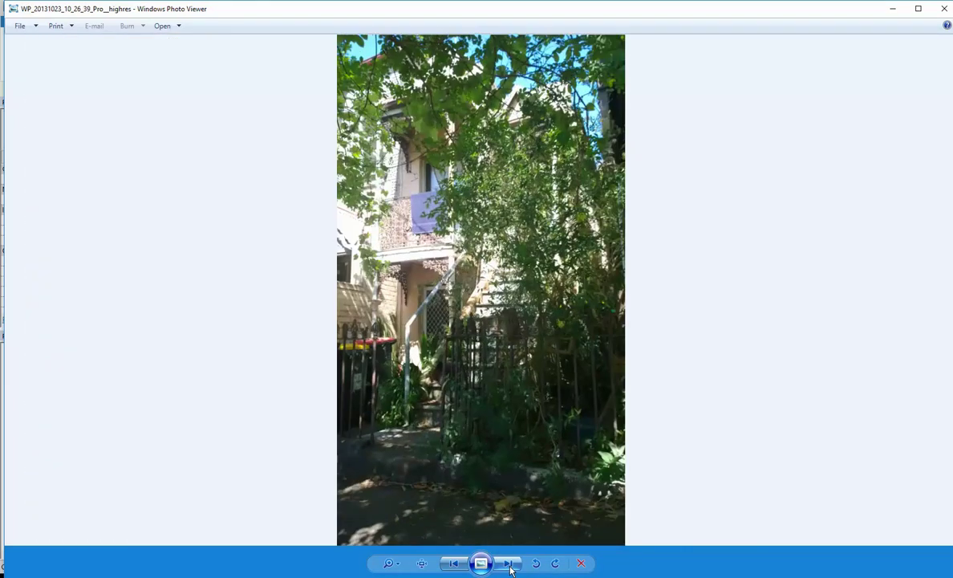
left_click(508, 563)
scroll(513, 319, "up", 2)
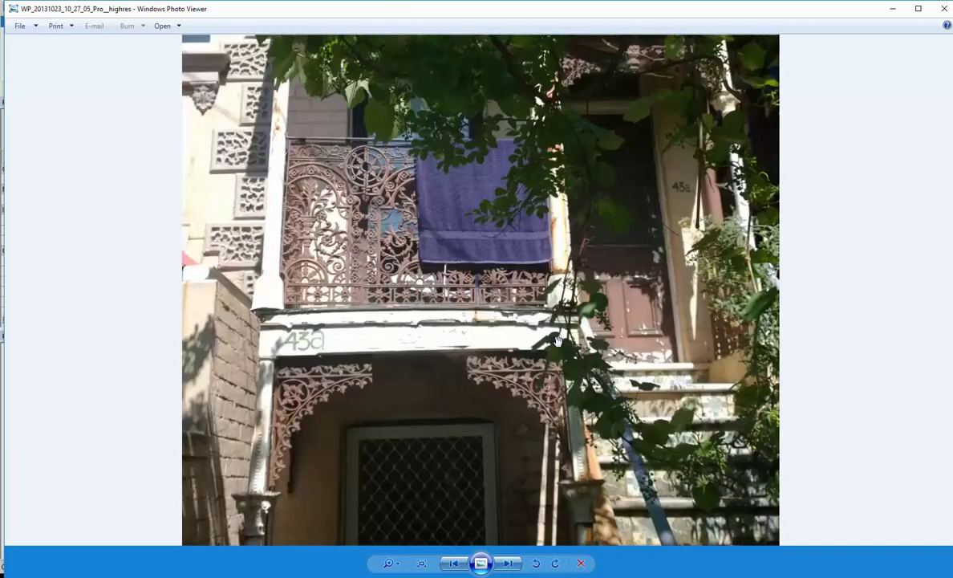
scroll(622, 349, "up", 2)
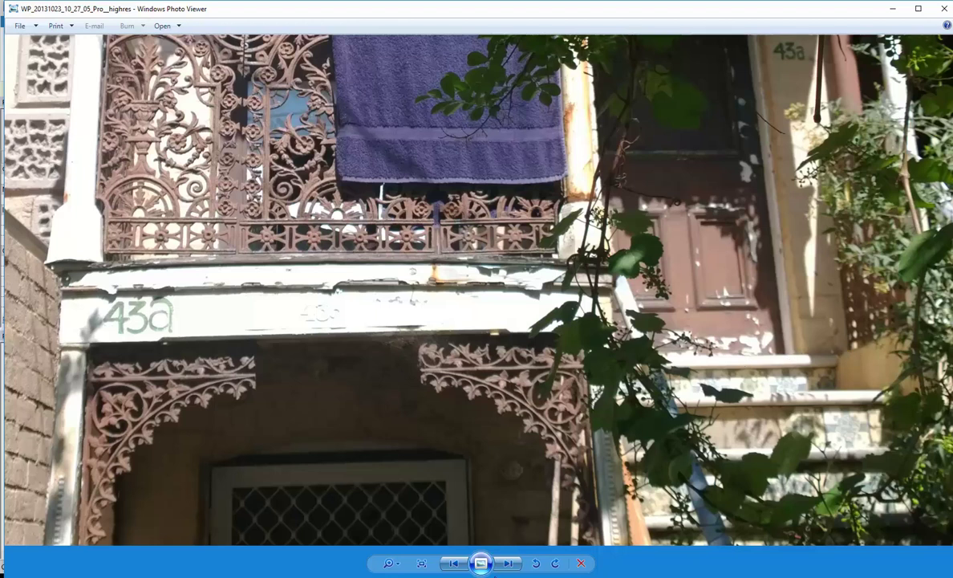
Page on to the side wall photo and examine the upper window opening and the rear window up close
left_click(509, 564)
left_click(509, 564)
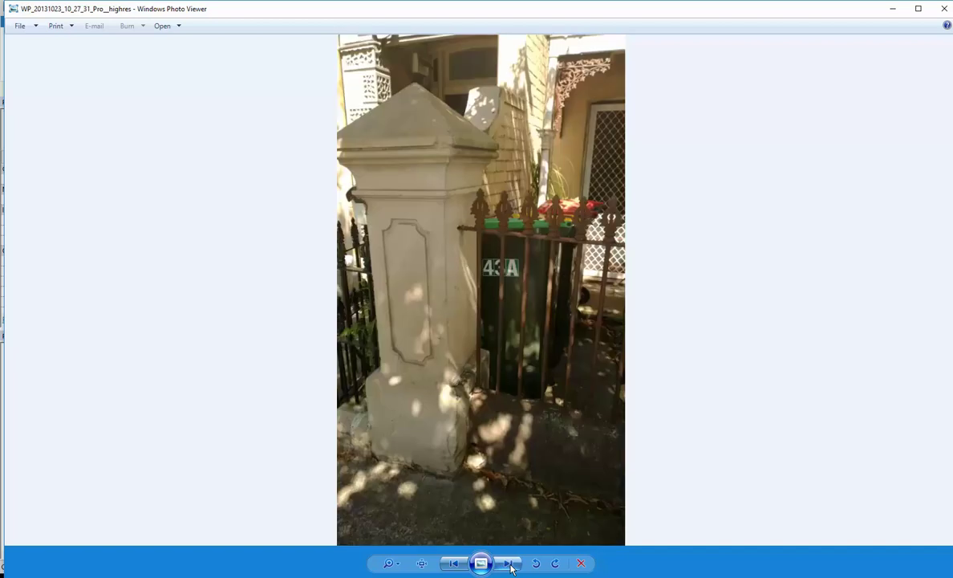
left_click(509, 564)
left_click(509, 564)
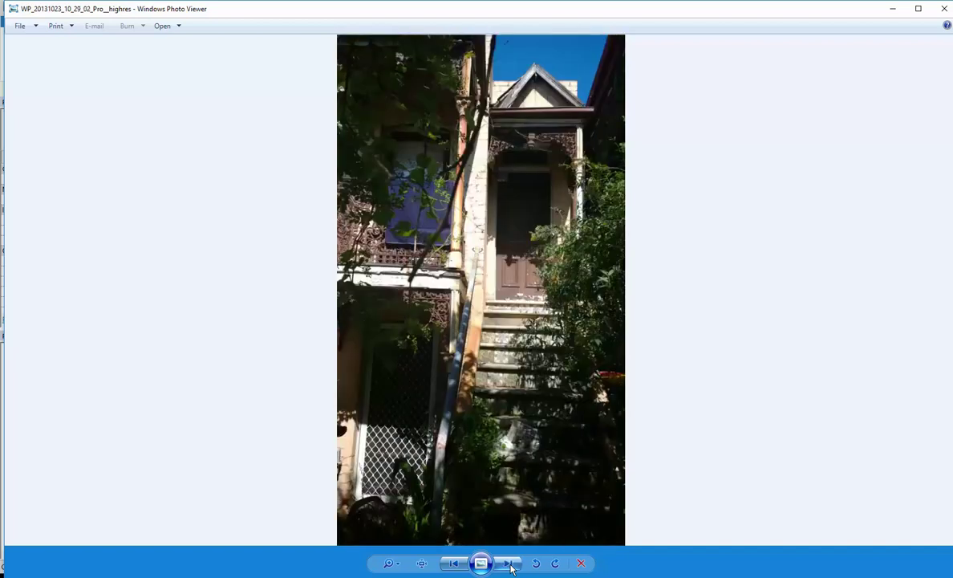
left_click(508, 564)
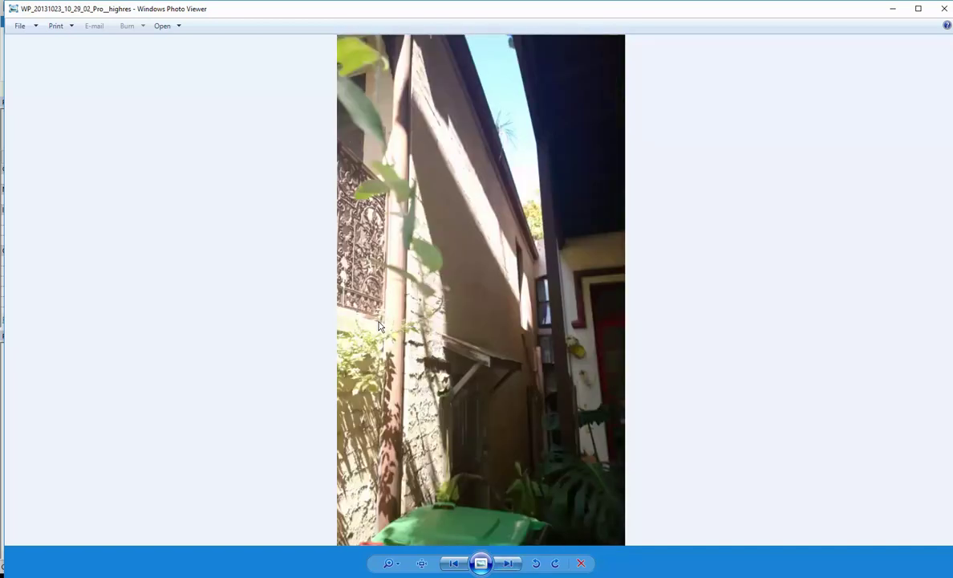
scroll(394, 311, "up", 1)
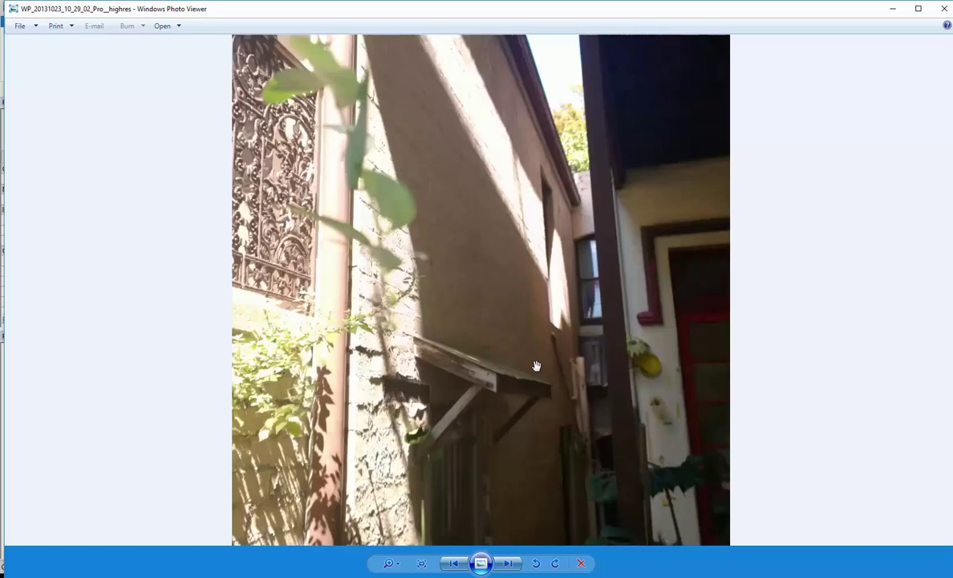
scroll(530, 366, "up", 1)
scroll(506, 366, "up", 1)
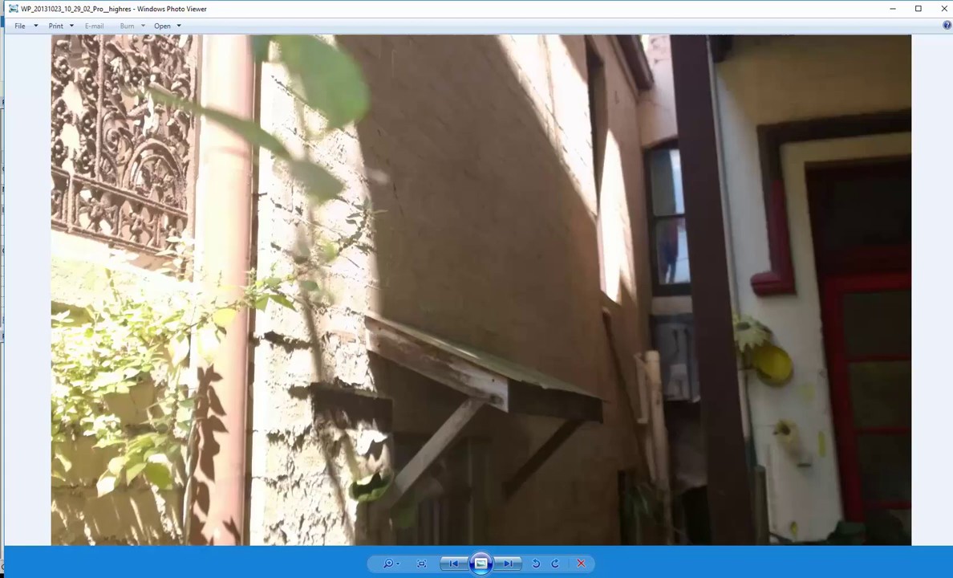
key("super")
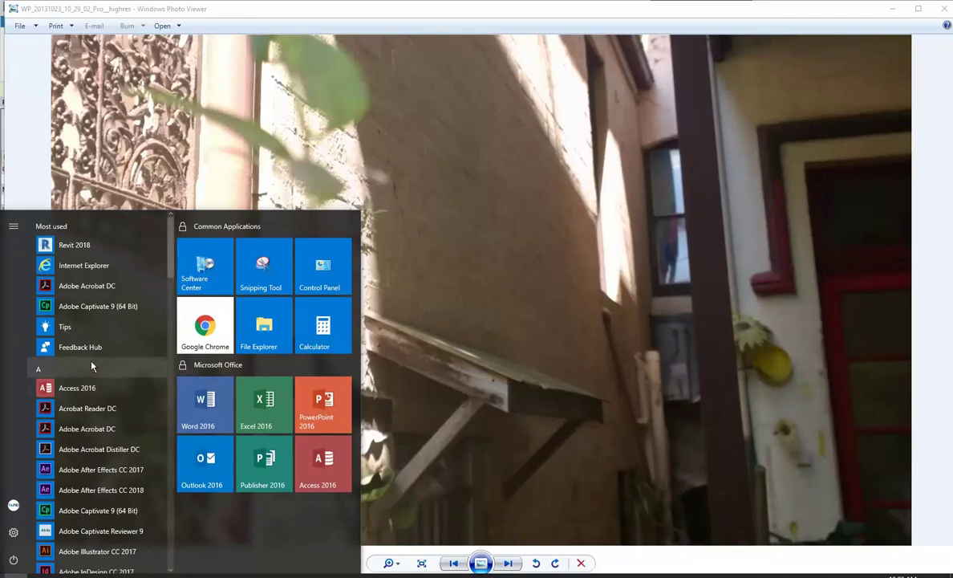
scroll(91, 365, "down", 10)
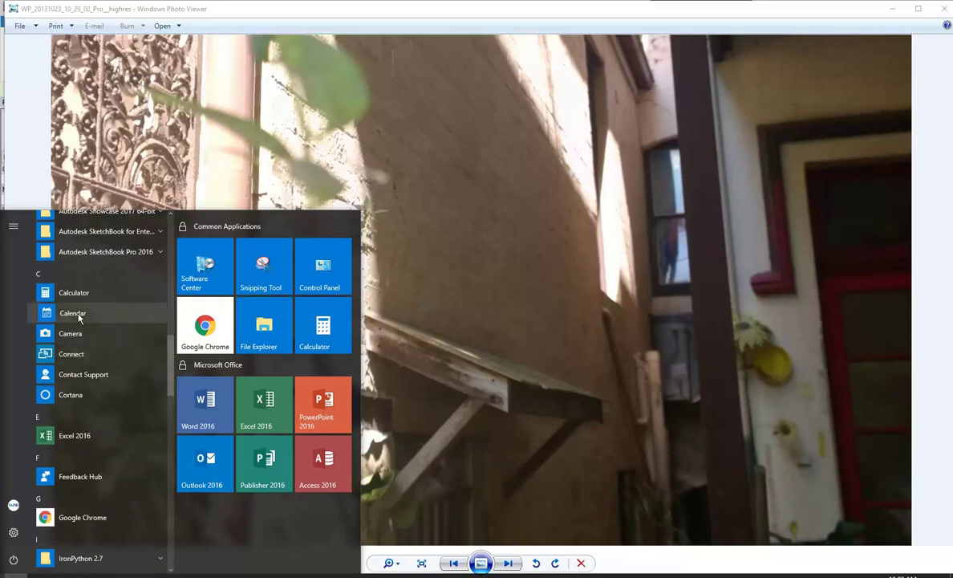
left_click(72, 312)
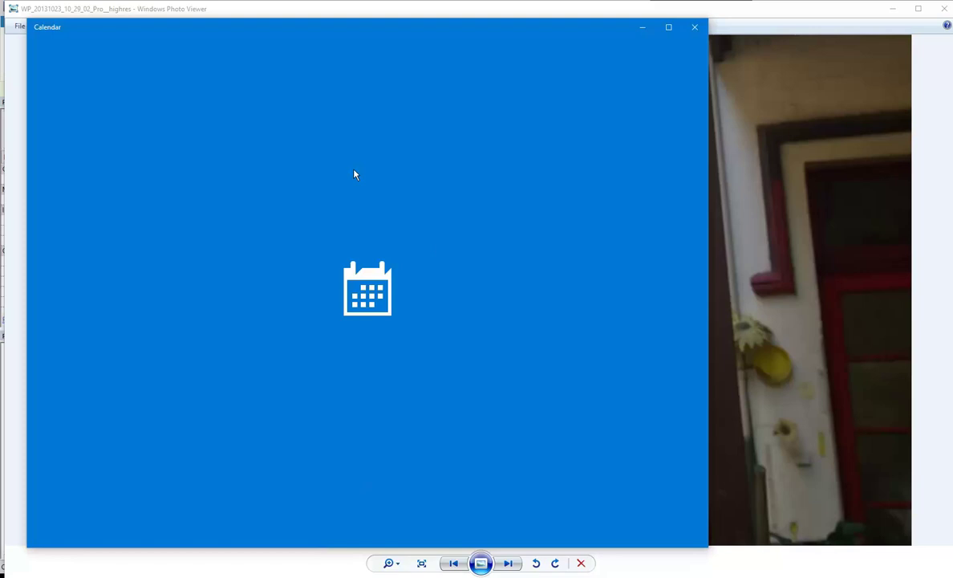
left_click(694, 28)
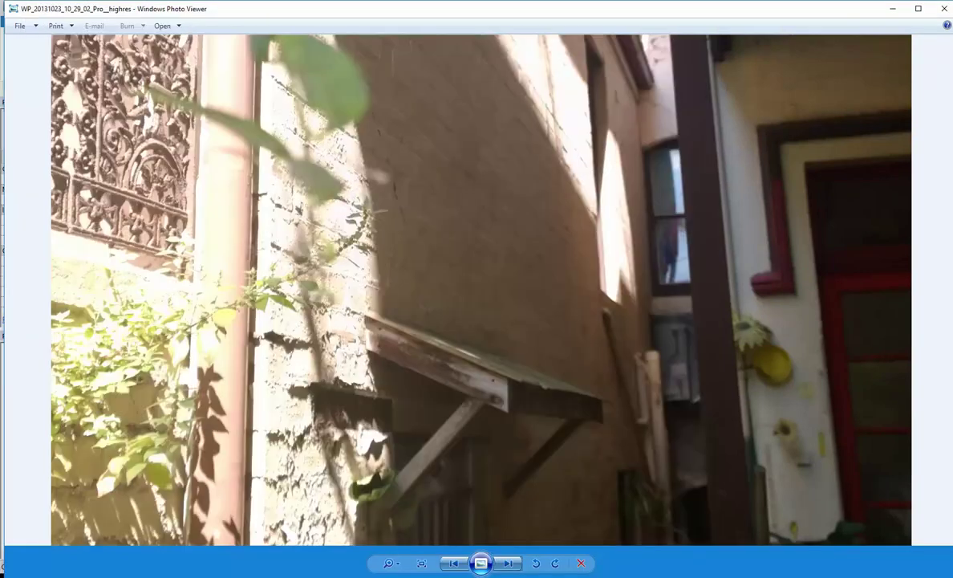
Open the Windows Calculator over the side wall photo
key("super")
scroll(65, 387, "down", 3)
scroll(65, 387, "down", 7)
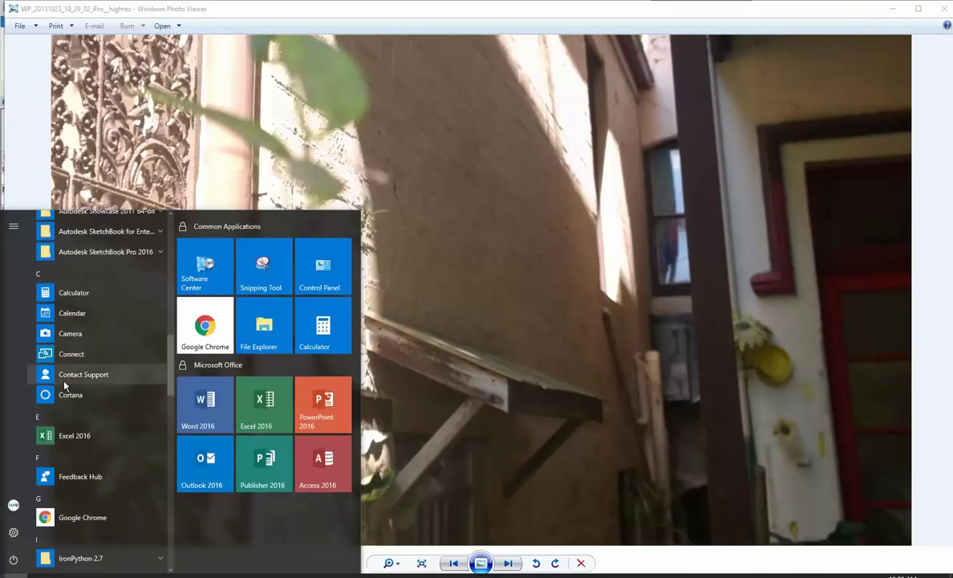
left_click(71, 293)
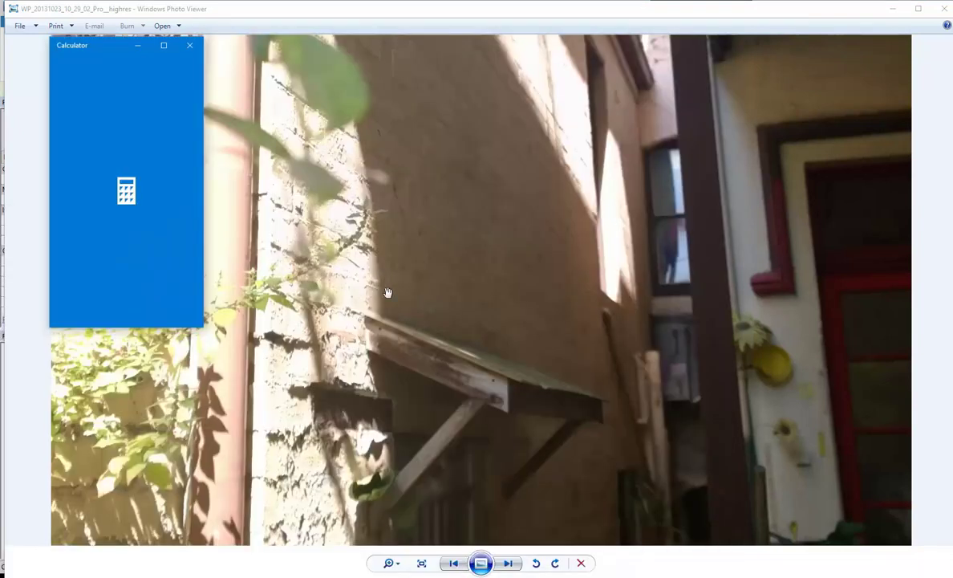
left_click(109, 284)
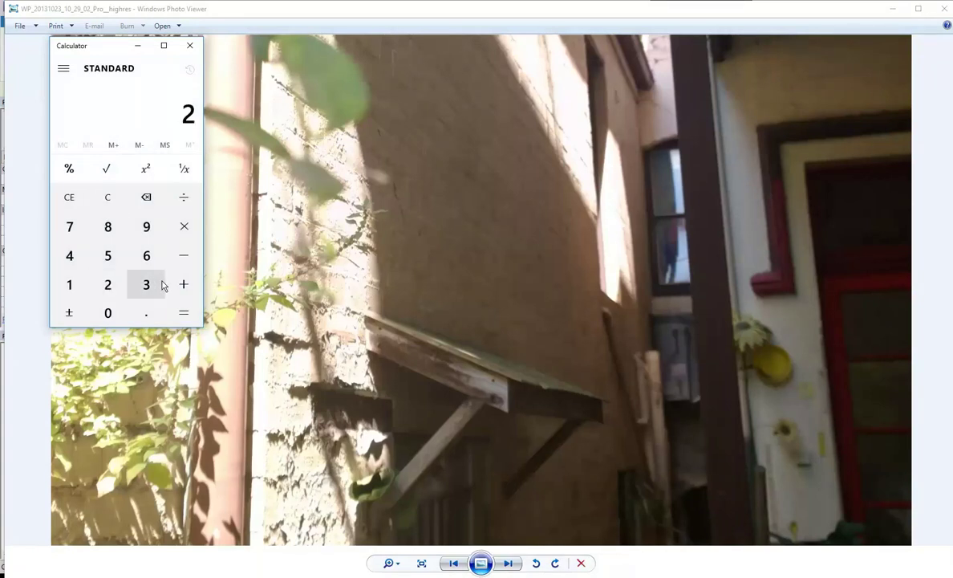
left_click(146, 285)
left_click(103, 314)
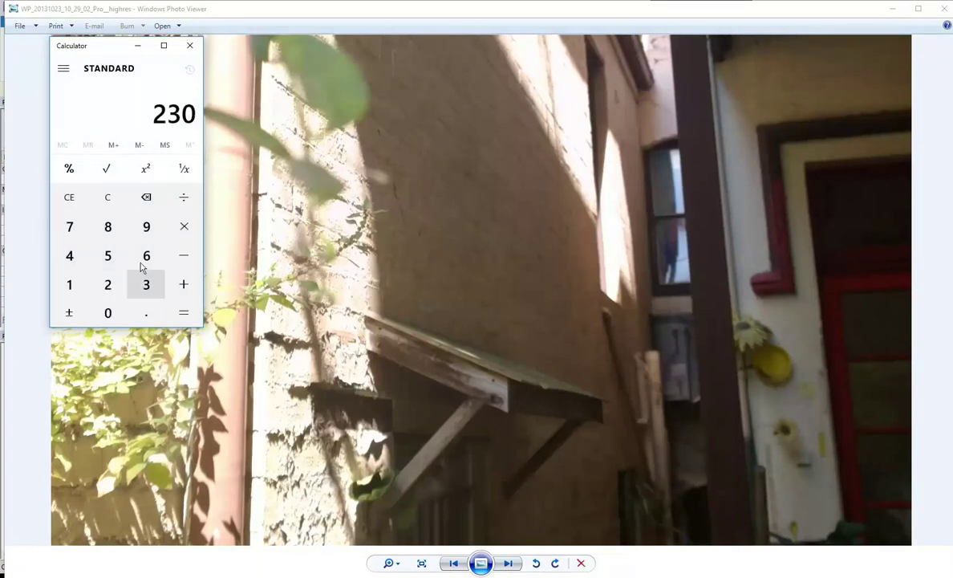
left_click(172, 230)
left_click(70, 287)
left_click(70, 287)
left_click(109, 314)
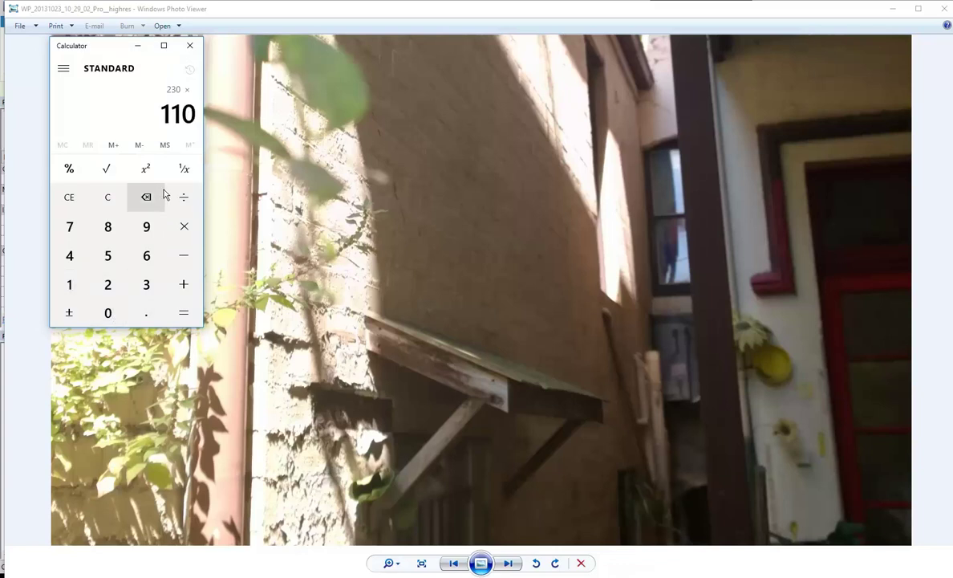
left_click(107, 198)
Calculate 85 × 7 to work out the window's sill height
left_click(108, 227)
left_click(107, 257)
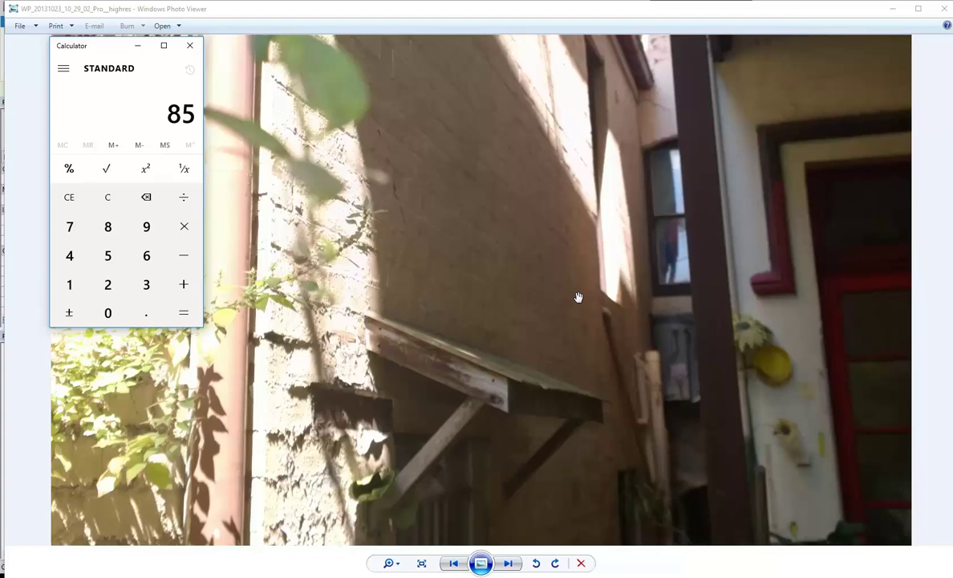
left_click(184, 226)
left_click(69, 227)
left_click(184, 312)
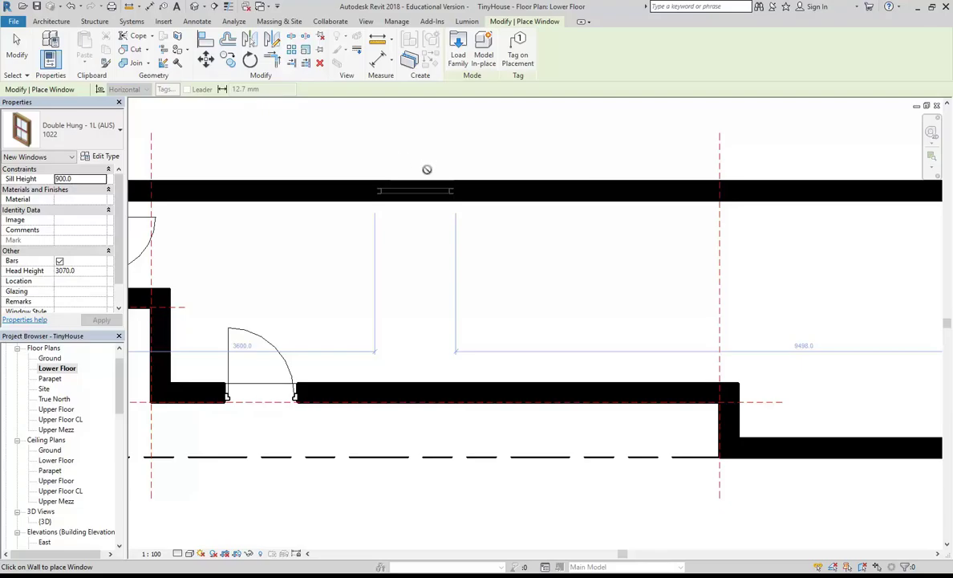
Return to Revit's Lower Floor plan and set the new double-hung window's sill height to 600 mm
middle_click_drag(512, 336, 484, 331)
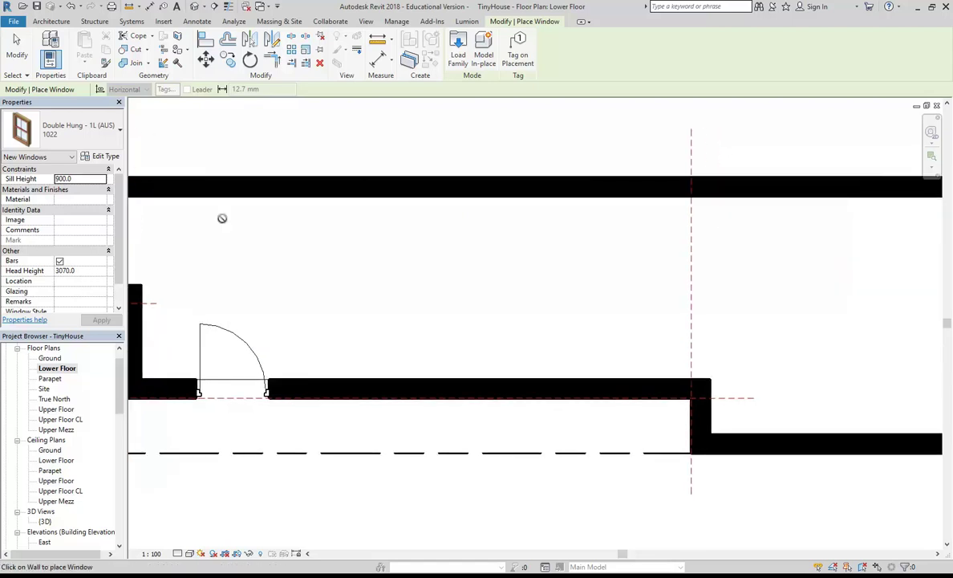
left_click(84, 179)
type("600")
key("Return")
Review the type properties of window type 1022 and duplicate it as a new type named "1000 wide"
left_click(99, 157)
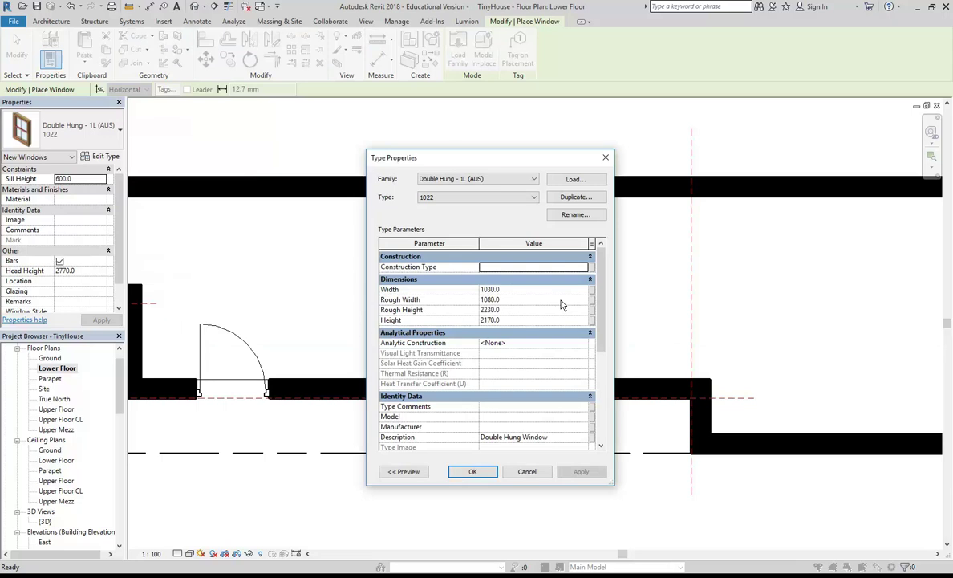
left_click_drag(601, 306, 604, 396)
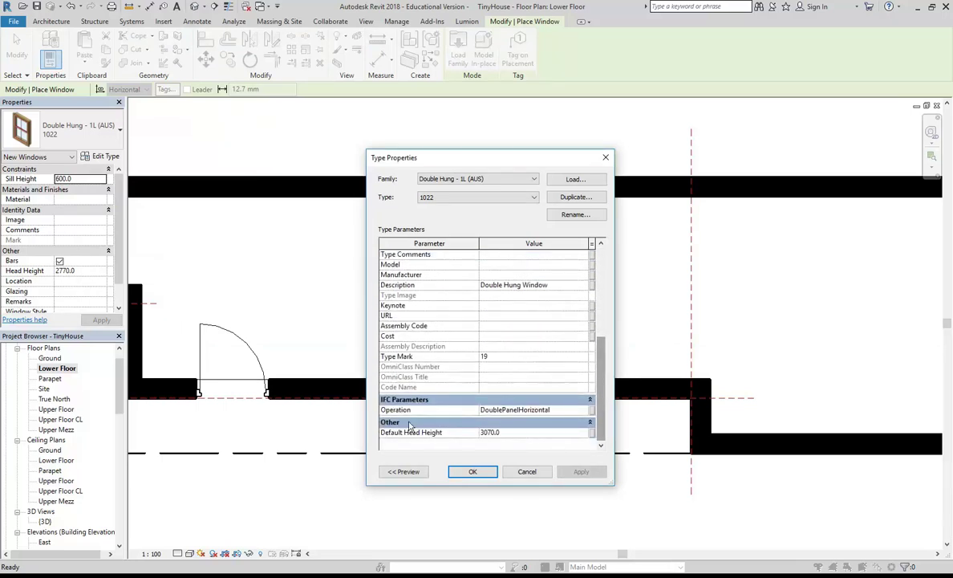
left_click_drag(604, 396, 607, 282)
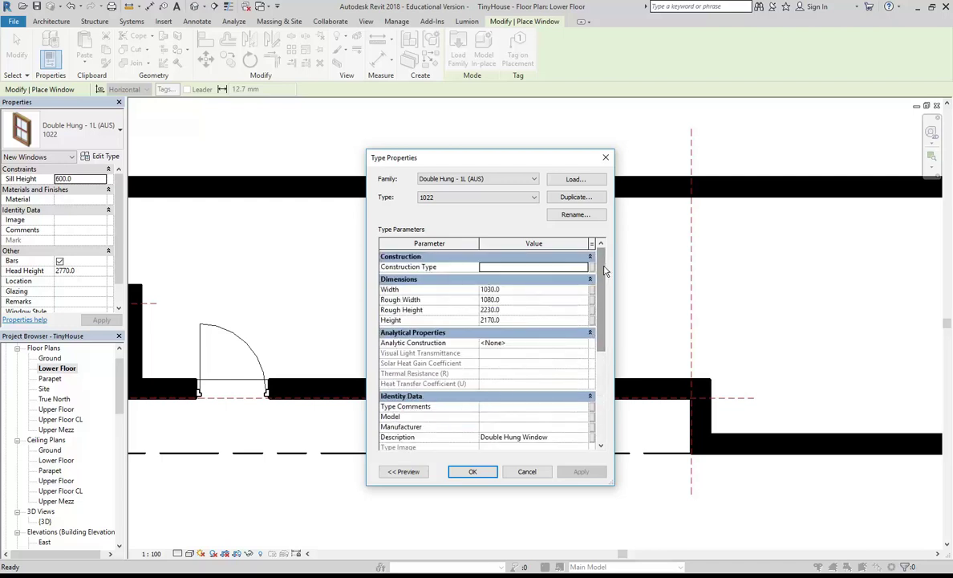
left_click(509, 292)
double_click(509, 291)
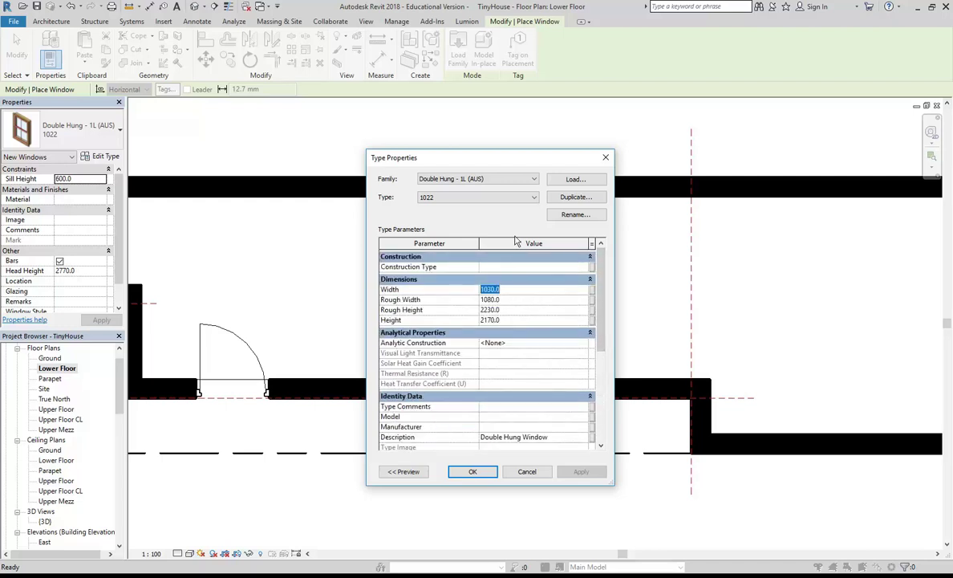
left_click(569, 197)
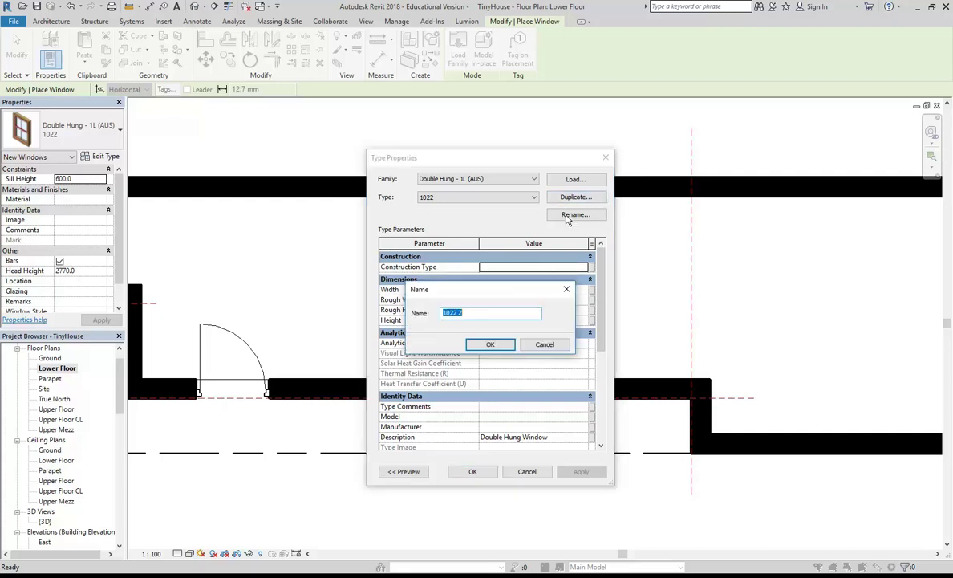
type("1000 wide")
left_click(491, 344)
Enter 1000 for the Width of the 1000 wide type, followed by 1000 for its Rough Width
left_click(514, 290)
type("1000")
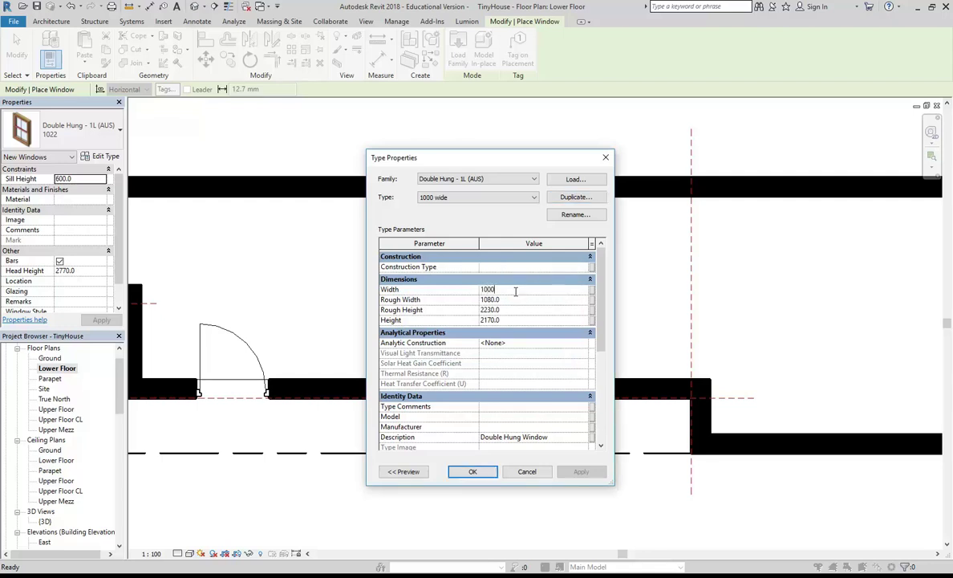
left_click(517, 299)
type("1000")
key("shift+Tab")
left_click(524, 299)
left_click(504, 299)
left_click(519, 290)
Switch to the side wall photo to examine the window opening, and calculate 22 × 85 in Calculator for its height
left_click(376, 576)
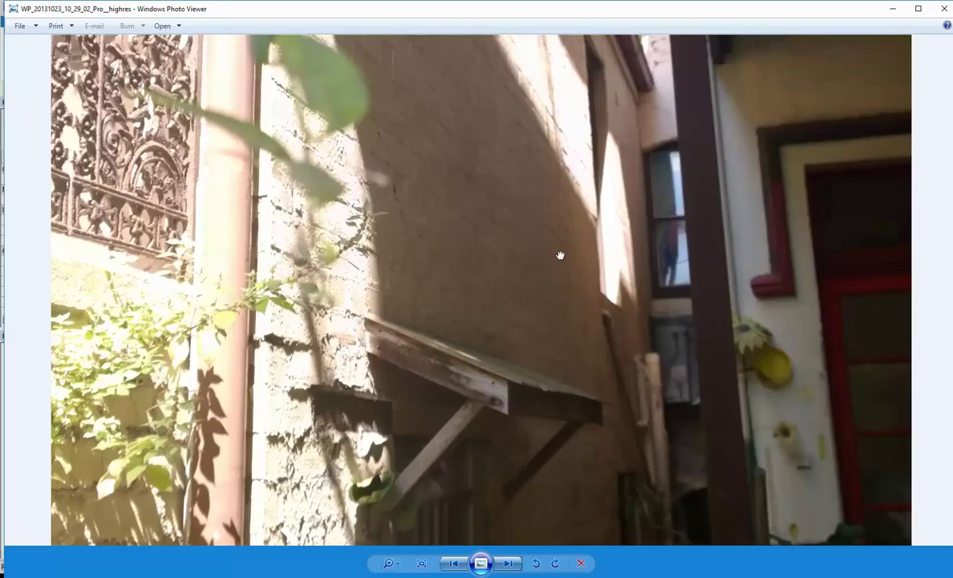
left_click_drag(572, 228, 537, 330)
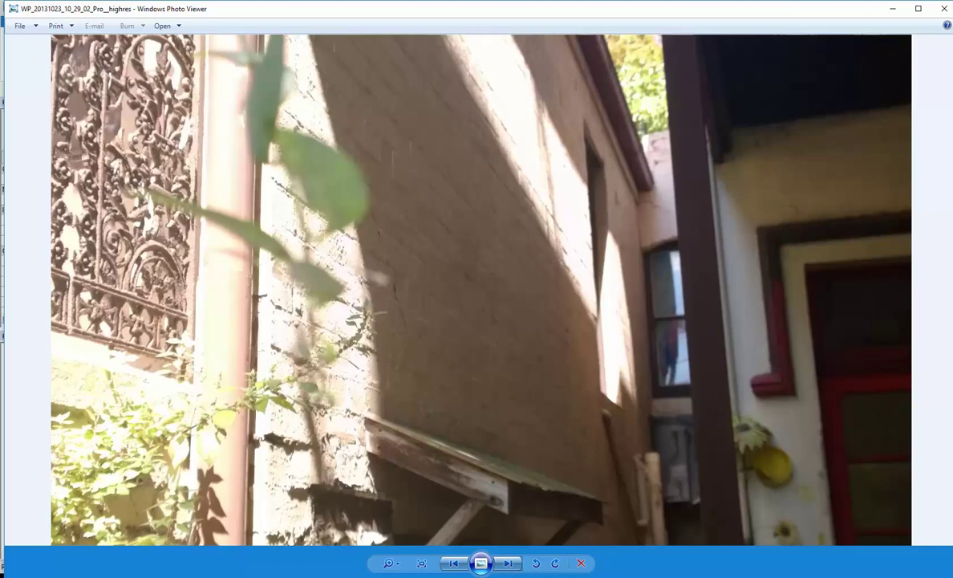
key("alt+Tab")
left_click(109, 199)
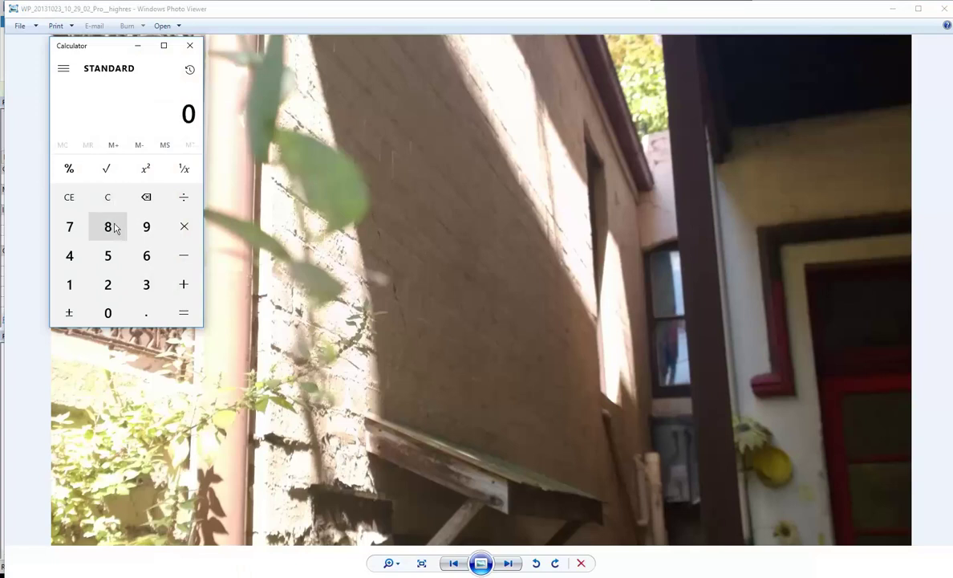
left_click(102, 281)
left_click(102, 281)
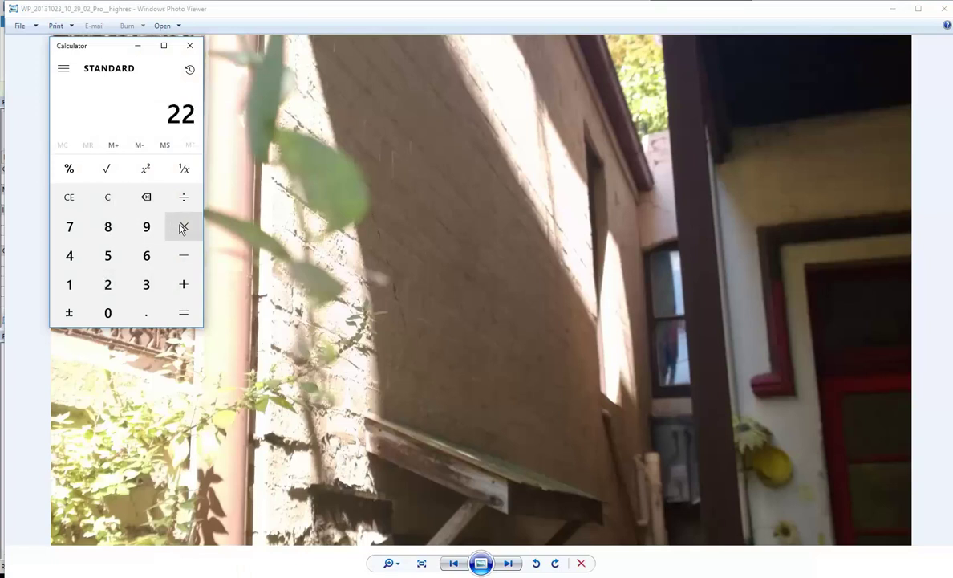
left_click(181, 224)
left_click(108, 227)
left_click(108, 255)
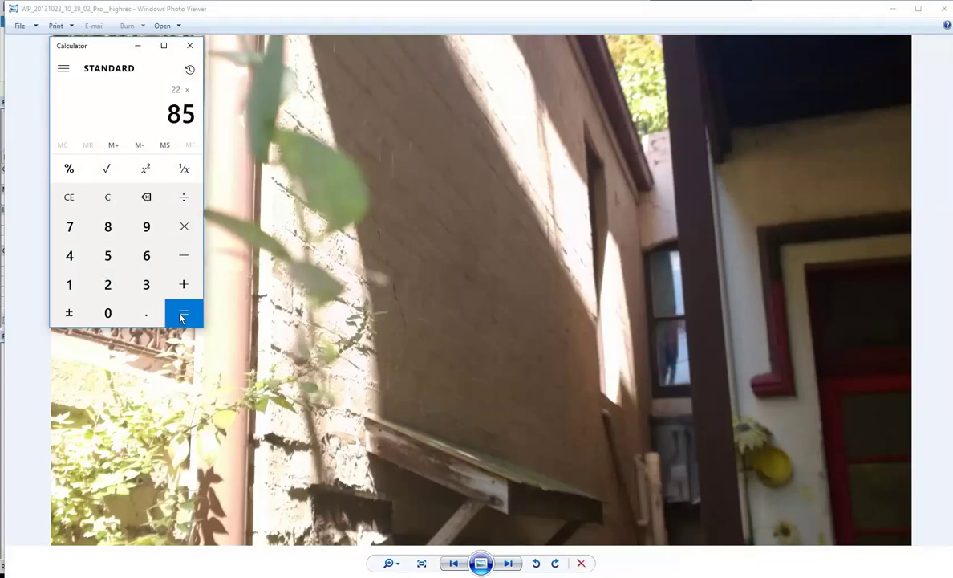
left_click(184, 312)
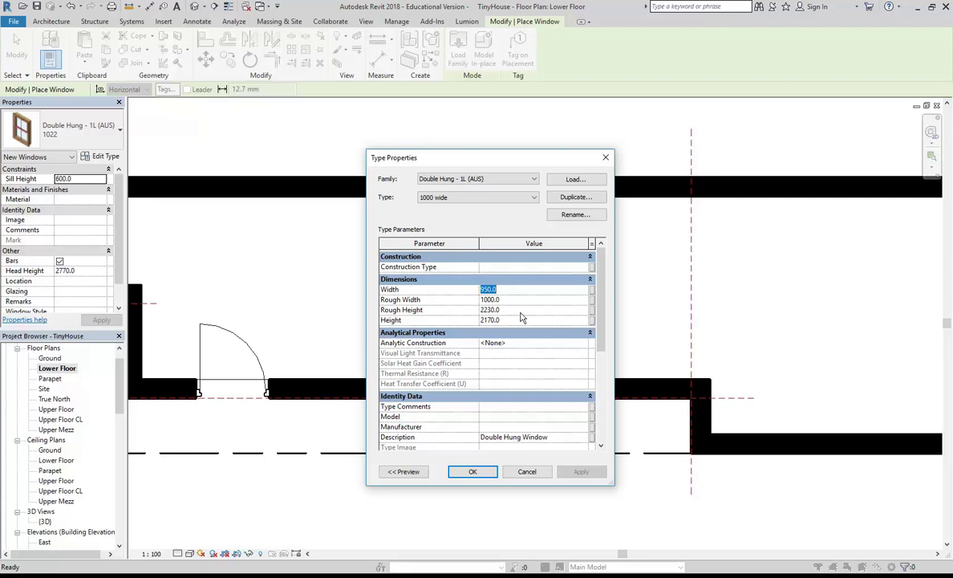
Return to Revit and set the Rough Height of the 1000 wide window type to 1870 mm
left_click(522, 309)
type("1870")
left_click(514, 320)
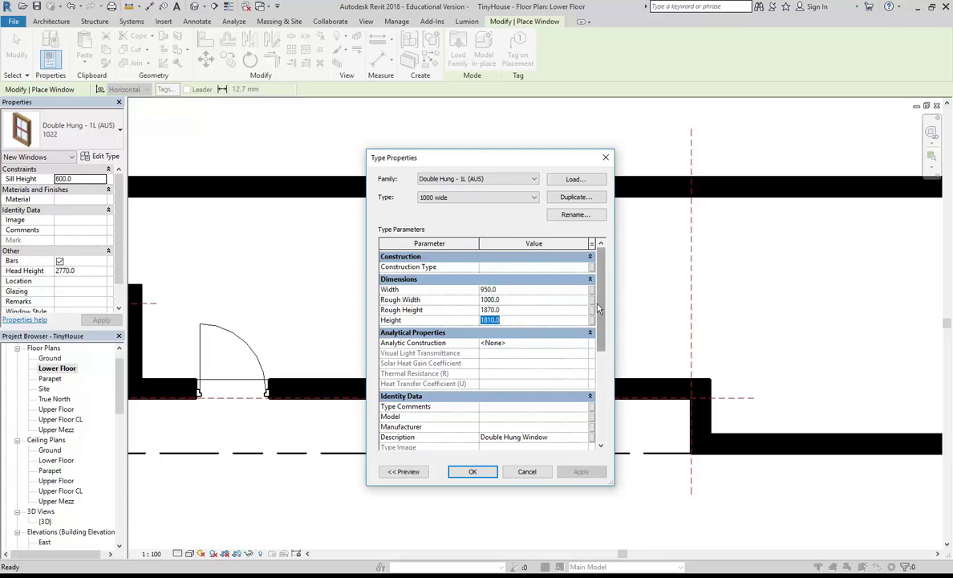
Set the Default Head Height of the 1000 wide window type to 2470 mm
left_click_drag(601, 305, 599, 411)
left_click(528, 433)
type("2470")
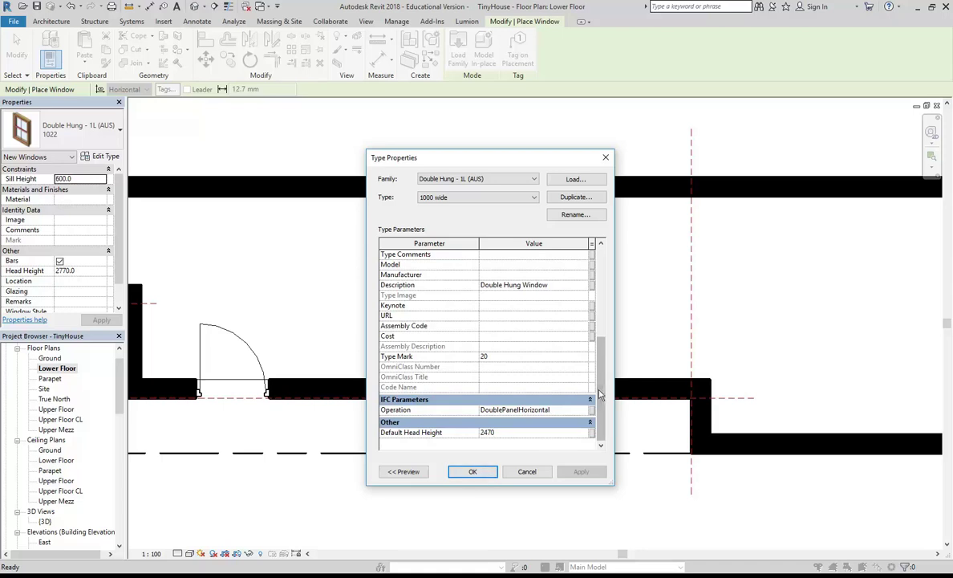
left_click_drag(601, 393, 608, 299)
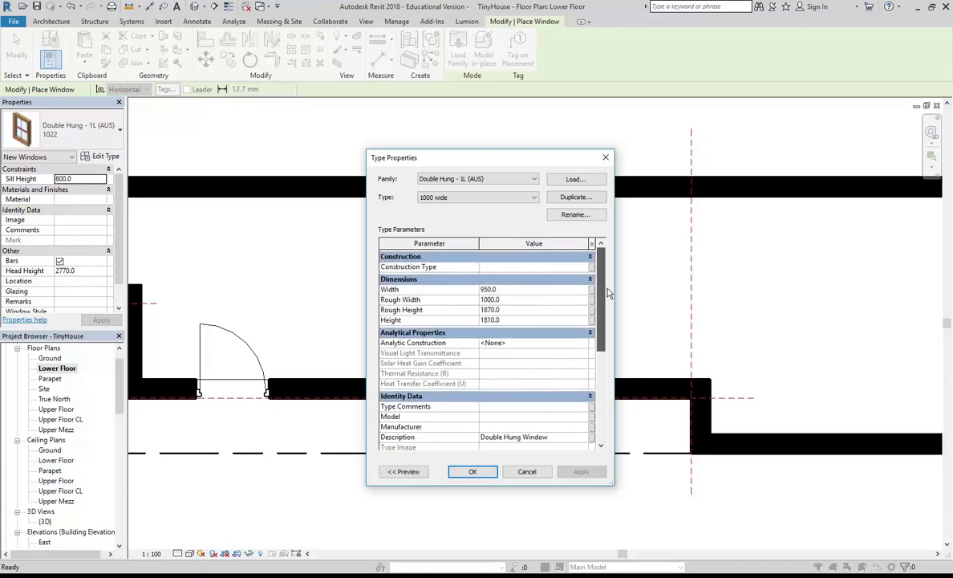
scroll(608, 294, "down", 5)
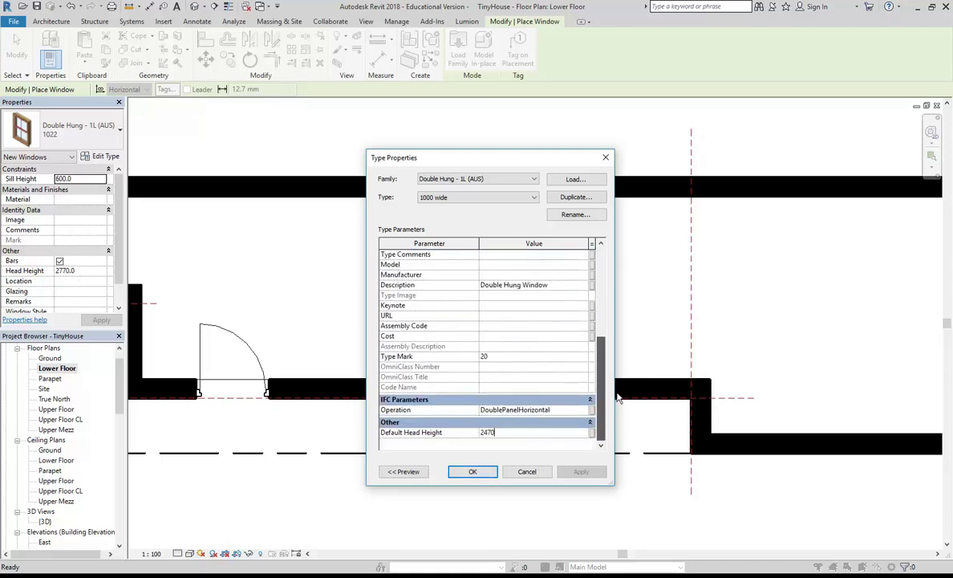
Accept the type properties of the 1000 wide window and open the Upper Floor plan
left_click(473, 472)
middle_click_drag(553, 430, 464, 410)
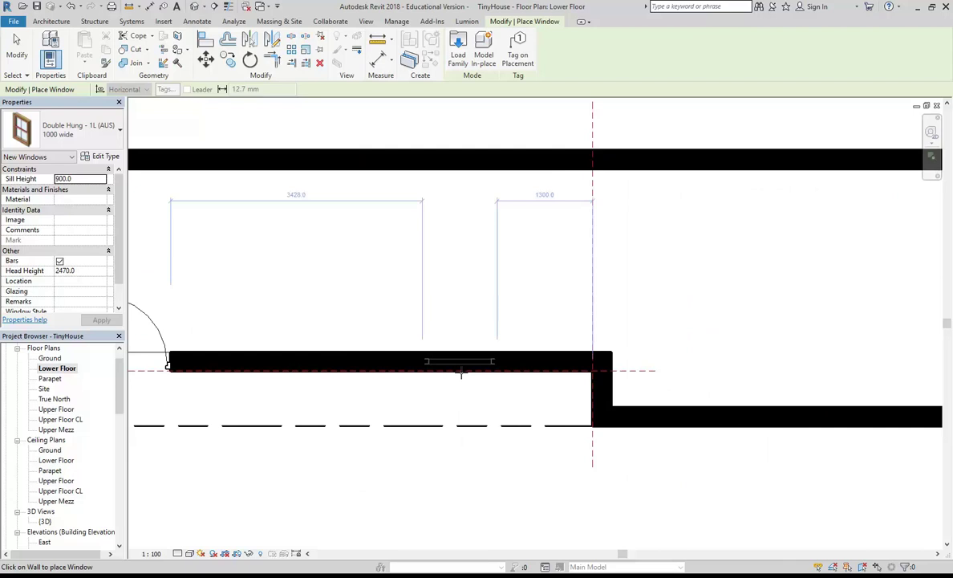
scroll(461, 373, "down", 2)
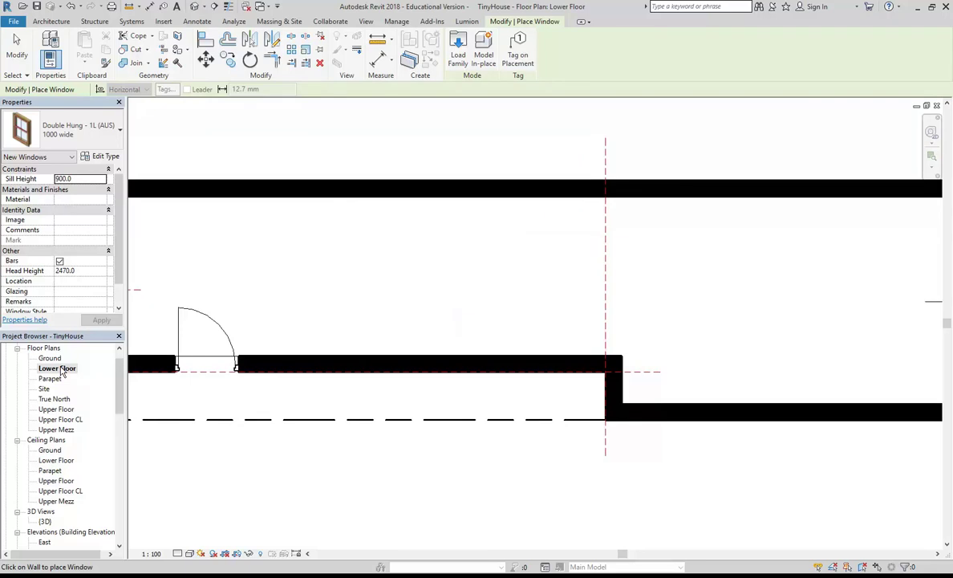
double_click(54, 410)
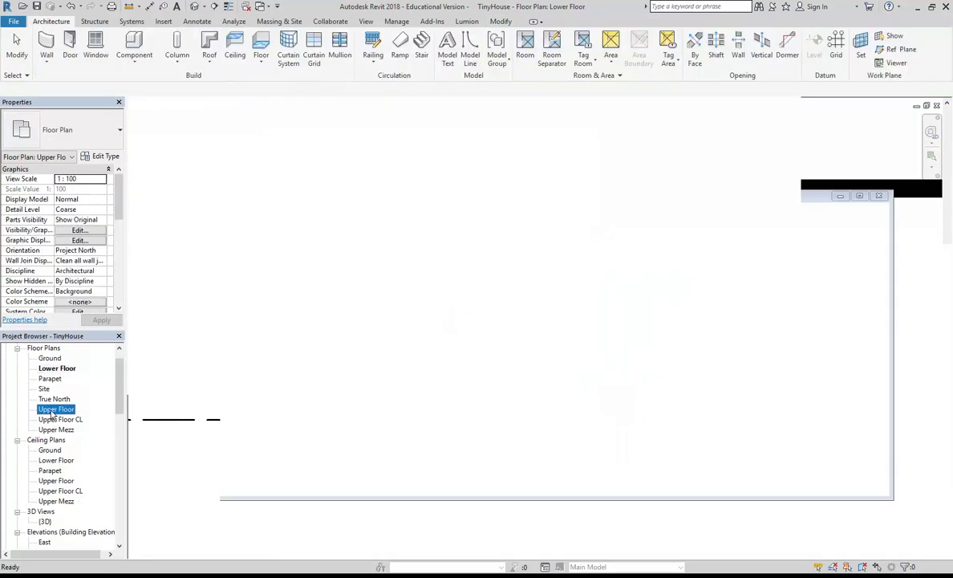
scroll(560, 387, "up", 2)
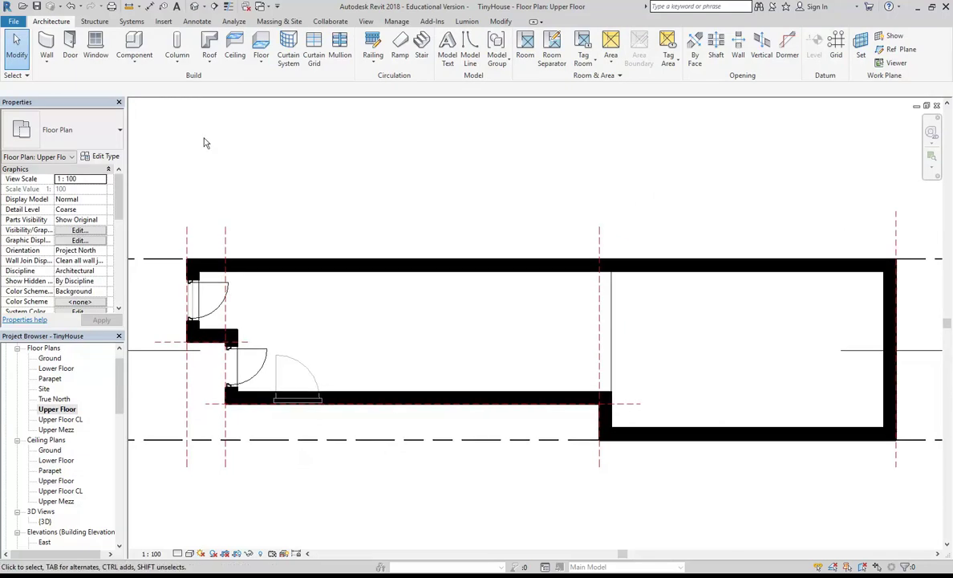
Start placing a 1000 wide double-hung window and set its Sill Height to 600 mm
left_click(96, 45)
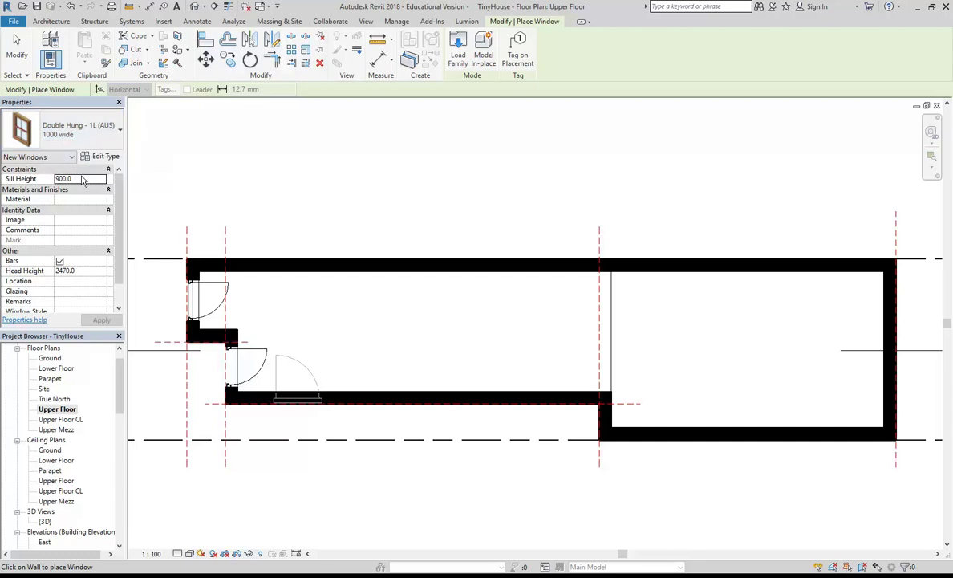
scroll(112, 211, "down", 2)
scroll(120, 205, "up", 2)
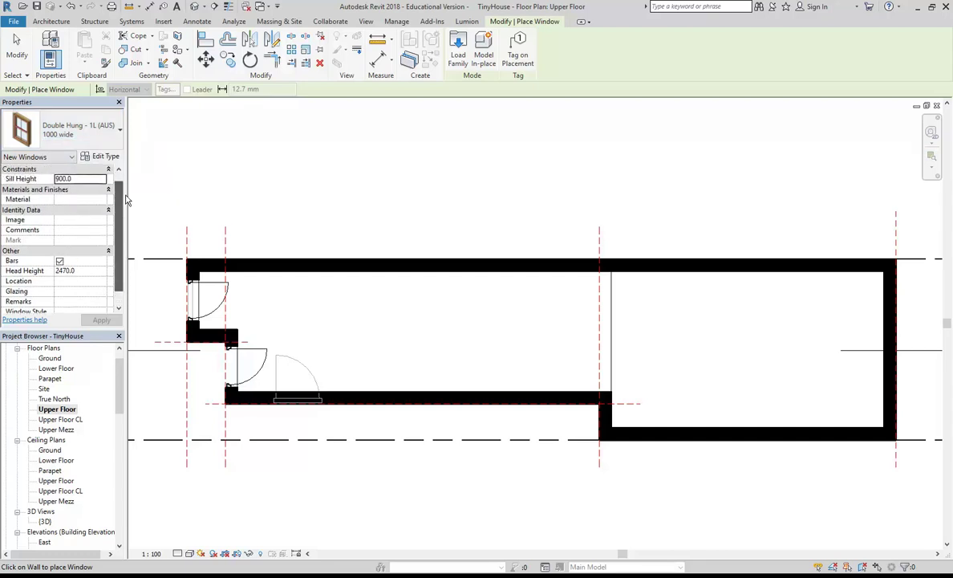
scroll(120, 197, "down", 1)
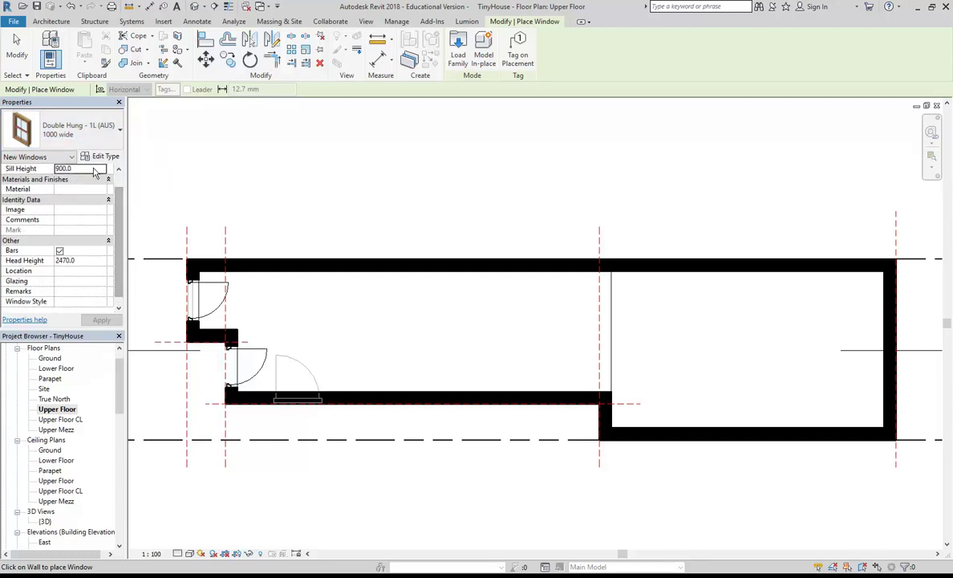
scroll(99, 175, "up", 1)
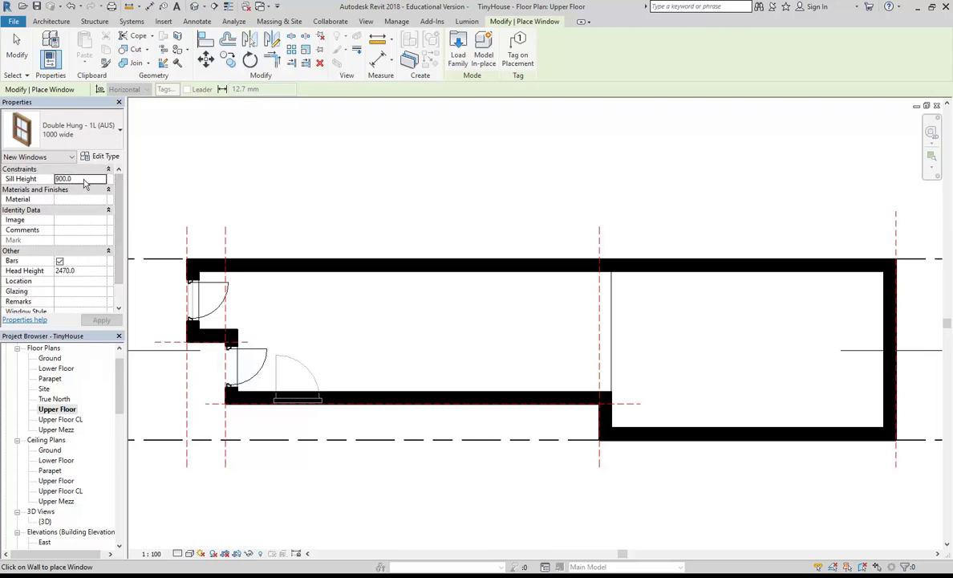
left_click(83, 179)
type("6")
middle_click_drag(458, 350, 493, 350)
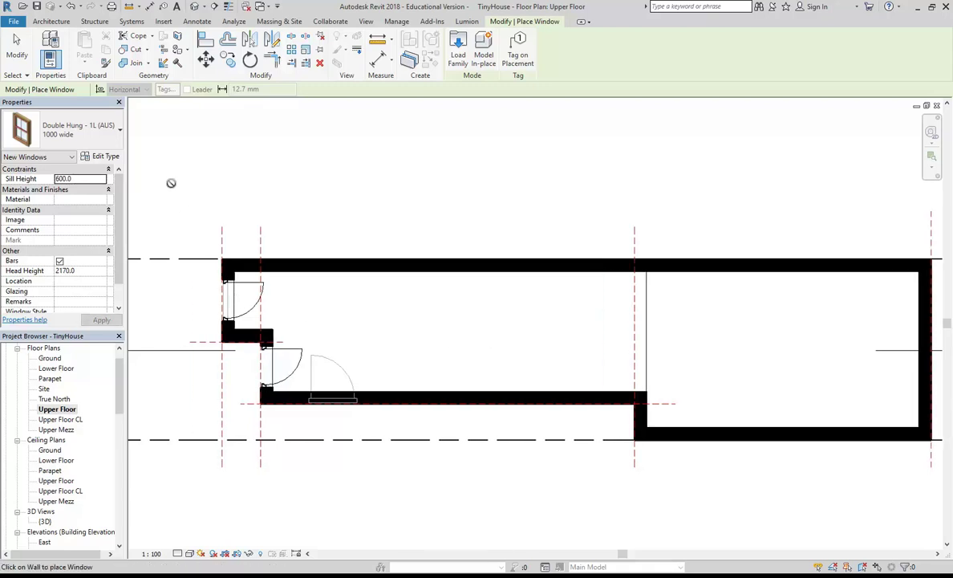
Open the type properties of the 1000 wide window and set the Rough Height to 1870 mm
left_click(101, 155)
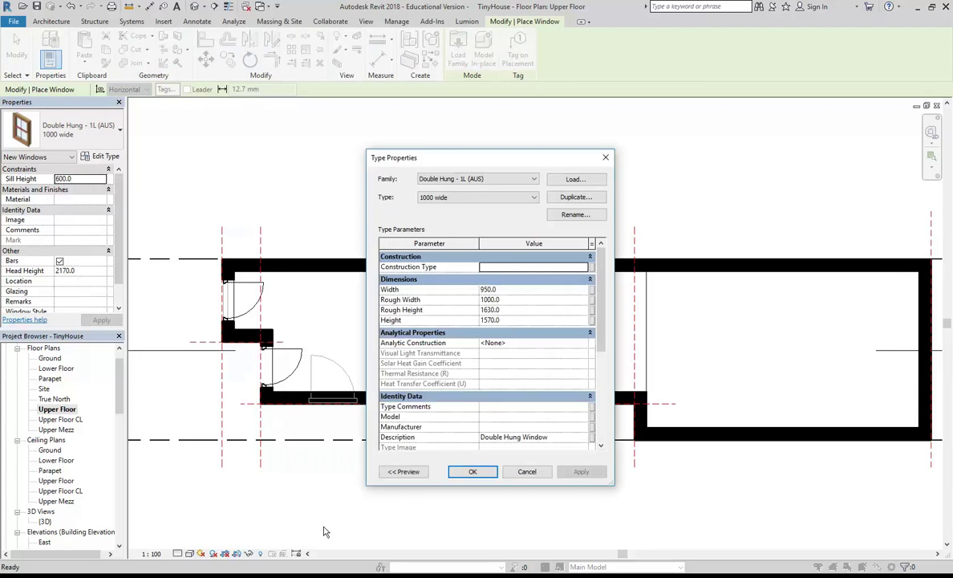
key("alt+Tab")
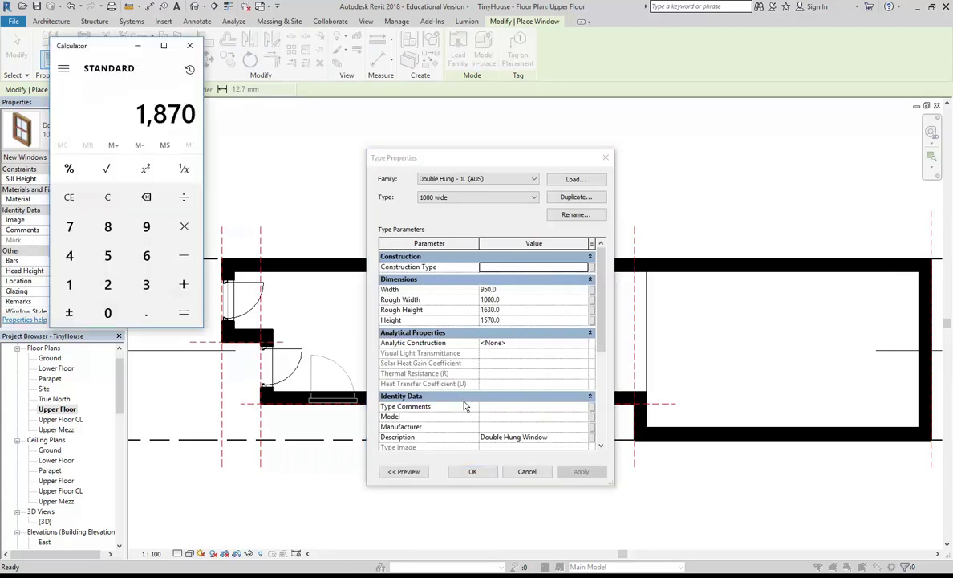
key("alt+Tab")
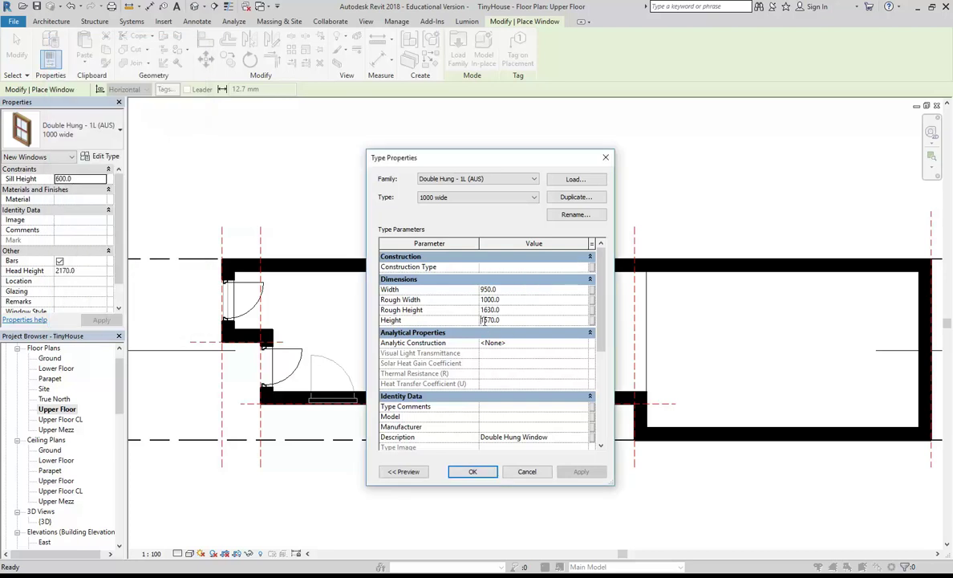
type("5")
left_click(507, 310)
type("1870")
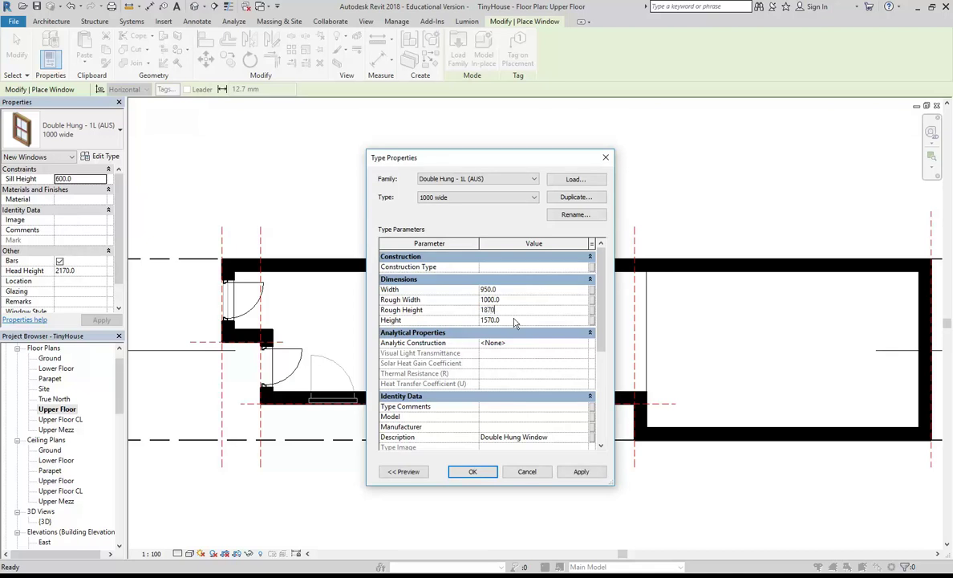
key("Tab")
Change the Default Head Height of the 1000 wide window type to 2410 mm
left_click_drag(602, 280, 603, 367)
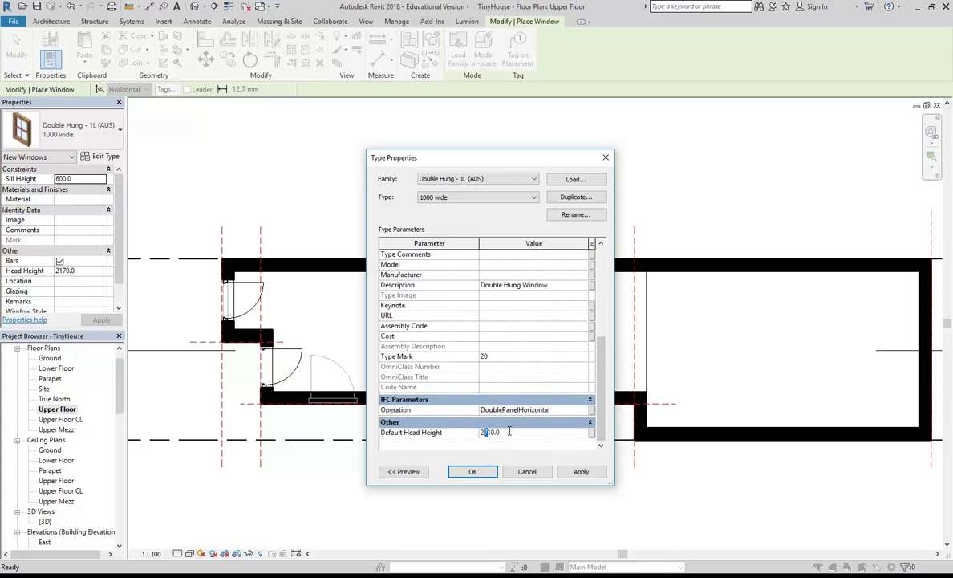
left_click_drag(602, 392, 608, 321)
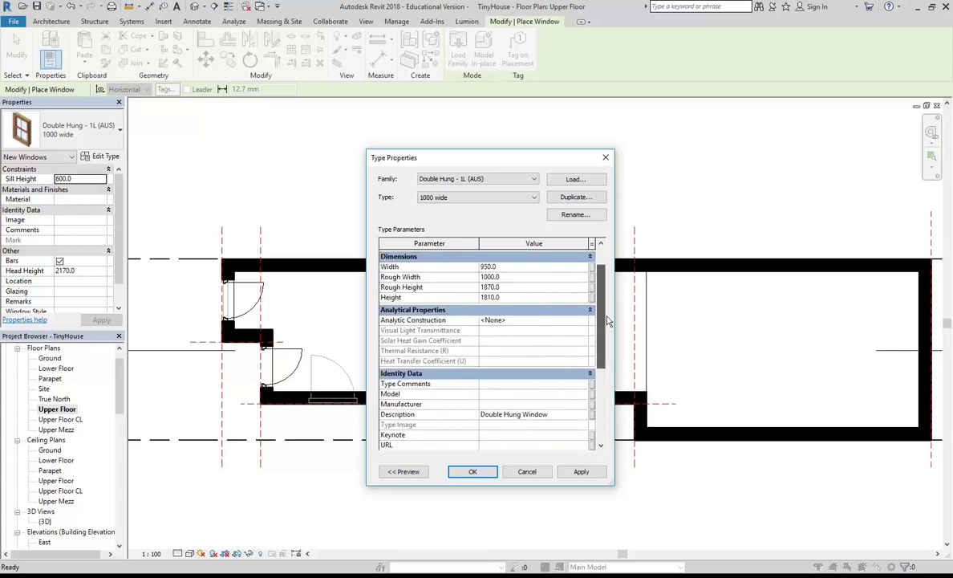
scroll(530, 361, "down", 5)
left_click(484, 432)
type("410.0")
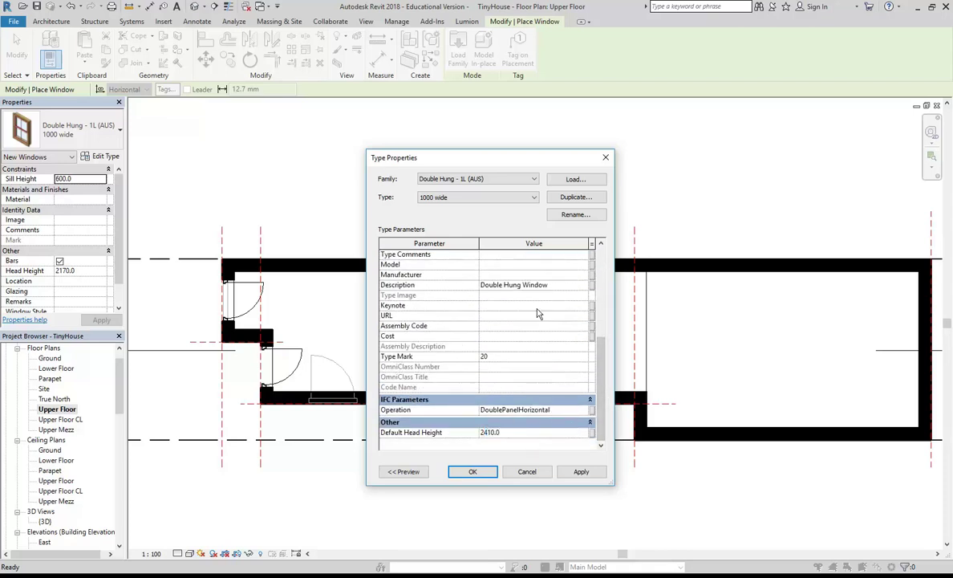
Check the calculated height in Calculator and reset the Rough Height of the 1000 wide window type to 1870 mm
scroll(562, 337, "up", 5)
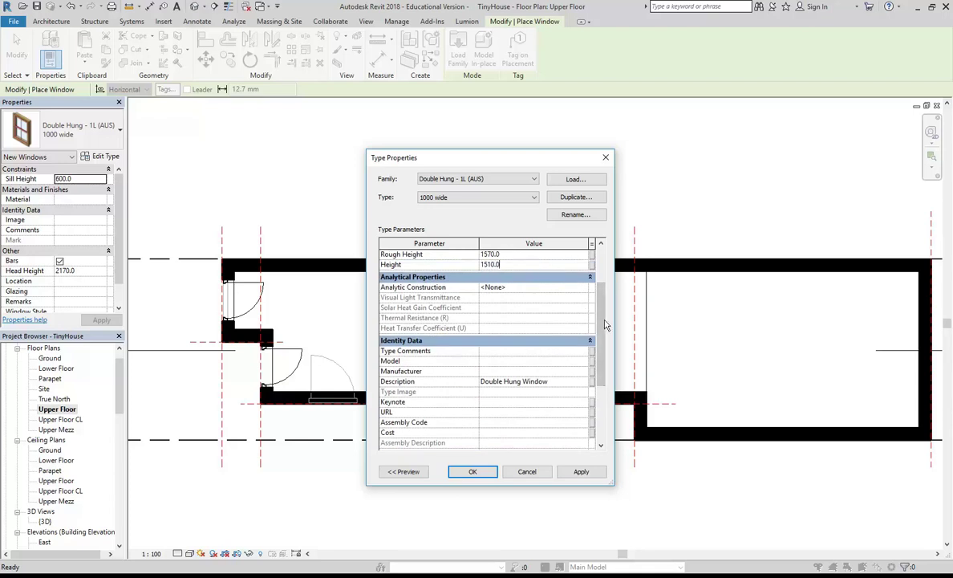
scroll(594, 320, "up", 2)
left_click(519, 310)
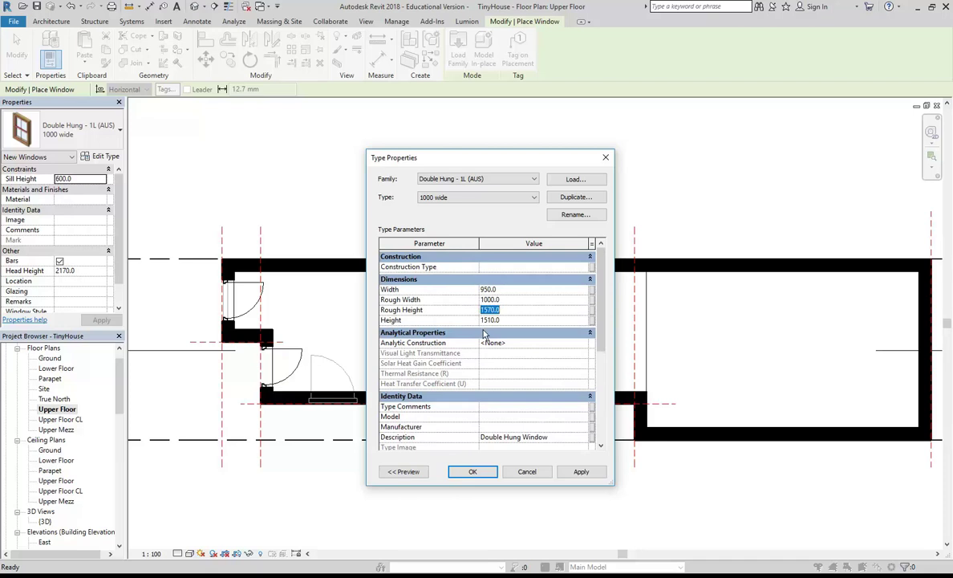
key("alt+Tab")
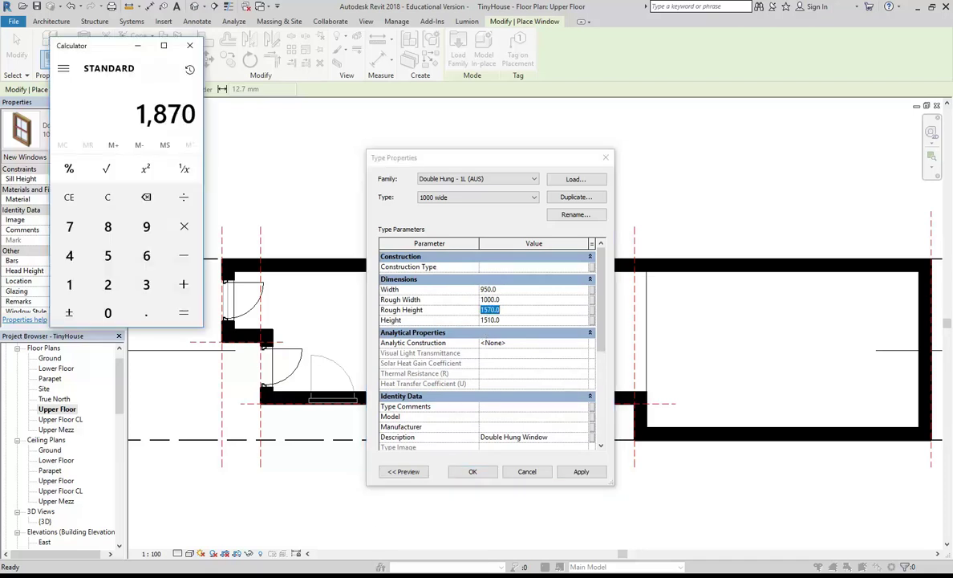
key("alt+Tab")
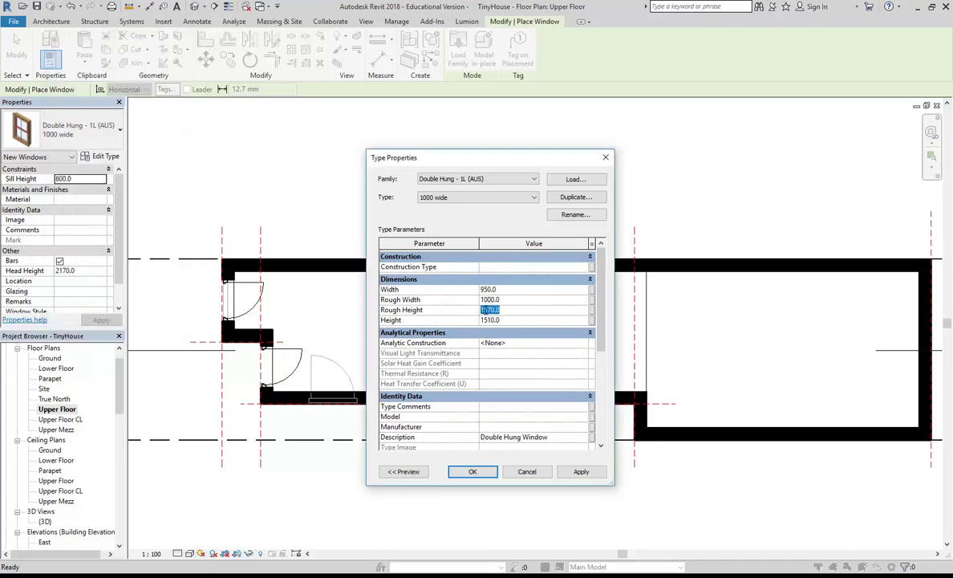
left_click(484, 310)
type("8")
key("Tab")
Compare the type's Default Head Height with its Rough Height and accept the type properties
left_click_drag(600, 320, 606, 389)
left_click(518, 433)
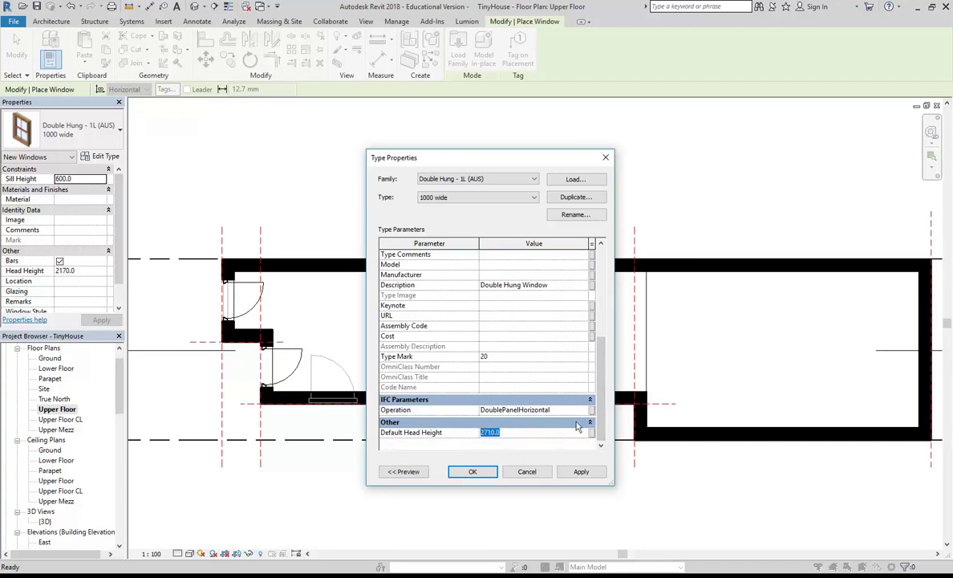
scroll(560, 353, "up", 4)
left_click(518, 298)
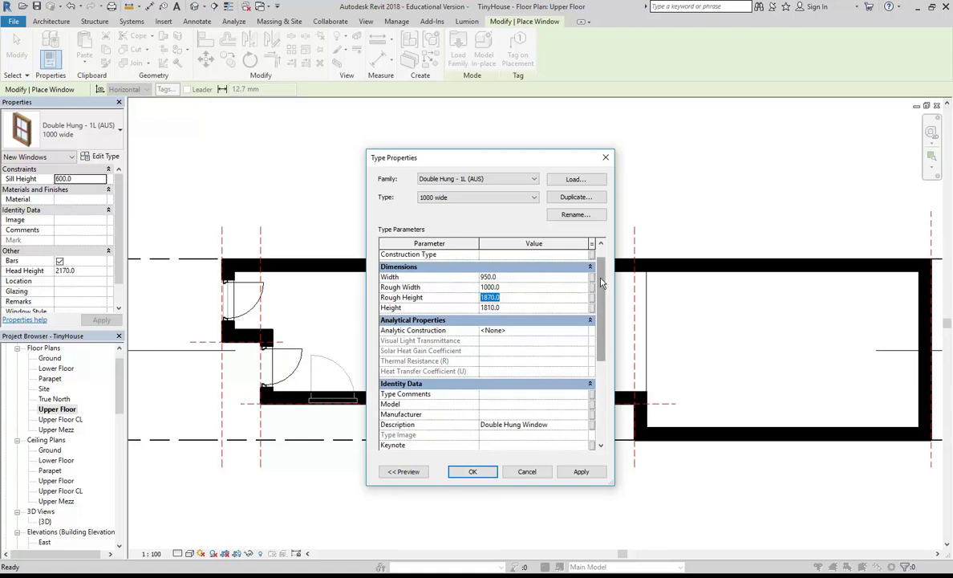
scroll(601, 385, "down", 5)
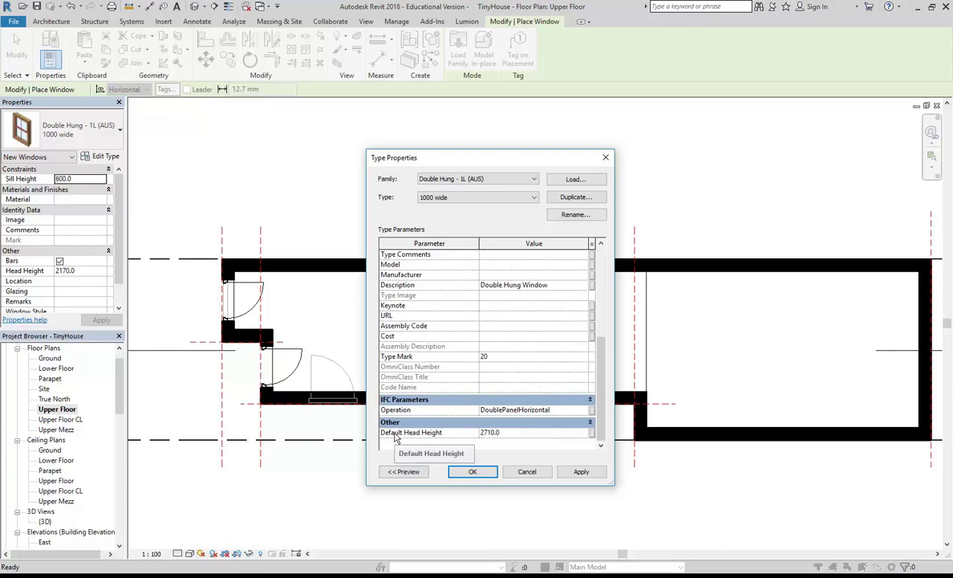
left_click(473, 471)
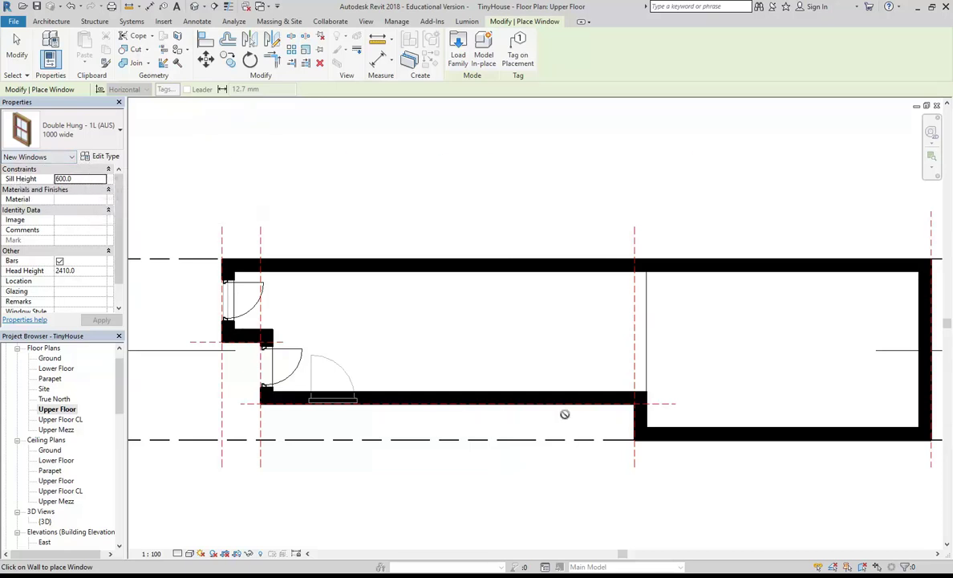
Place the 1000 wide window in the upper floor's long recessed wall, about 1300 mm from the step in the wall, and end placement
scroll(542, 419, "up", 1)
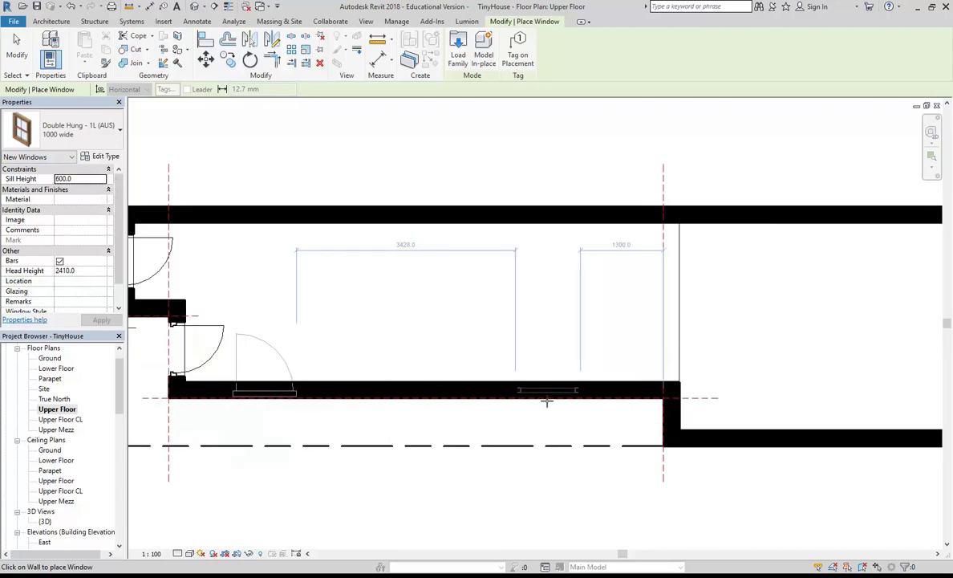
left_click(547, 402)
right_click(493, 301)
left_click(514, 314)
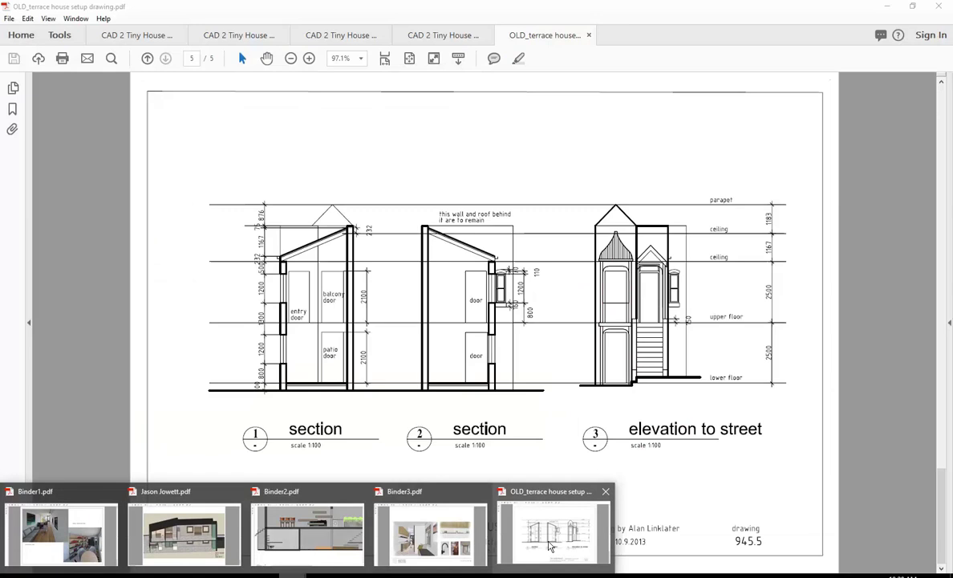
Switch to the terrace house setup drawing in Acrobat to look up the window spacing on the lower floor plan, and return to Revit
left_click(551, 546)
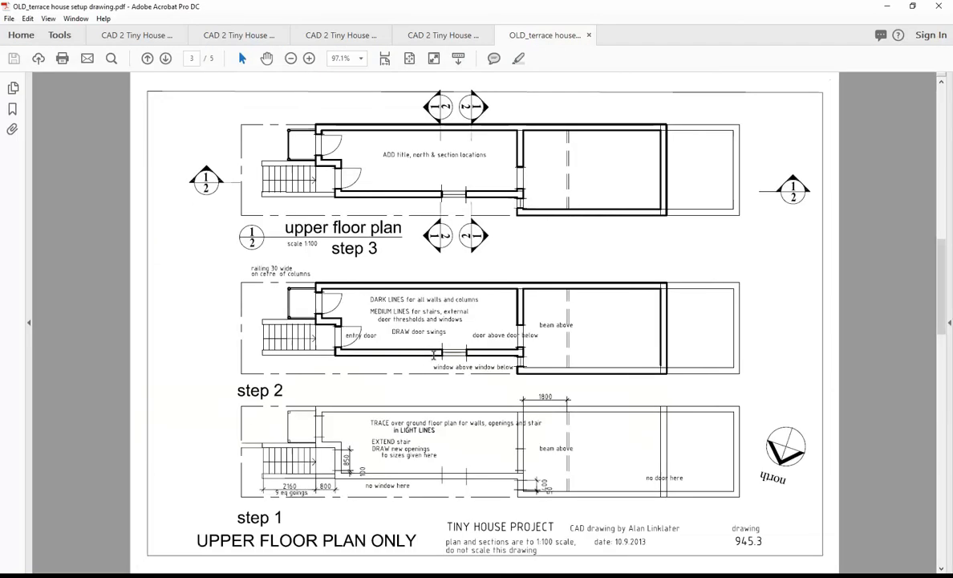
scroll(433, 253, "up", 2)
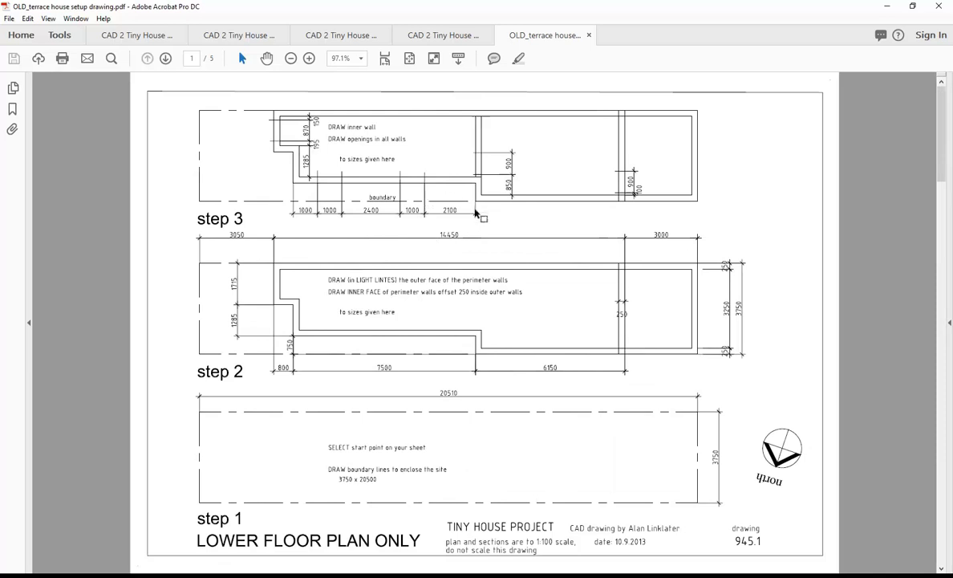
key("alt+Tab")
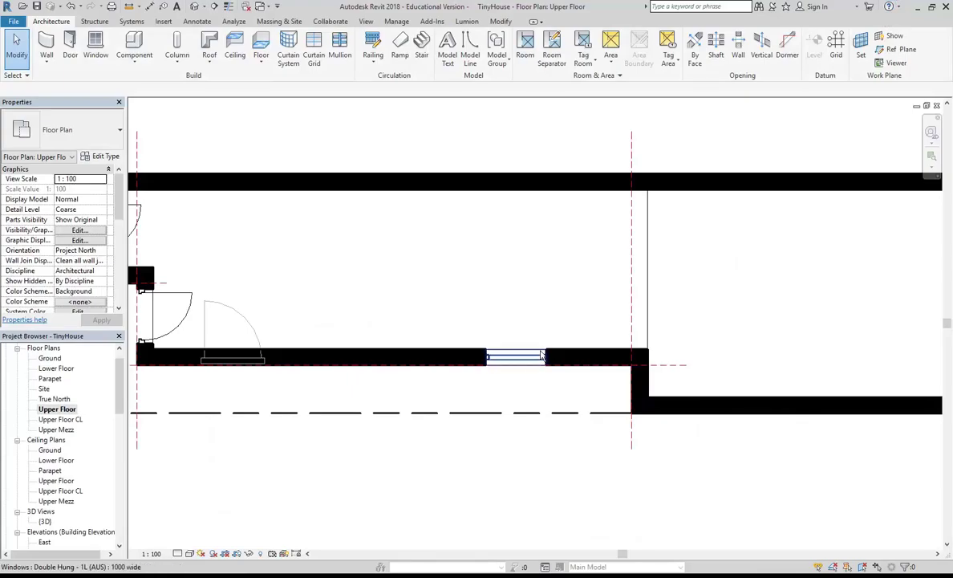
Select the placed upper floor window and set its distance from the step in the wall to 2100 mm
left_click(525, 361)
left_click(579, 400)
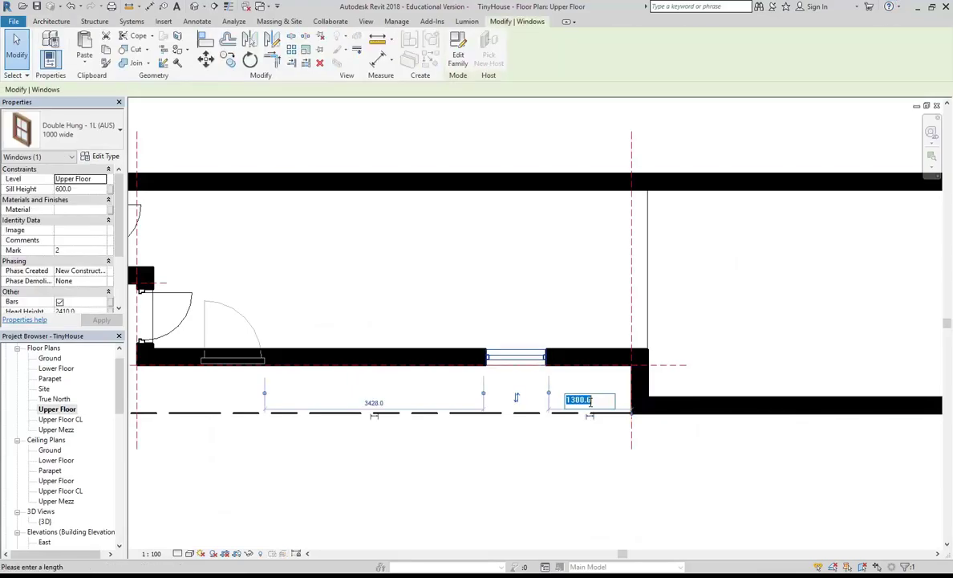
type("2100")
key("Return")
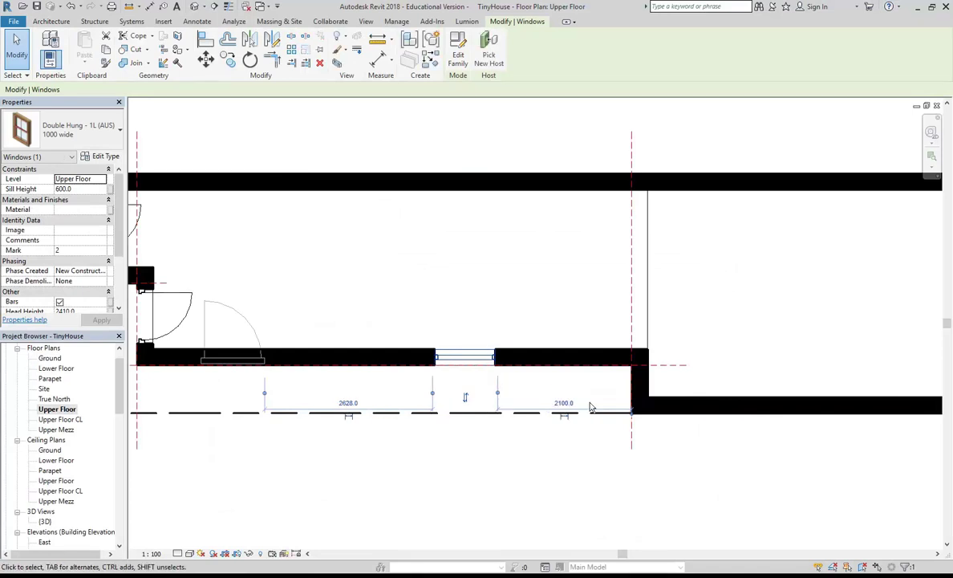
middle_click_drag(443, 264, 520, 262)
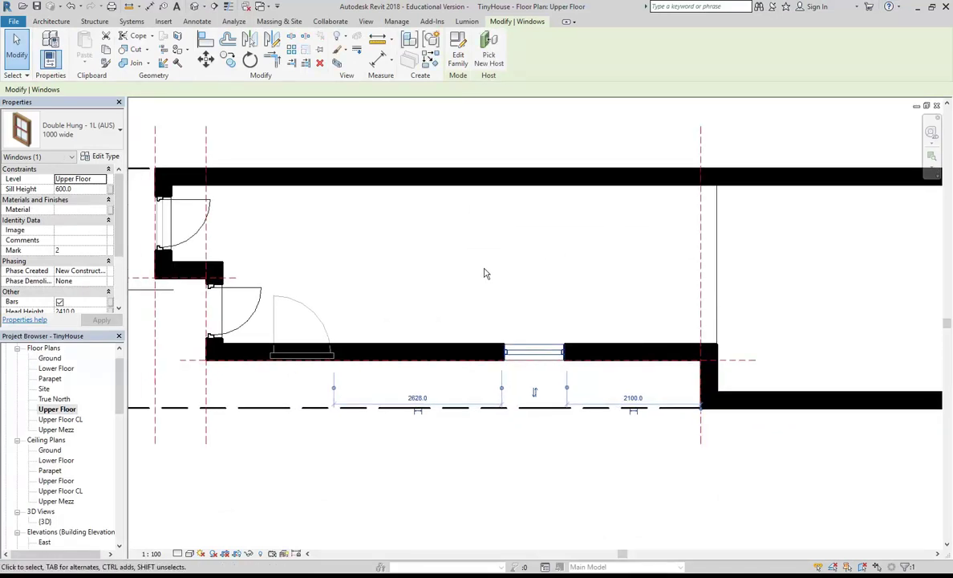
Deselect the upper floor window and view its position on the recessed side wall from outside in the 3D view
scroll(463, 295, "up", 1)
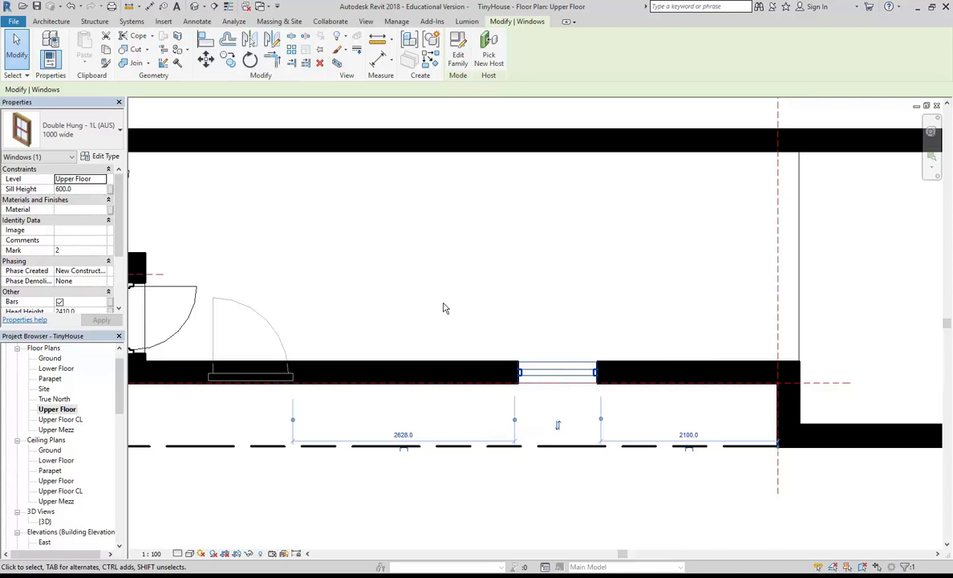
left_click(411, 295)
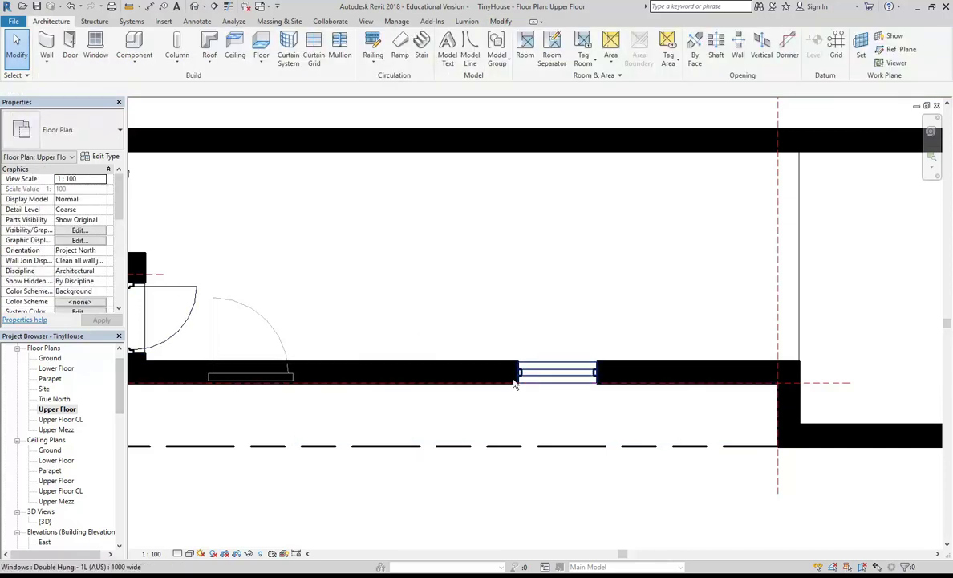
left_click_drag(120, 387, 121, 425)
double_click(45, 439)
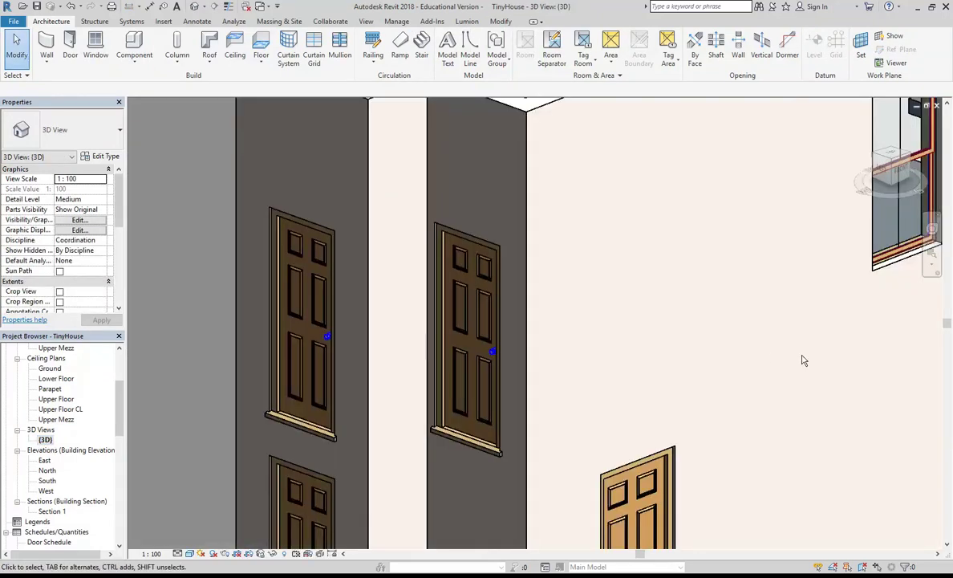
middle_click_drag(765, 356, 415, 443, "shift")
middle_click_drag(524, 387, 407, 357, "shift")
scroll(406, 357, "down", 1)
middle_click_drag(393, 407, 414, 353)
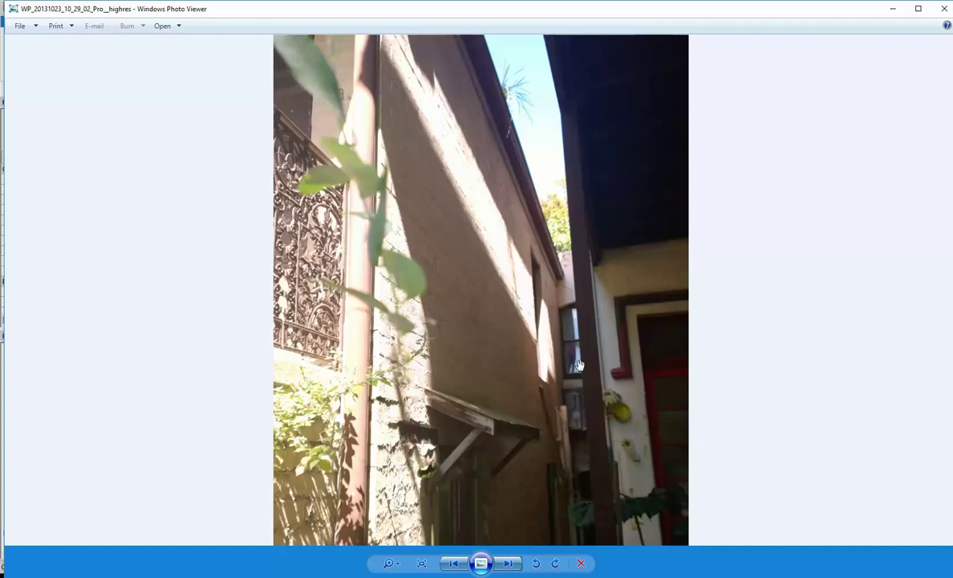
Examine the side passage in the reference photo, then look up the short return wall's window on the upper floor plan in Acrobat
left_click_drag(537, 407, 534, 303)
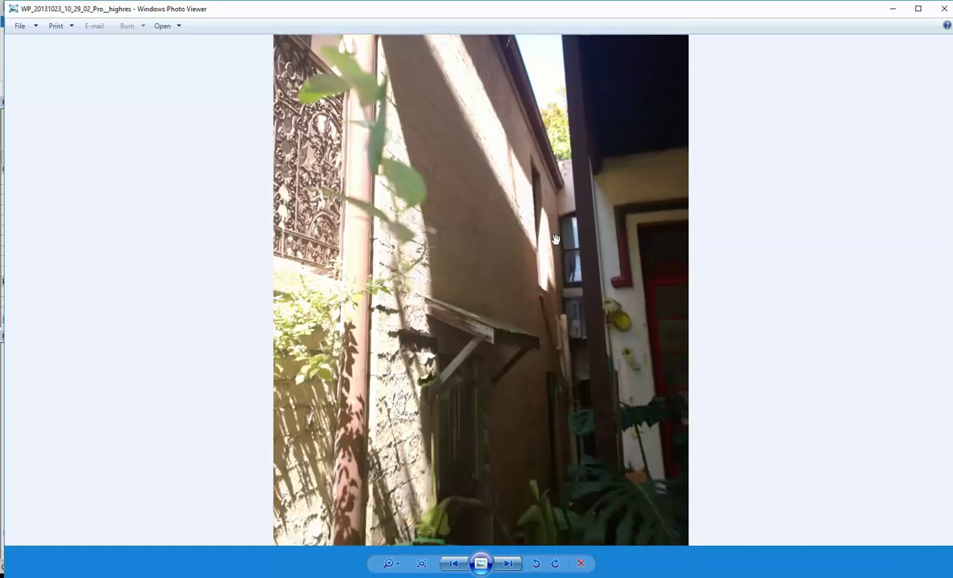
mouse_move(302, 573)
left_click(553, 530)
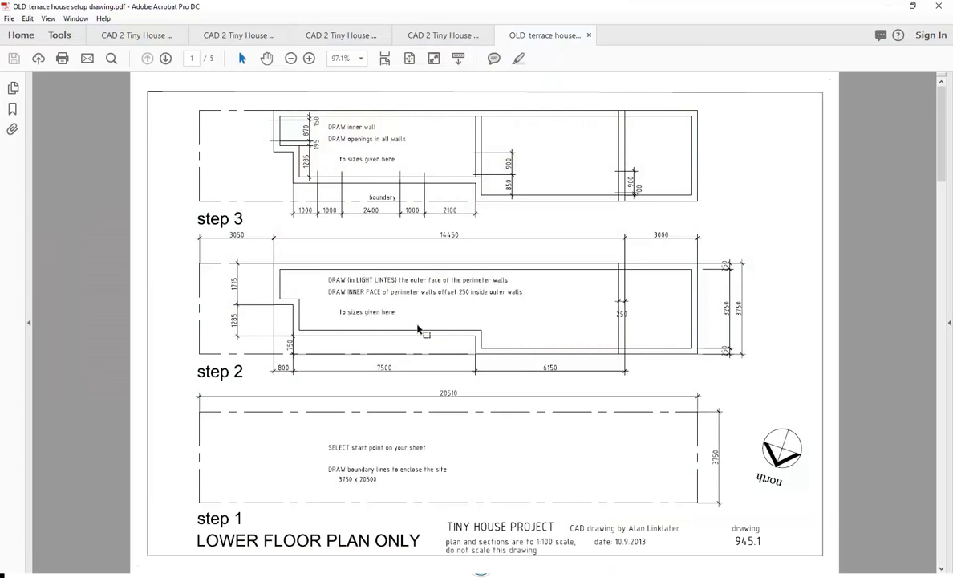
scroll(397, 308, "down", 3)
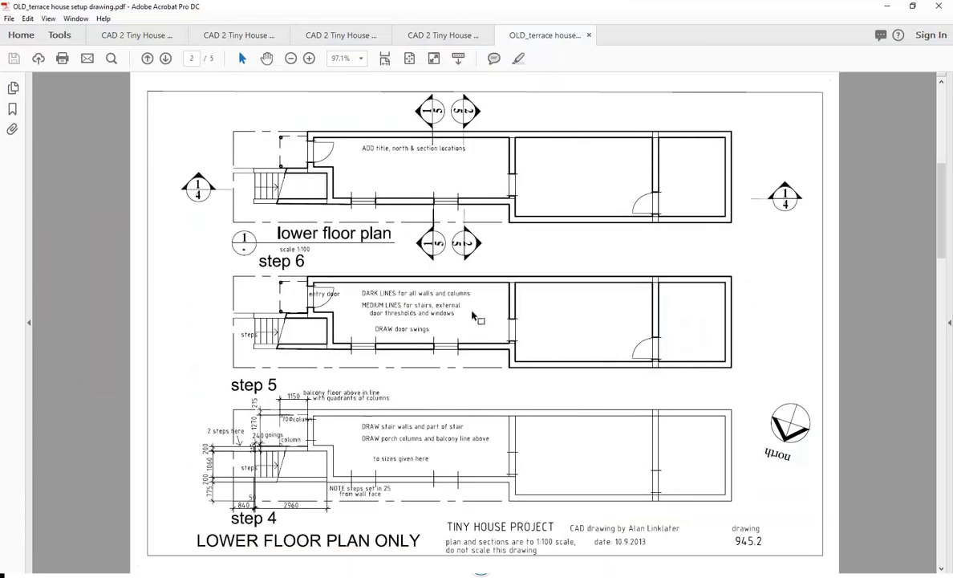
scroll(441, 293, "down", 3)
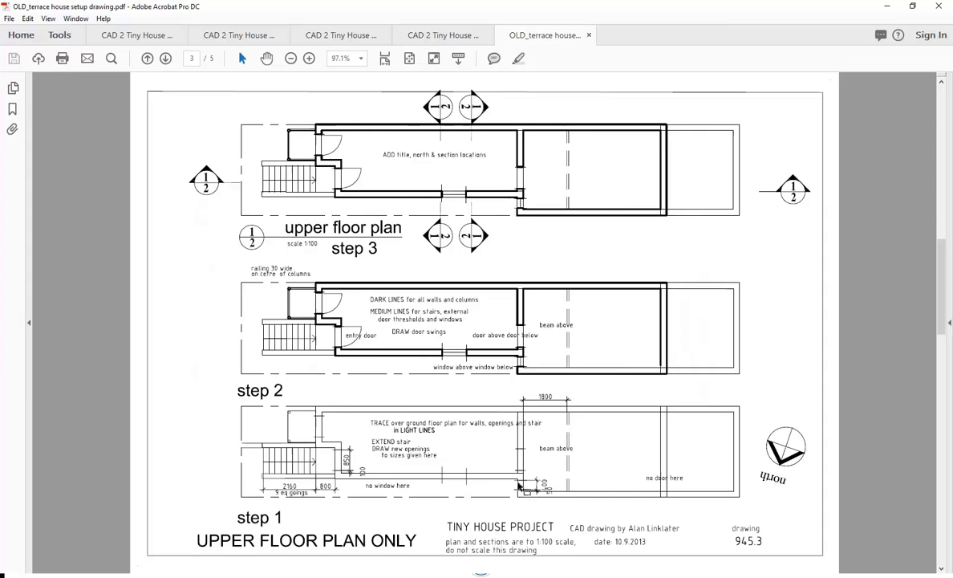
left_click(887, 6)
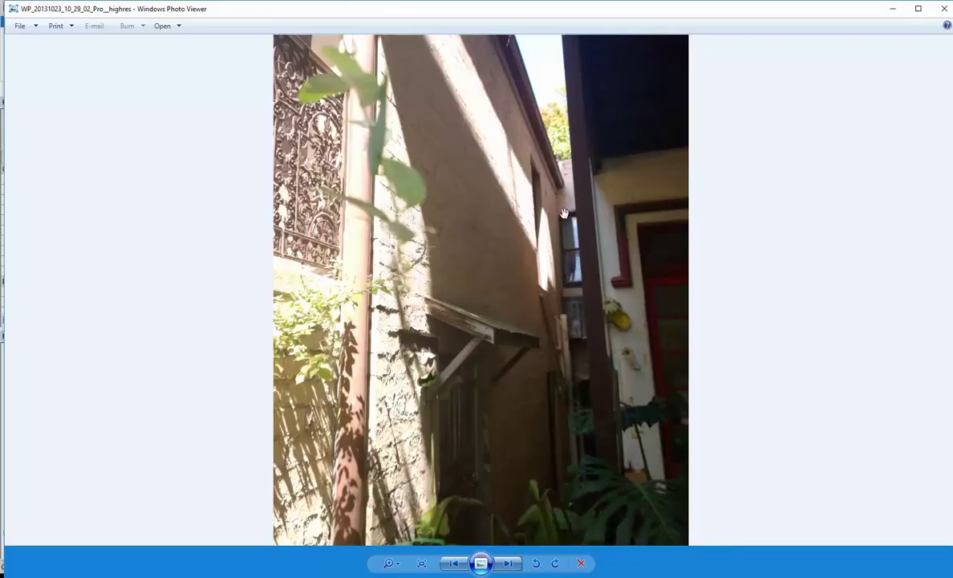
Examine the narrow window at the end of the passage in the reference photo and return to Revit
scroll(564, 210, "up", 2)
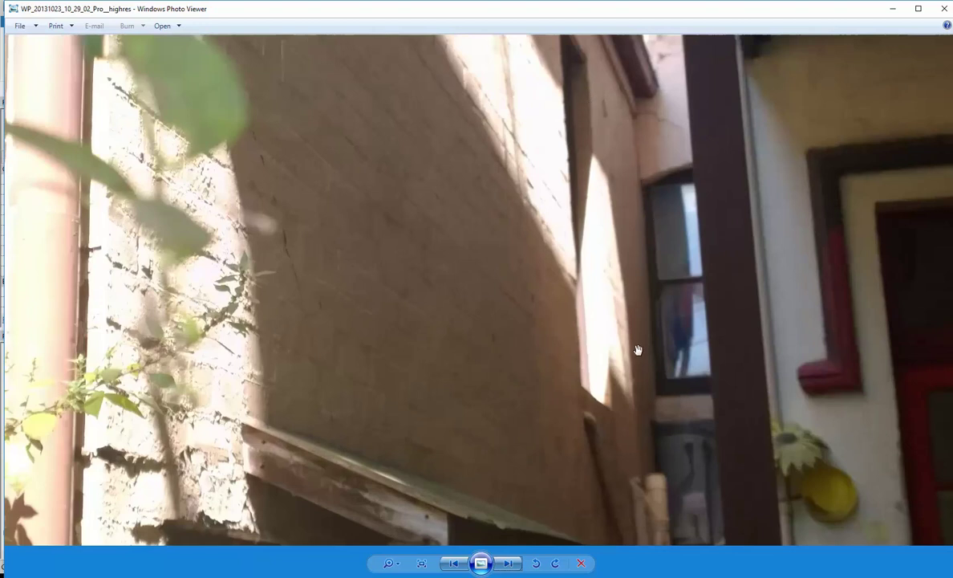
scroll(640, 349, "down", 3)
scroll(655, 425, "up", 2)
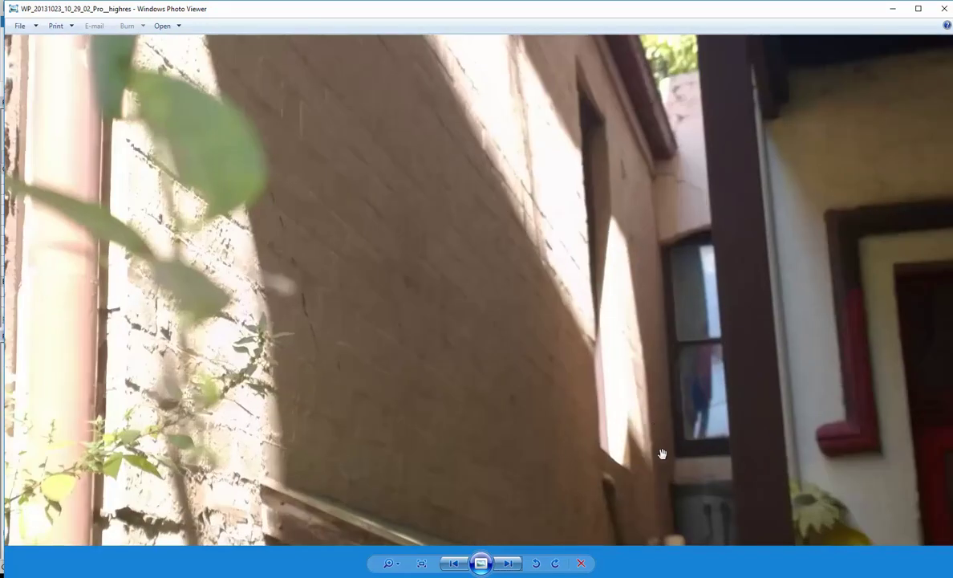
scroll(617, 215, "down", 2)
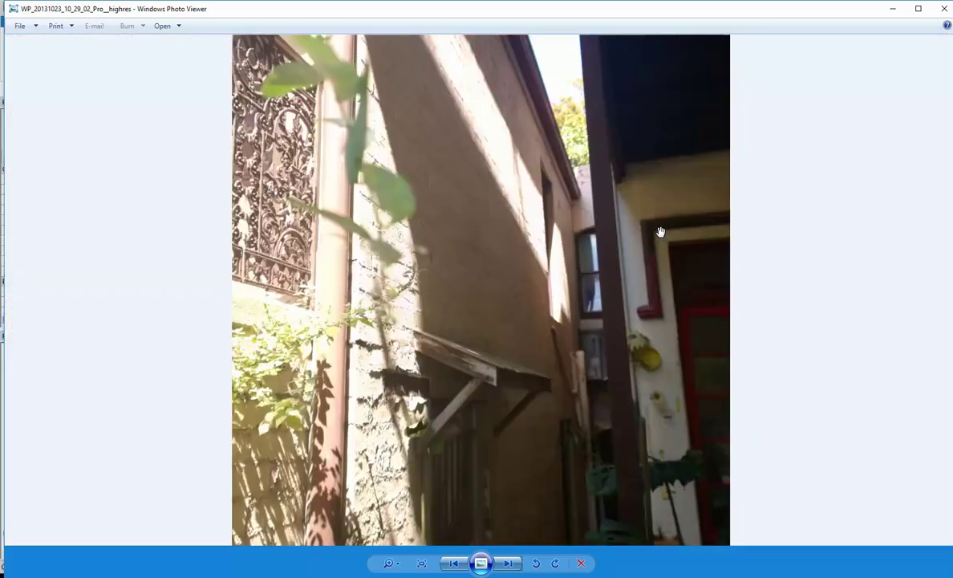
left_click(893, 8)
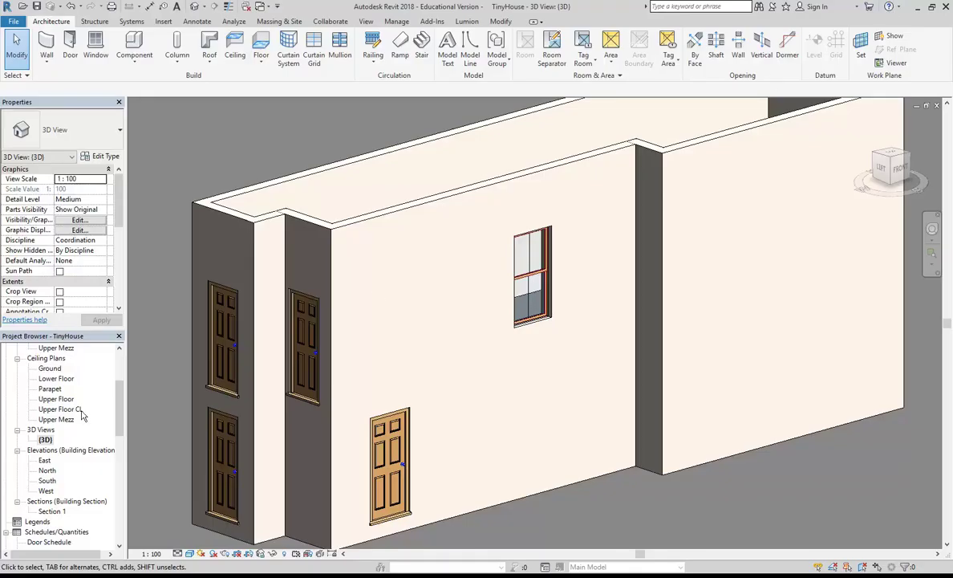
On the Upper Floor plan, start a new window and duplicate the 1000 wide double-hung type as "400 wide"
scroll(42, 404, "up", 4)
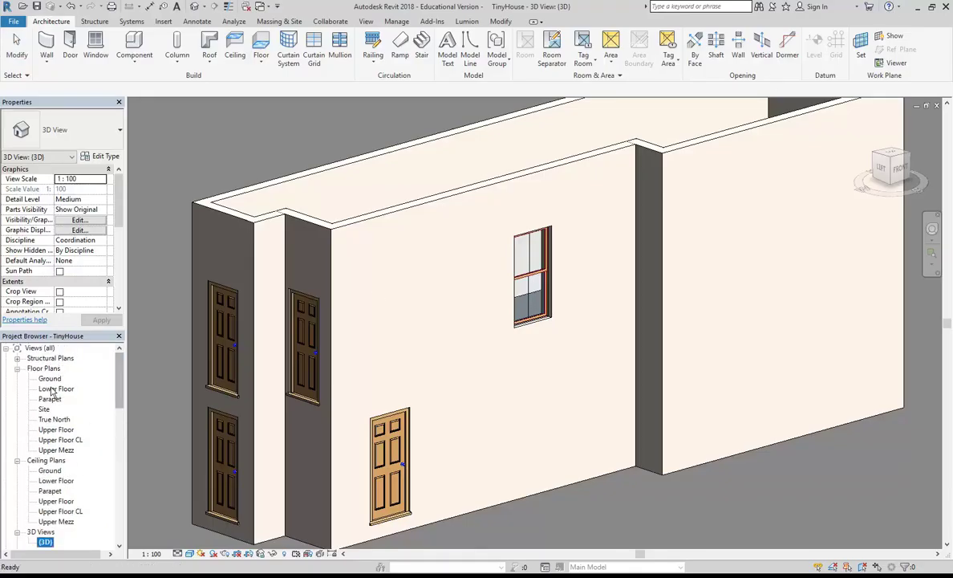
double_click(56, 430)
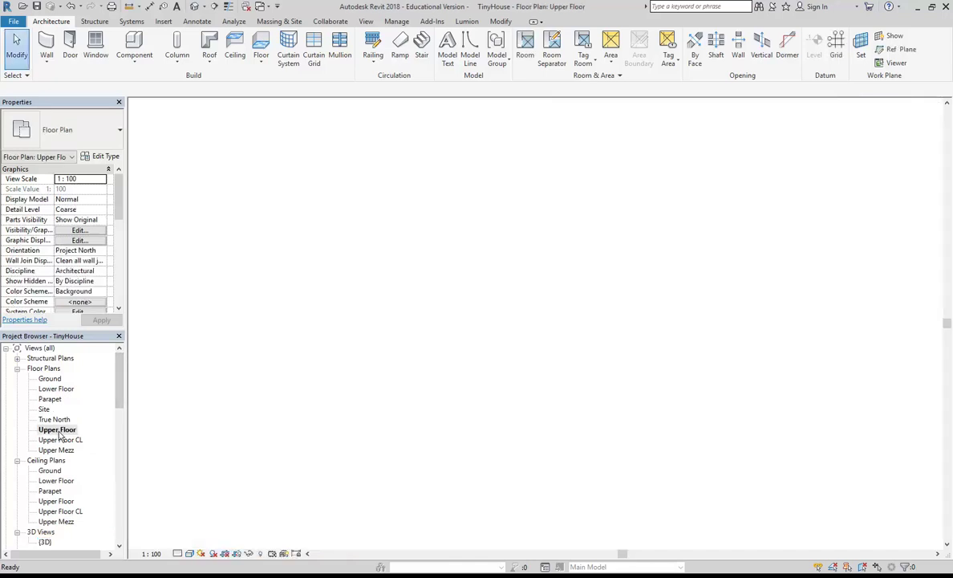
middle_click_drag(591, 293, 342, 294)
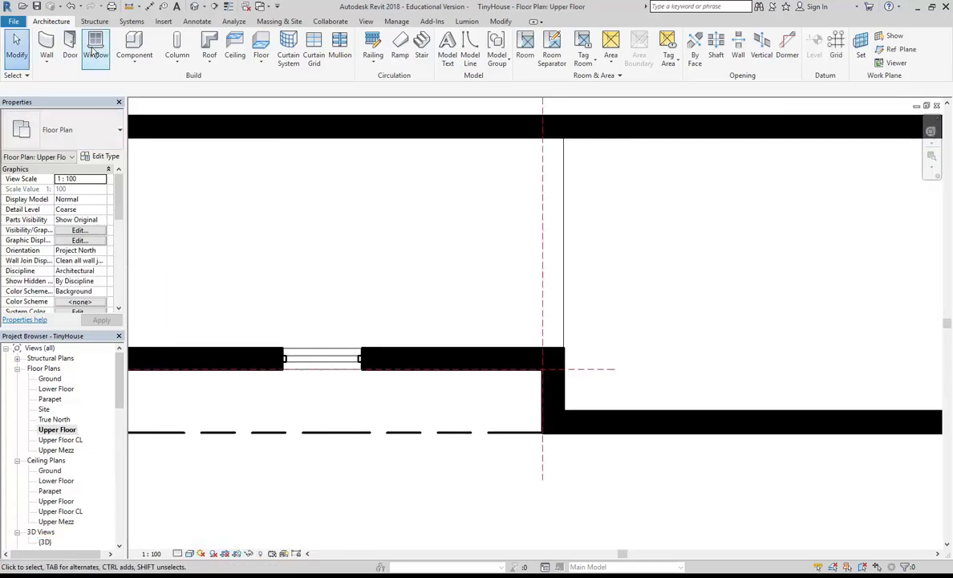
left_click(95, 49)
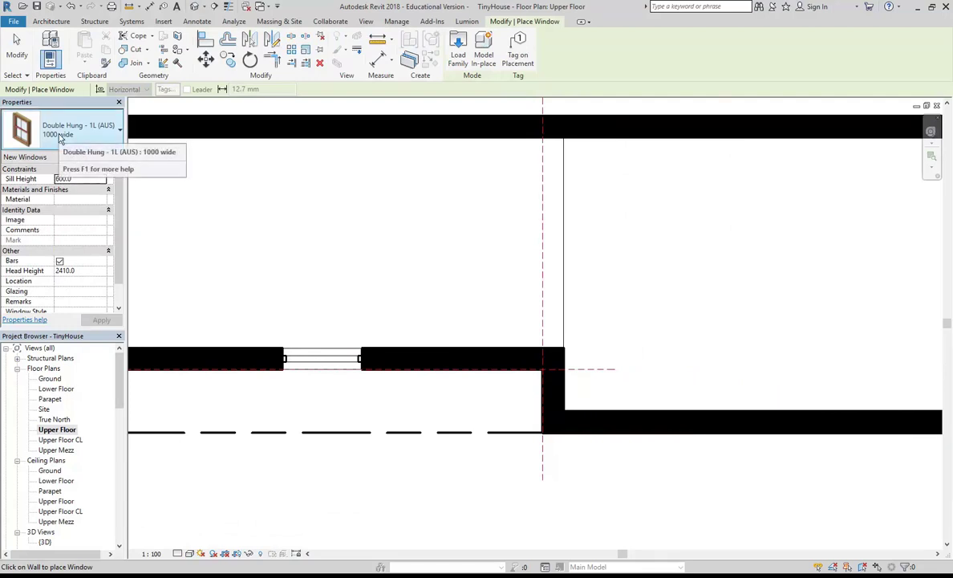
left_click(88, 158)
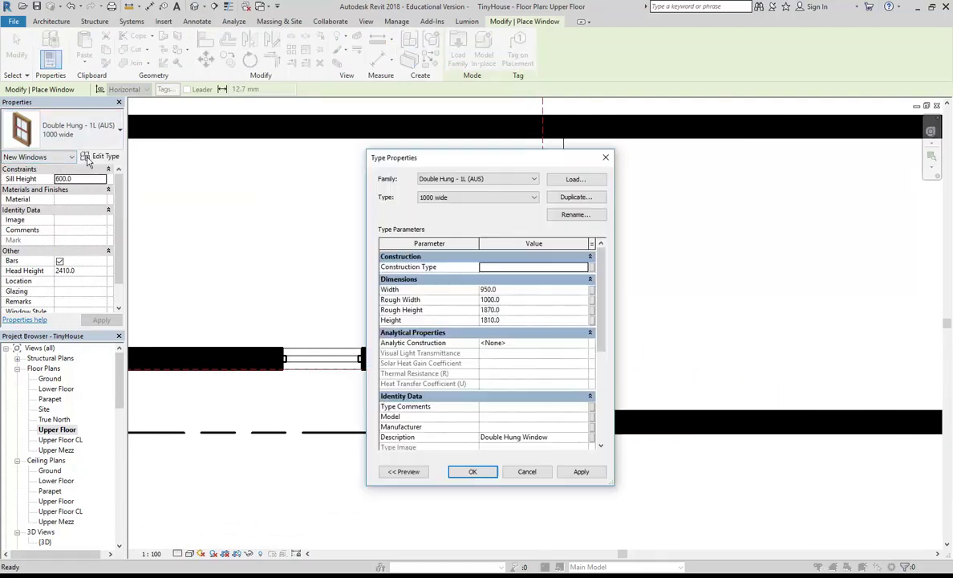
left_click(566, 199)
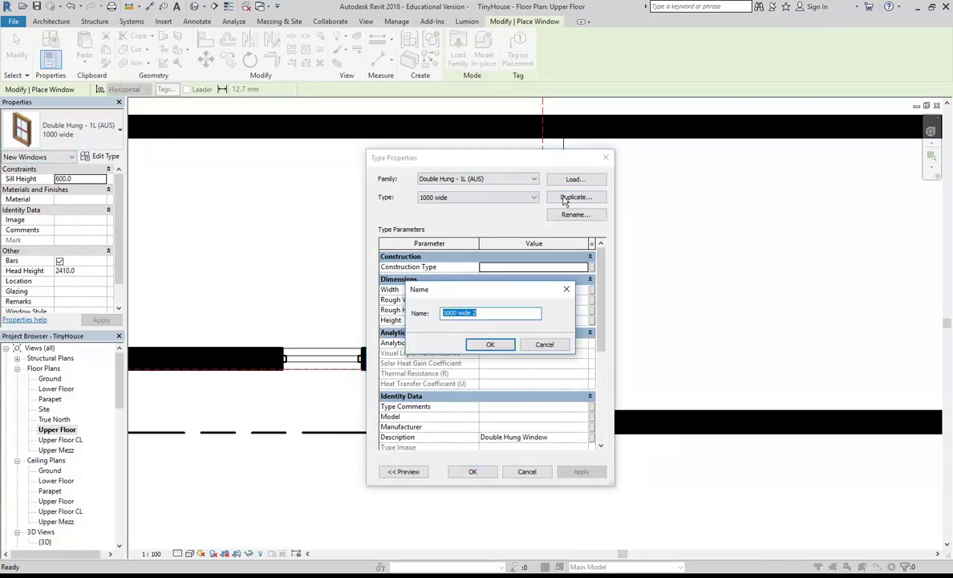
type("4")
key("Return")
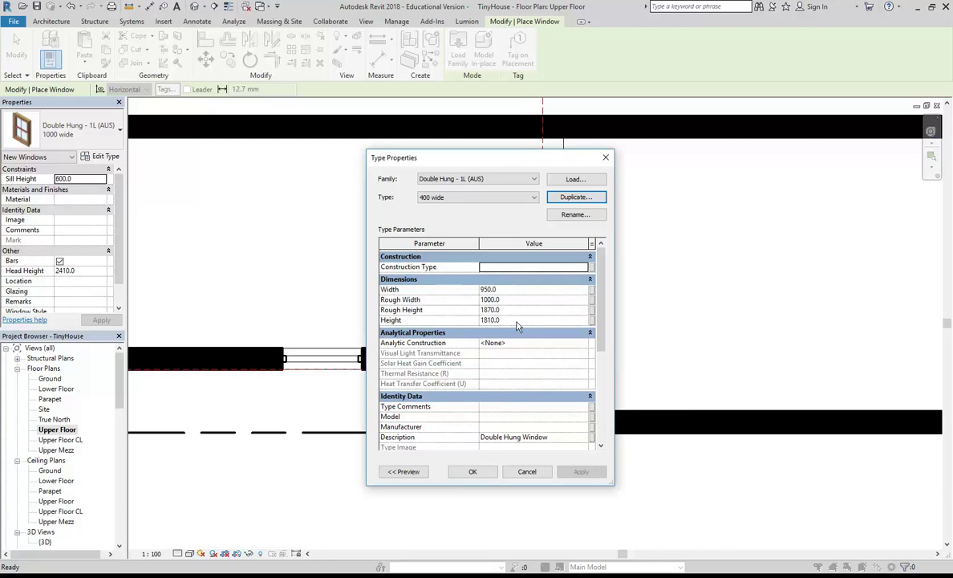
Set the 400 wide type's Rough Height to 1500 mm and accept the type properties
left_click(517, 320)
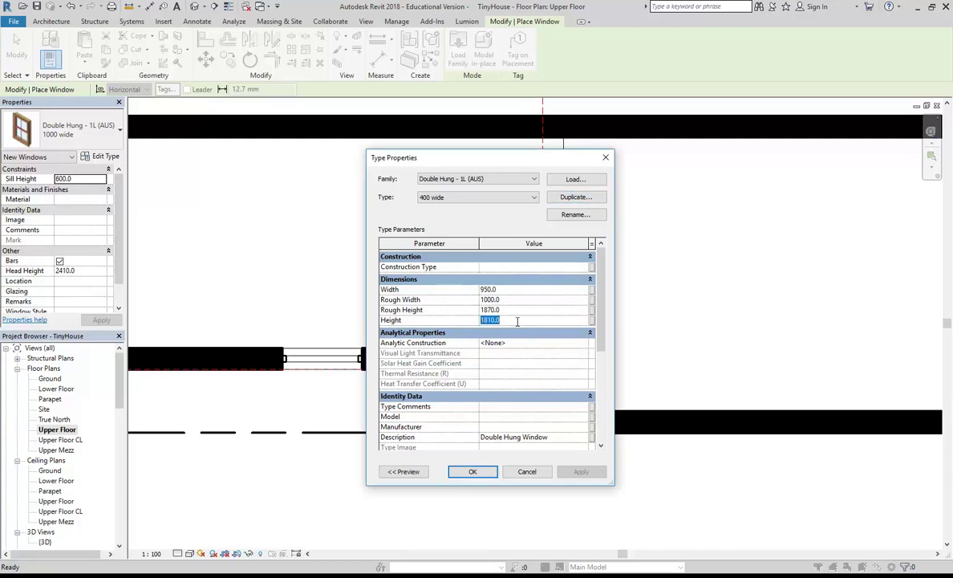
type("1")
type("15")
left_click(510, 321)
left_click(470, 472)
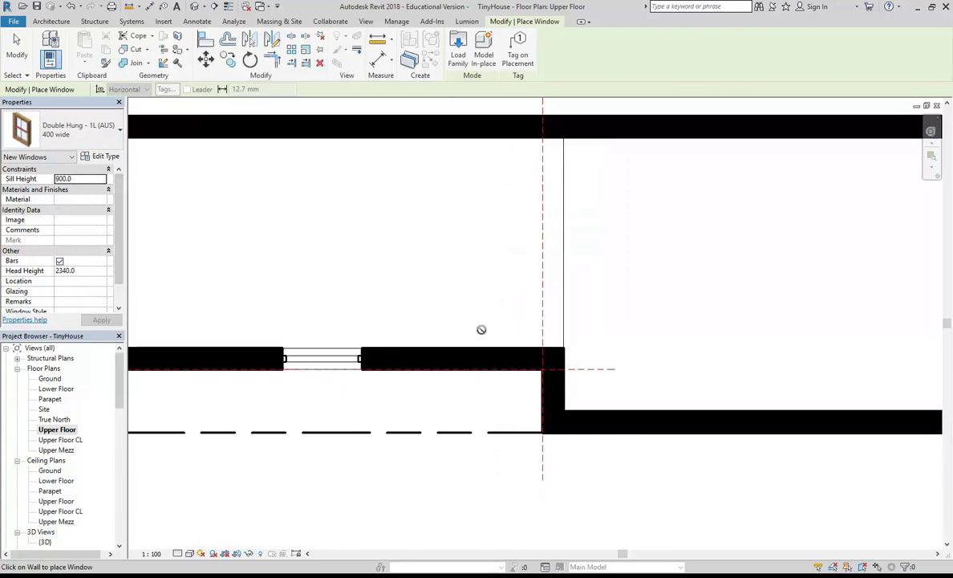
Set the 400 wide window type's Rough Width to 400 mm and accept the type properties
scroll(437, 314, "up", 2)
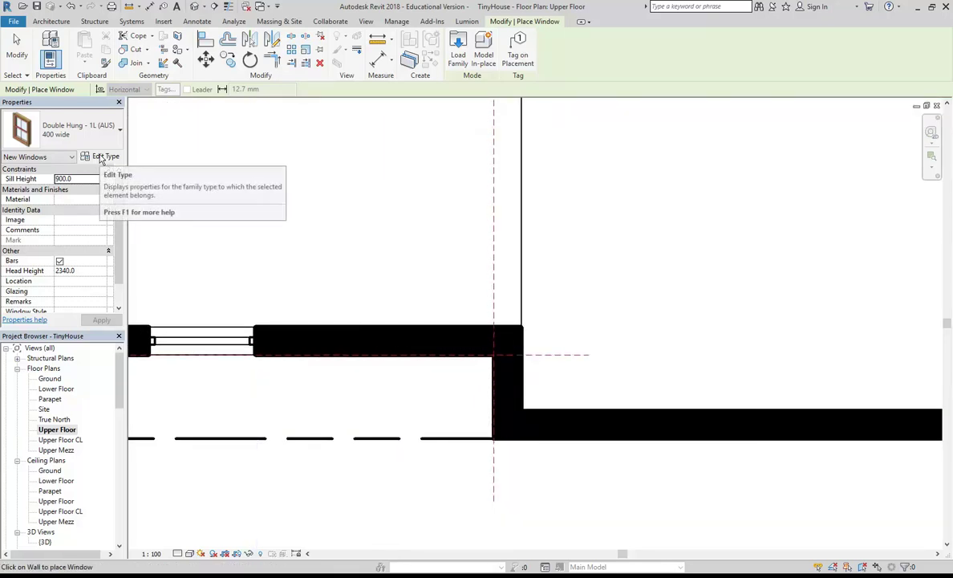
left_click(103, 156)
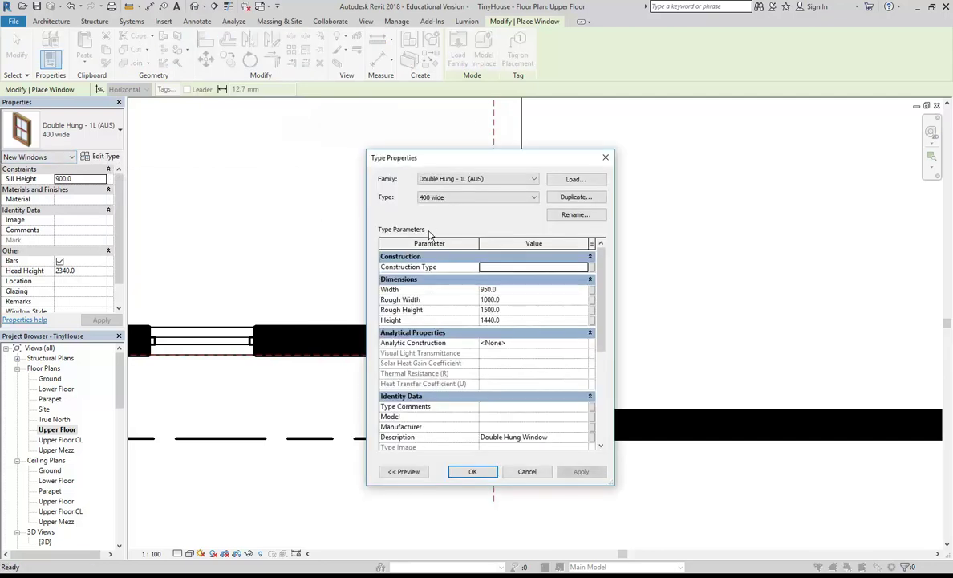
left_click(519, 291)
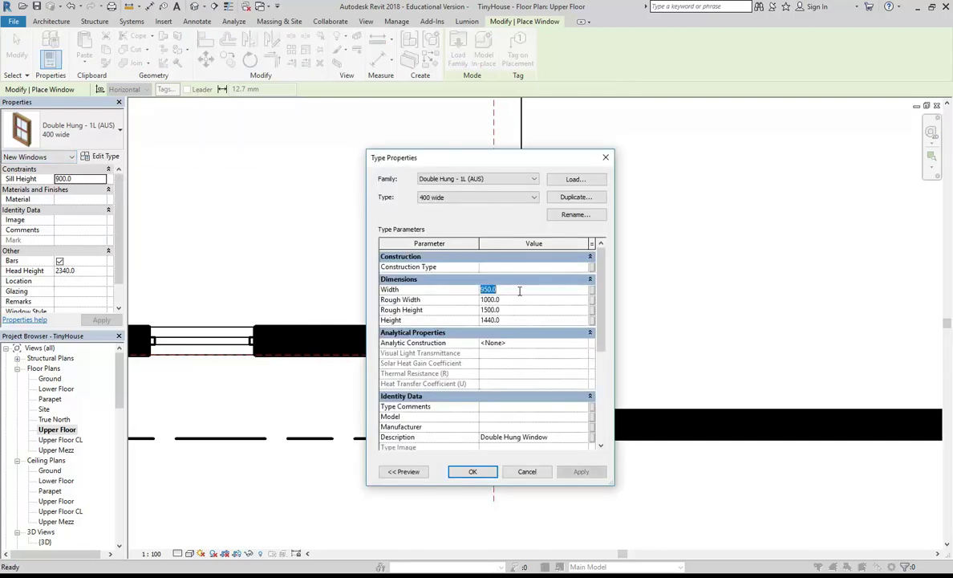
left_click(519, 299)
type("400")
left_click(519, 311)
left_click(473, 471)
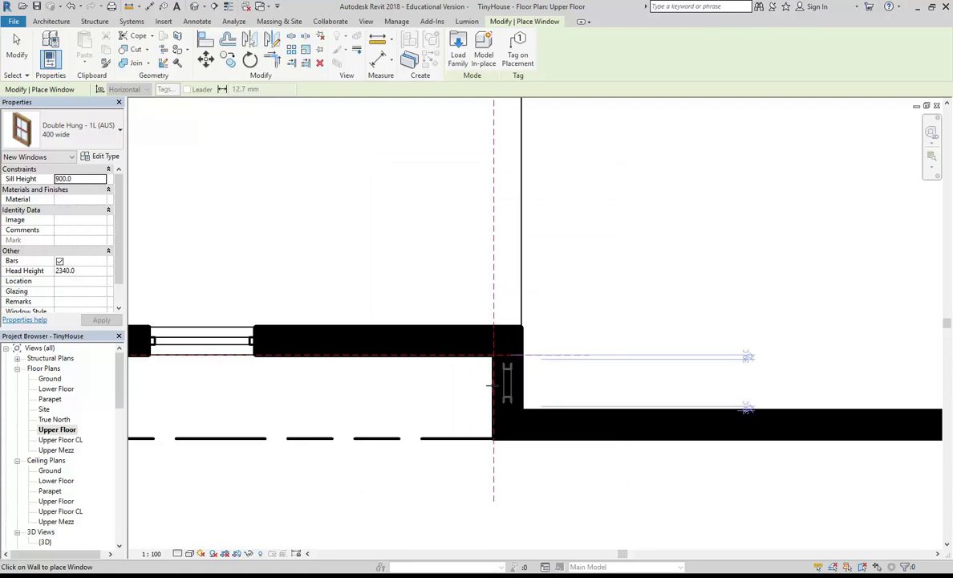
Place the 400 wide window centred in the short return wall at the step and end placement
scroll(489, 385, "up", 2)
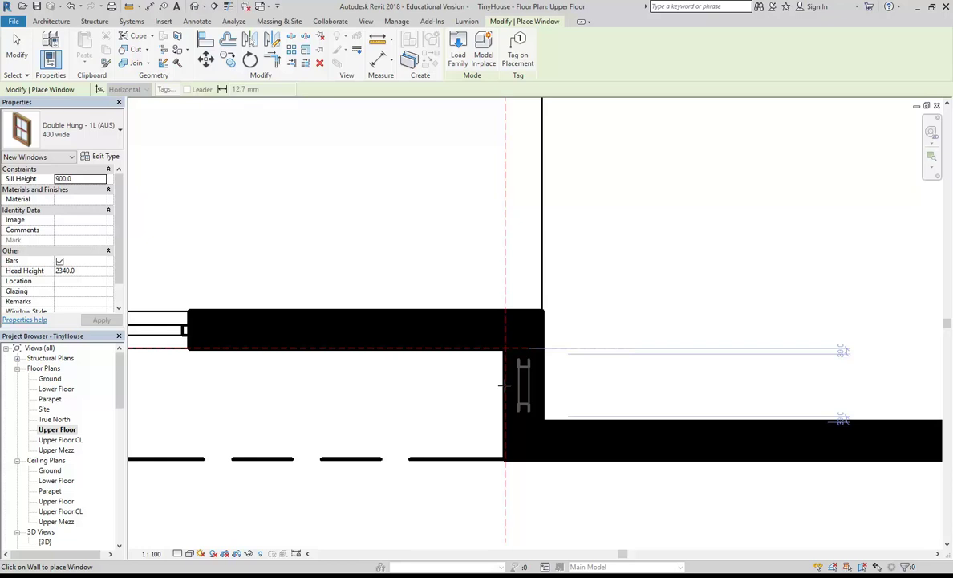
left_click(500, 385)
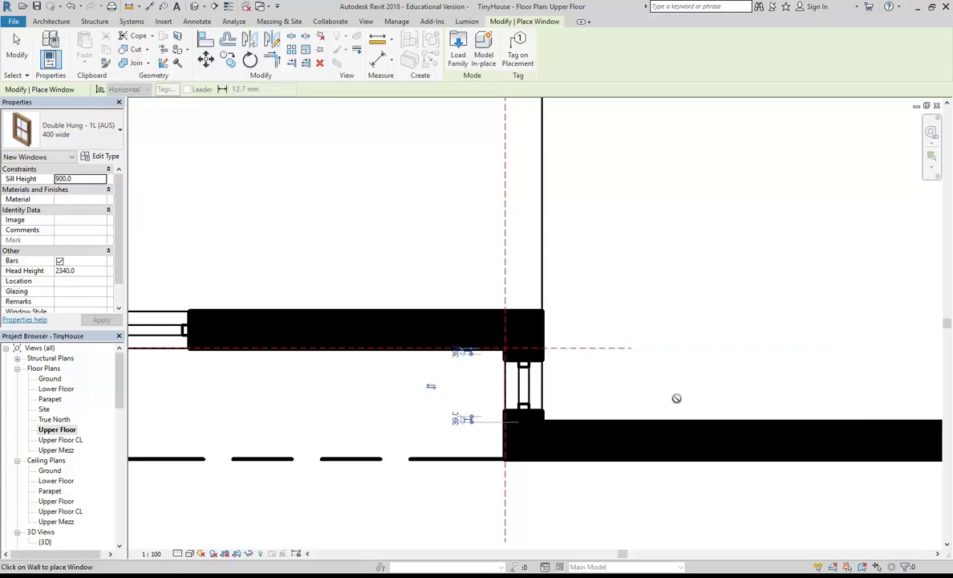
right_click(386, 210)
key("Escape")
right_click(430, 222)
left_click(451, 230)
middle_click_drag(435, 369, 376, 318)
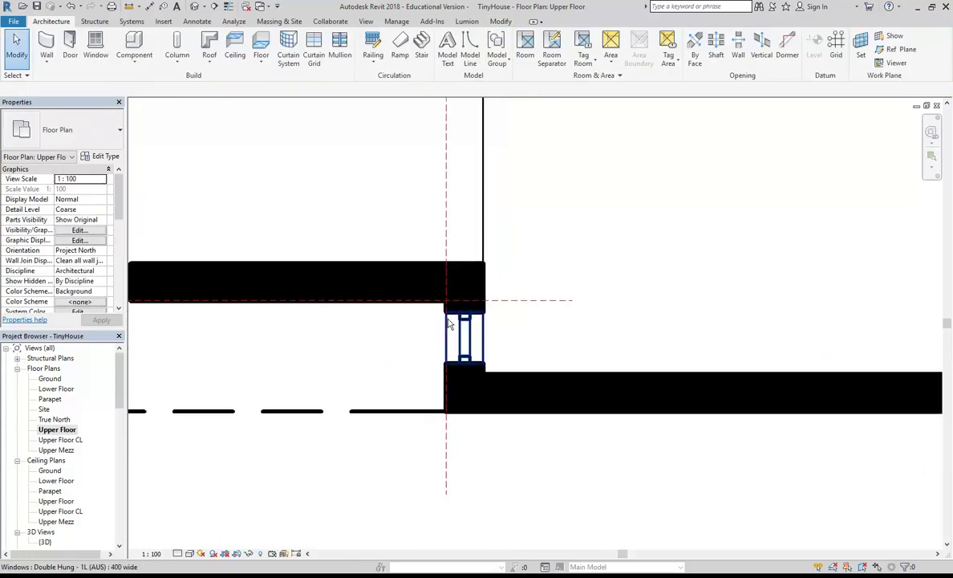
Open the 3D view and check both upper floor windows from outside
scroll(245, 170, "down", 1)
middle_click_drag(244, 171, 463, 267)
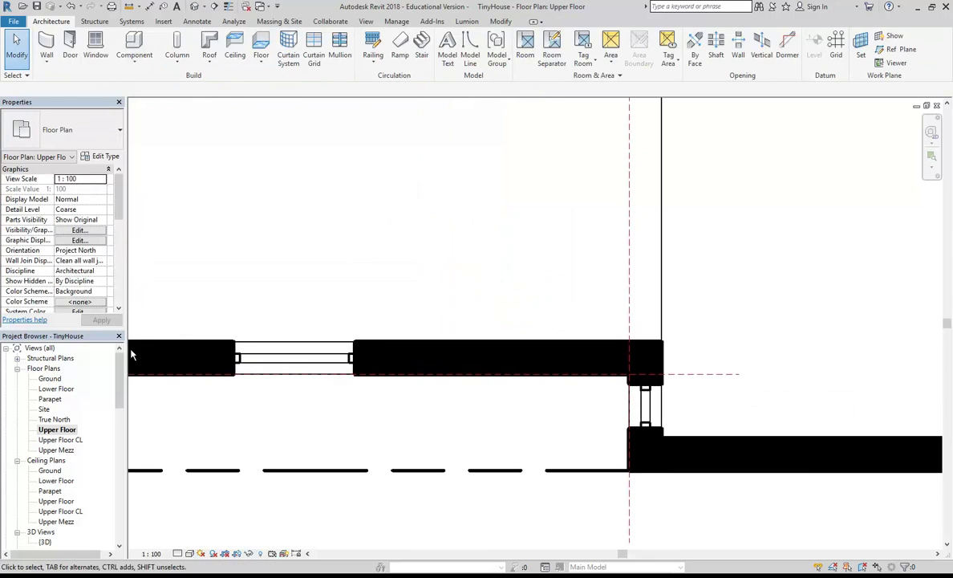
scroll(122, 370, "down", 3)
double_click(45, 449)
scroll(460, 302, "up", 6)
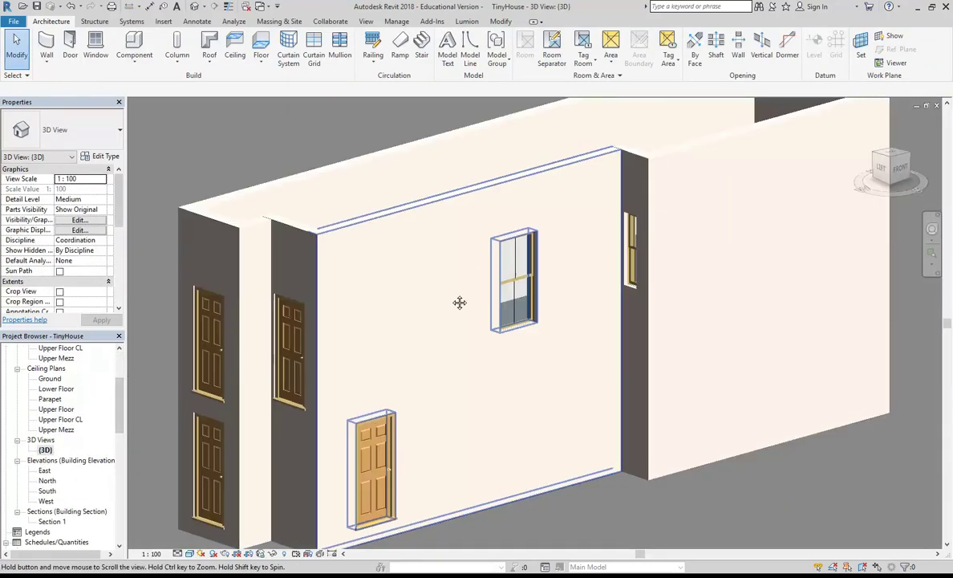
mouse_move(482, 313)
middle_mouse_down("shift")
mouse_move(496, 319)
mouse_move(490, 313)
middle_mouse_up("shift")
Examine the sash frames and meeting rails of the two double-hung windows up close
scroll(484, 331, "up", 4)
scroll(484, 332, "up", 6)
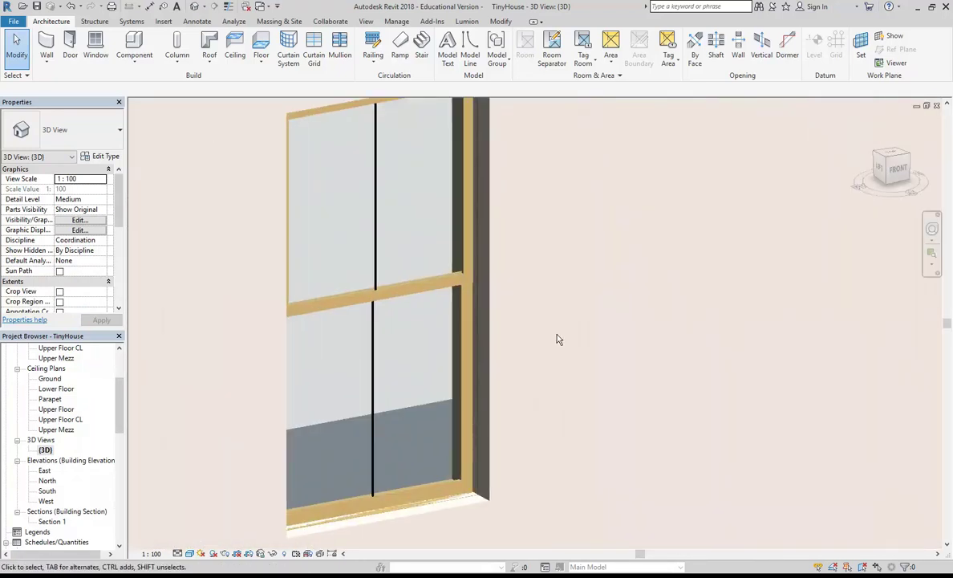
scroll(439, 293, "up", 5)
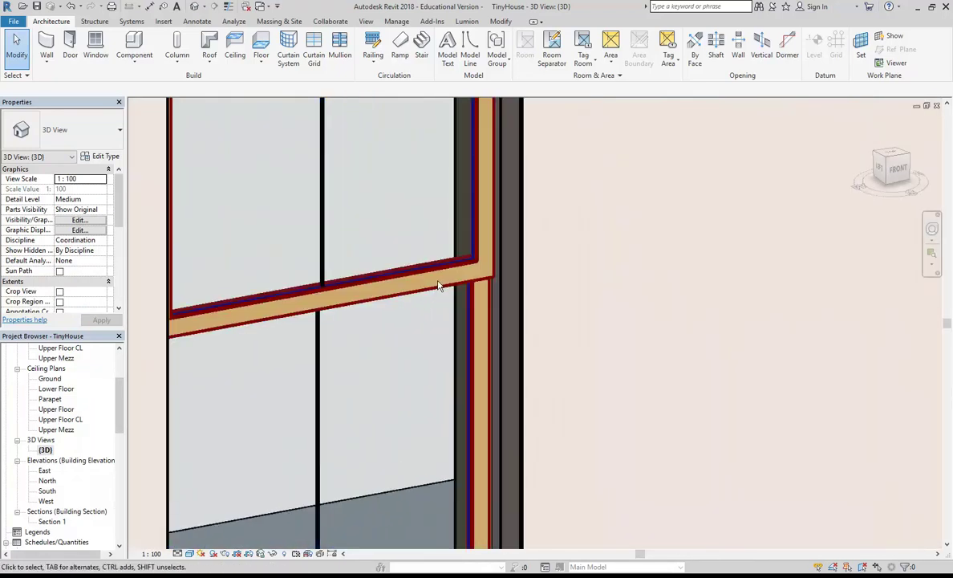
scroll(487, 265, "up", 3)
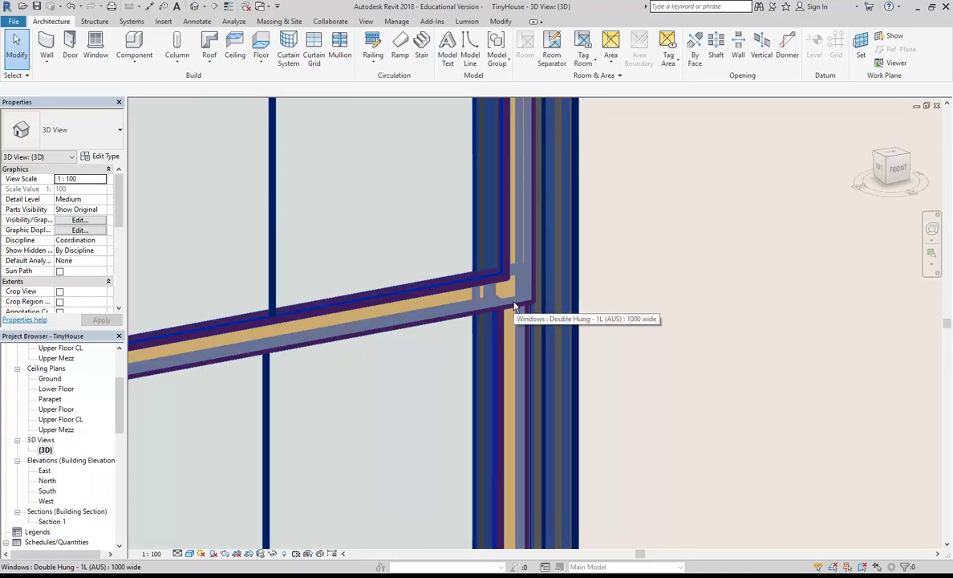
middle_click_drag(572, 295, 378, 258)
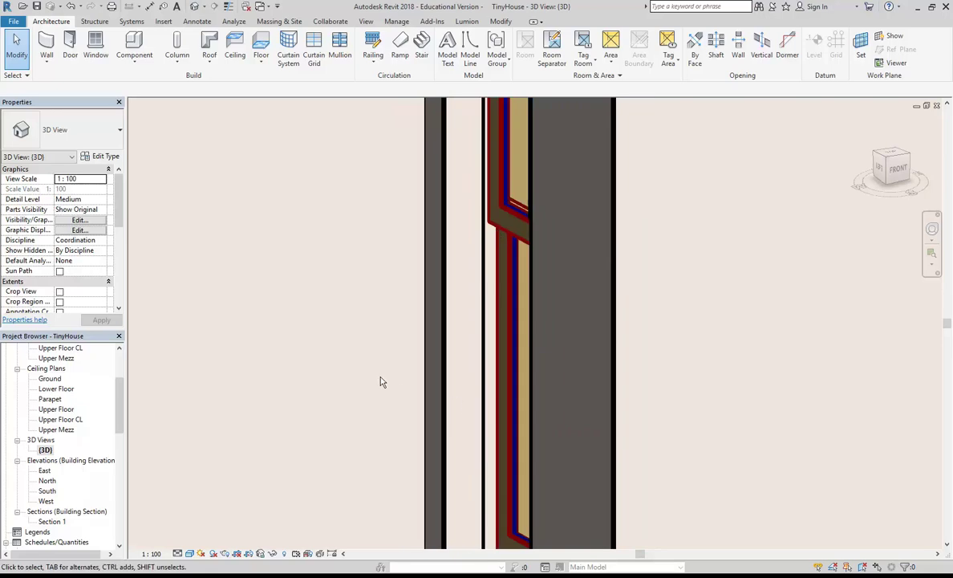
Try the 400 wide window in the return wall with its interior and exterior faces flipped
middle_click_drag(382, 382, 416, 291, "shift")
middle_click_drag(317, 326, 431, 171, "shift")
left_click(431, 172)
middle_click_drag(409, 206, 382, 367, "shift")
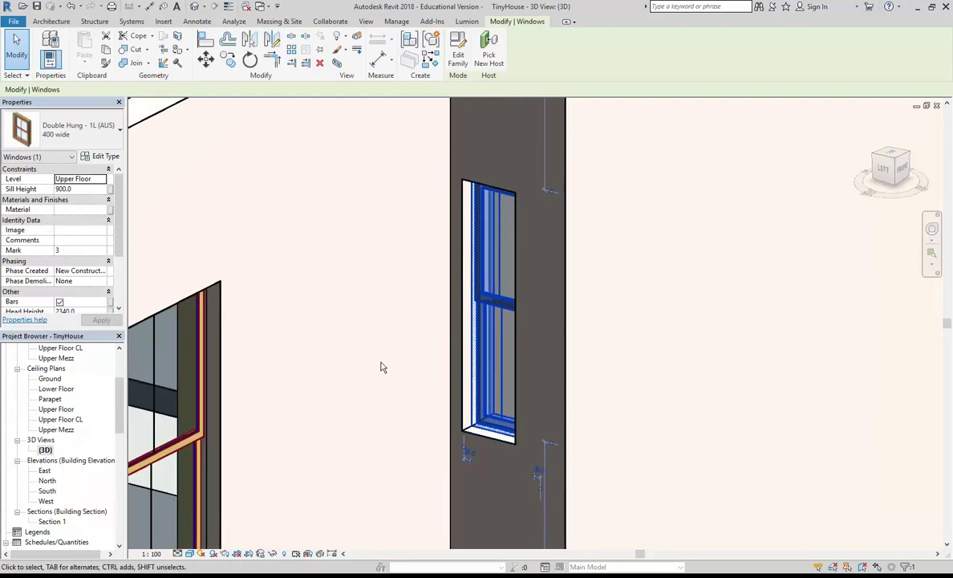
key("space")
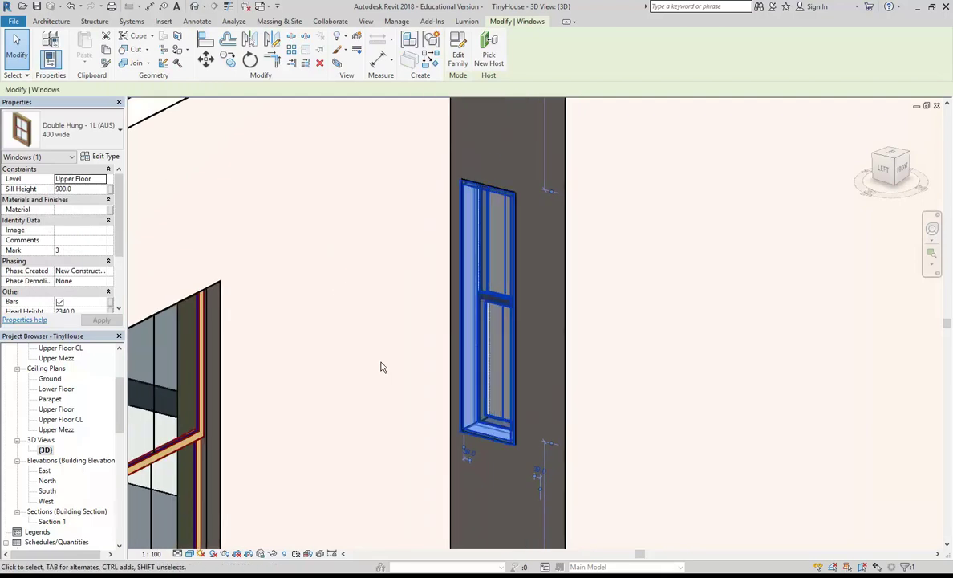
key("Escape")
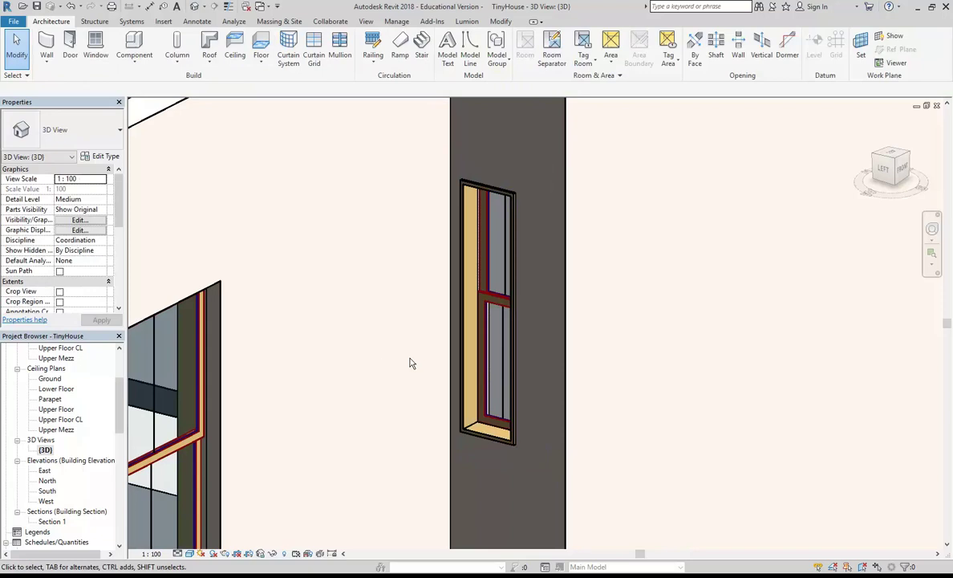
Flip the return wall window back to its previous facing and view it from outside beside the larger window
scroll(480, 277, "up", 3)
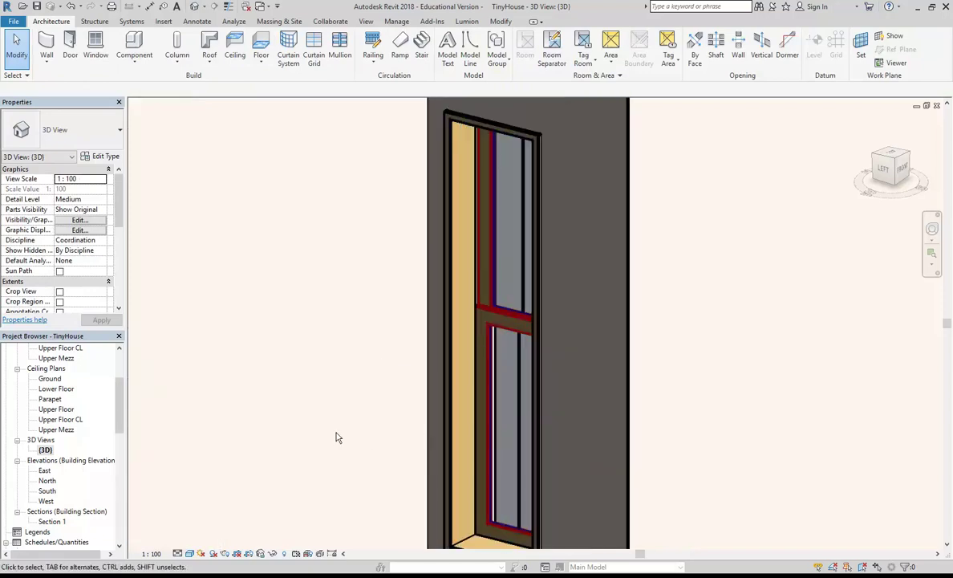
left_click(461, 337)
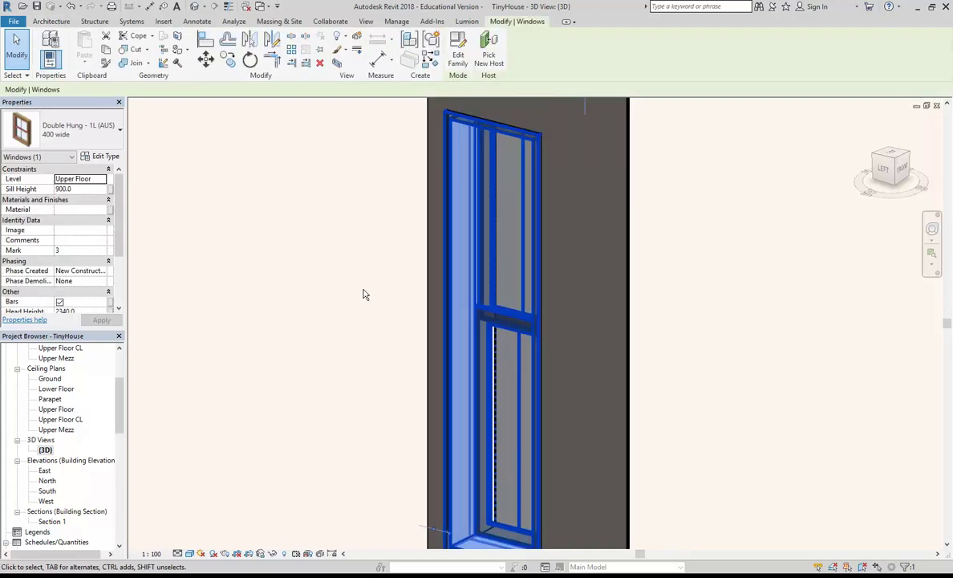
key("space")
scroll(364, 295, "down", 3)
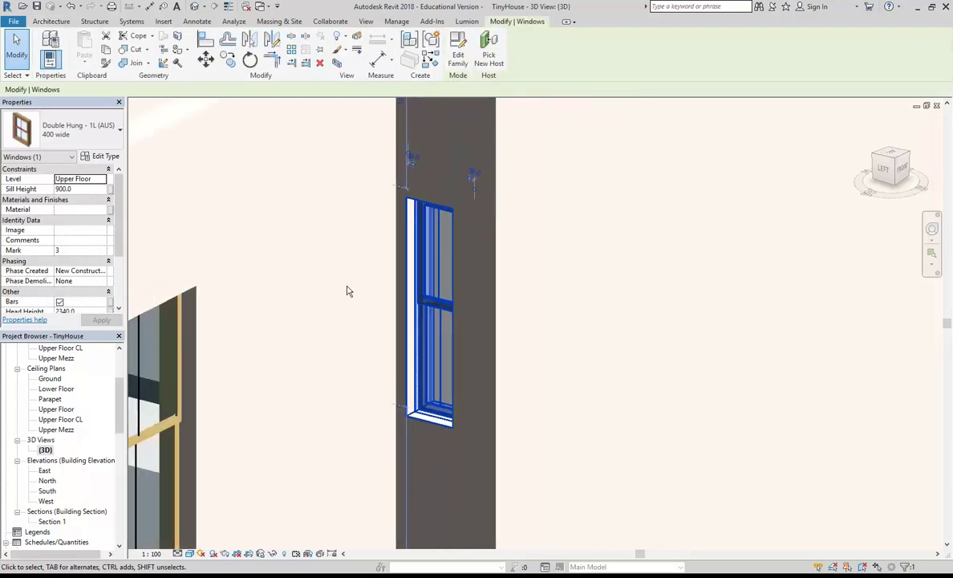
left_click(341, 282)
middle_click_drag(340, 283, 416, 270, "shift")
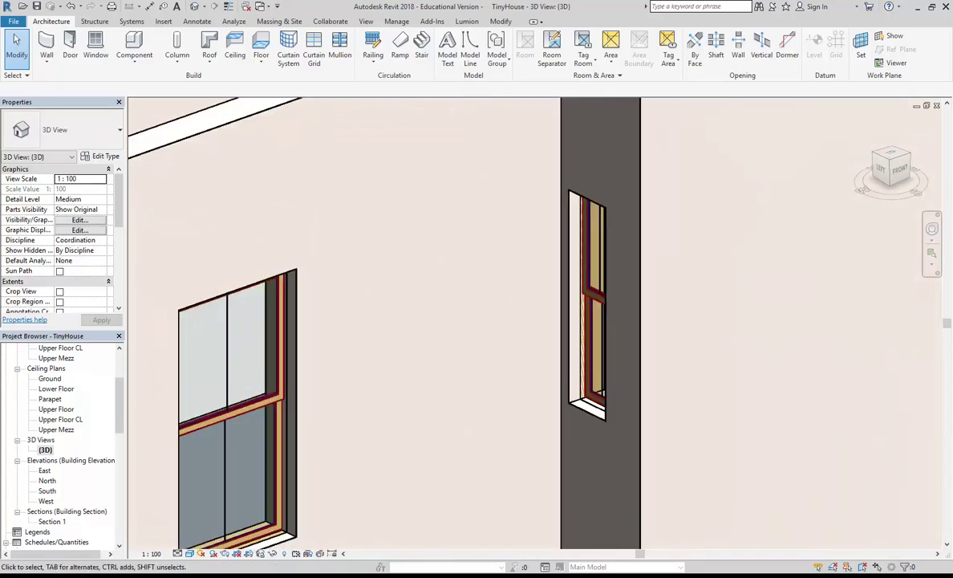
Set the Width of the return wall window's 400 wide type to 400 mm and accept the type properties
mouse_move(305, 573)
left_click(554, 521)
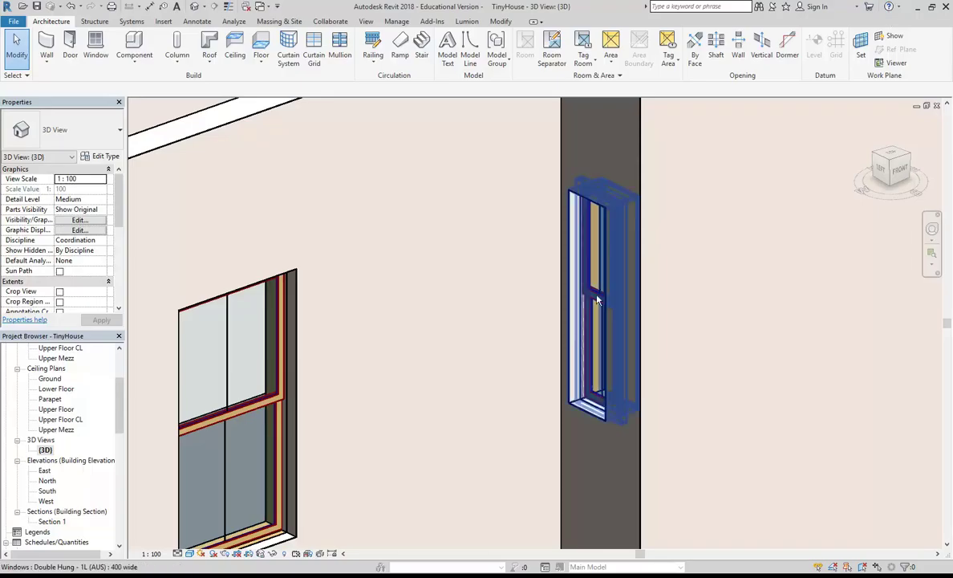
left_click(597, 300)
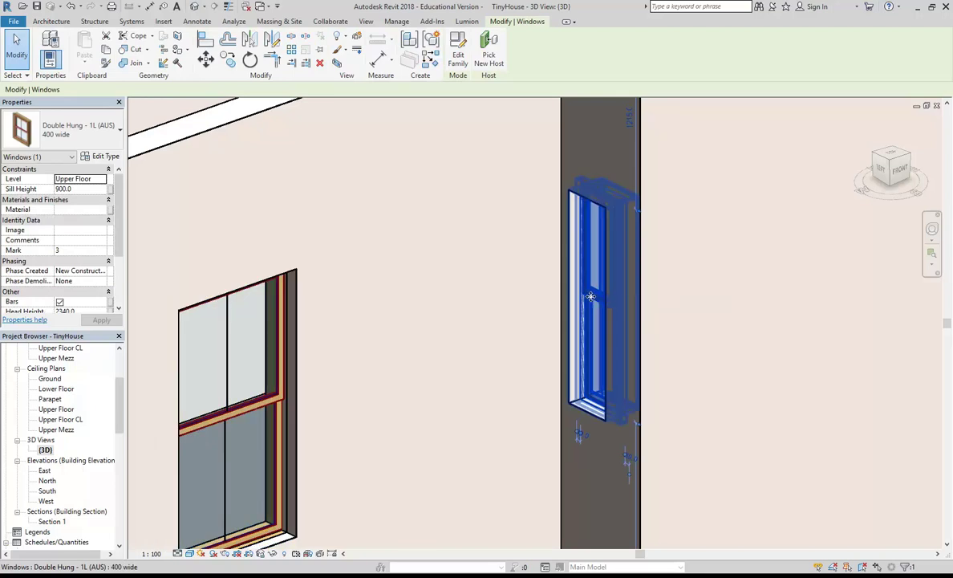
middle_click_drag(546, 314, 261, 187, "shift")
left_click(105, 156)
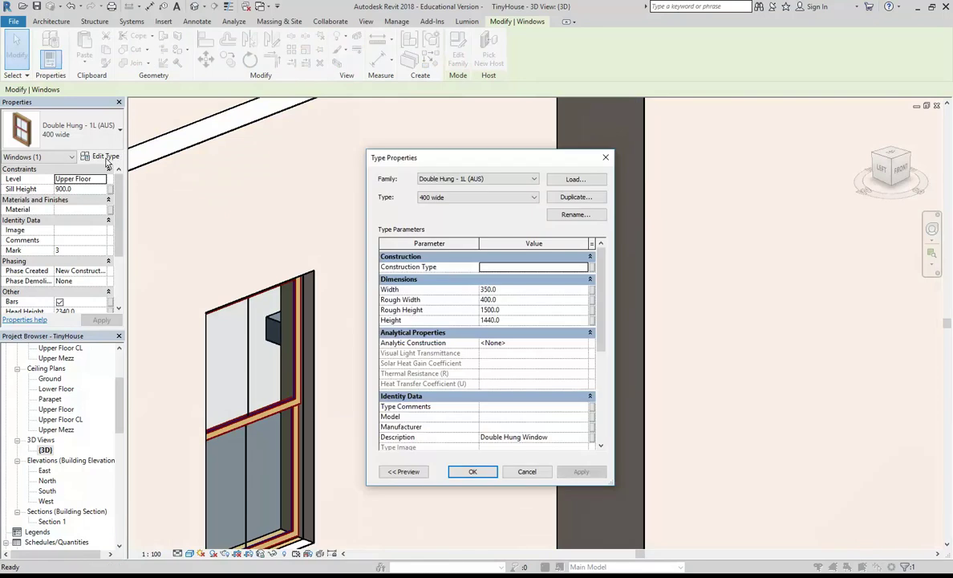
left_click(516, 290)
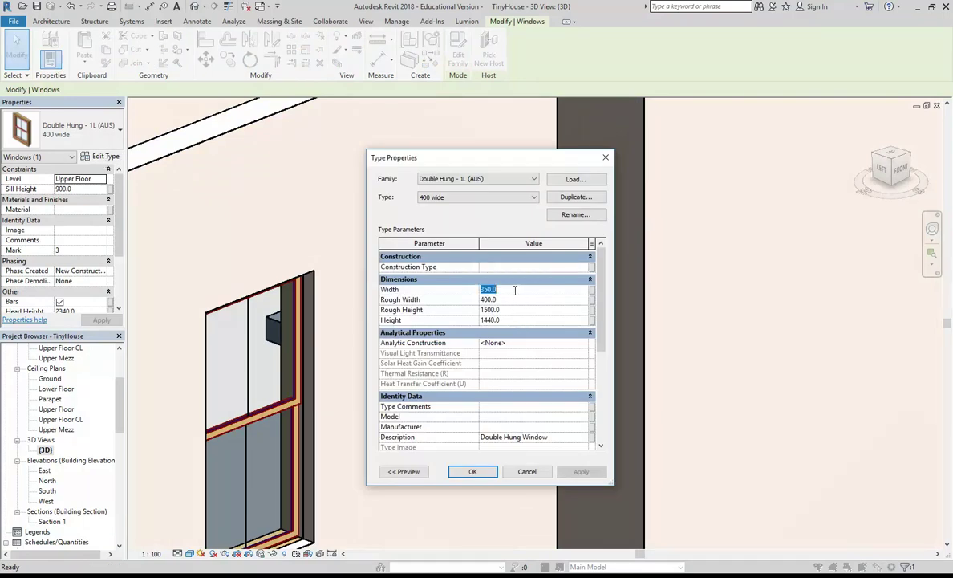
type("400")
left_click(518, 300)
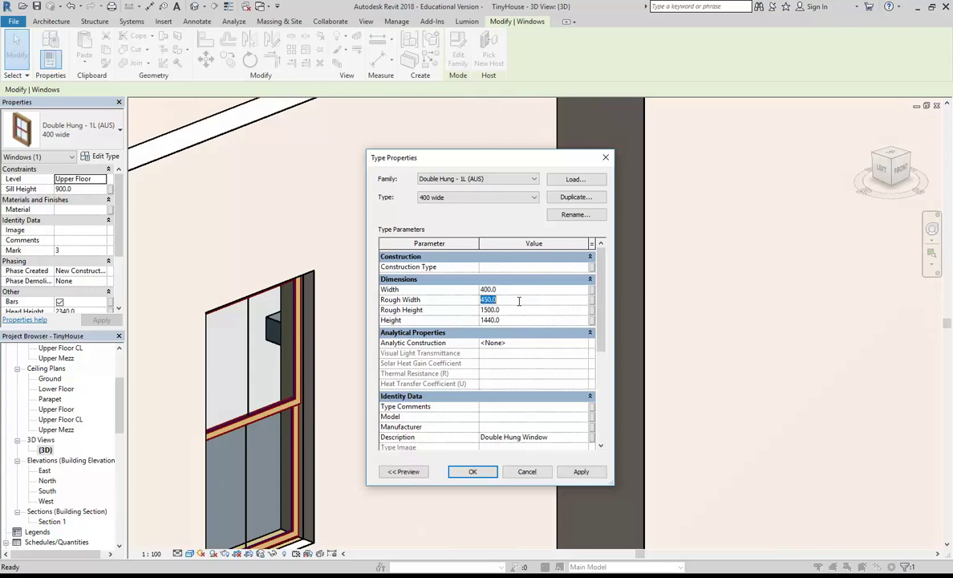
left_click(473, 472)
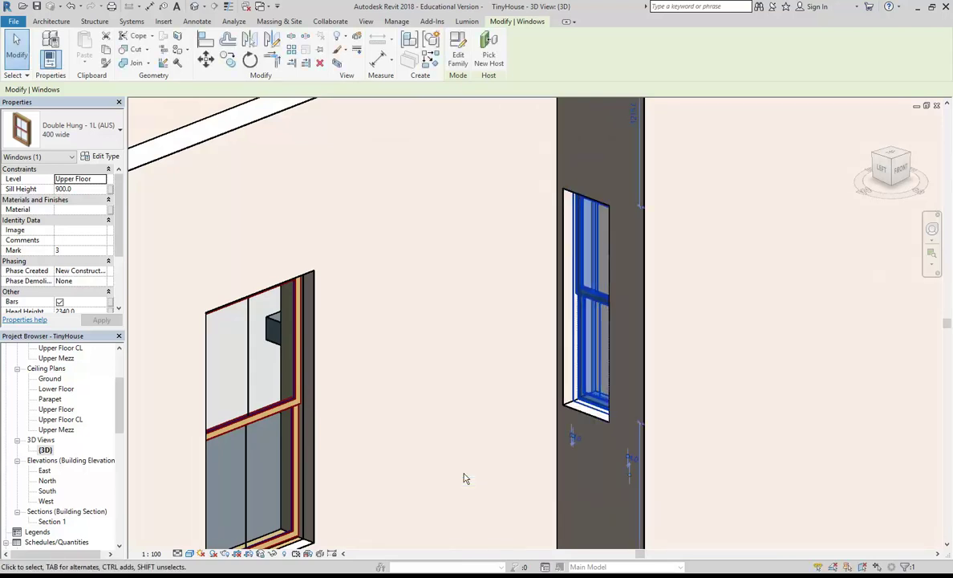
key("Escape")
Examine the narrow window at the end of the side passage in the reference photo, close up
middle_click_drag(465, 477, 517, 470, "shift")
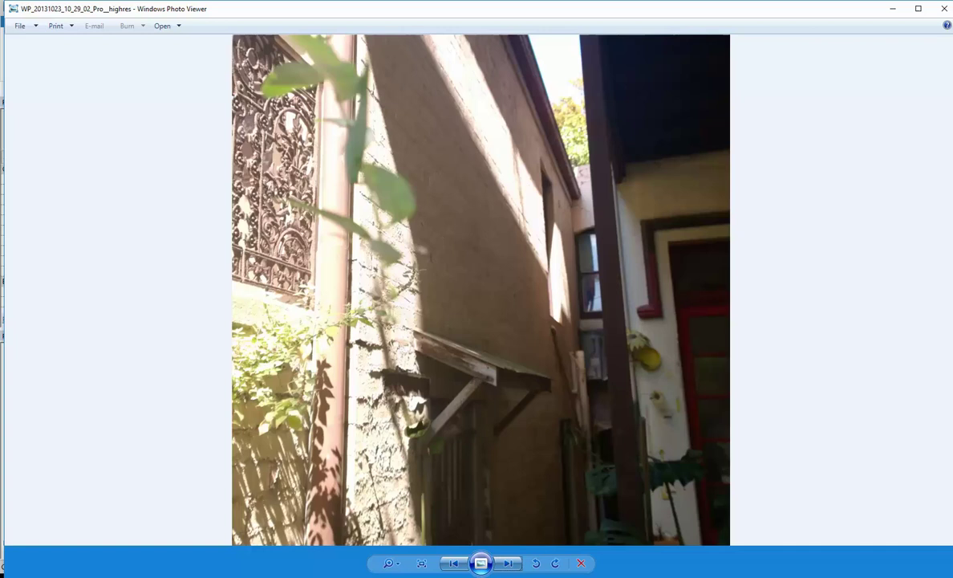
scroll(597, 348, "up", 3)
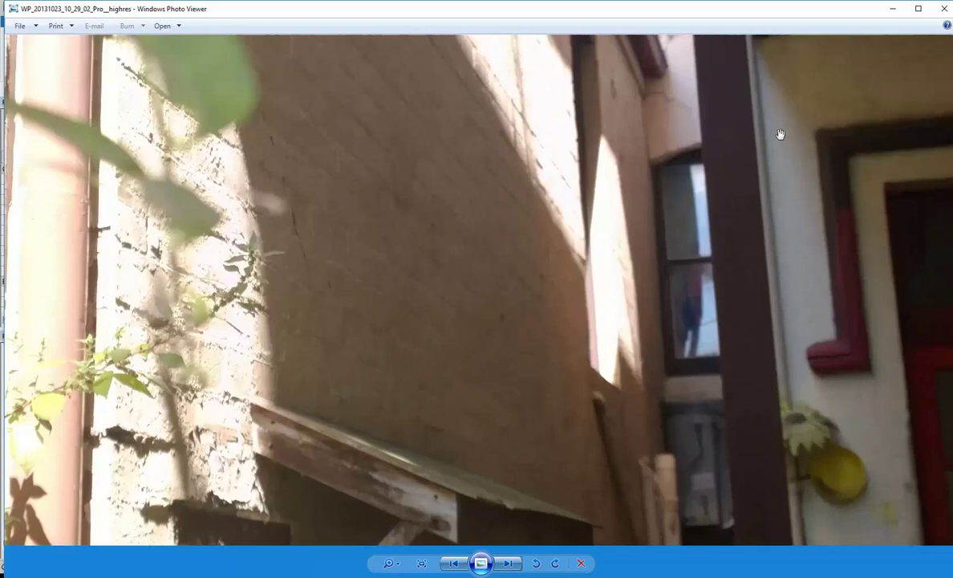
left_click(893, 8)
Open the Upper Floor plan and measure the wall length available for the window in the return wall
middle_click_drag(522, 325, 468, 342)
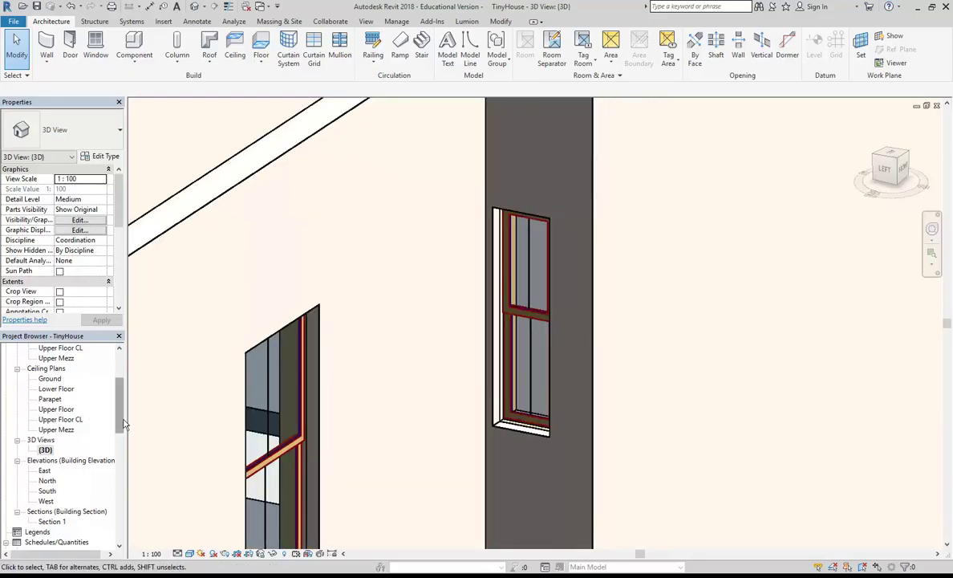
scroll(122, 413, "up", 3)
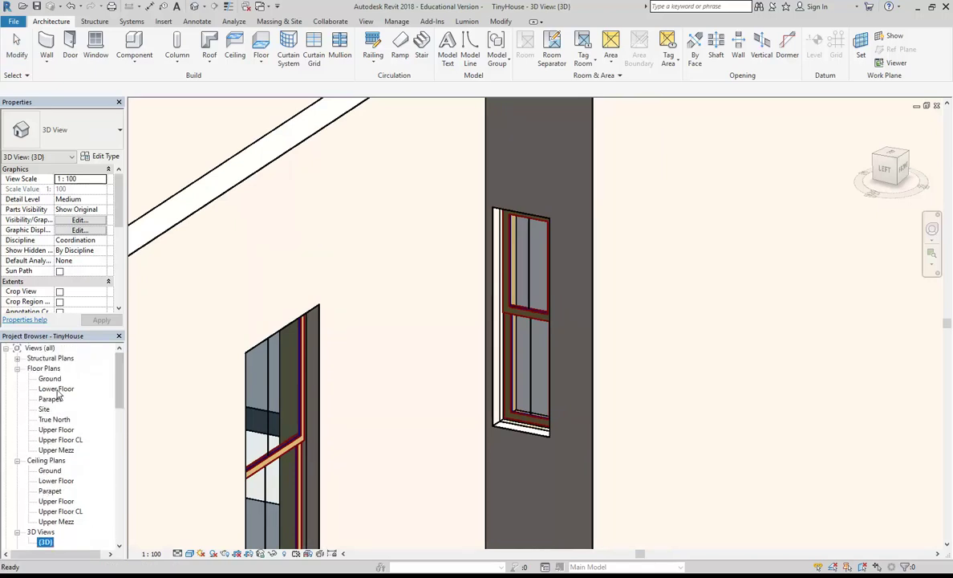
double_click(56, 429)
middle_click_drag(570, 371, 345, 325)
scroll(309, 353, "up", 4)
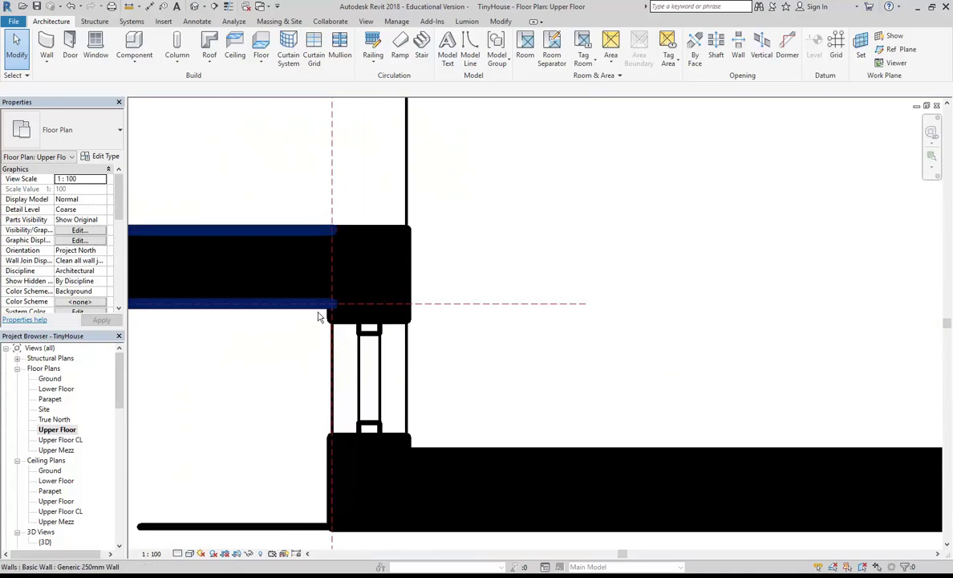
left_click(130, 6)
left_click(411, 303)
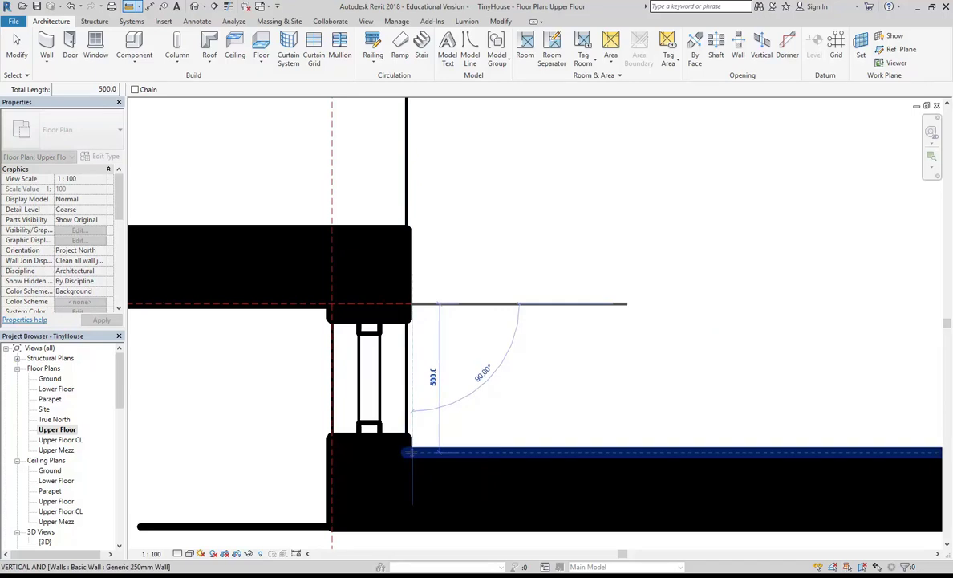
left_click(408, 452)
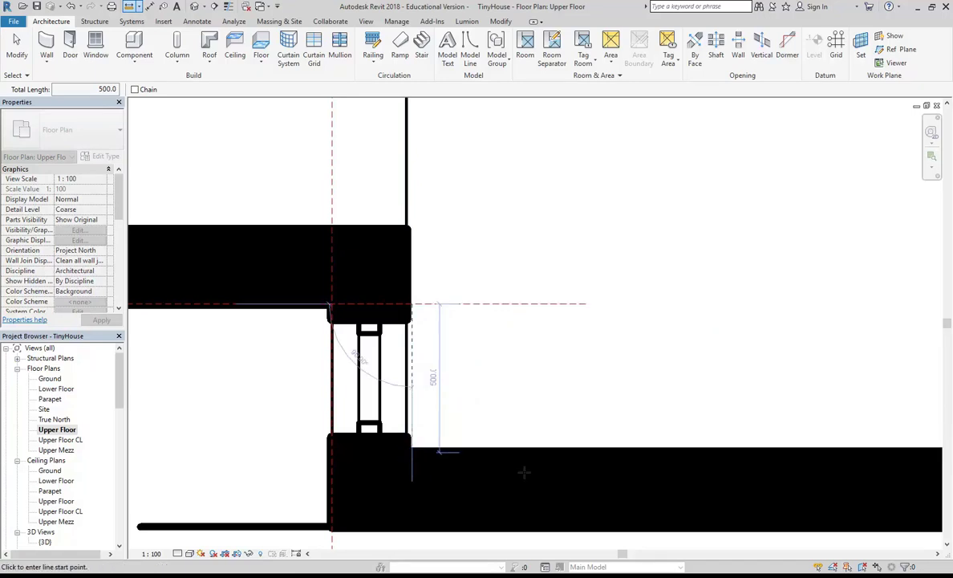
Measure the width of the return wall window between its jambs and end the measuring command
right_click(497, 196)
left_click(481, 94)
left_click(407, 319)
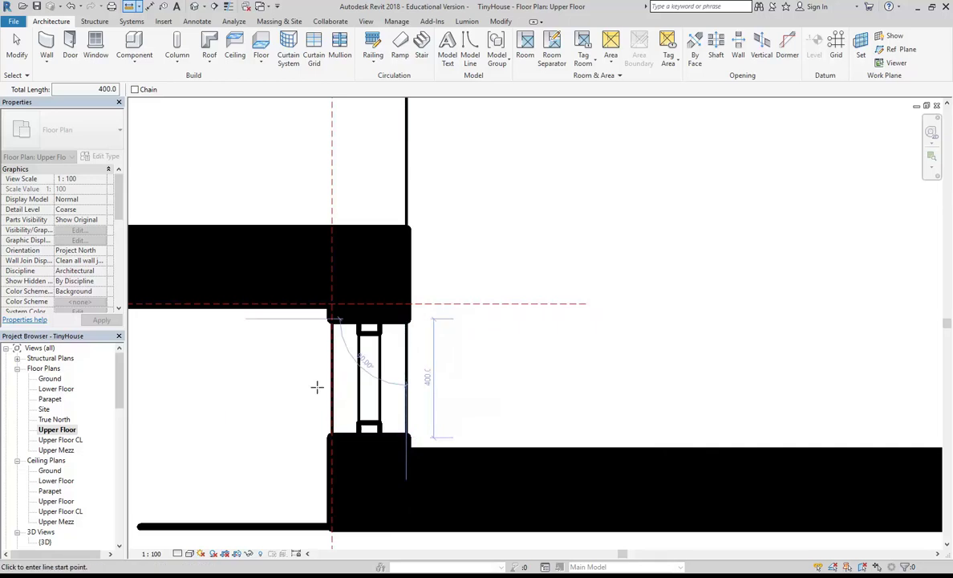
scroll(438, 387, "up", 2)
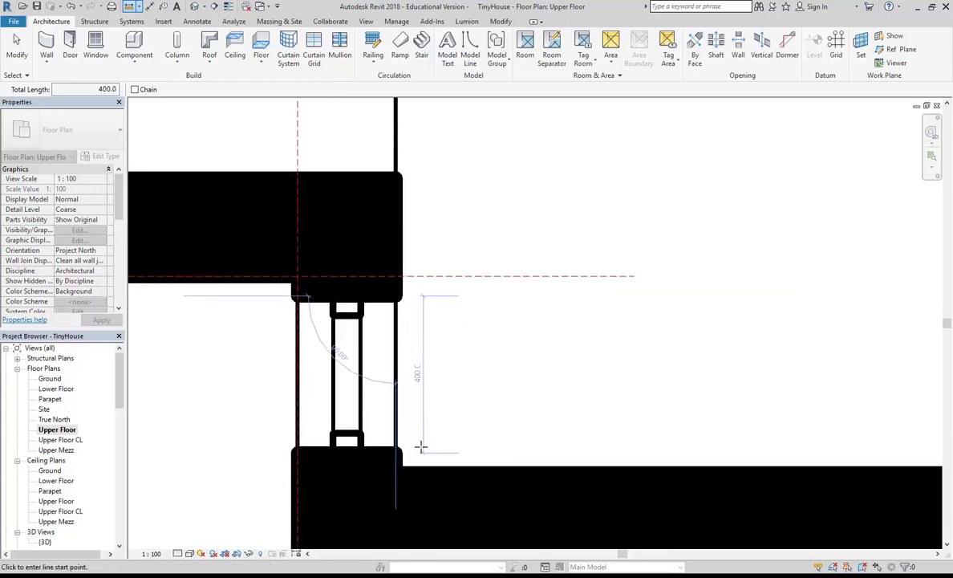
right_click(442, 215)
right_click(470, 223)
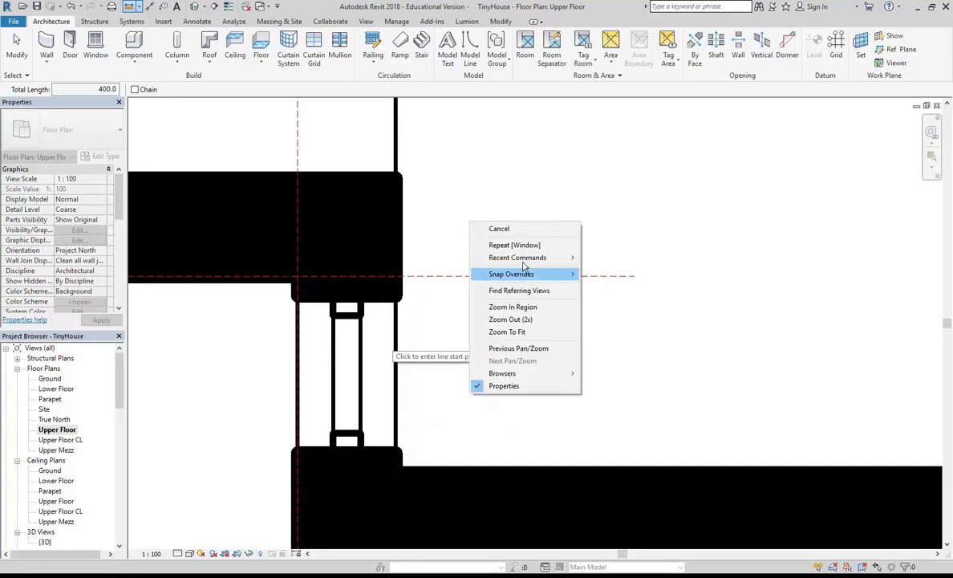
left_click(491, 229)
Set the Width of the return wall window's 400 wide type to 500 mm and accept the type properties
left_click(350, 375)
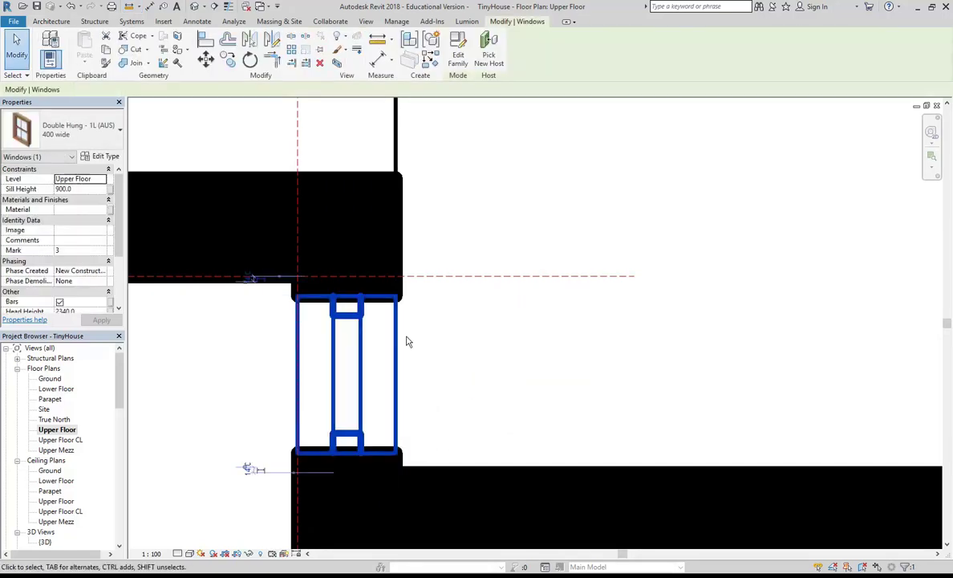
left_click(113, 157)
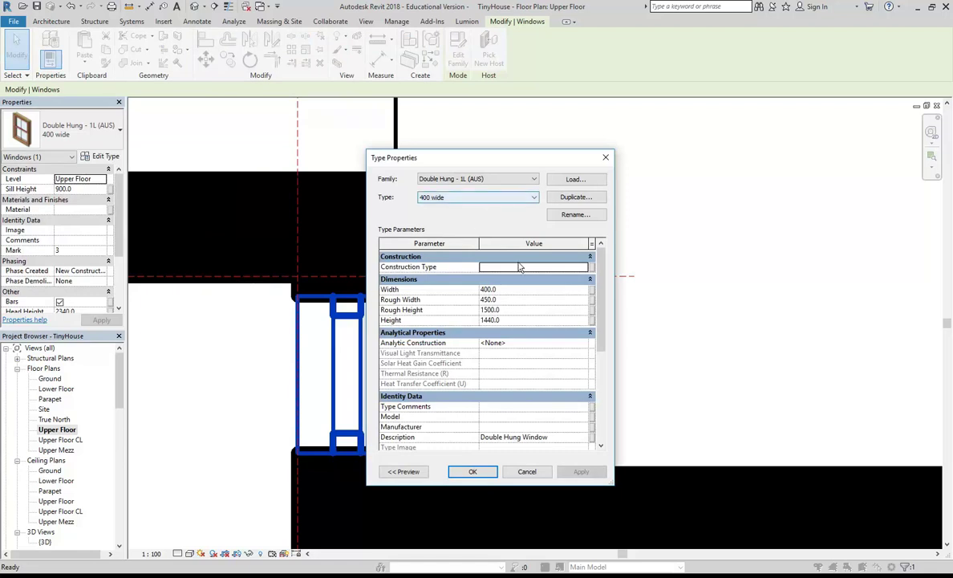
left_click(520, 299)
double_click(520, 299)
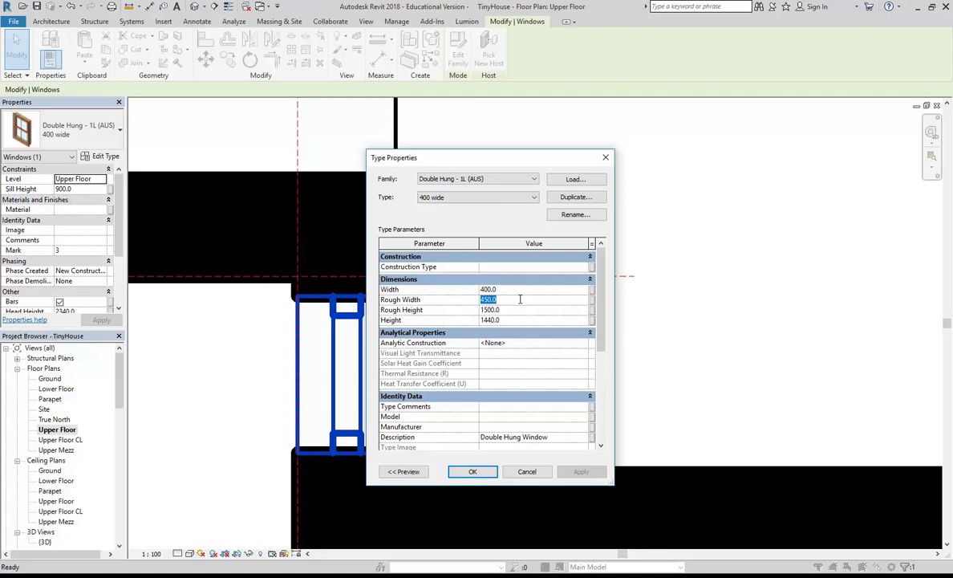
double_click(520, 289)
type("500")
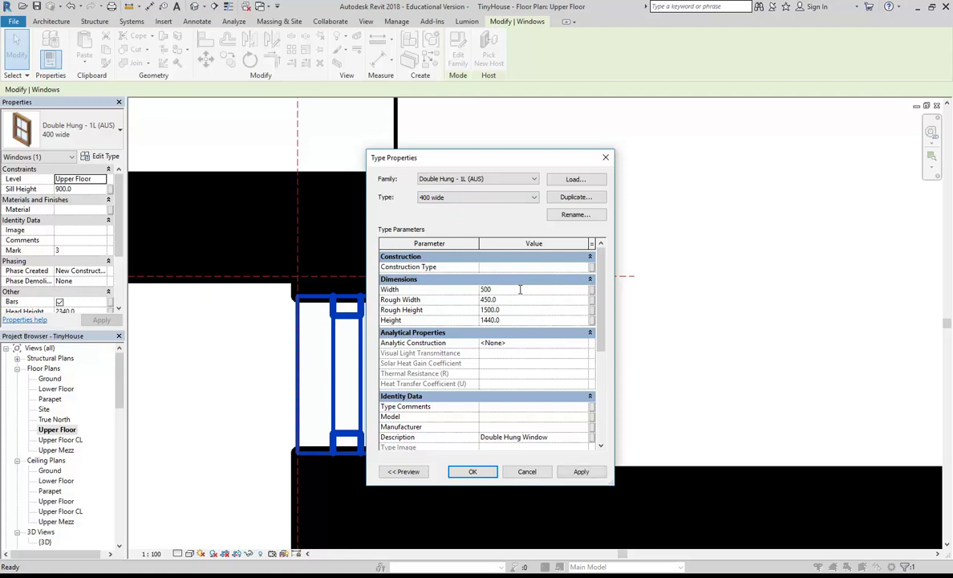
left_click(514, 300)
left_click(504, 303)
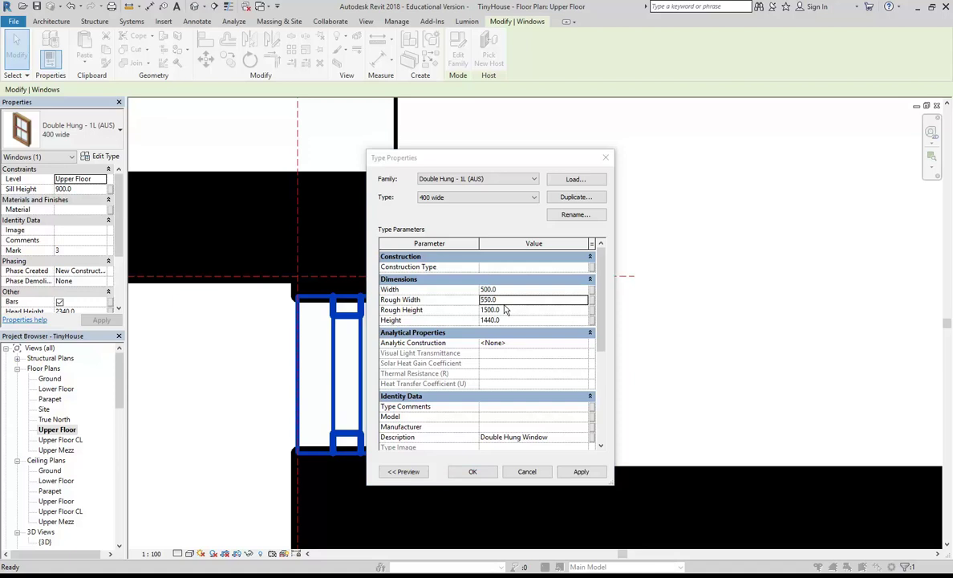
left_click(474, 472)
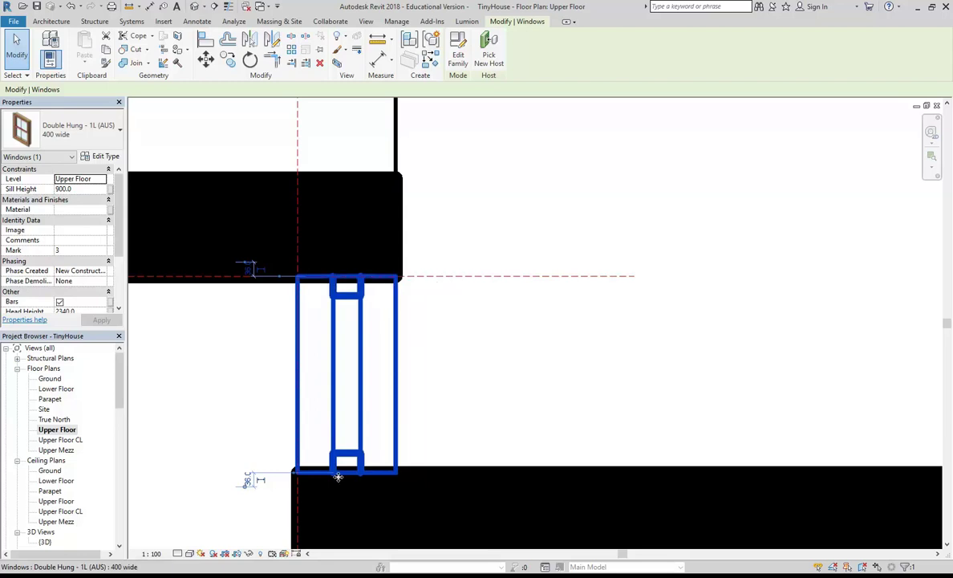
Return to the 3D view and check the widened return wall window against the rest of the side facade
scroll(103, 399, "down", 3)
key("Escape")
double_click(45, 449)
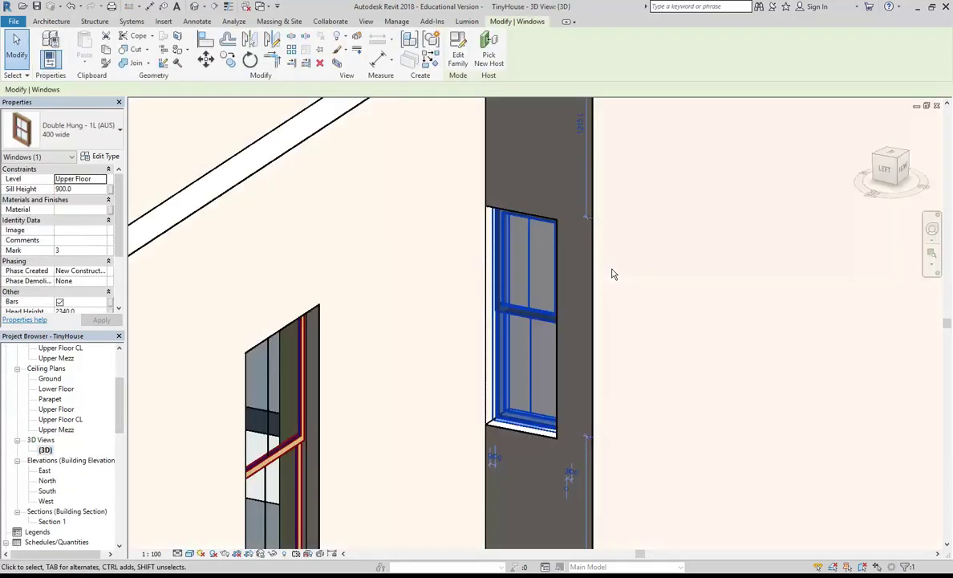
key("Escape")
scroll(679, 237, "down", 3)
scroll(658, 211, "up", 2)
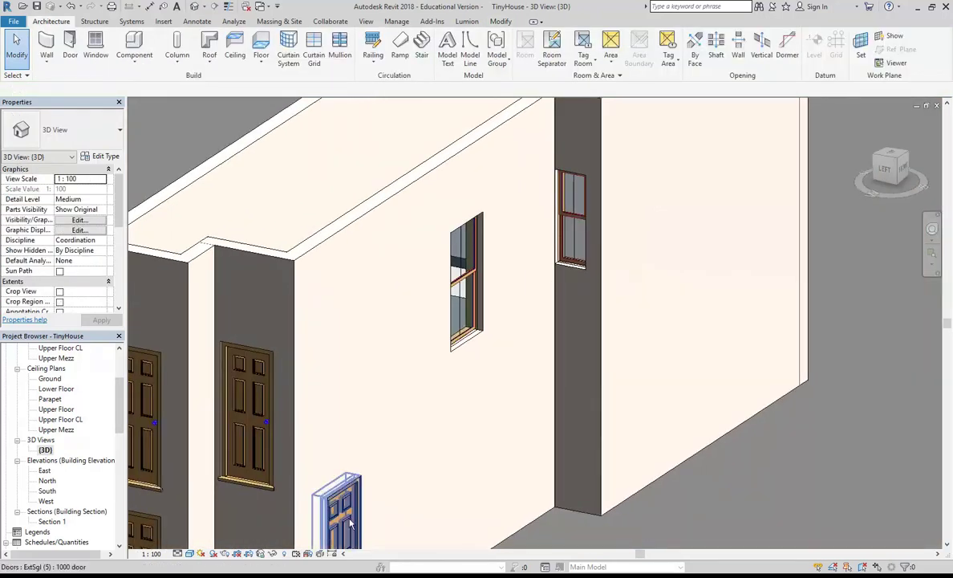
Review the type dimensions of the return wall window and leave the type properties without changes
left_click(570, 220)
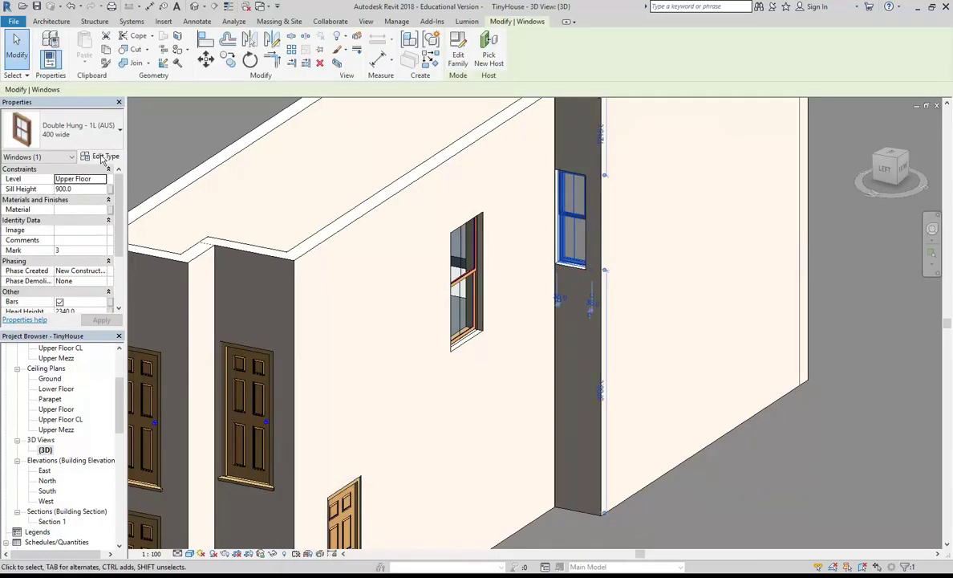
left_click(105, 157)
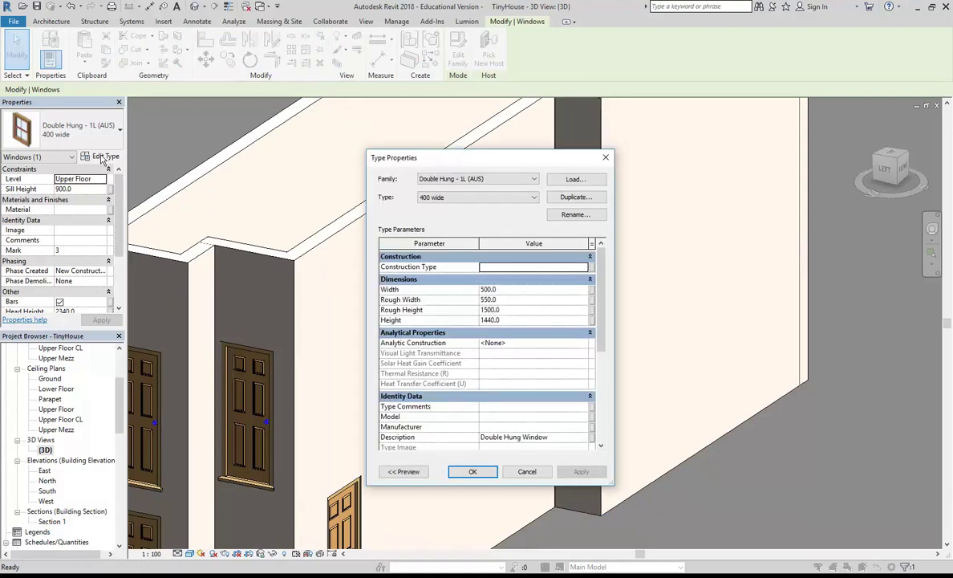
left_click(525, 471)
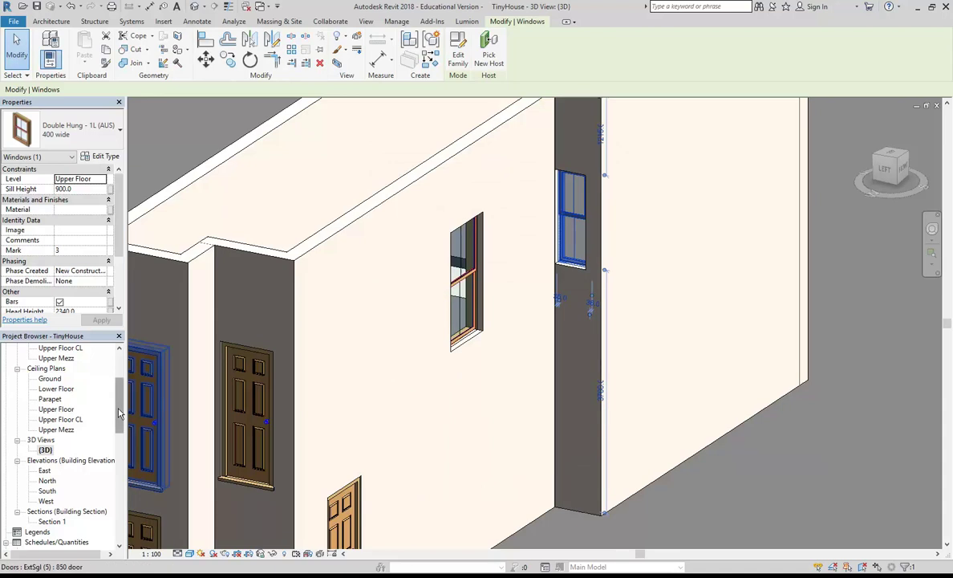
left_click_drag(118, 413, 124, 371)
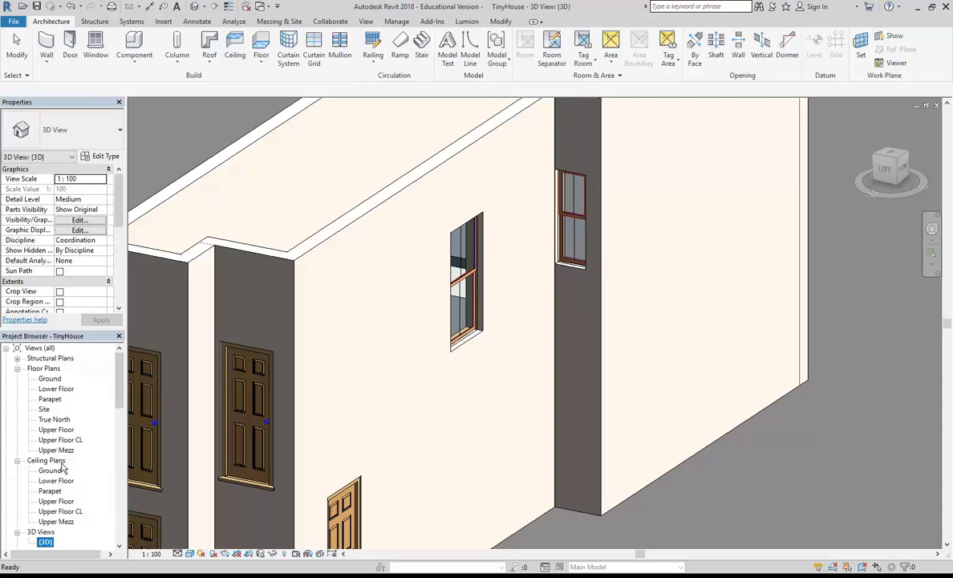
Open the Upper Floor plan at the return wall window
left_click(55, 431)
double_click(54, 431)
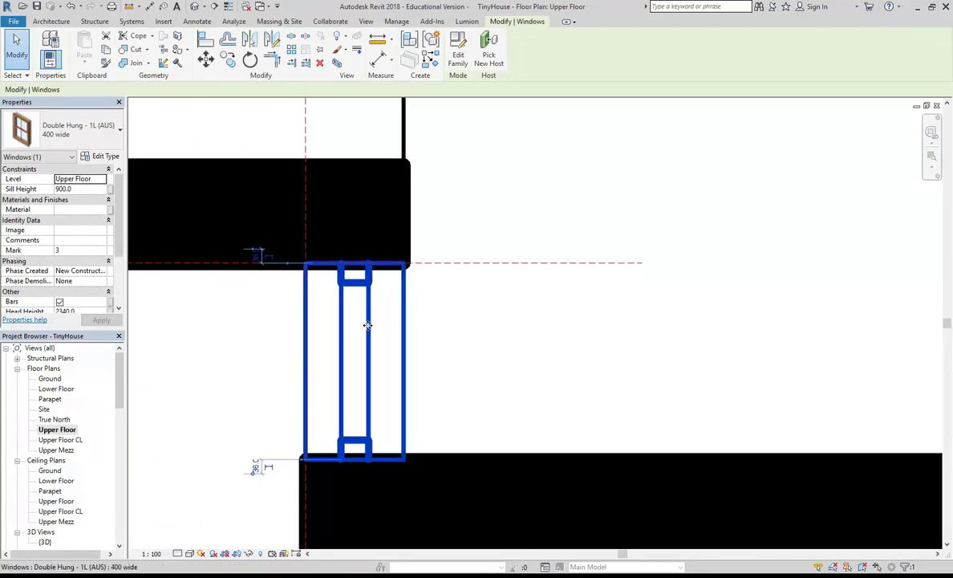
Nudge the return wall window along its wall, away from the adjoining long wall, and check its offset dimensions
key("Down")
key("Down")
key("Down")
key("Down")
key("Down")
key("Down")
key("Down")
key("Down")
left_click(496, 363)
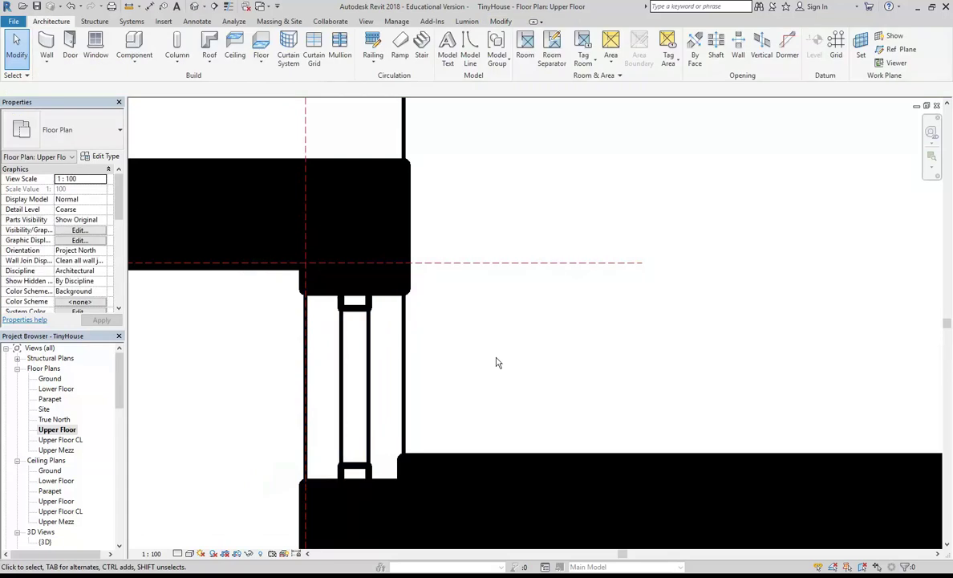
left_click(372, 365)
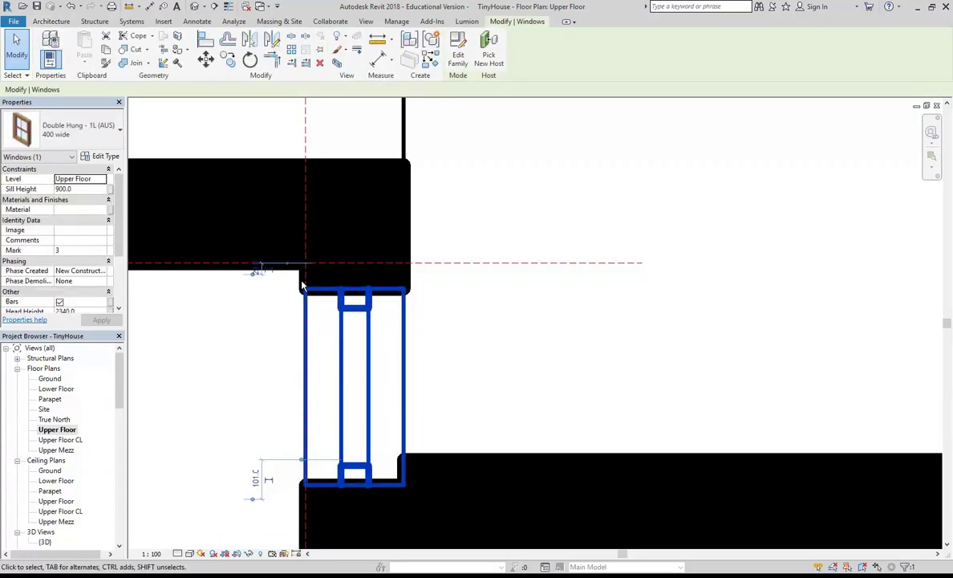
middle_click_drag(206, 351, 293, 346)
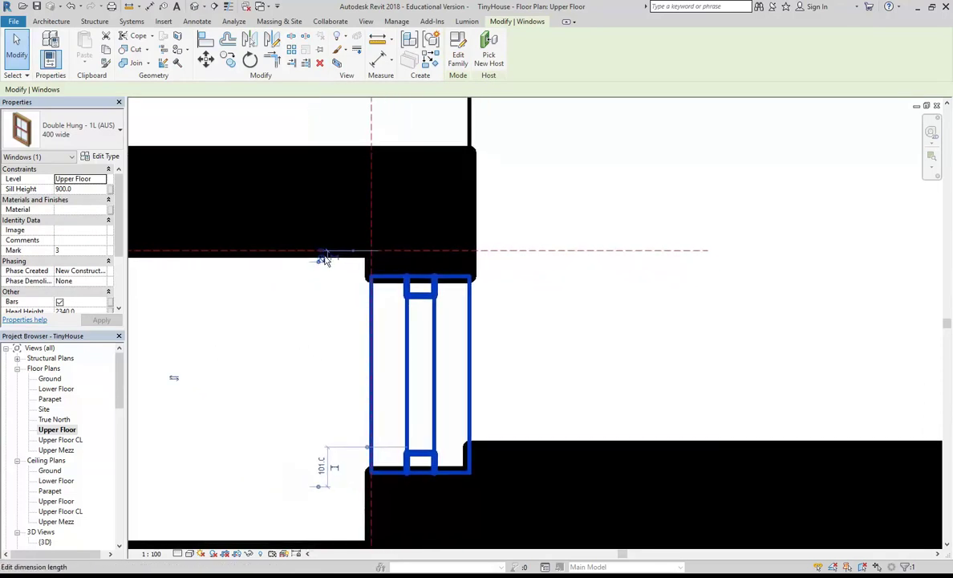
left_click(308, 359)
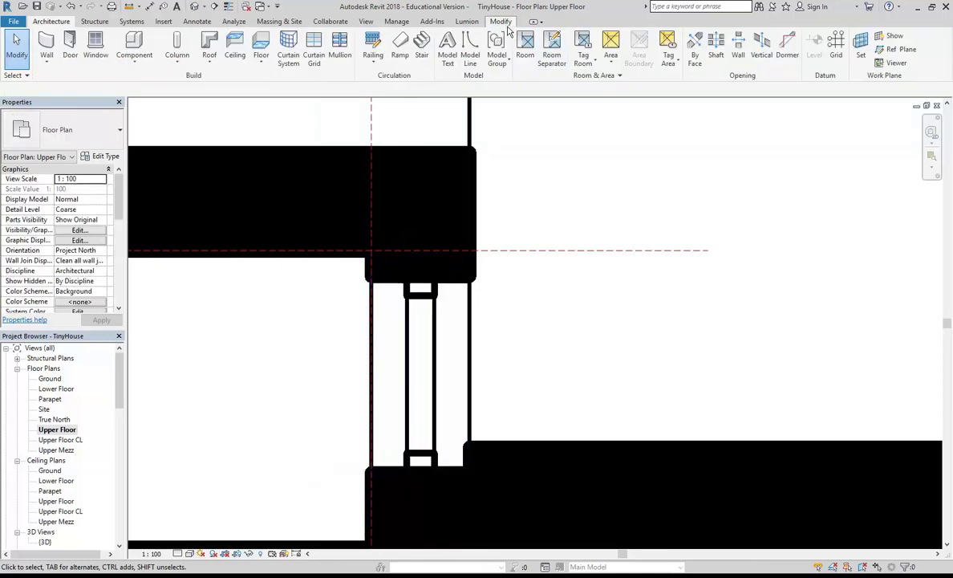
Align the left jamb of the return wall window with the outer reference face of the long side wall, then end the Align command
left_click(503, 23)
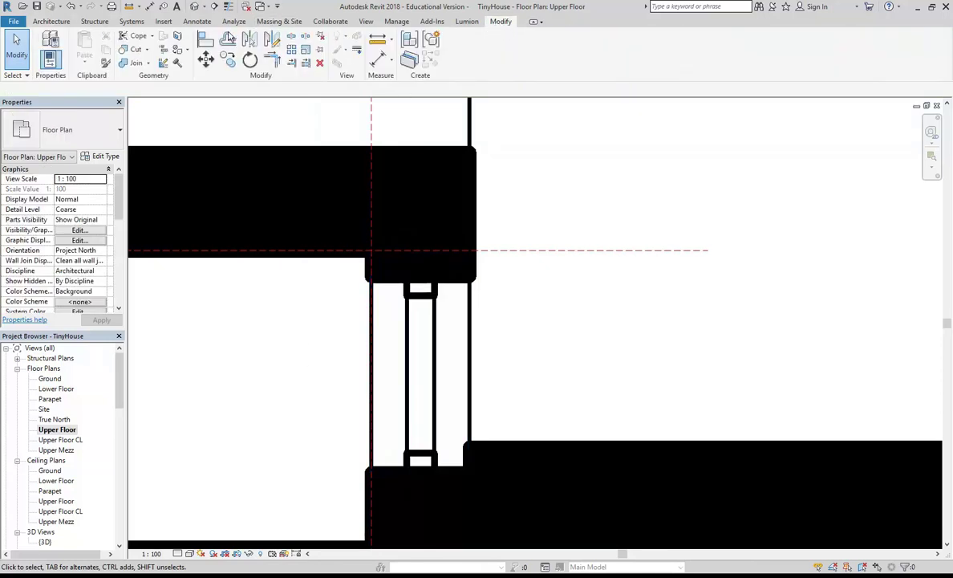
left_click(206, 40)
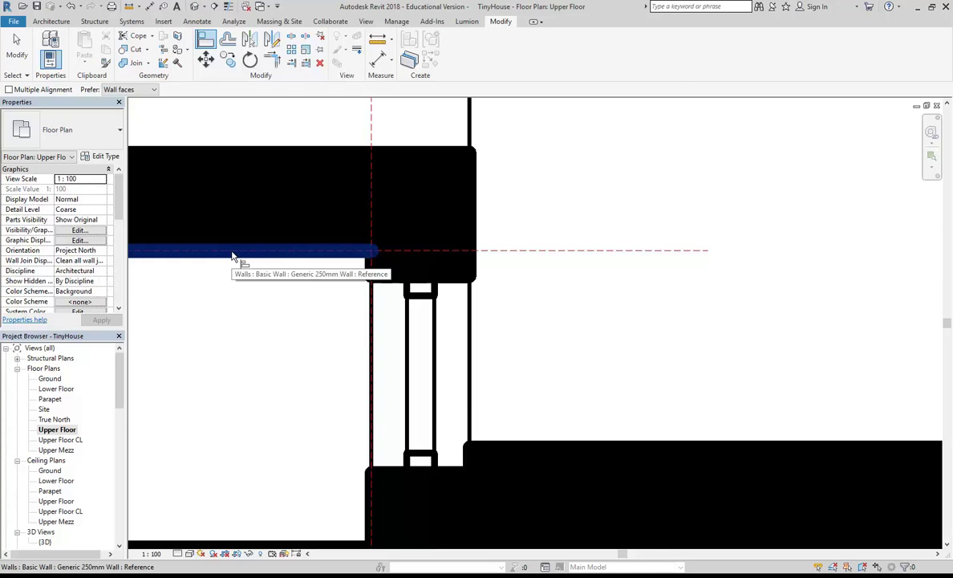
left_click(283, 253)
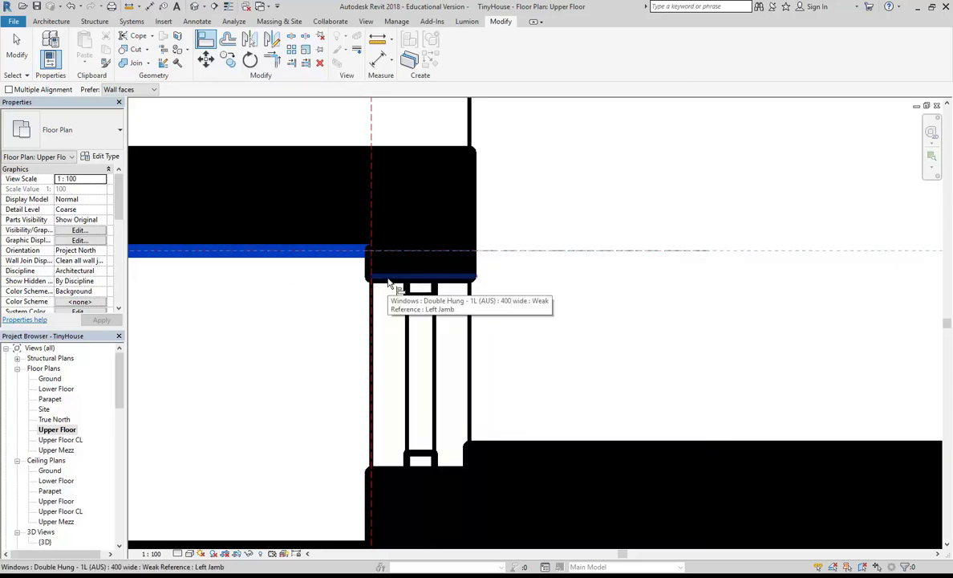
left_click(390, 281)
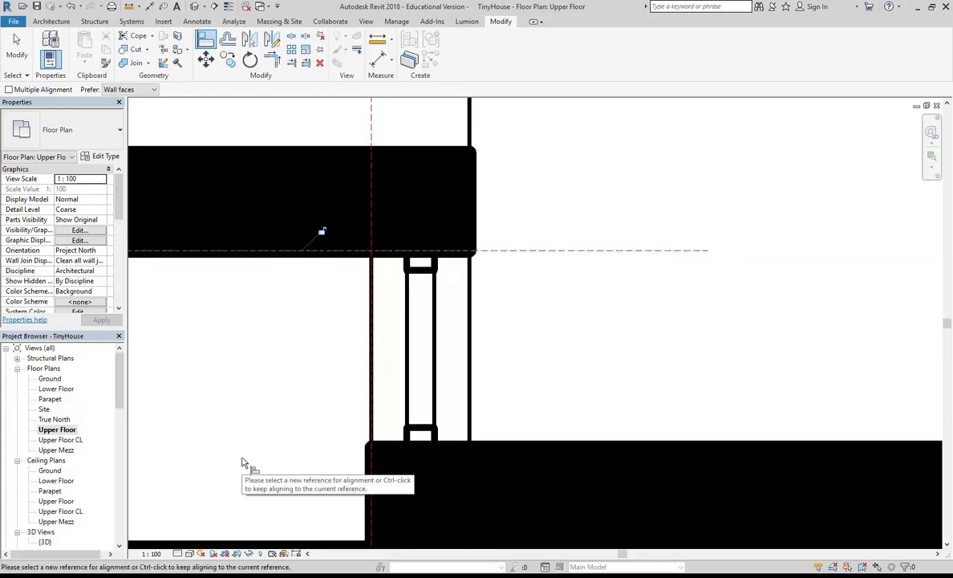
scroll(268, 394, "down", 5)
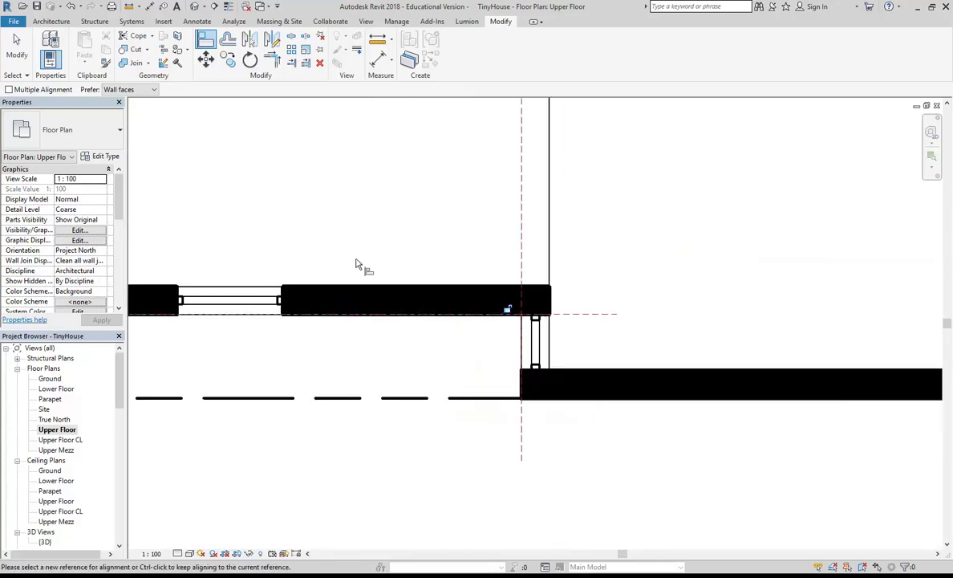
scroll(446, 276, "down", 2)
right_click(373, 257)
right_click(415, 259)
left_click(438, 269)
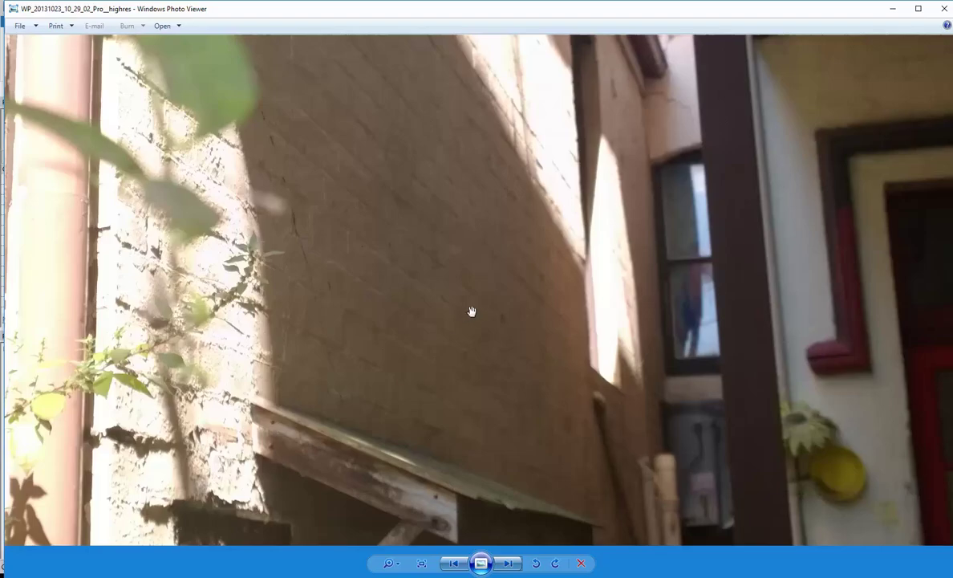
Examine the side wall photo in Windows Photo Viewer for openings on the lower floor, then return to the Revit plan
key("Right")
key("Right")
key("Right")
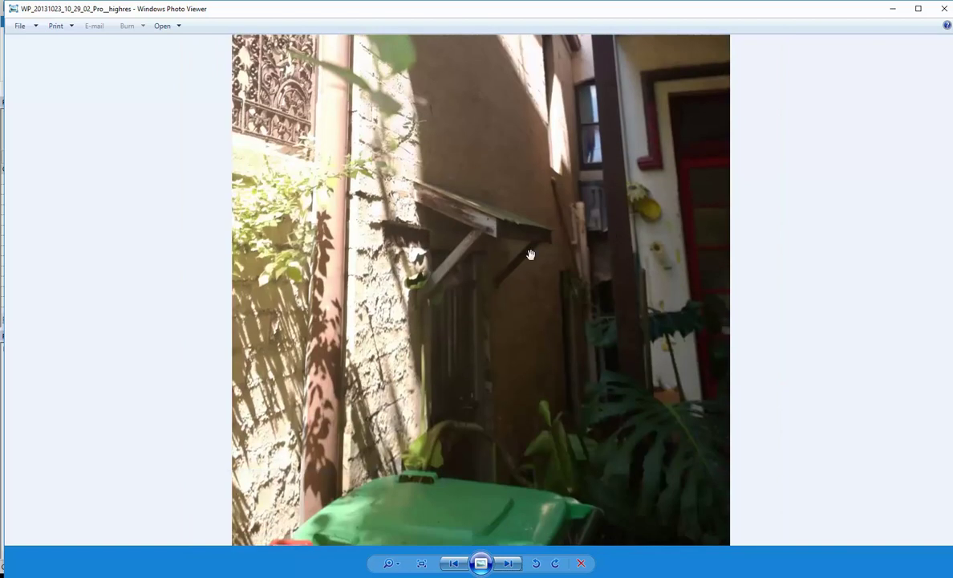
key("Right")
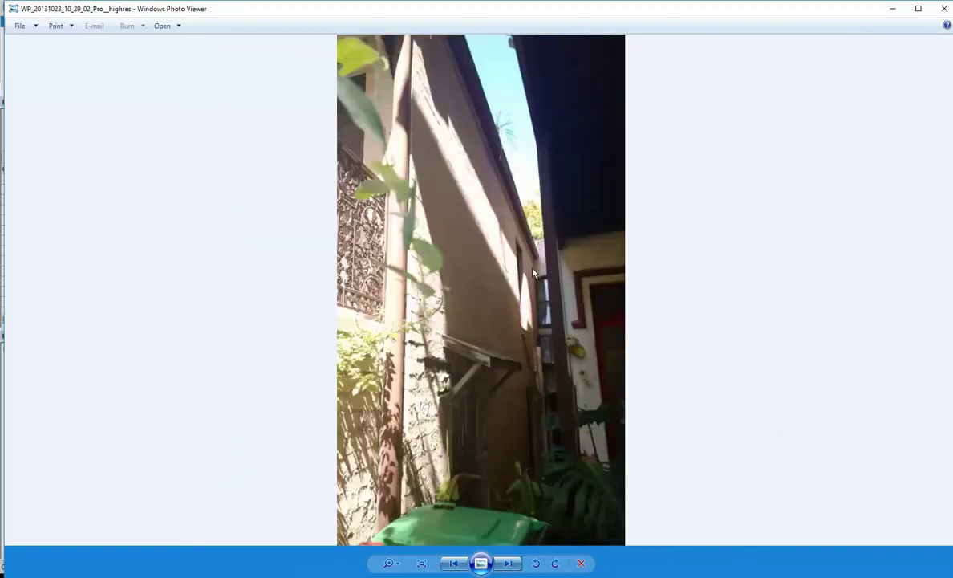
scroll(551, 466, "up", 2)
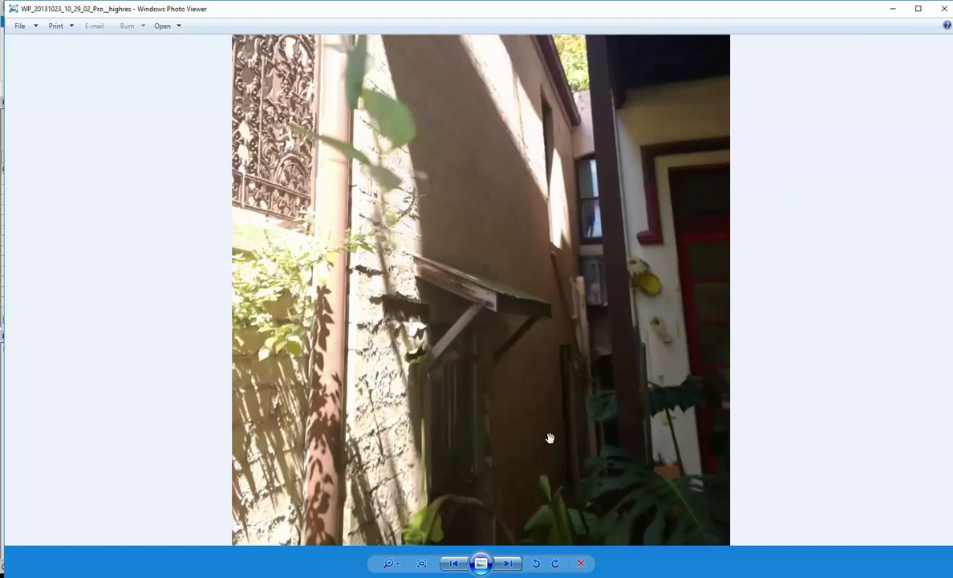
scroll(549, 438, "up", 2)
scroll(550, 437, "down", 2)
left_click_drag(549, 437, 600, 258)
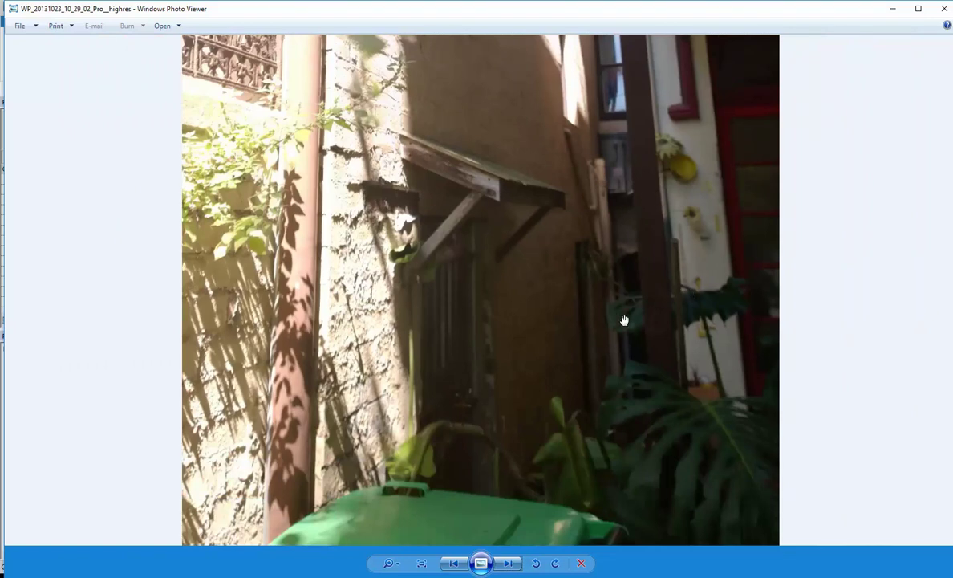
scroll(580, 299, "up", 1)
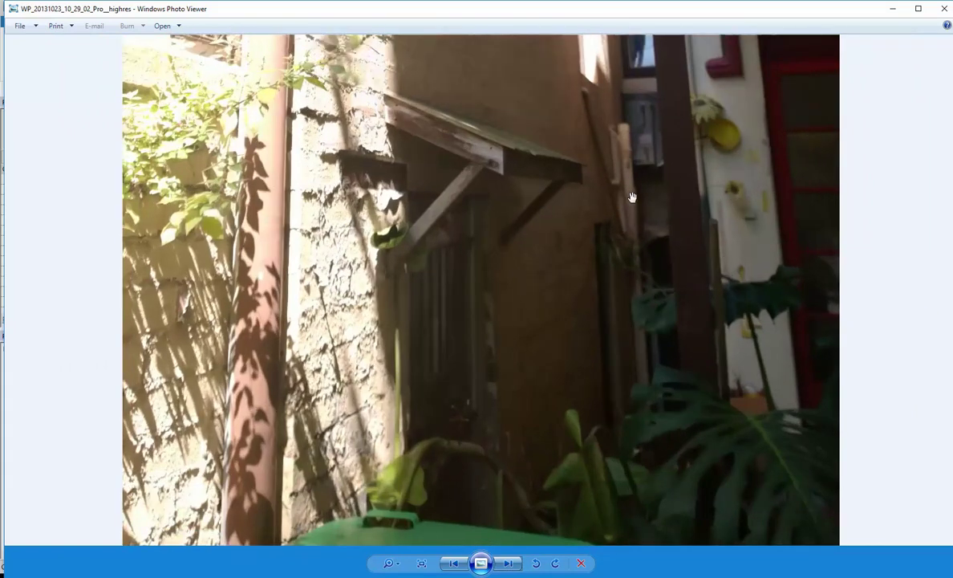
scroll(629, 315, "down", 2)
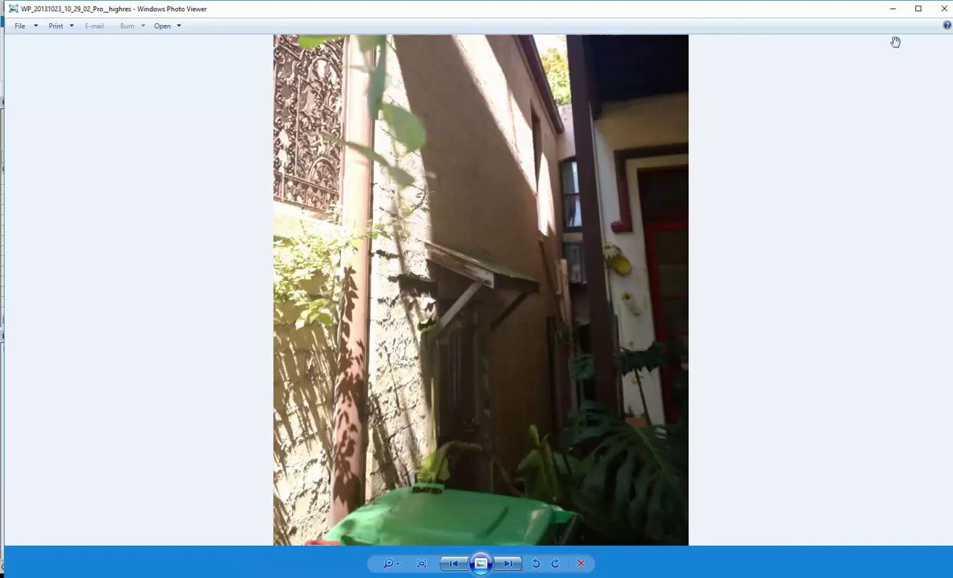
left_click(893, 8)
Copy the 1000 wide window from the Upper Floor side wall and paste it aligned to the current view in the Lower Floor plan
middle_click_drag(321, 311, 308, 340)
scroll(389, 270, "up", 1)
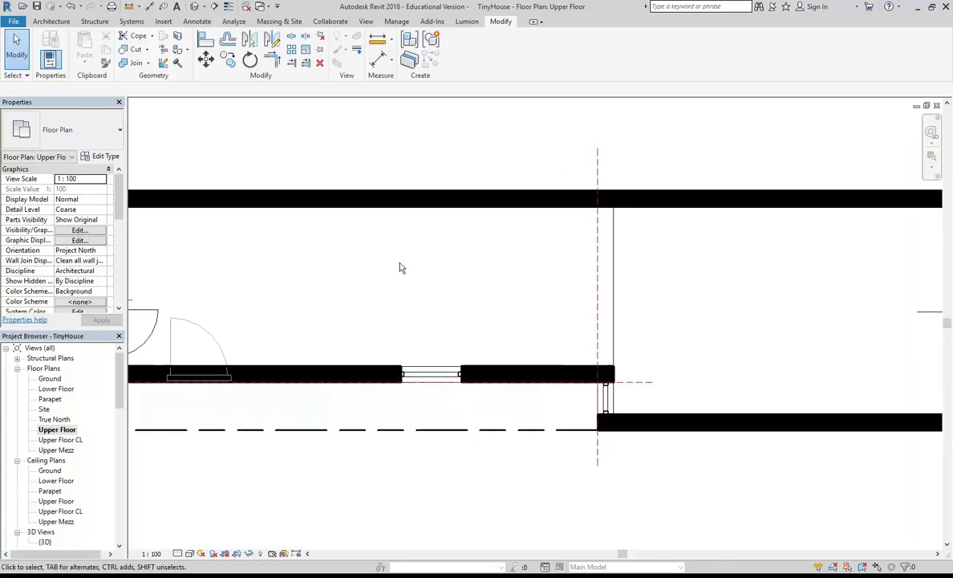
scroll(397, 271, "up", 1)
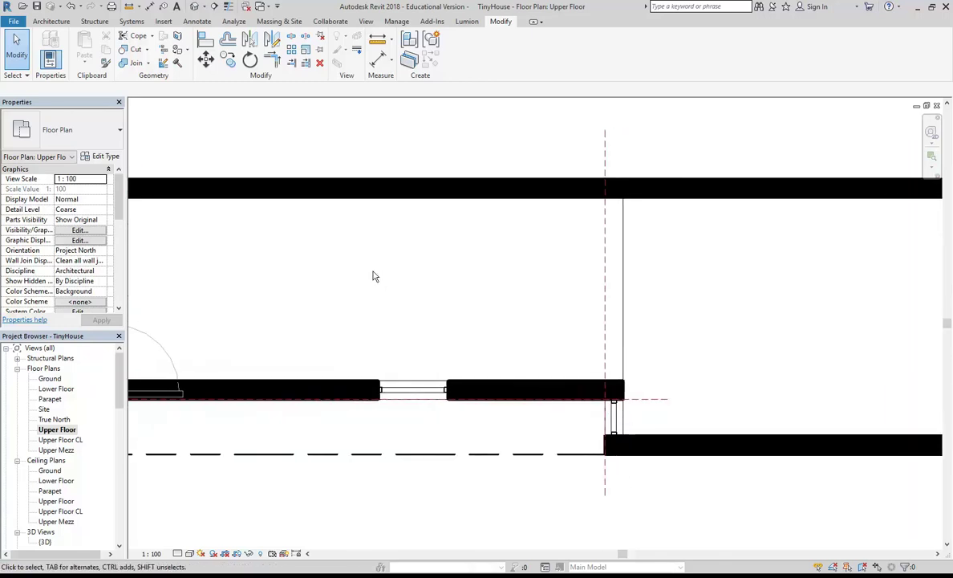
scroll(374, 275, "up", 1)
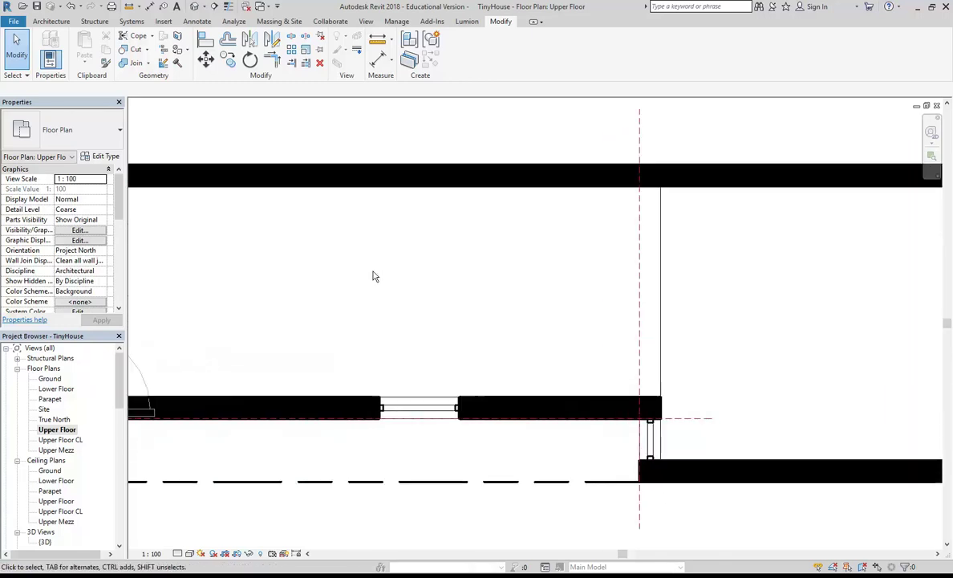
left_click(428, 418)
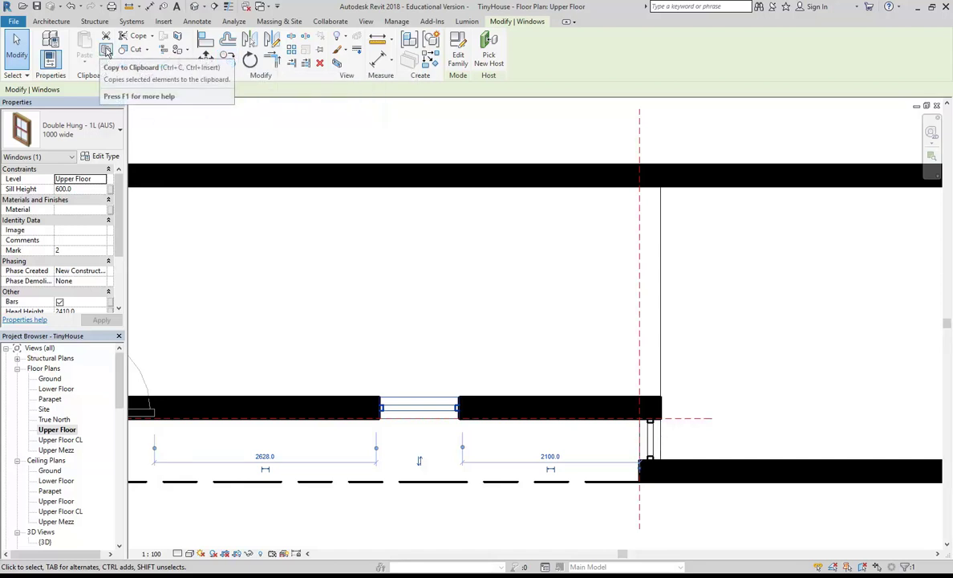
left_click(107, 52)
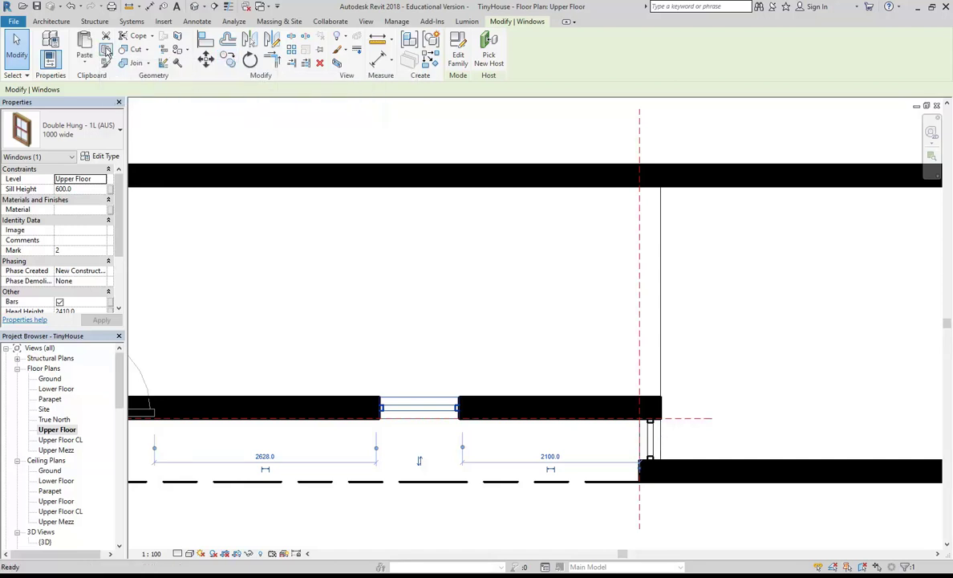
double_click(54, 389)
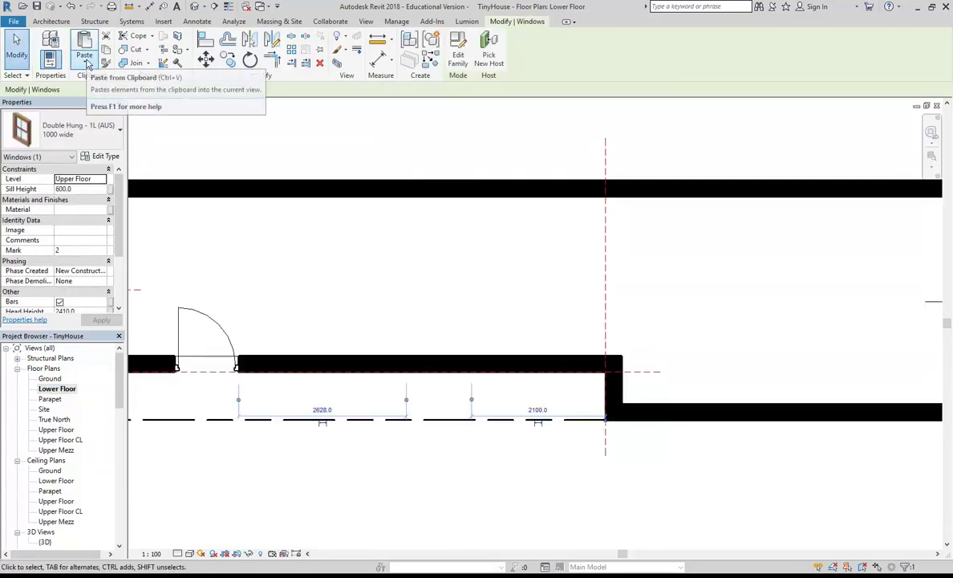
left_click(85, 63)
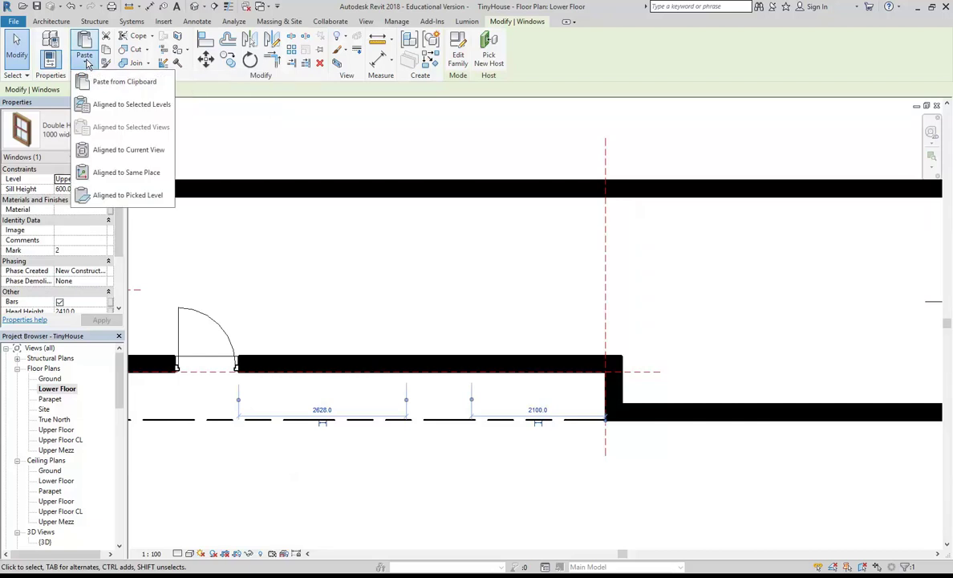
left_click(121, 150)
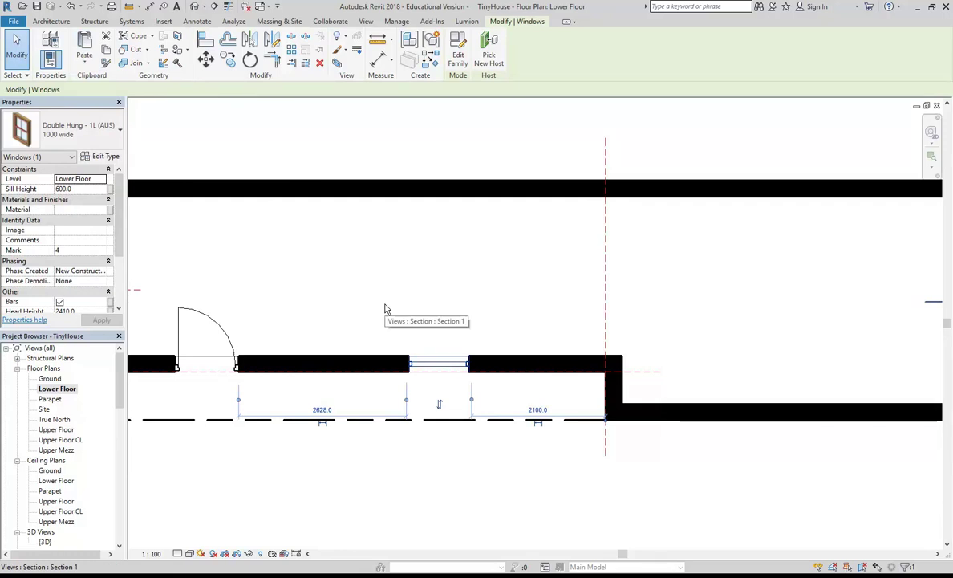
Open the 3D view and compare the pasted lower floor window with the side wall photo
middle_click_drag(386, 308, 463, 333)
left_click_drag(122, 386, 61, 416)
double_click(44, 399)
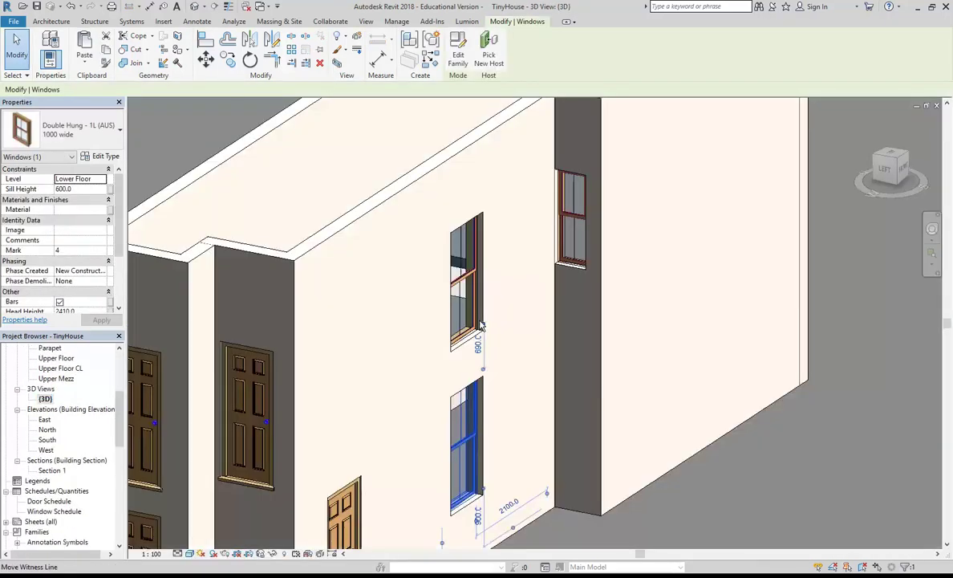
middle_click_drag(434, 333, 489, 337, "shift")
key("Escape")
scroll(449, 320, "down", 5)
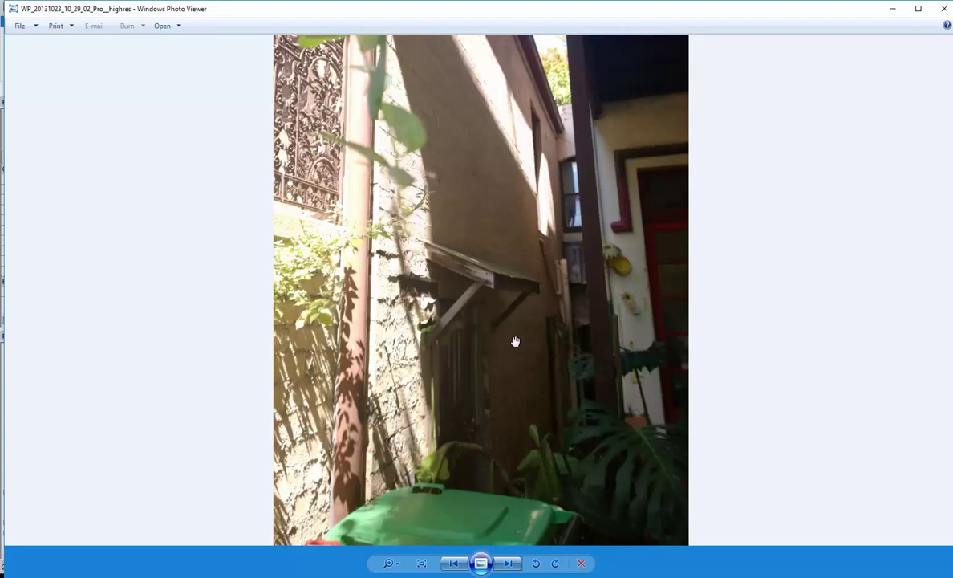
scroll(477, 317, "up", 2)
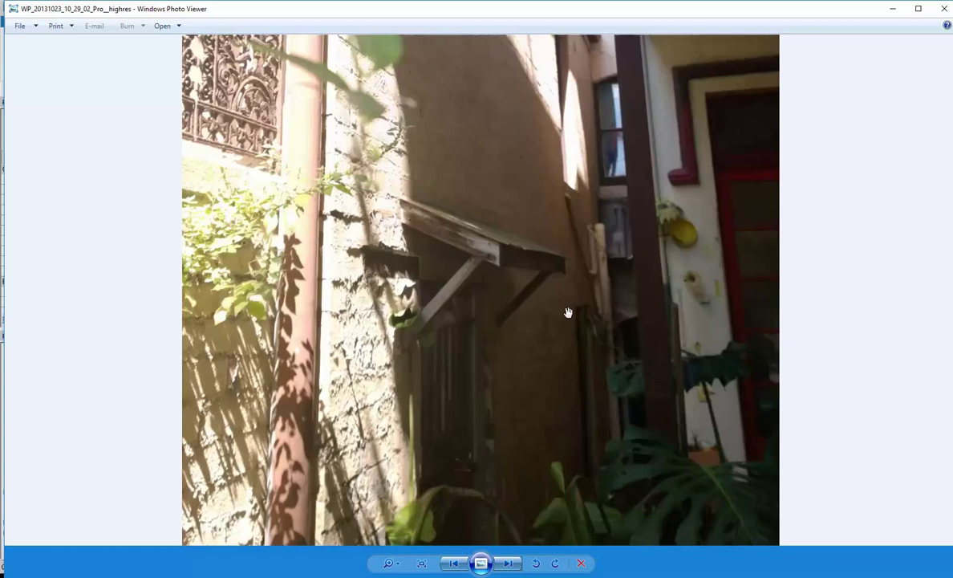
left_click(891, 8)
Set the Sill Height of the lower floor side wall window to 400 mm, checking its position against the photo
mouse_move(489, 393)
middle_mouse_down("shift")
mouse_move(513, 417)
mouse_move(434, 370)
mouse_move(475, 376)
mouse_move(496, 405)
middle_mouse_up("shift")
scroll(460, 340, "up", 5)
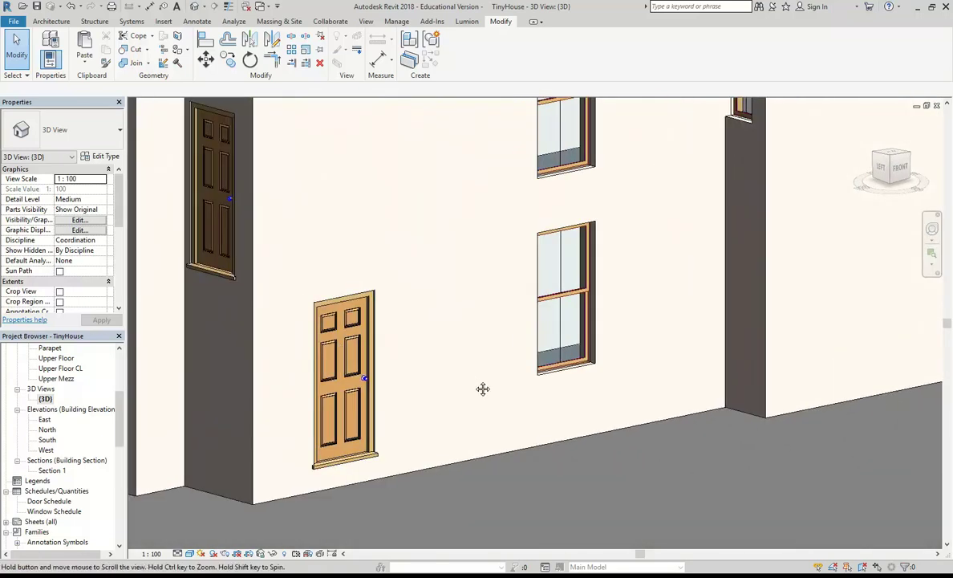
scroll(490, 402, "up", 1)
middle_click_drag(496, 408, 497, 383, "shift")
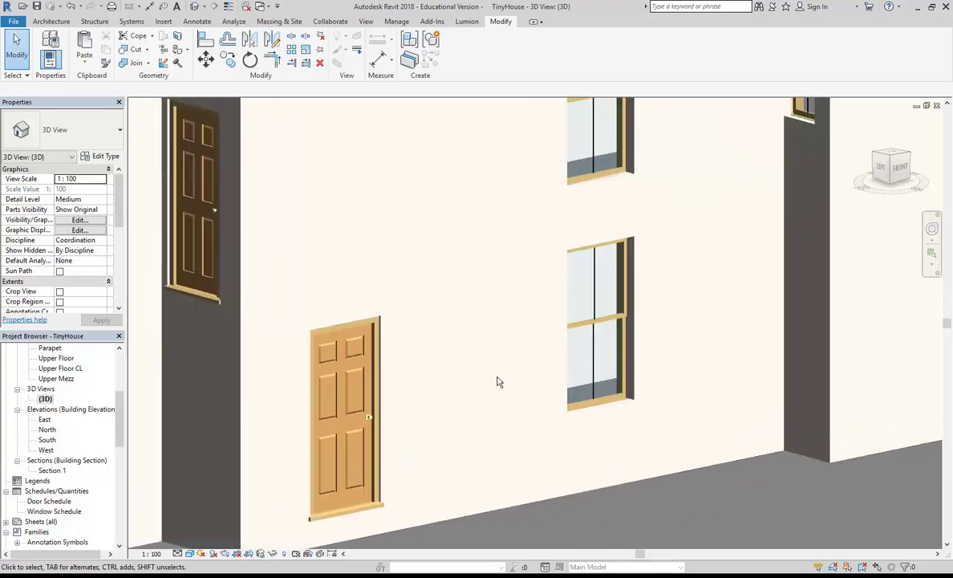
left_click(572, 345)
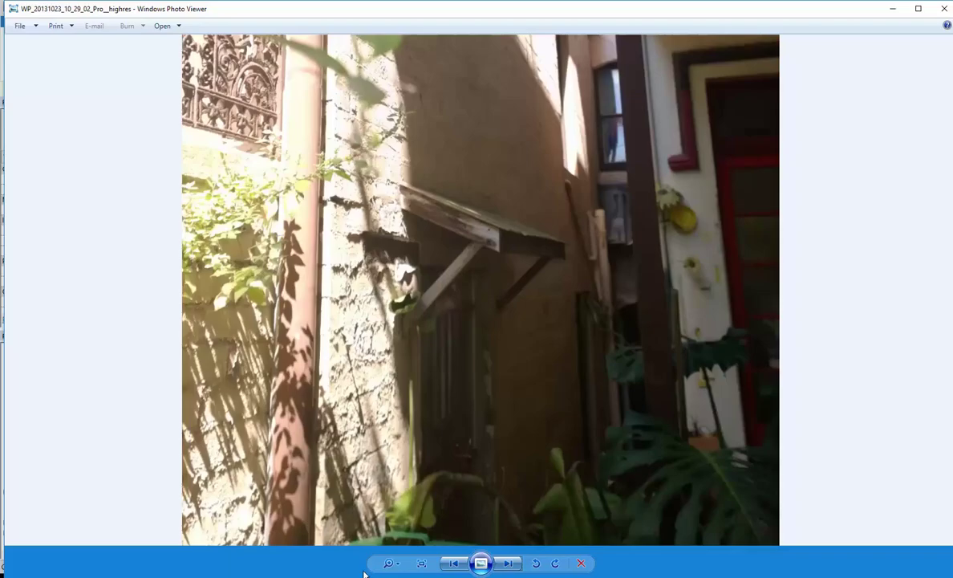
left_click_drag(506, 488, 529, 334)
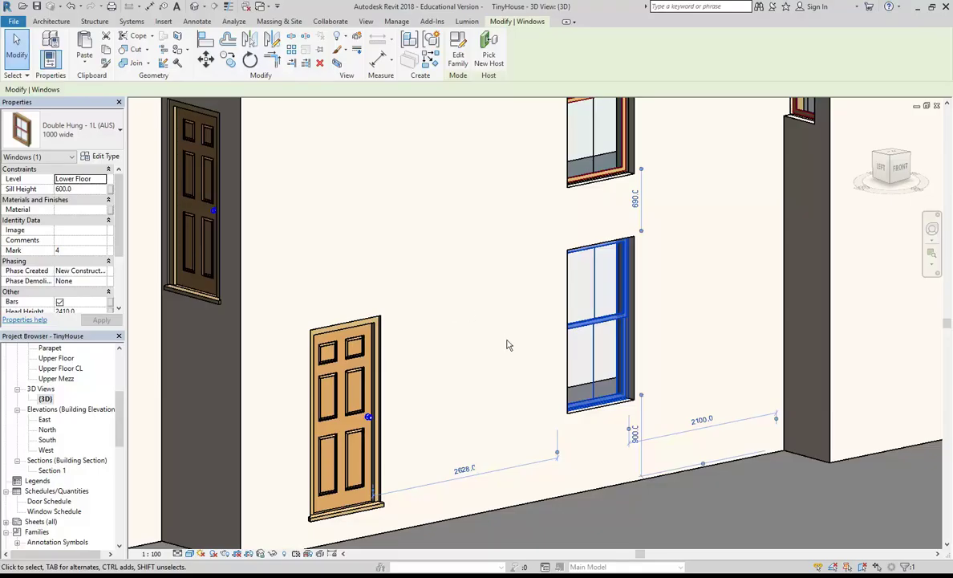
middle_click_drag(485, 352, 458, 347)
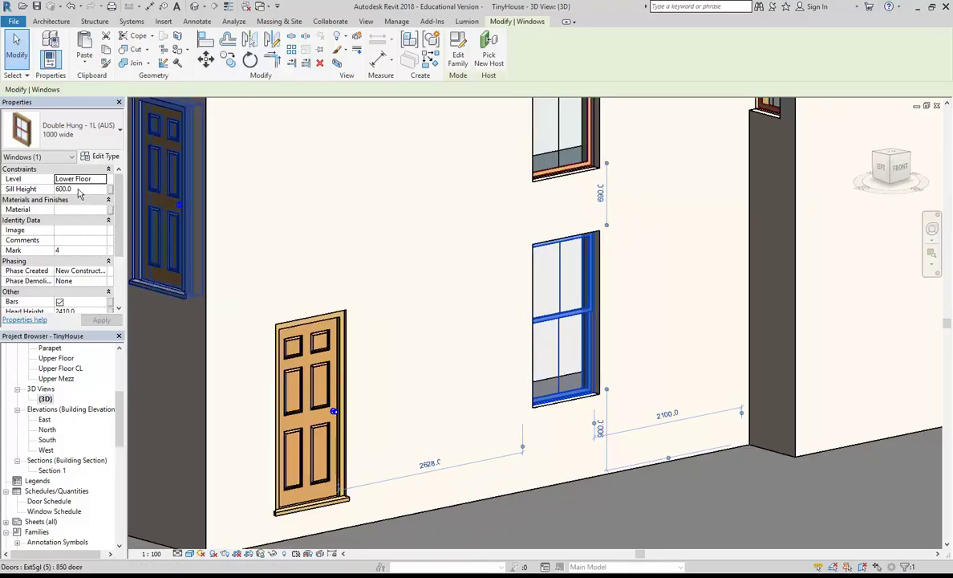
left_click(84, 188)
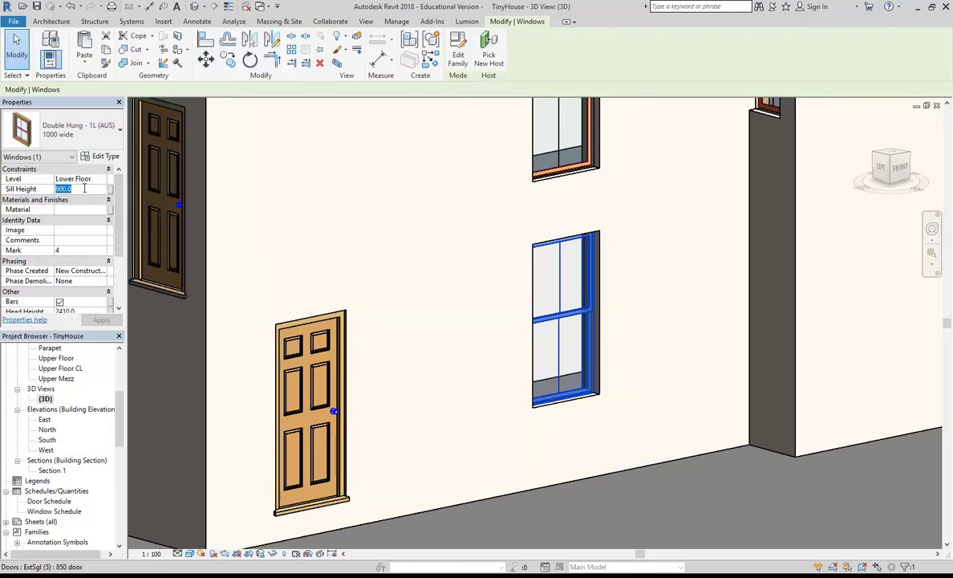
type("400")
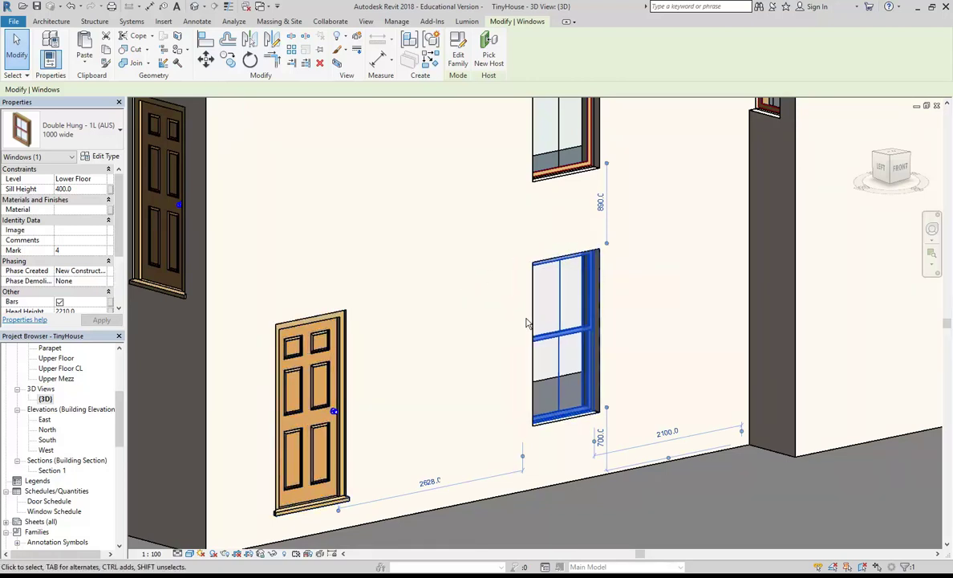
Duplicate the 1000 wide type of the lower floor side wall window under the name 1000x1470
scroll(408, 224, "down", 2)
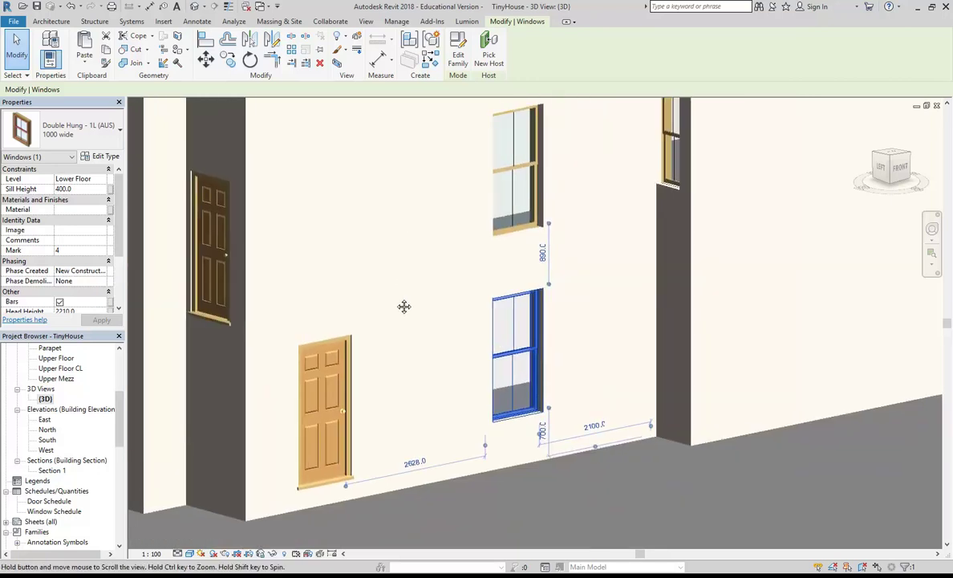
middle_click_drag(405, 284, 396, 315)
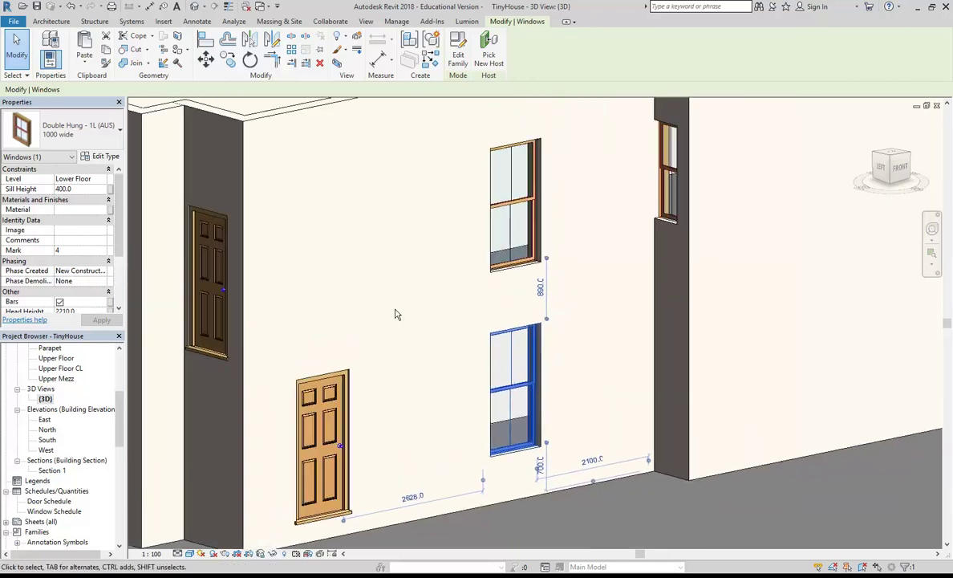
left_click(101, 159)
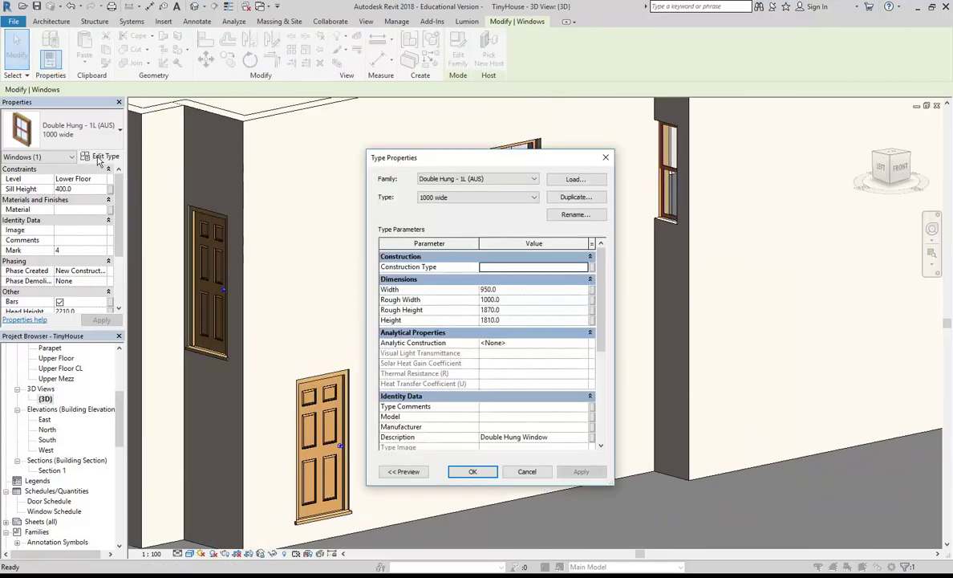
left_click(585, 198)
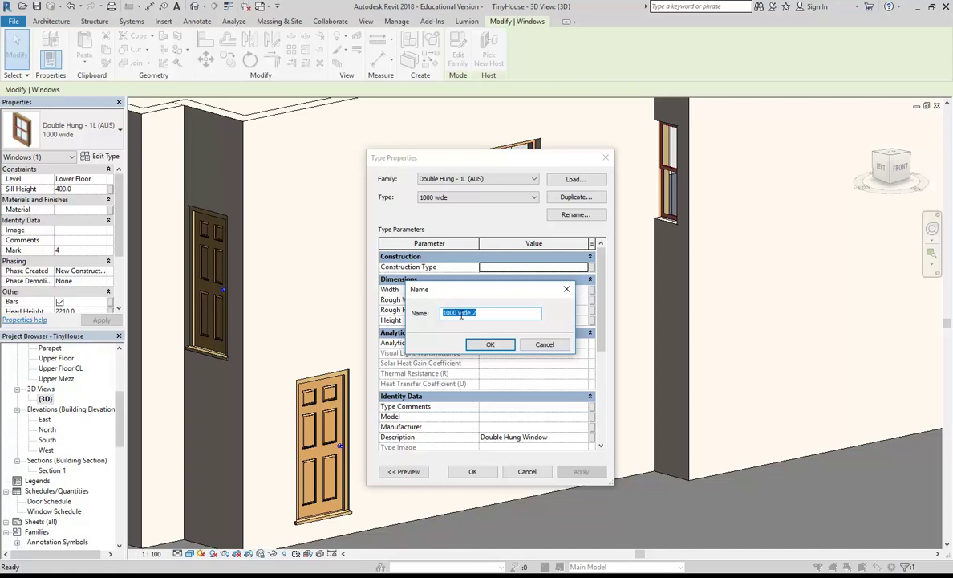
left_click_drag(458, 314, 511, 301)
type("x")
left_click_drag(528, 293, 312, 254)
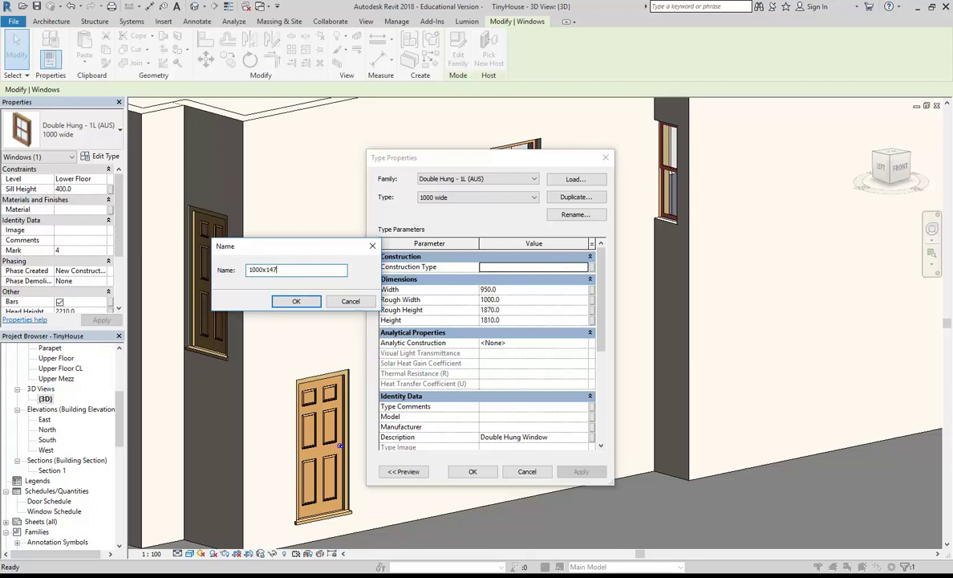
left_click(294, 302)
Set the Rough Height of the 1000x1470 window type to 1470 mm and apply it to the lower floor window
left_click(518, 310)
type("147")
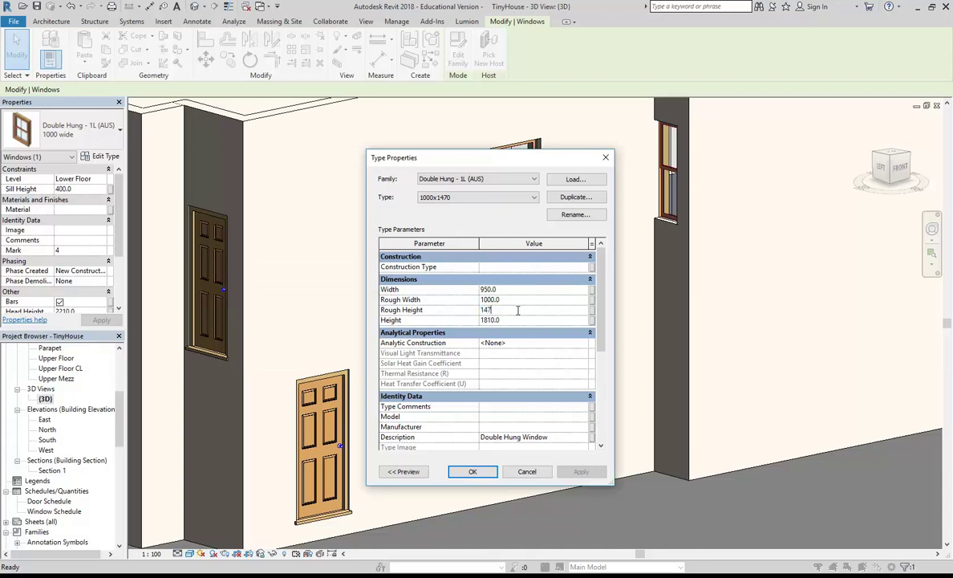
left_click(516, 320)
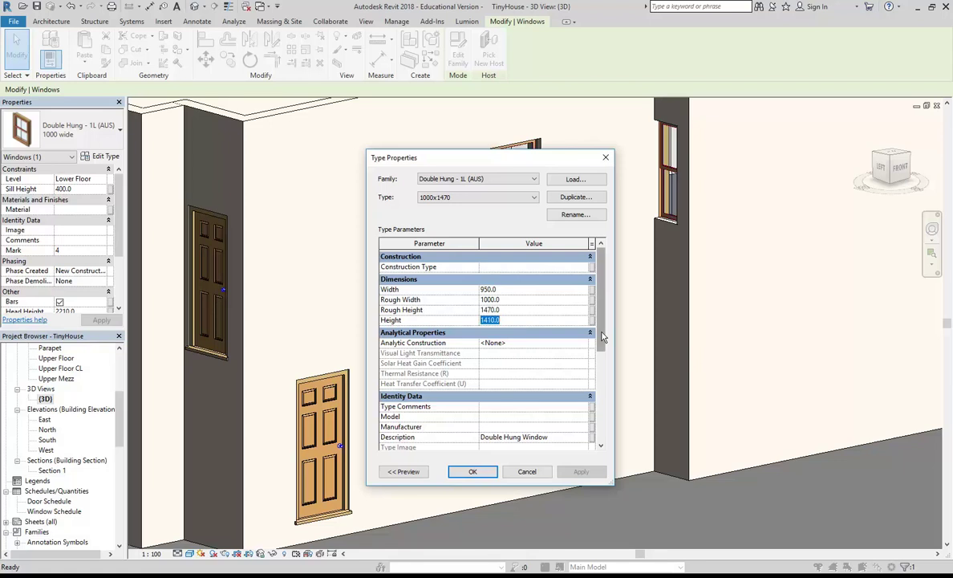
left_click(473, 471)
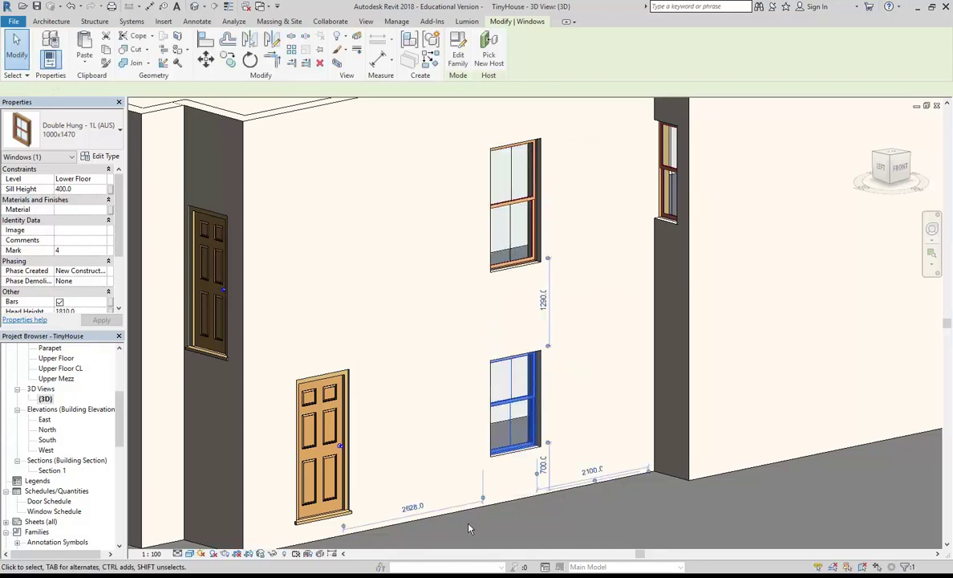
left_click(428, 405)
scroll(417, 345, "down", 2)
middle_click_drag(409, 329, 442, 348)
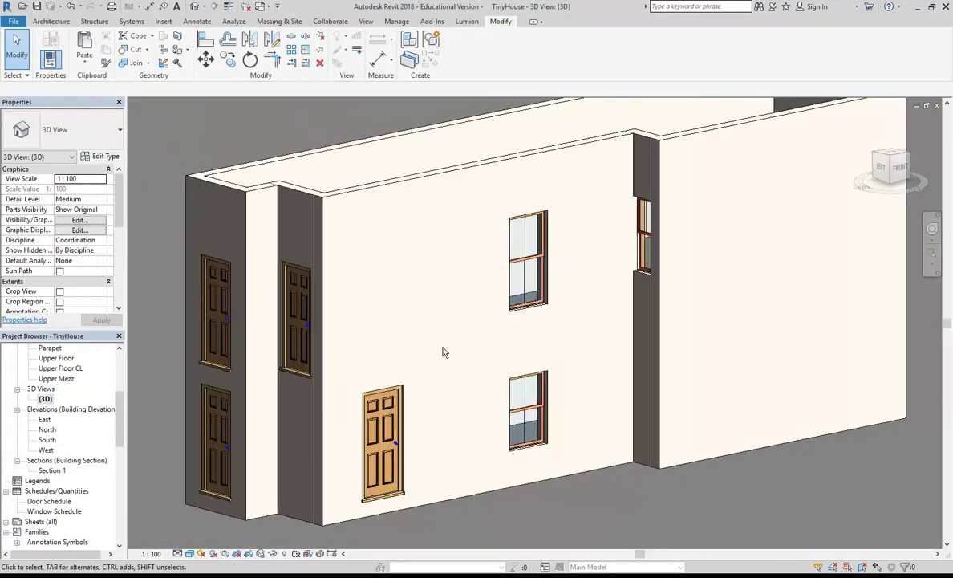
scroll(440, 348, "down", 1)
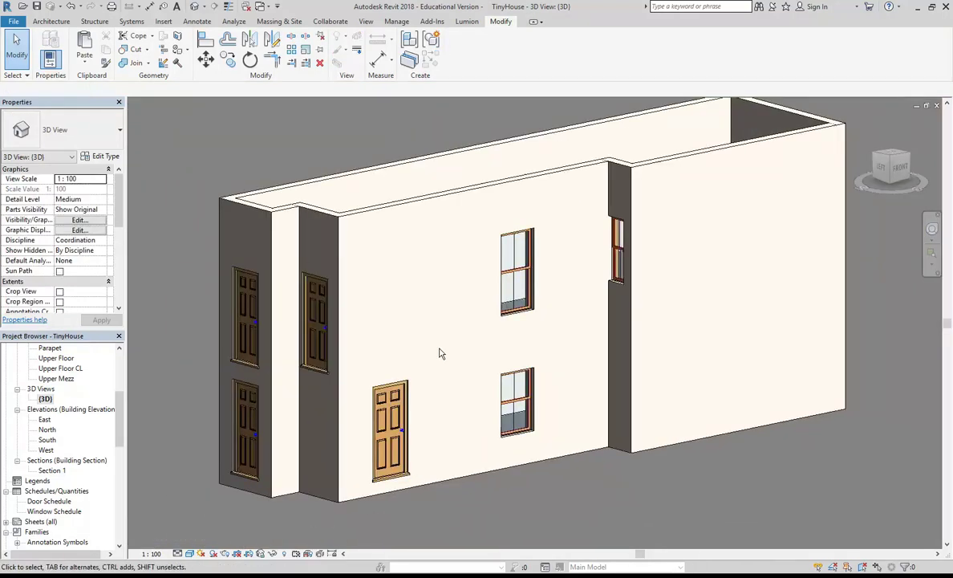